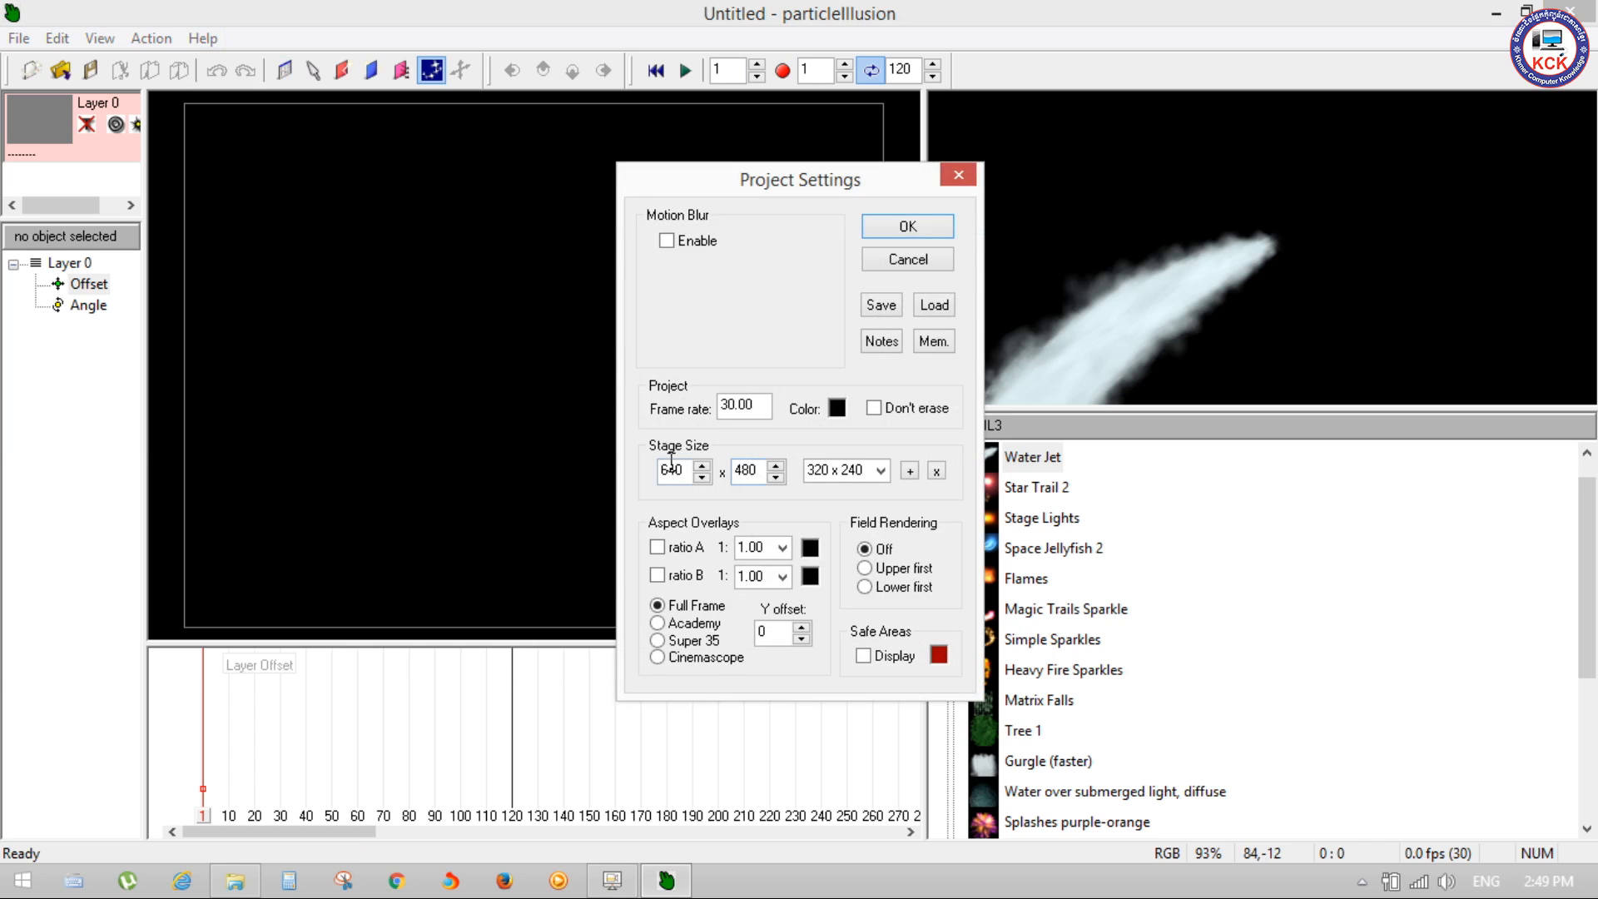
Step: Set the project's stage size to the 720 x 480 preset and zoom the stage to fit its view
left_click(888, 468)
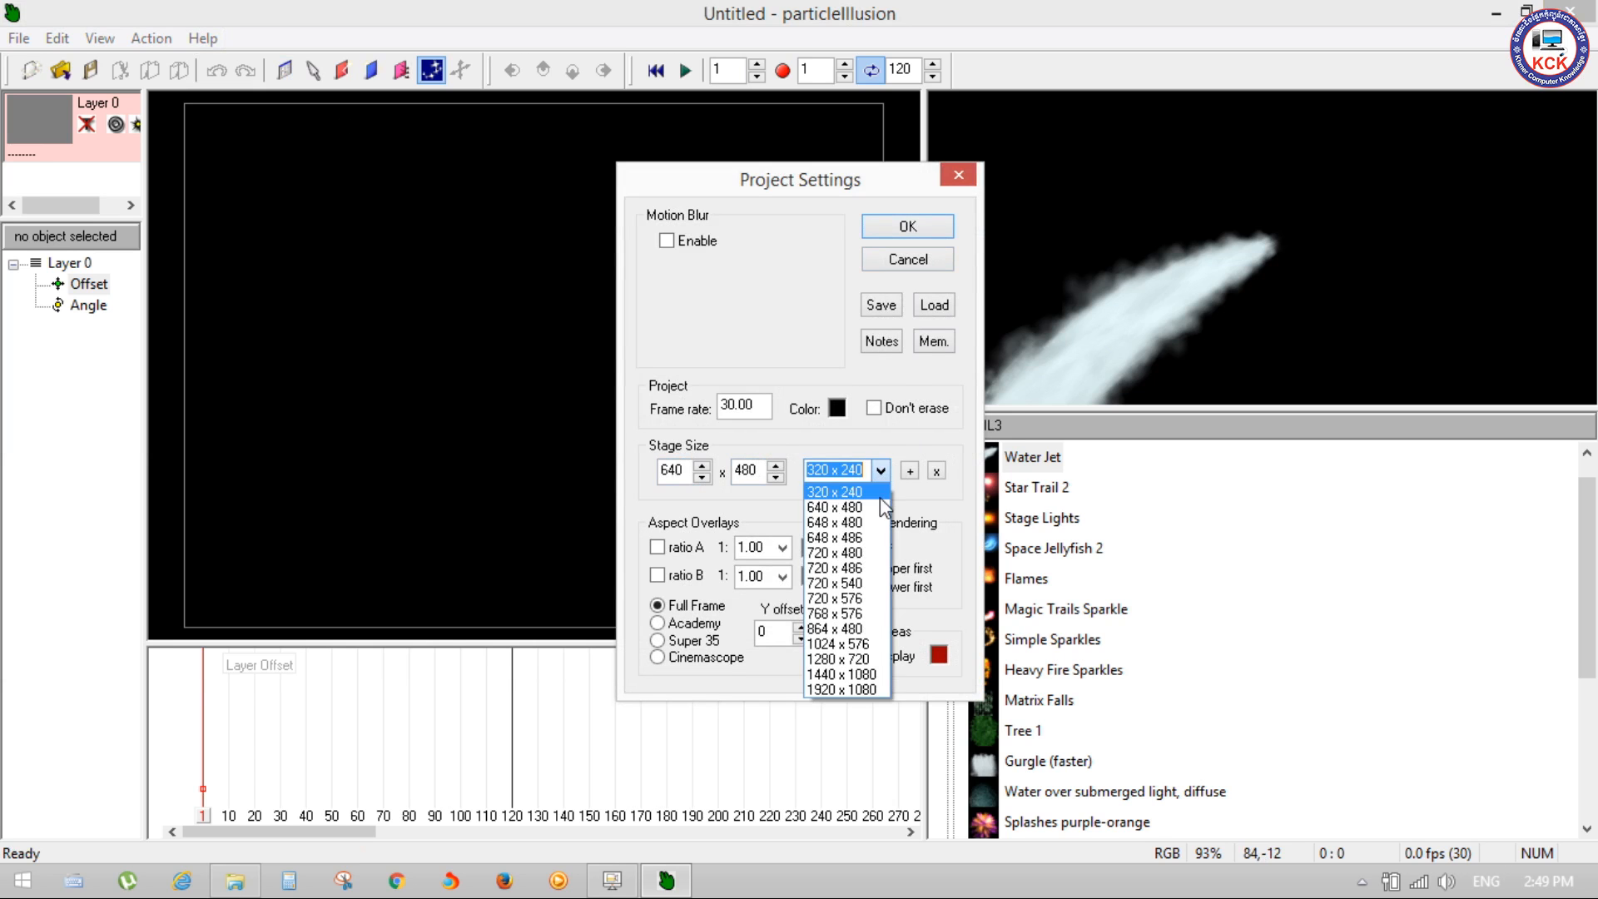
left_click(862, 555)
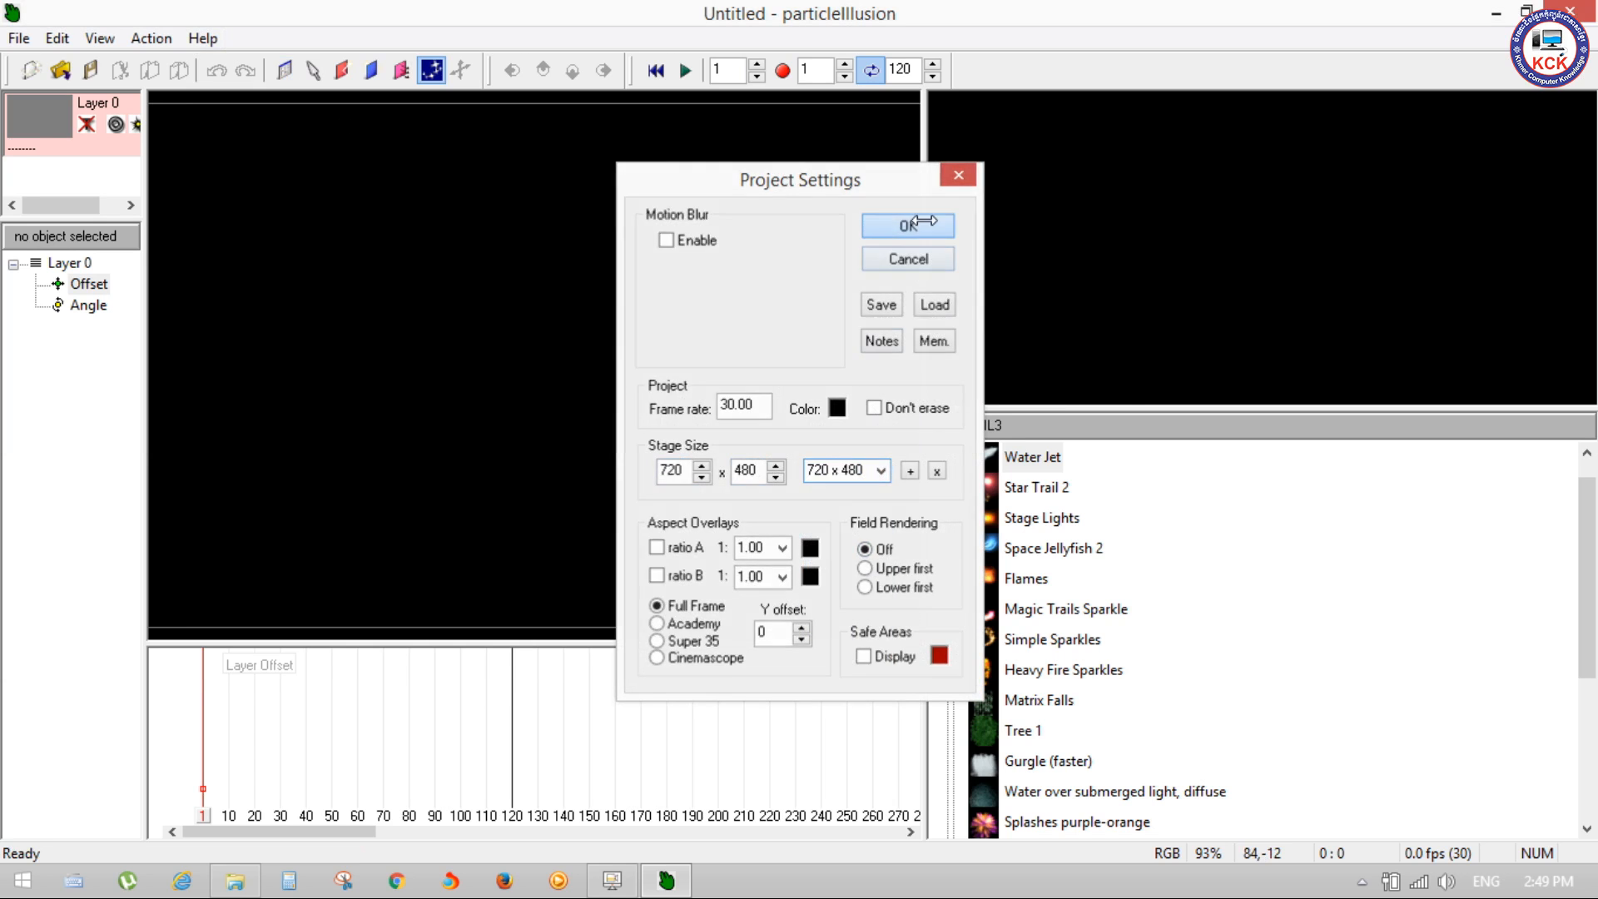
left_click(919, 225)
right_click(625, 468)
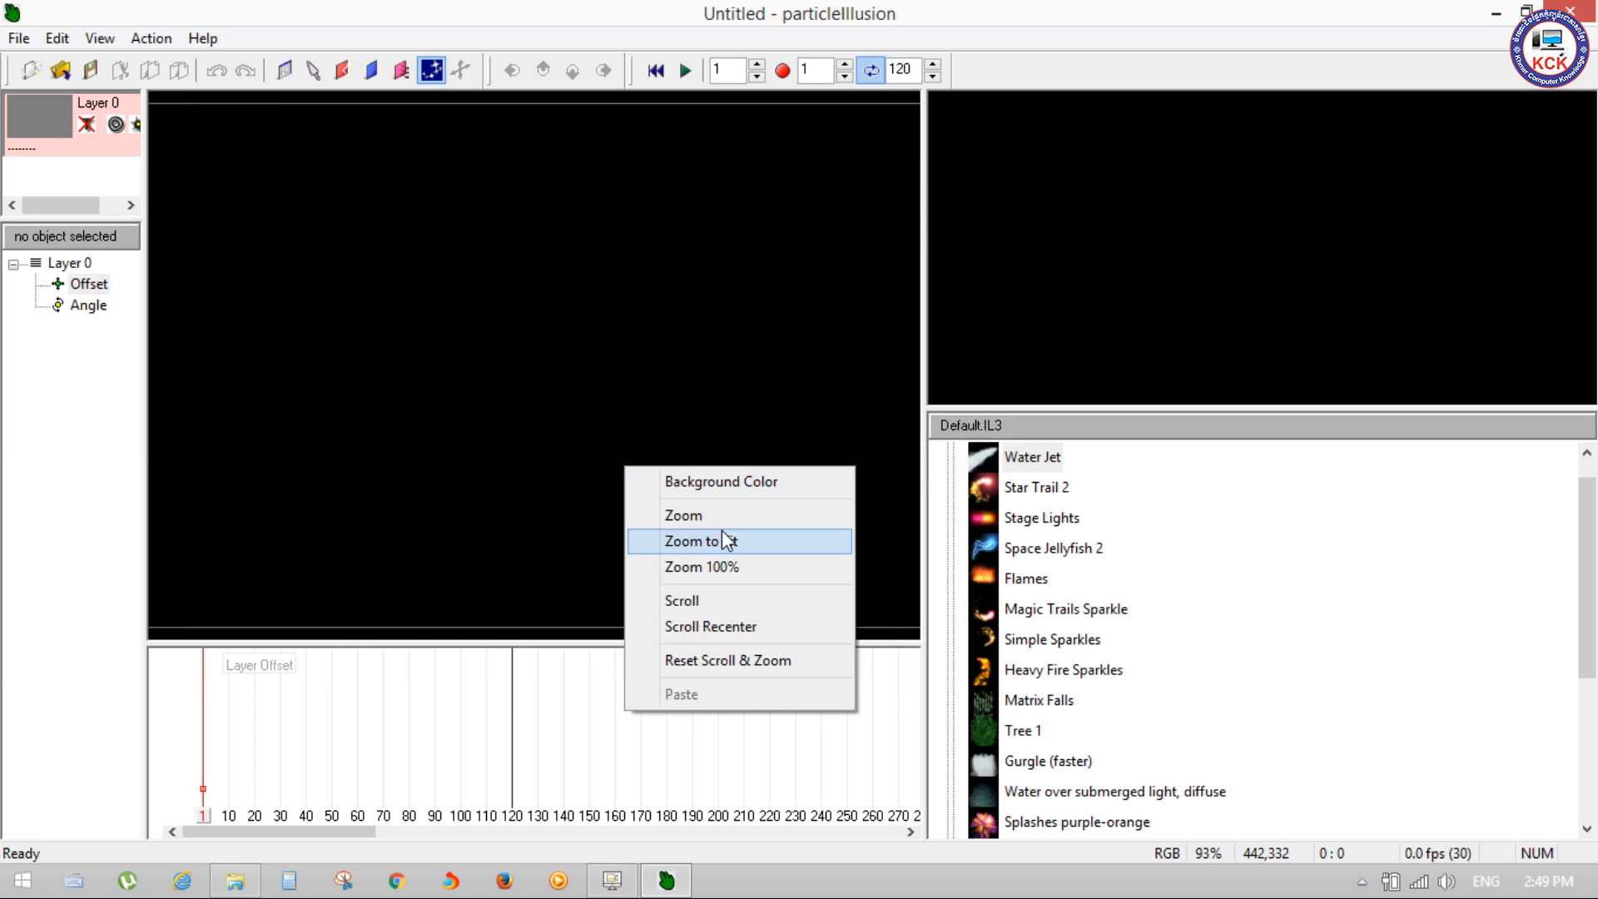
left_click(721, 539)
Step: Quick-load the logo_01 emitter library
right_click(1306, 573)
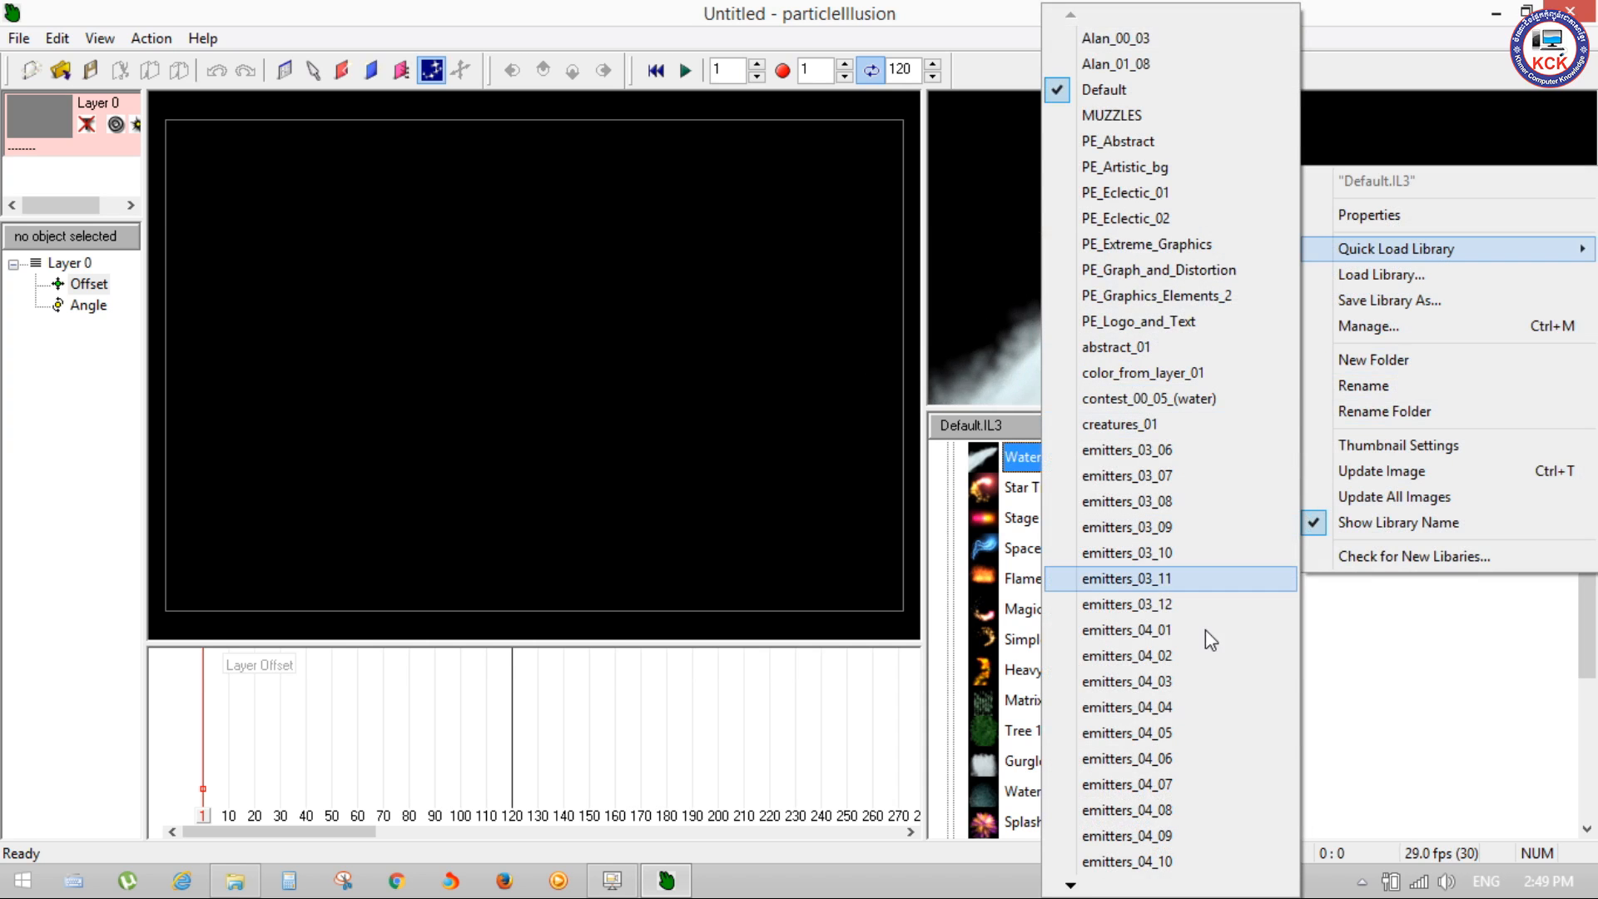
mouse_move(1068, 887)
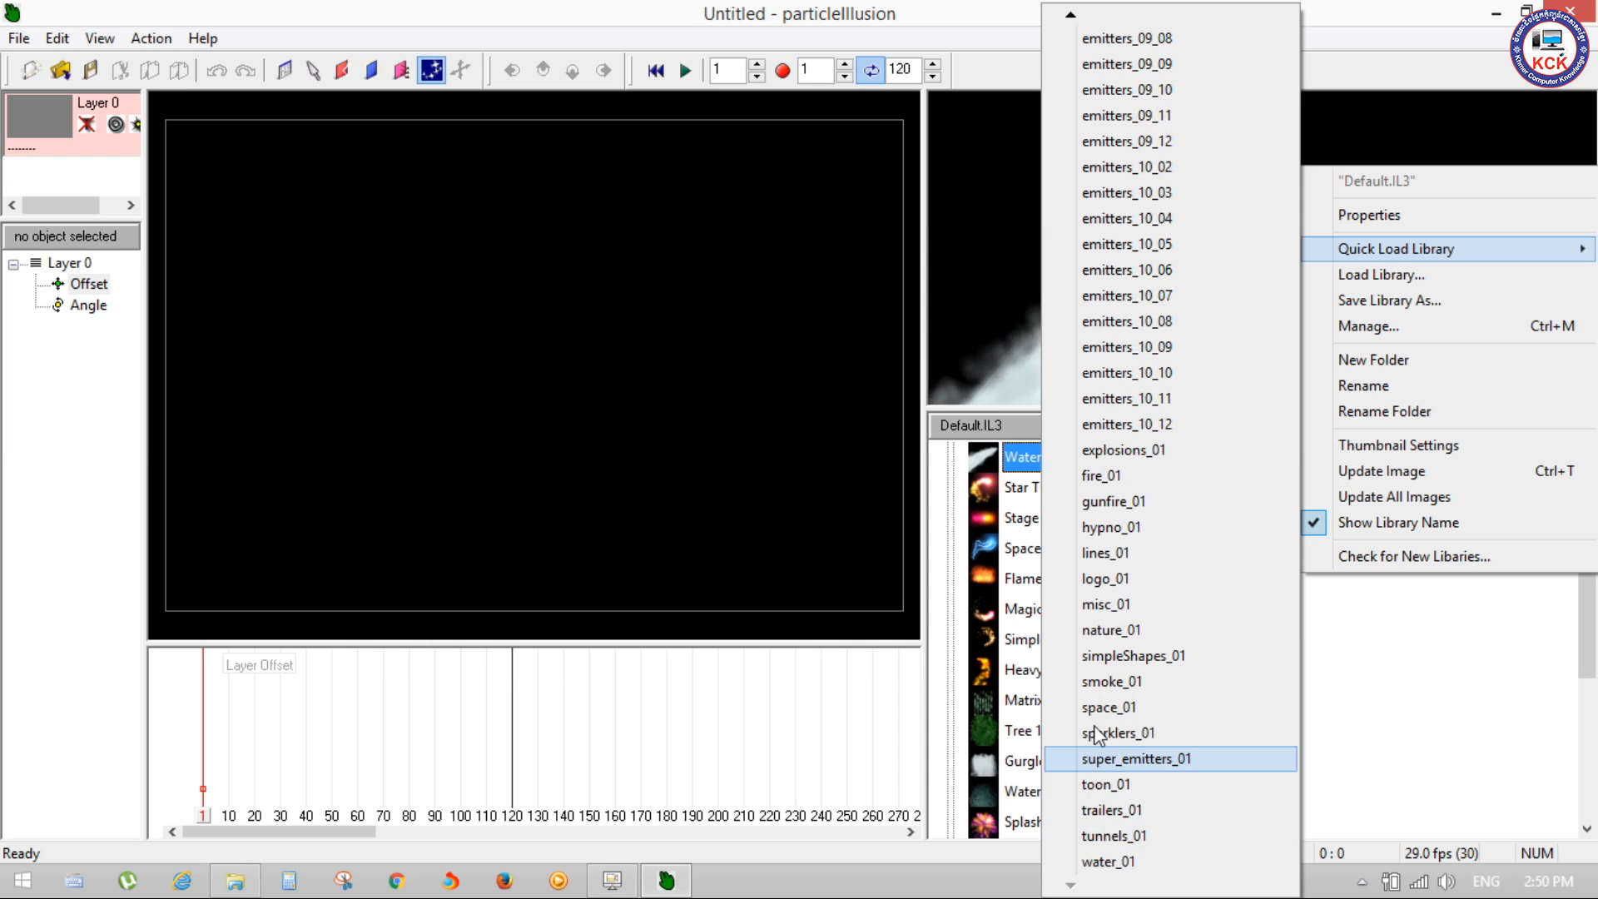
left_click(1122, 581)
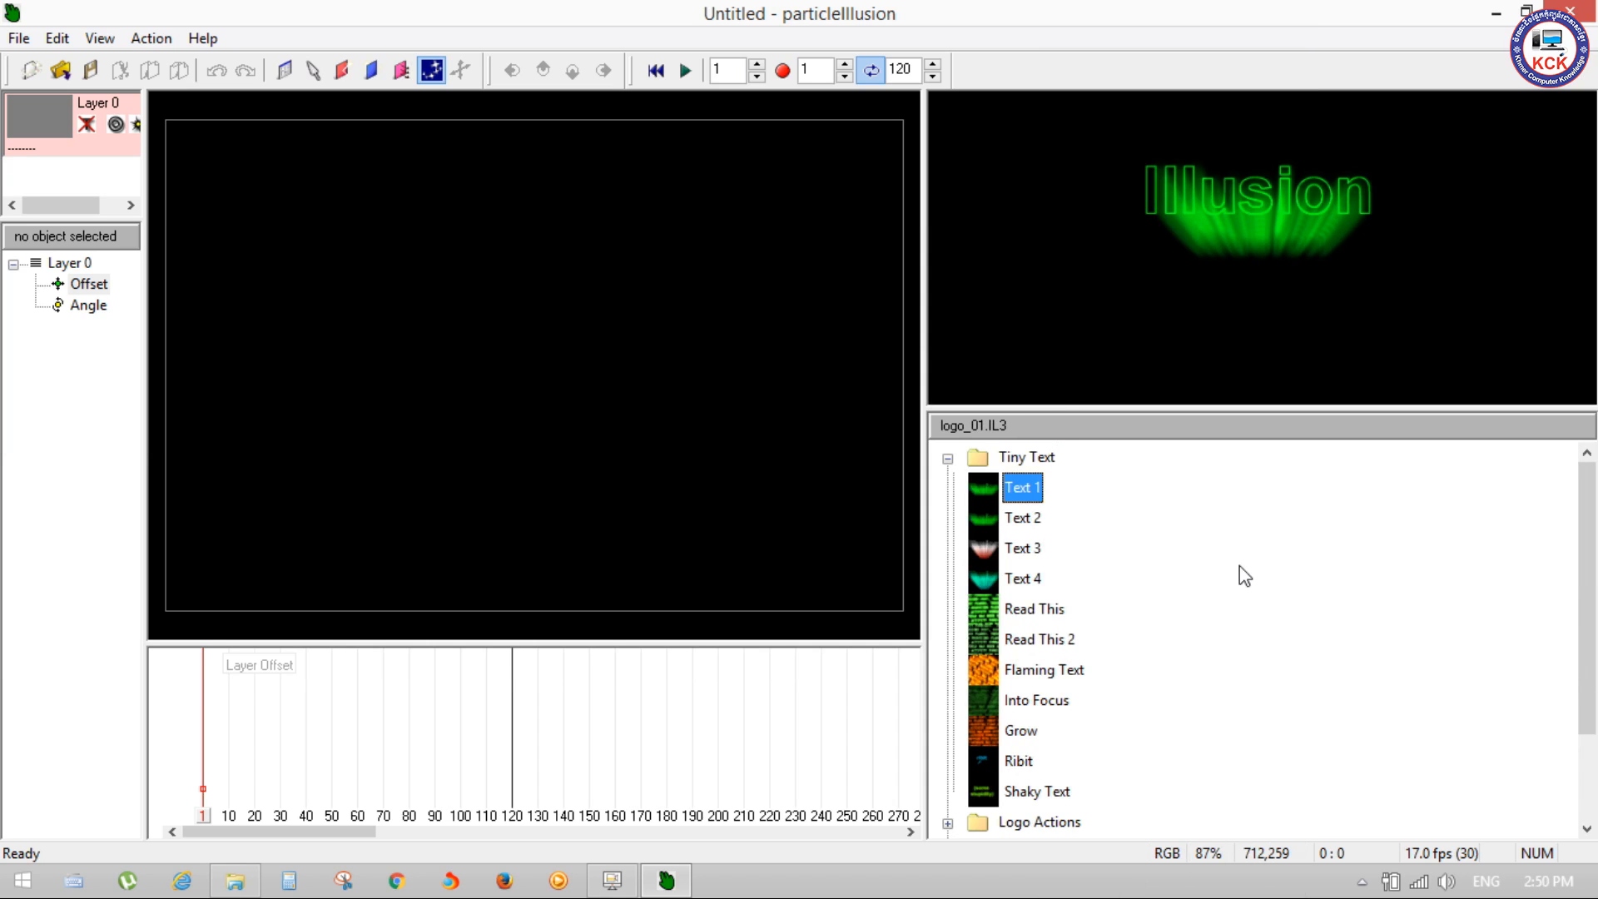
Step: Preview the Tiny Text emitters, including Text 2, Text 4, Read This, Flaming Text and Grow
left_click(1019, 519)
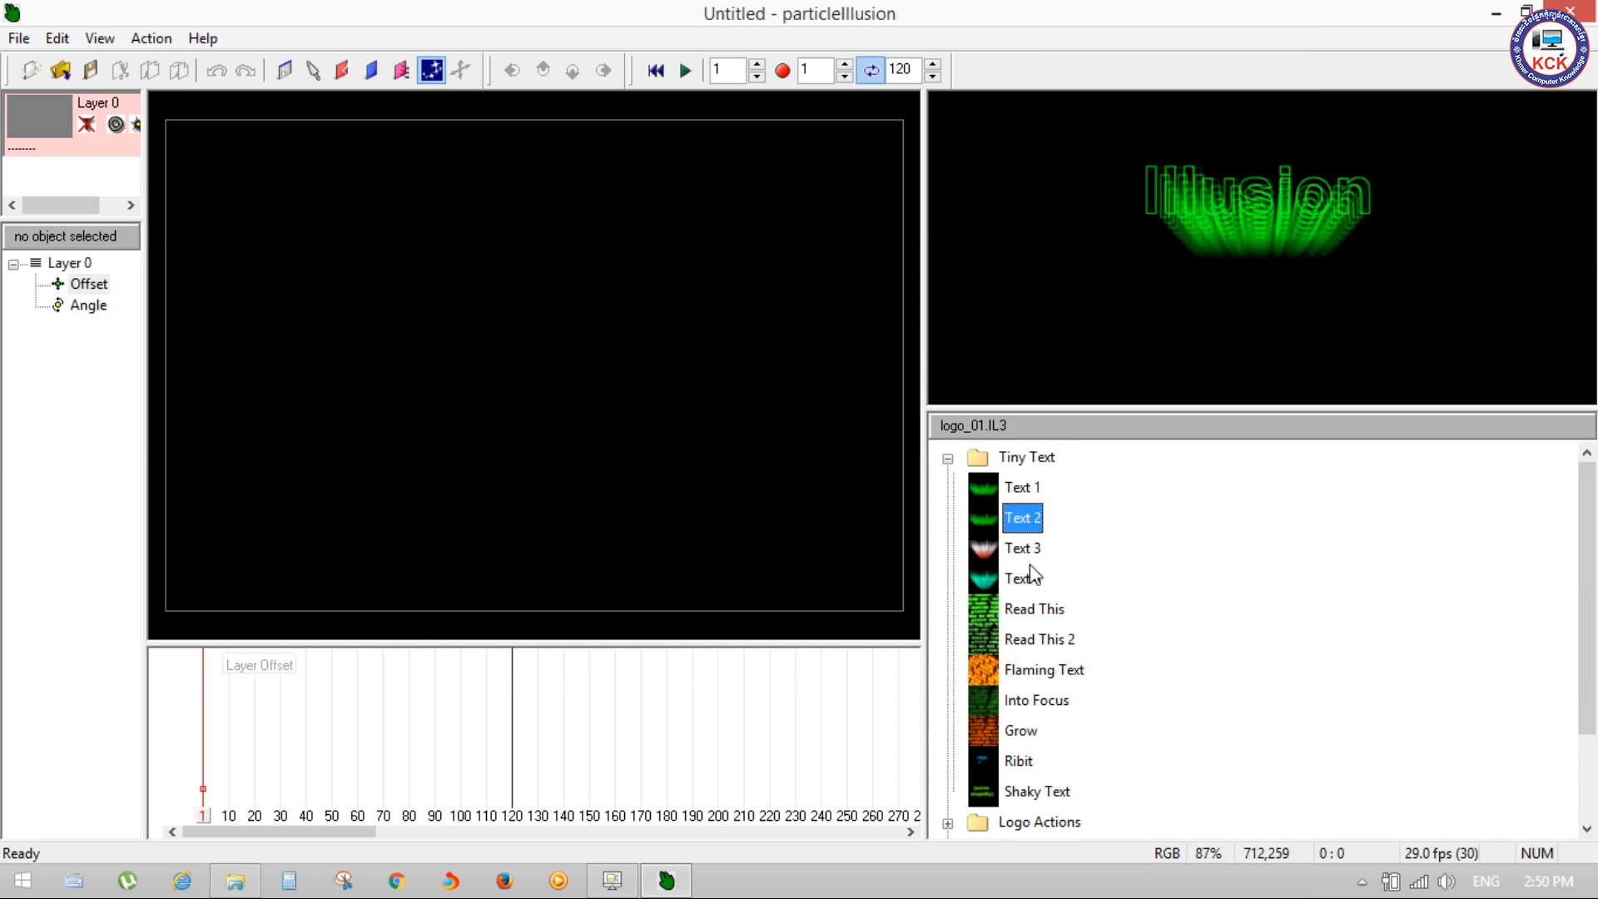
left_click(1024, 576)
left_click(1032, 614)
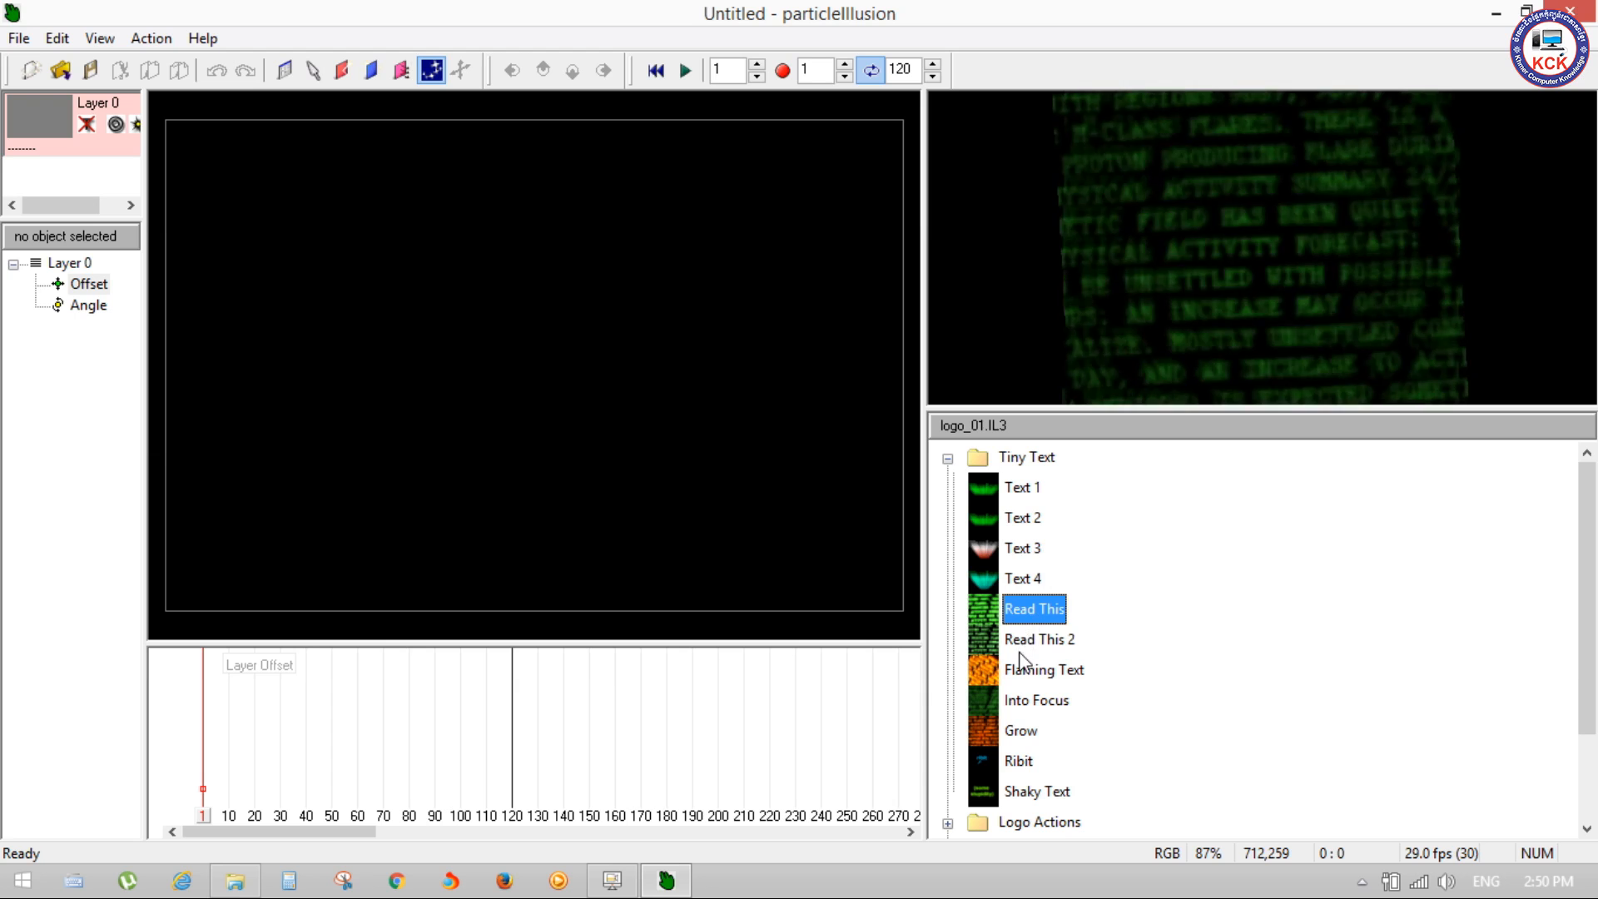
left_click(1024, 630)
left_click(1026, 621)
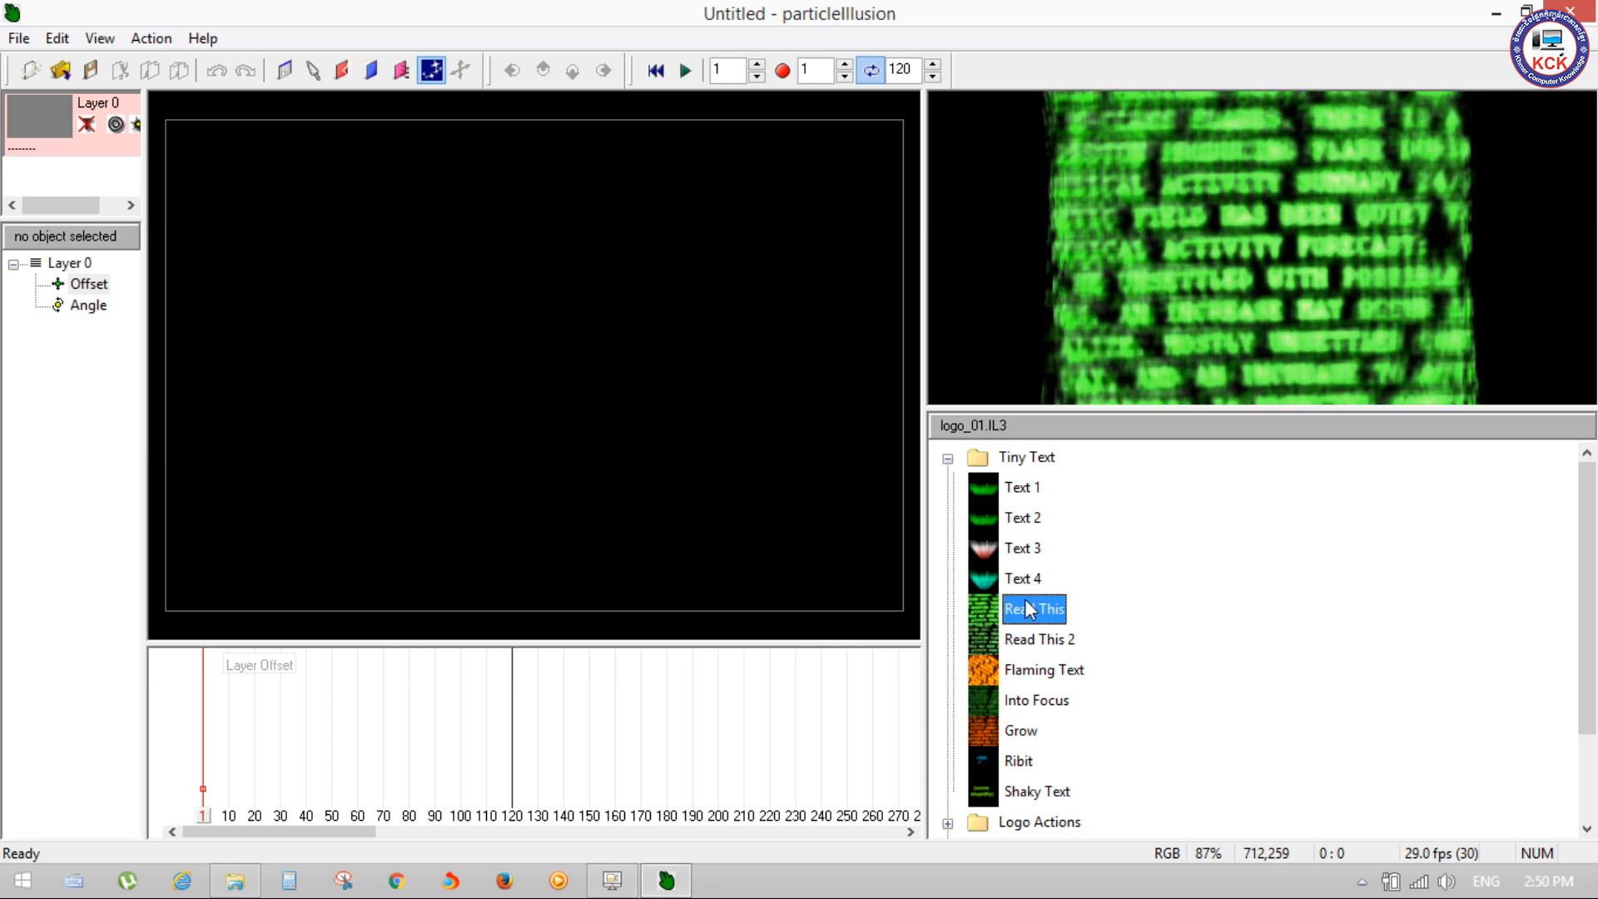
left_click(1018, 671)
left_click(1022, 732)
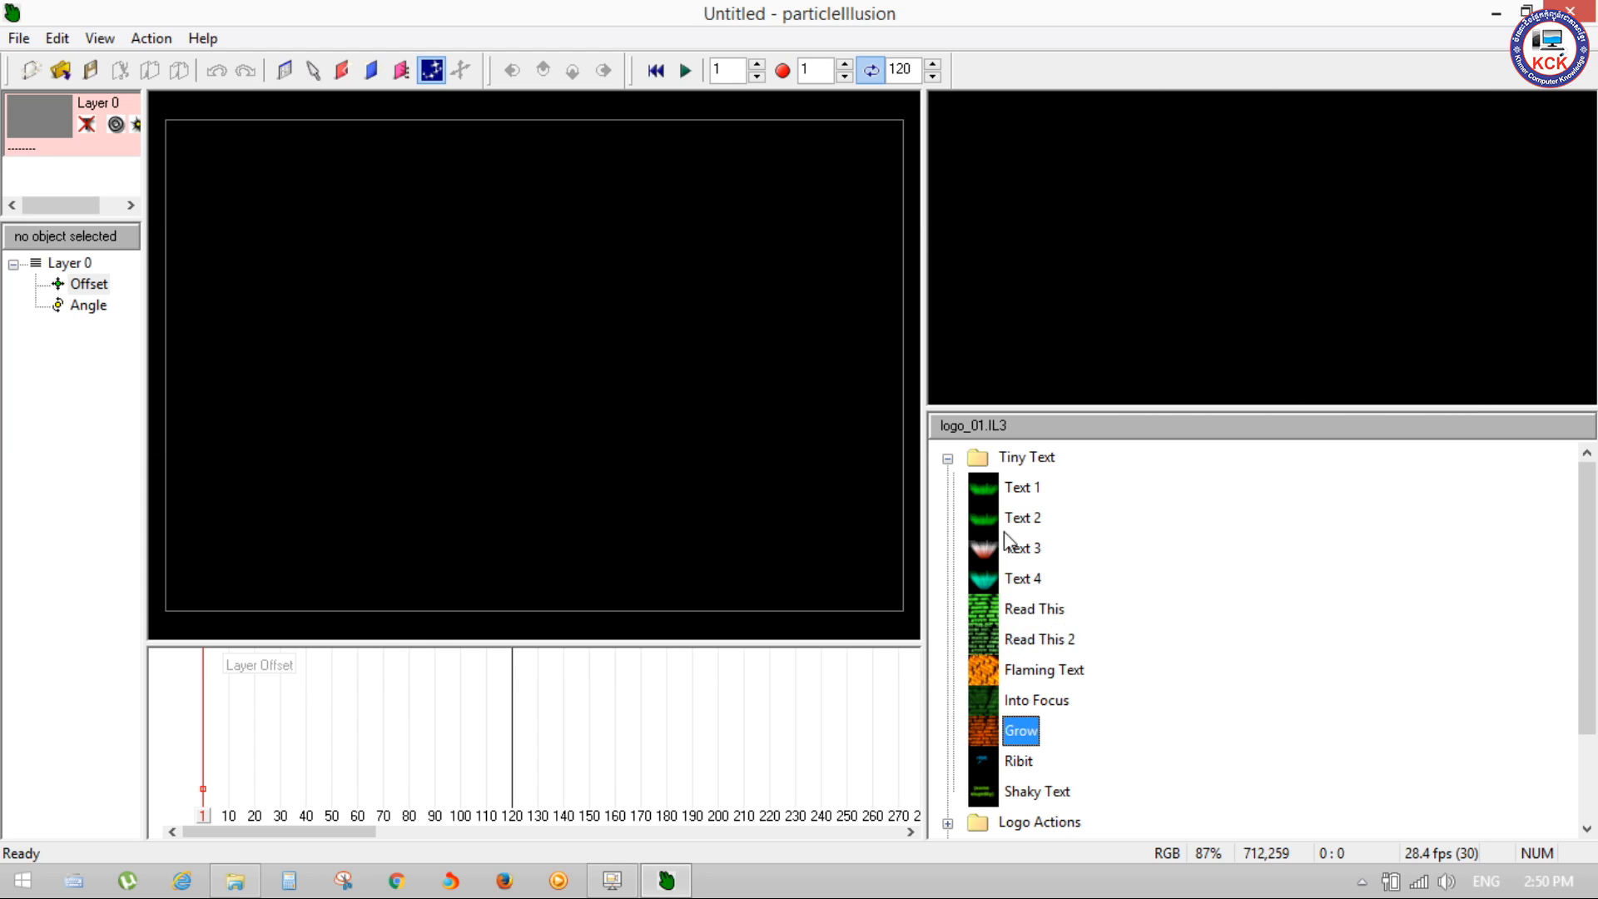
left_click(985, 489)
left_click(1023, 546)
left_click(1022, 578)
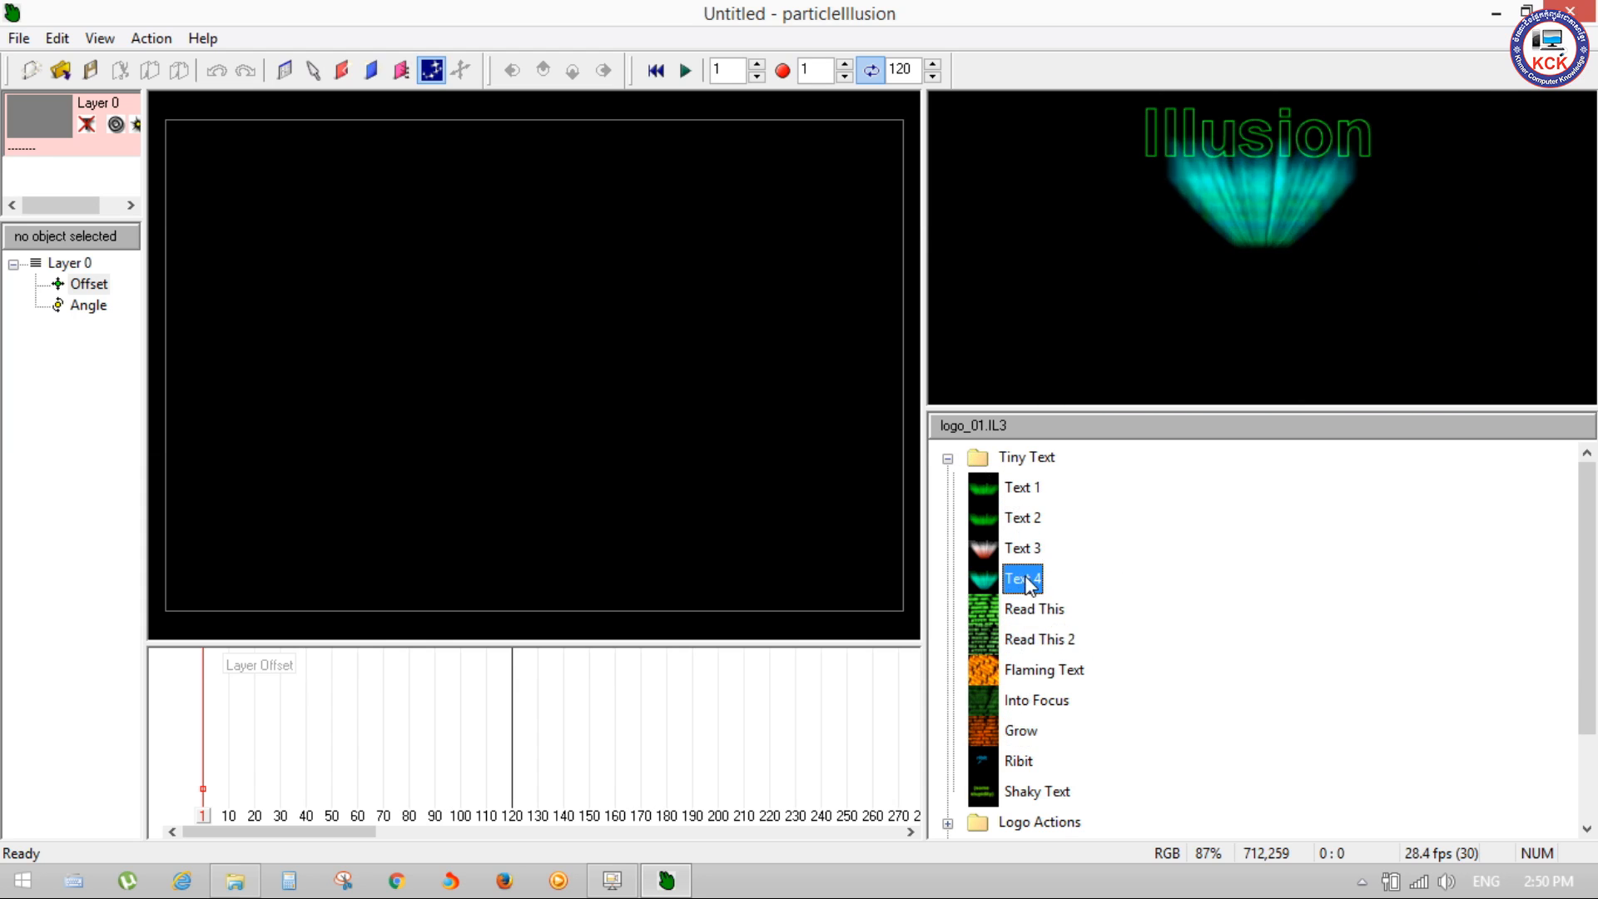
Step: Expand the Logo Actions folder and preview its emitters from Danger Cats Logo through Shifter, Stop 'n' Go, Shaker and Shuffle
scroll(1580, 570, "down", 2)
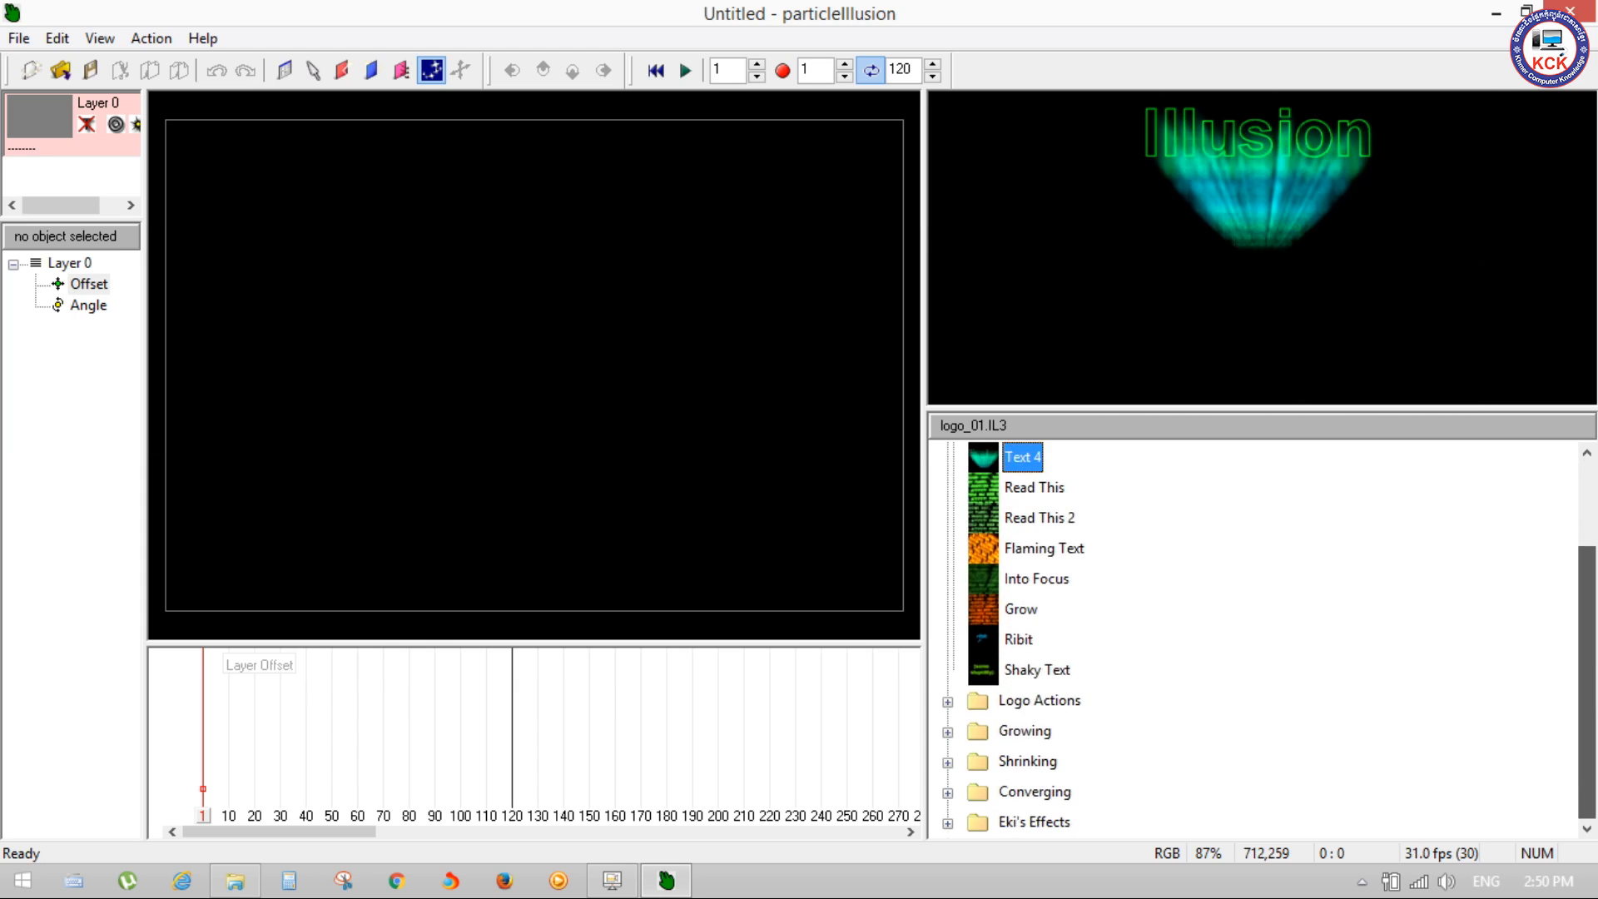
left_click(949, 704)
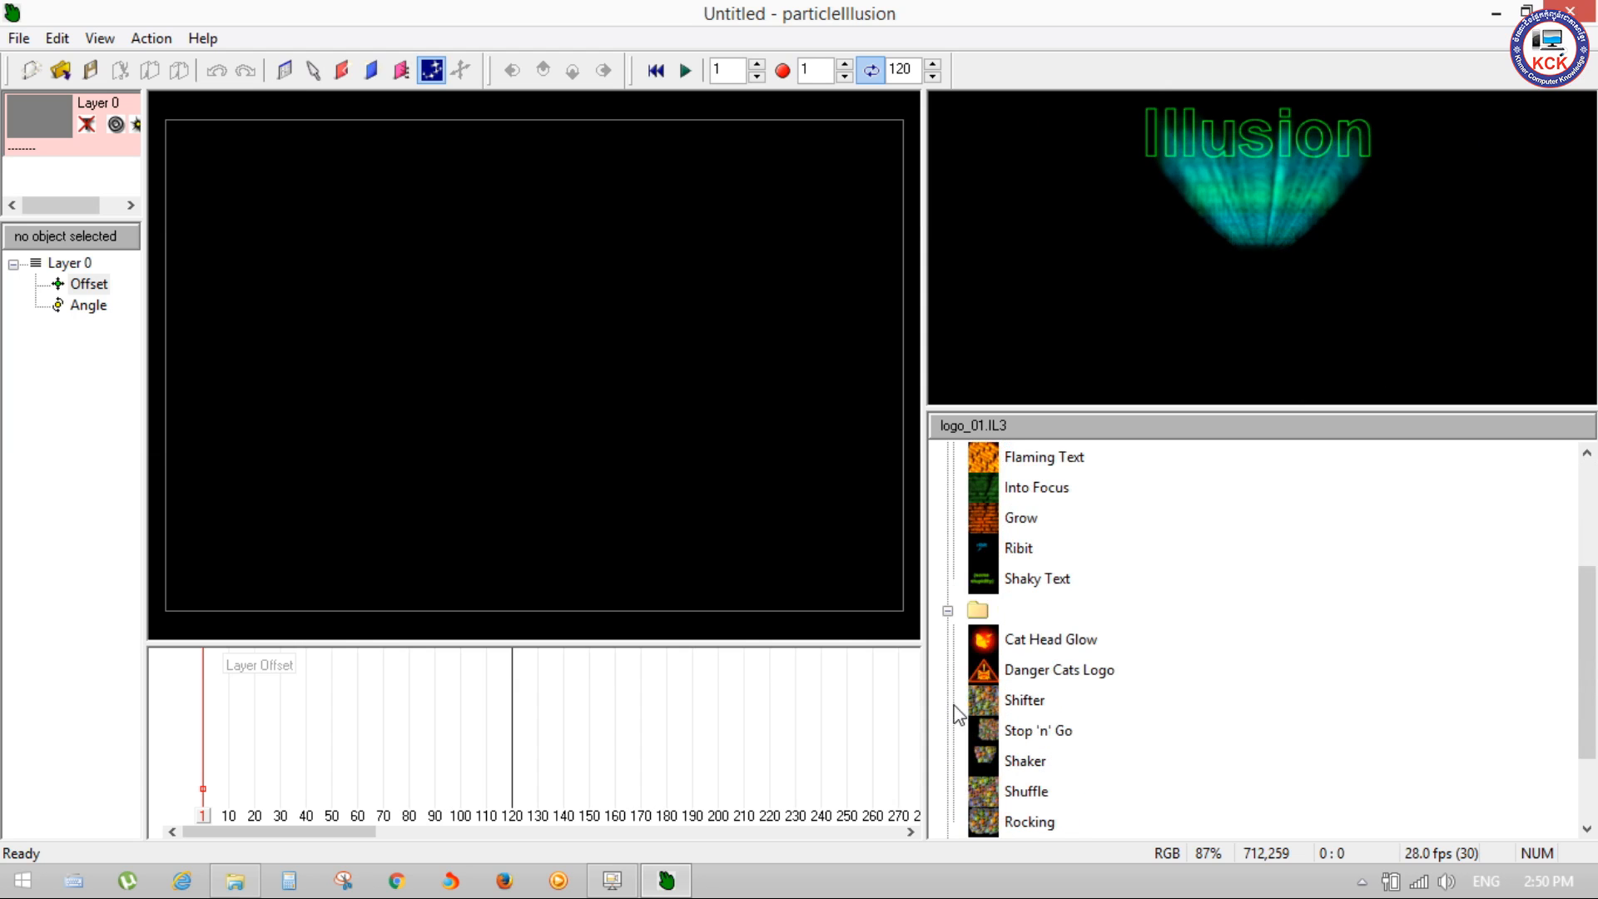
left_click(1036, 678)
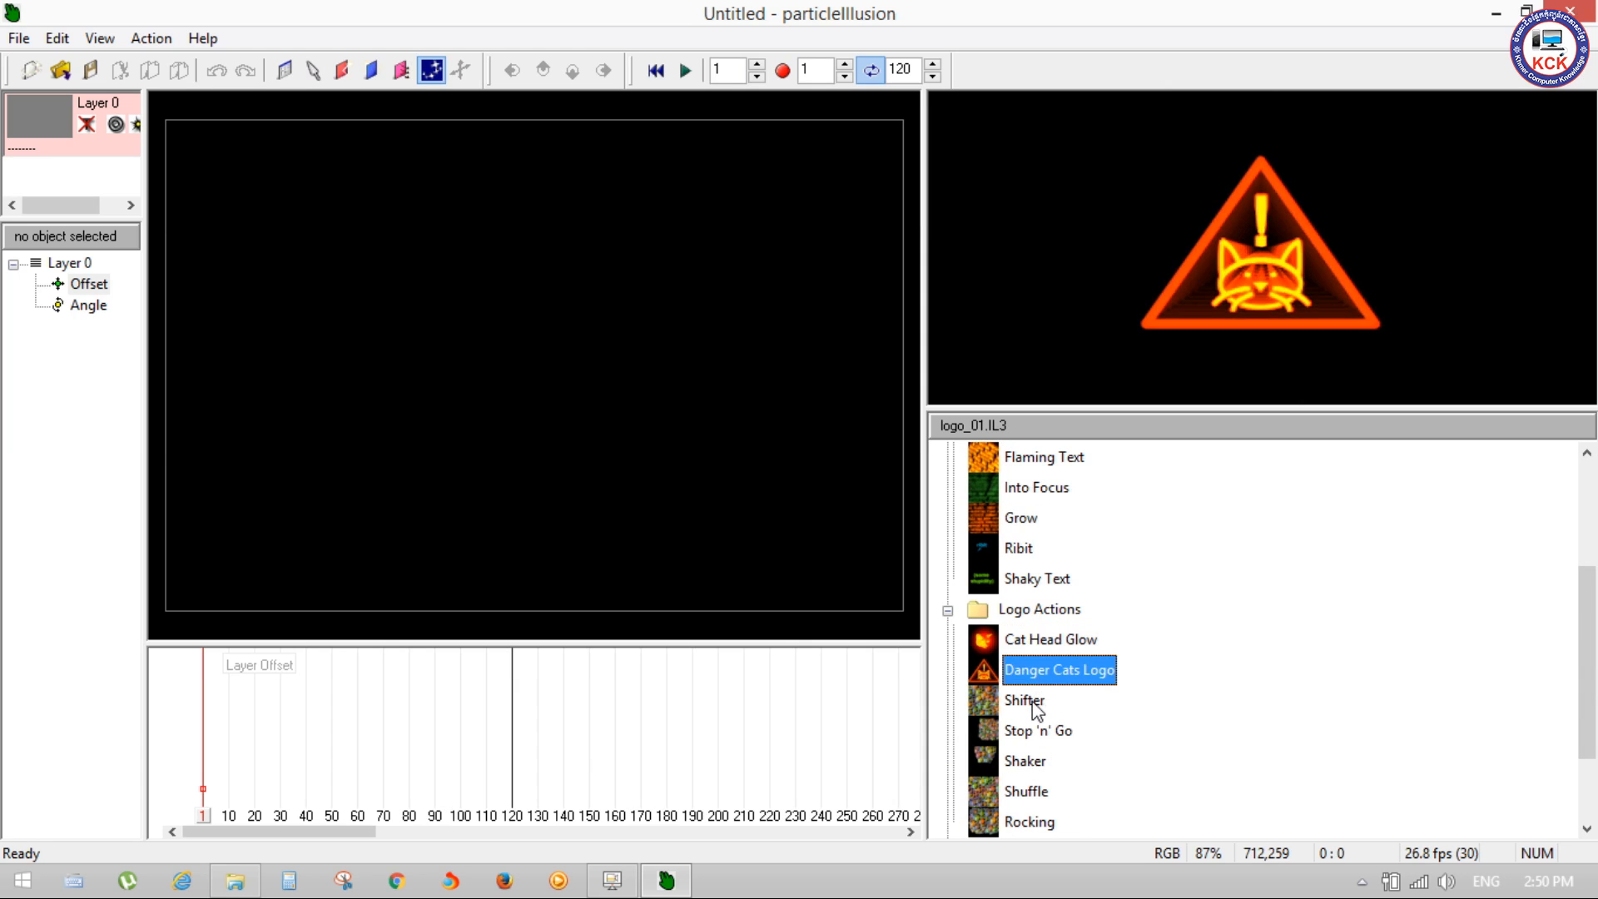
left_click(1035, 704)
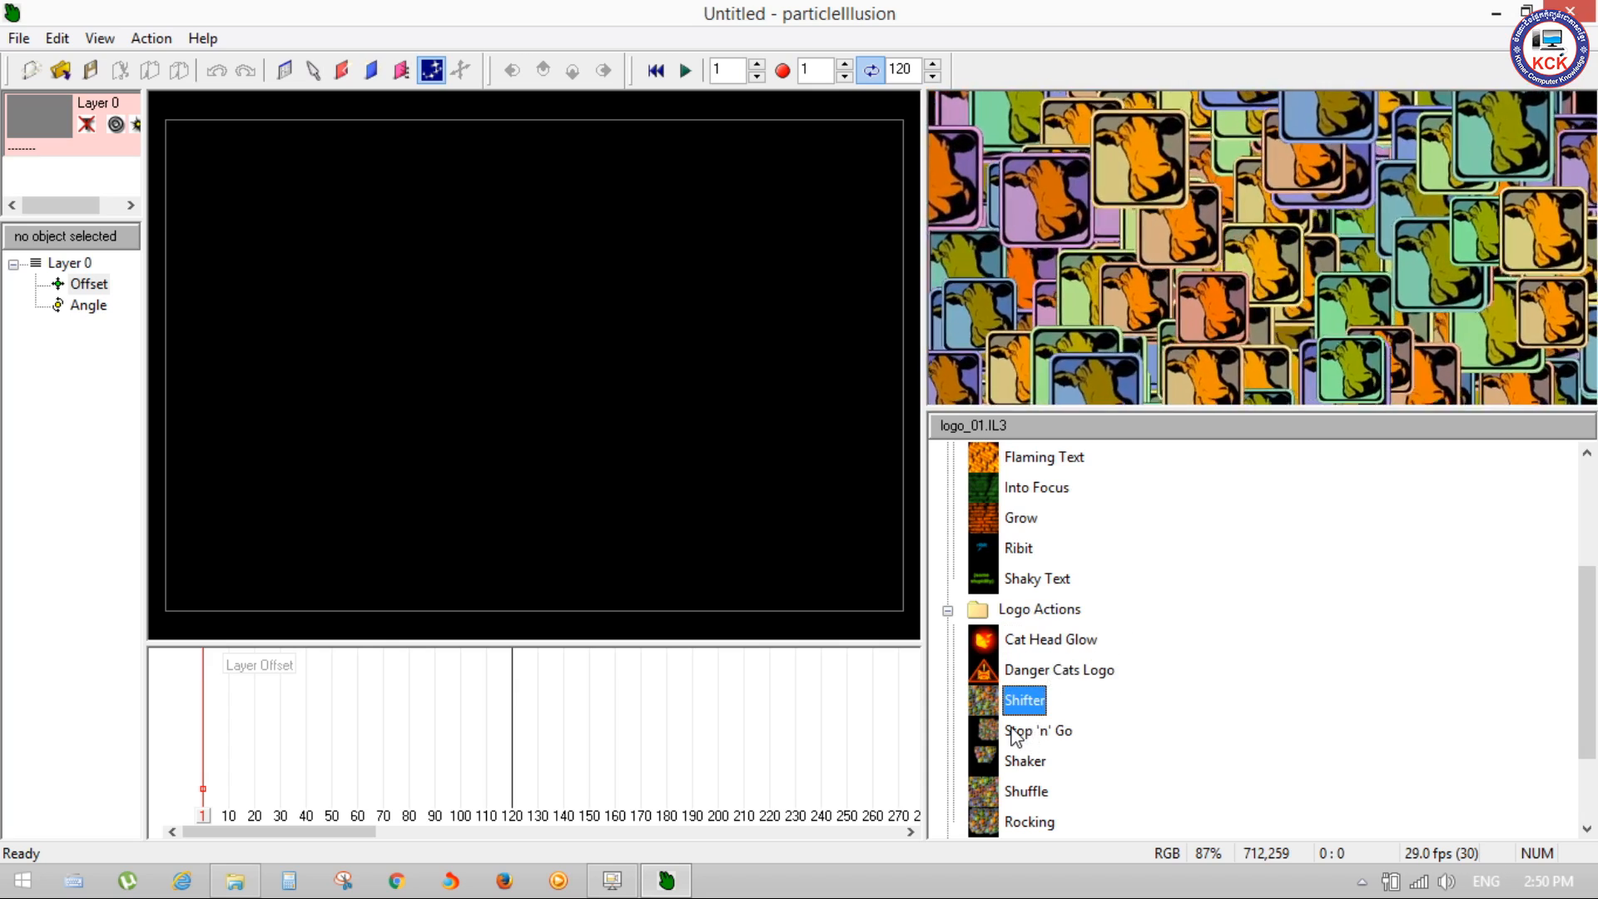
left_click(1015, 732)
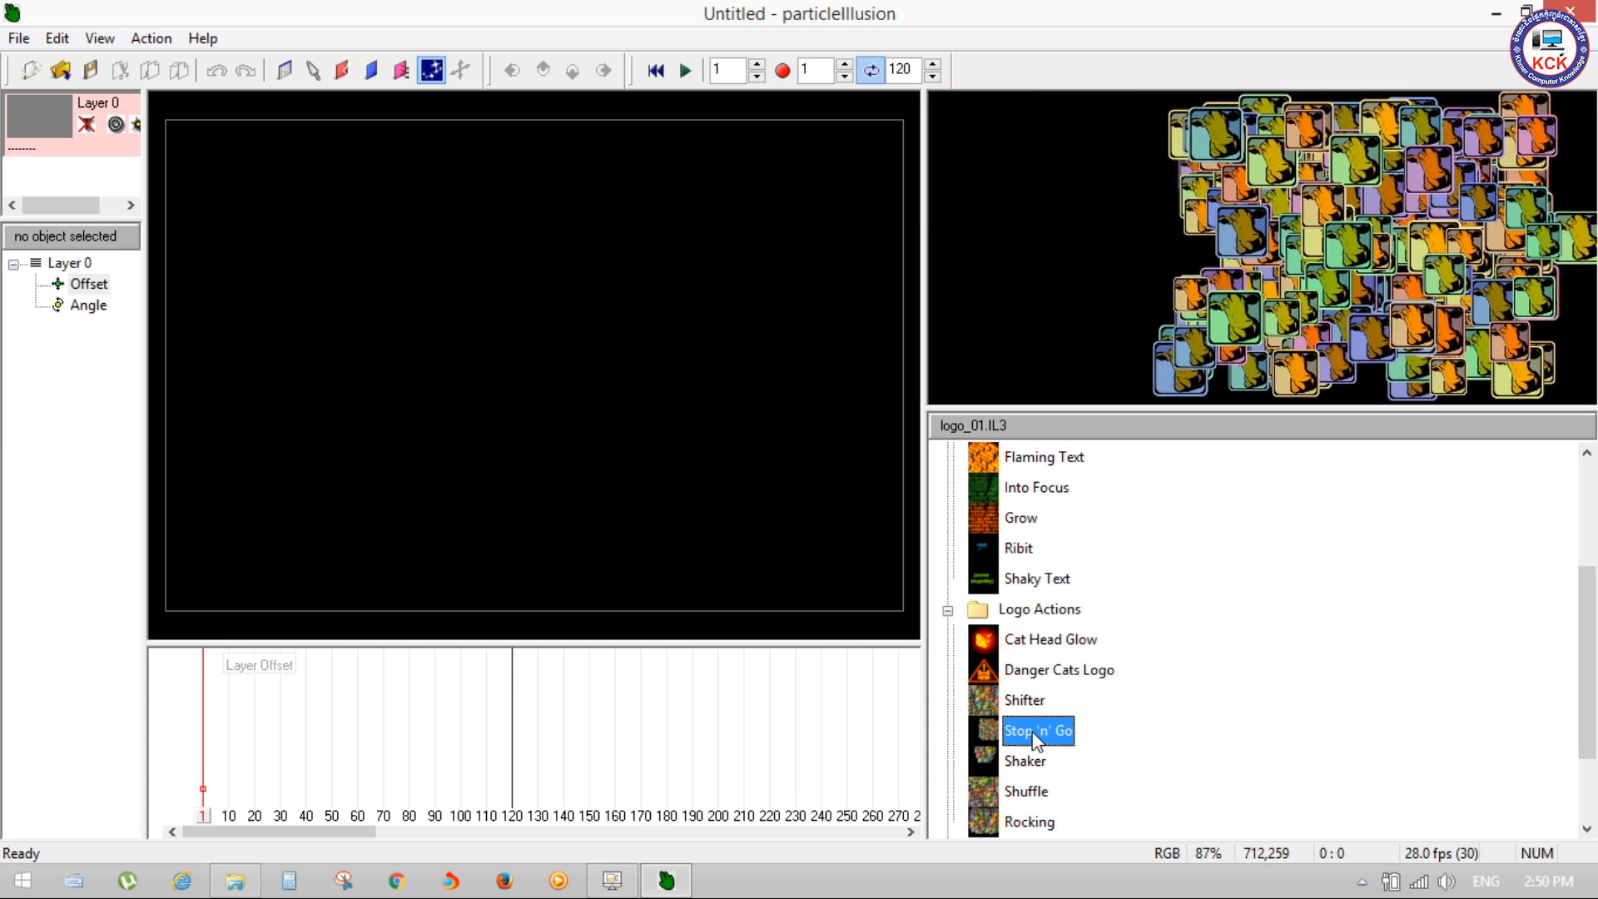
left_click(1034, 761)
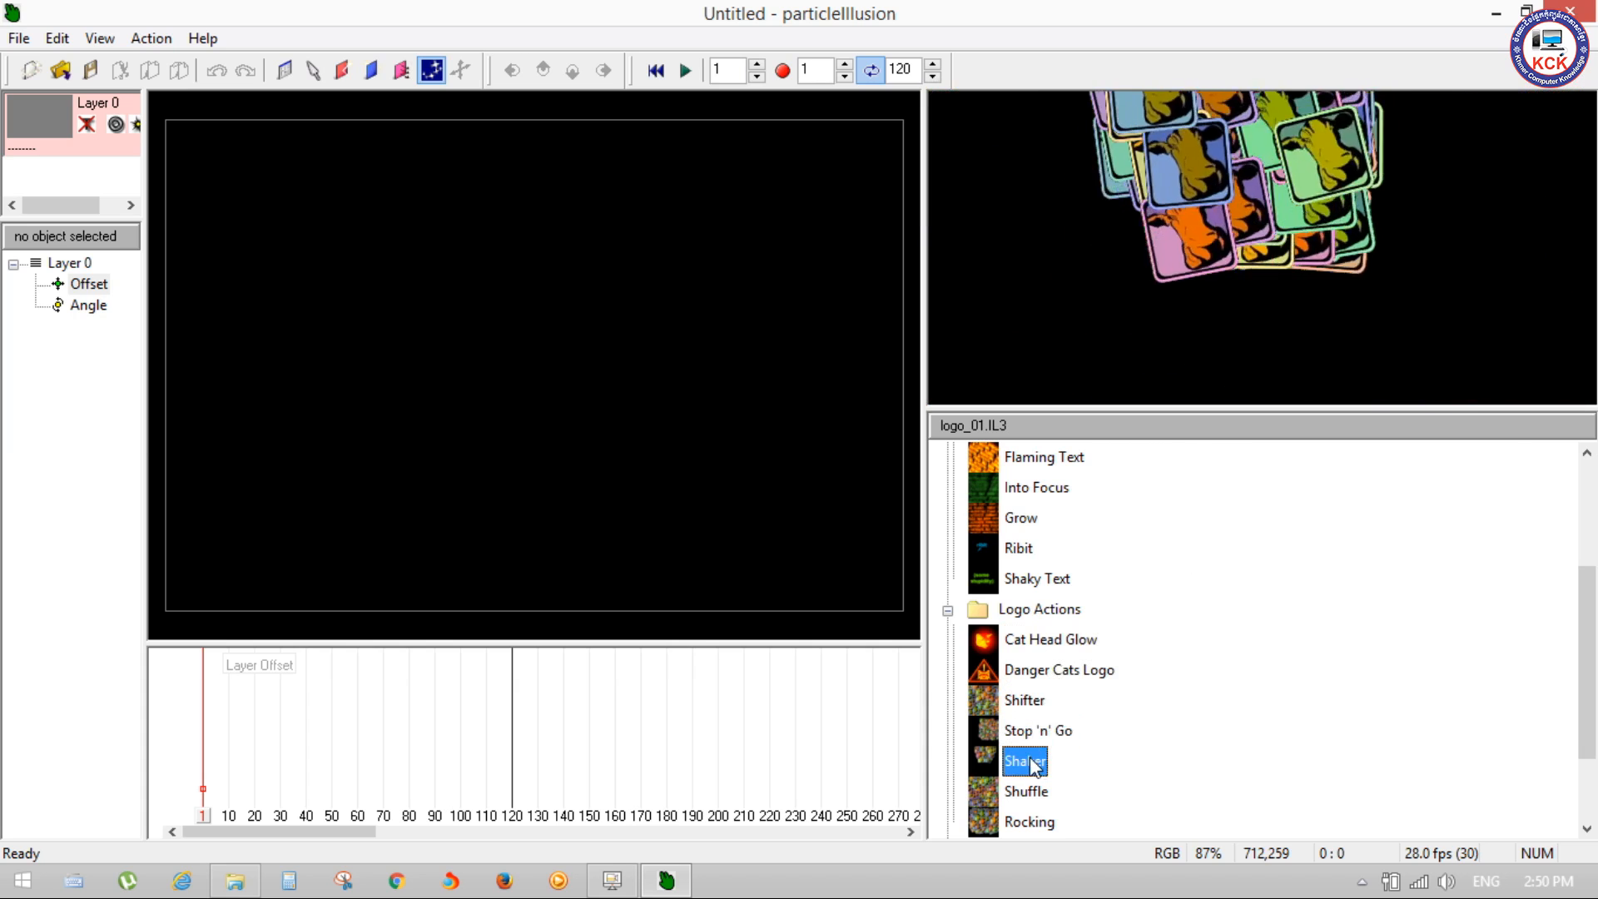
left_click(1023, 795)
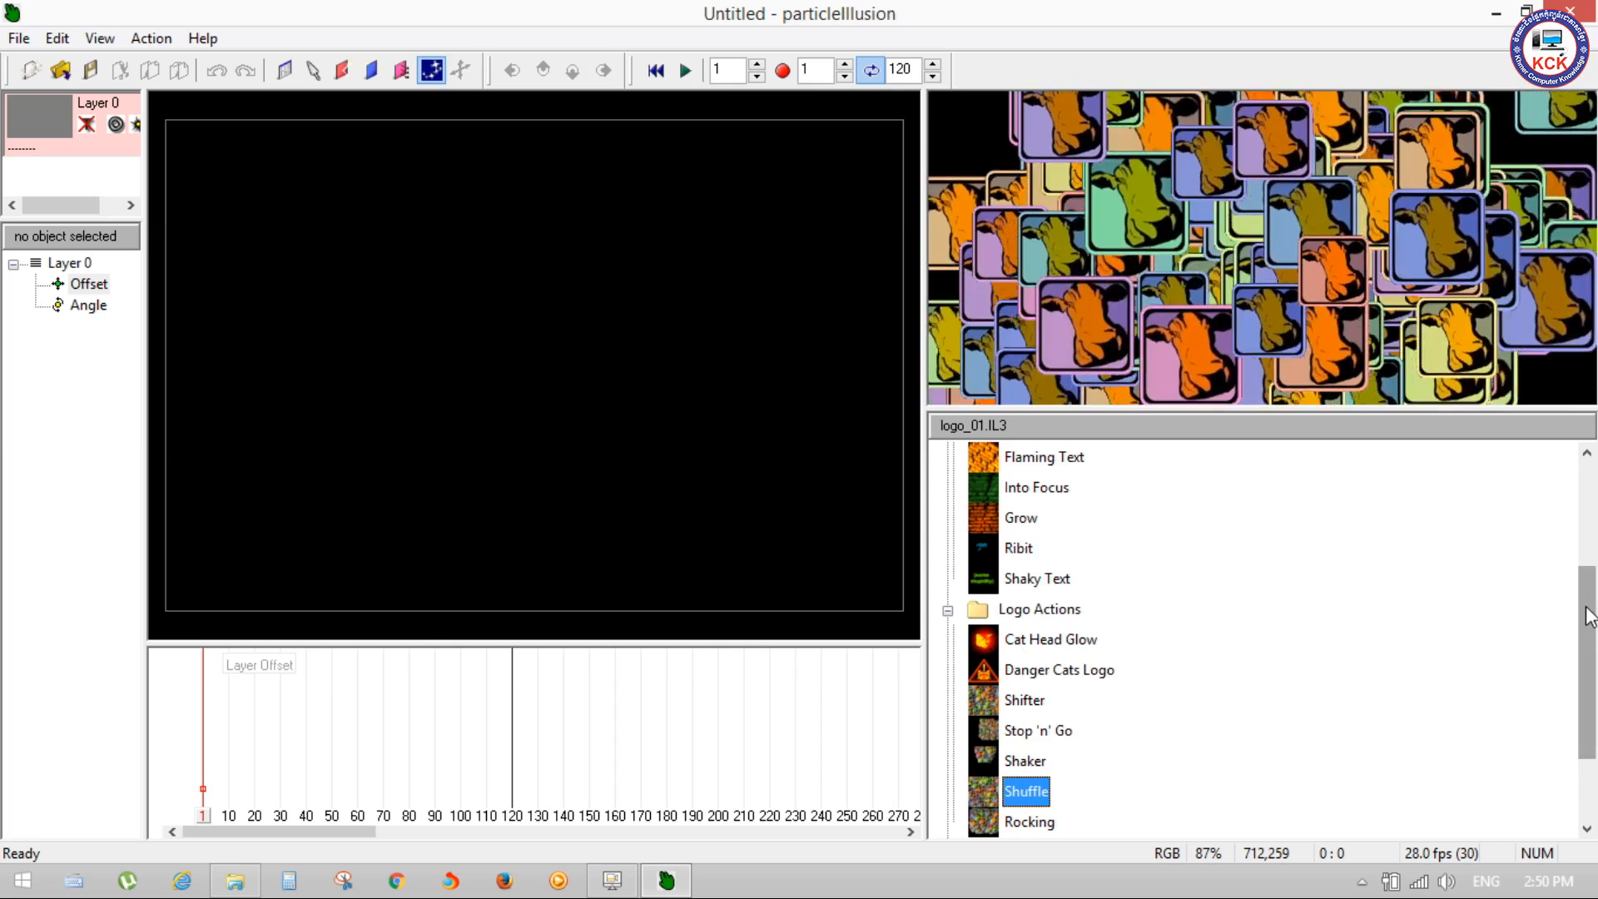
Step: Expand the Growing folder and preview Spin Grow 1, Spin Grow 2, Converge Top/Bottom and Converge Spin Triple
left_click_drag(1587, 592, 1587, 650)
left_click(947, 727)
left_click(1030, 672)
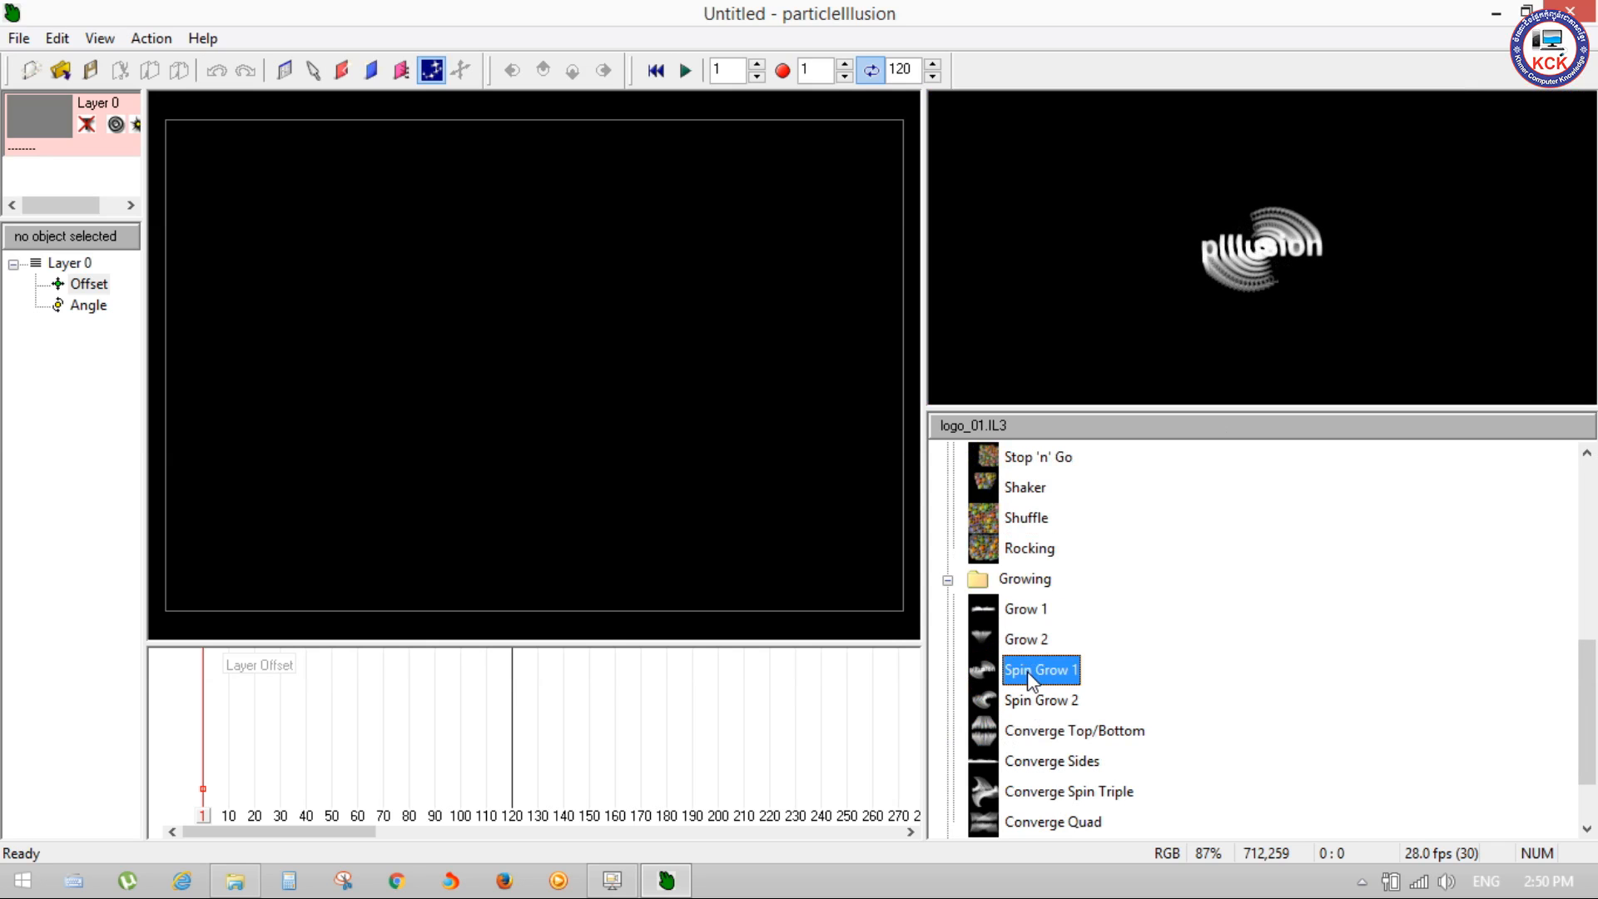
left_click(1037, 703)
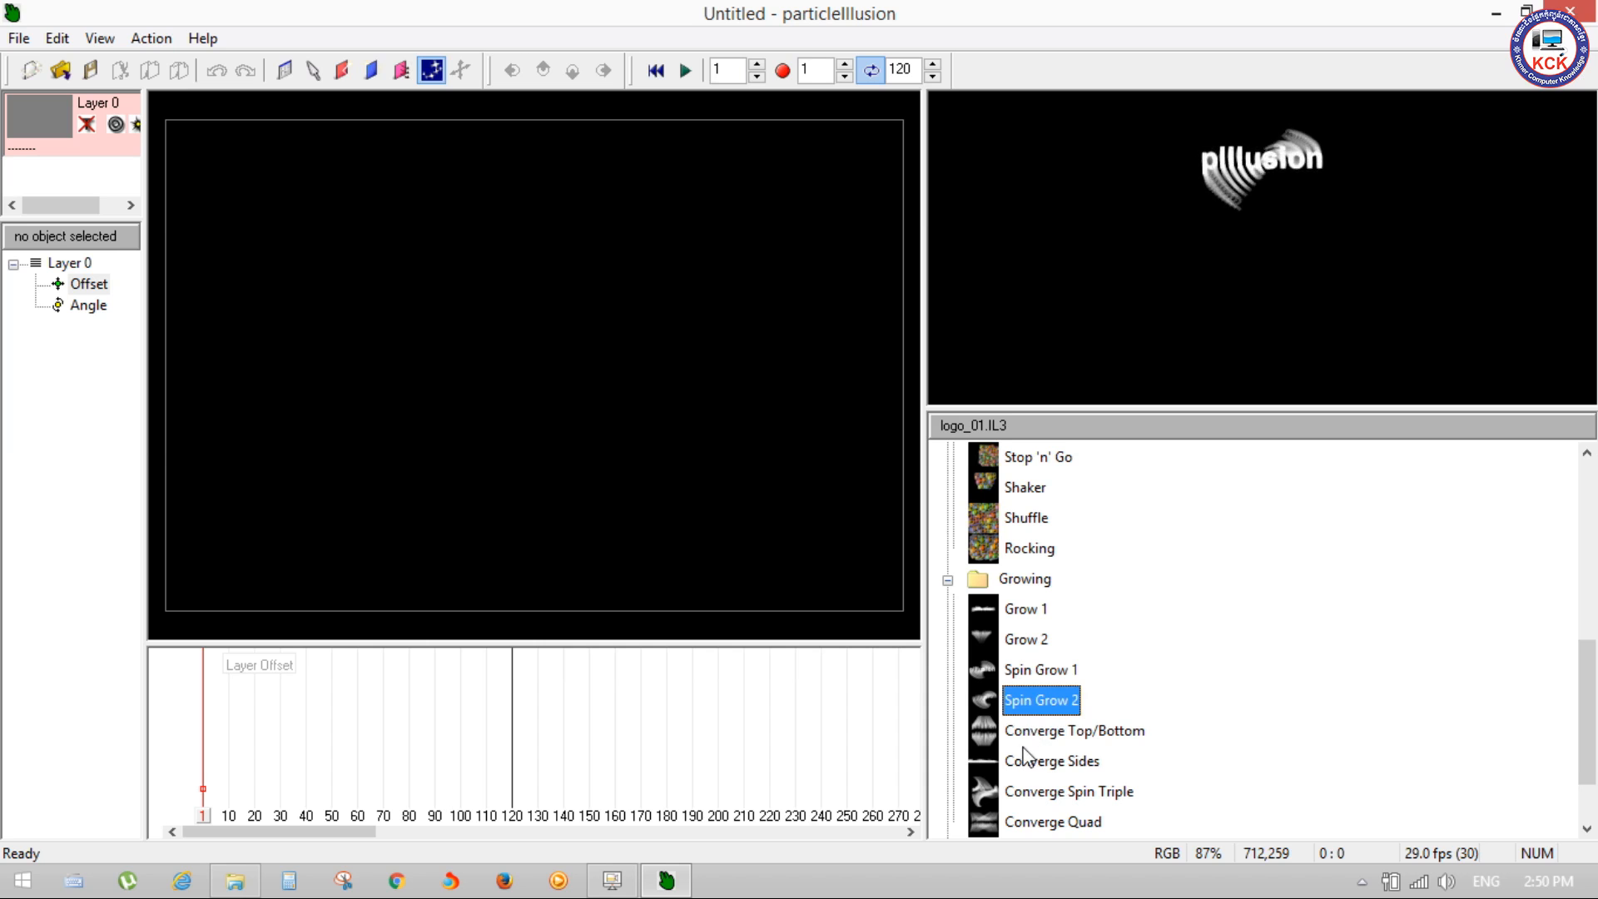
left_click(1027, 733)
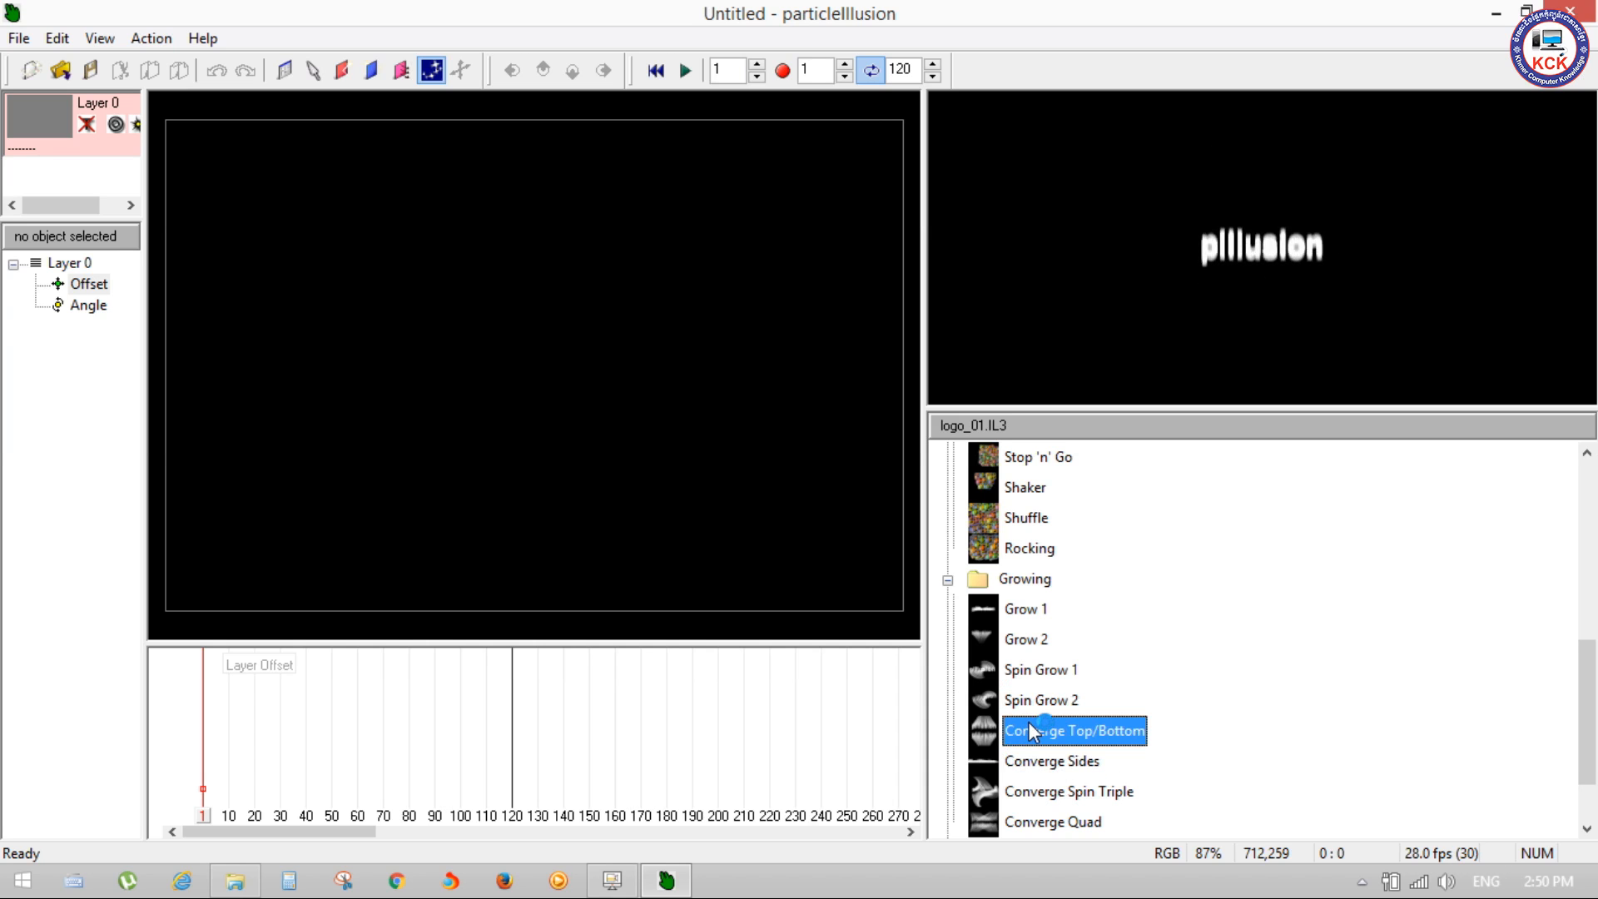
left_click(1017, 791)
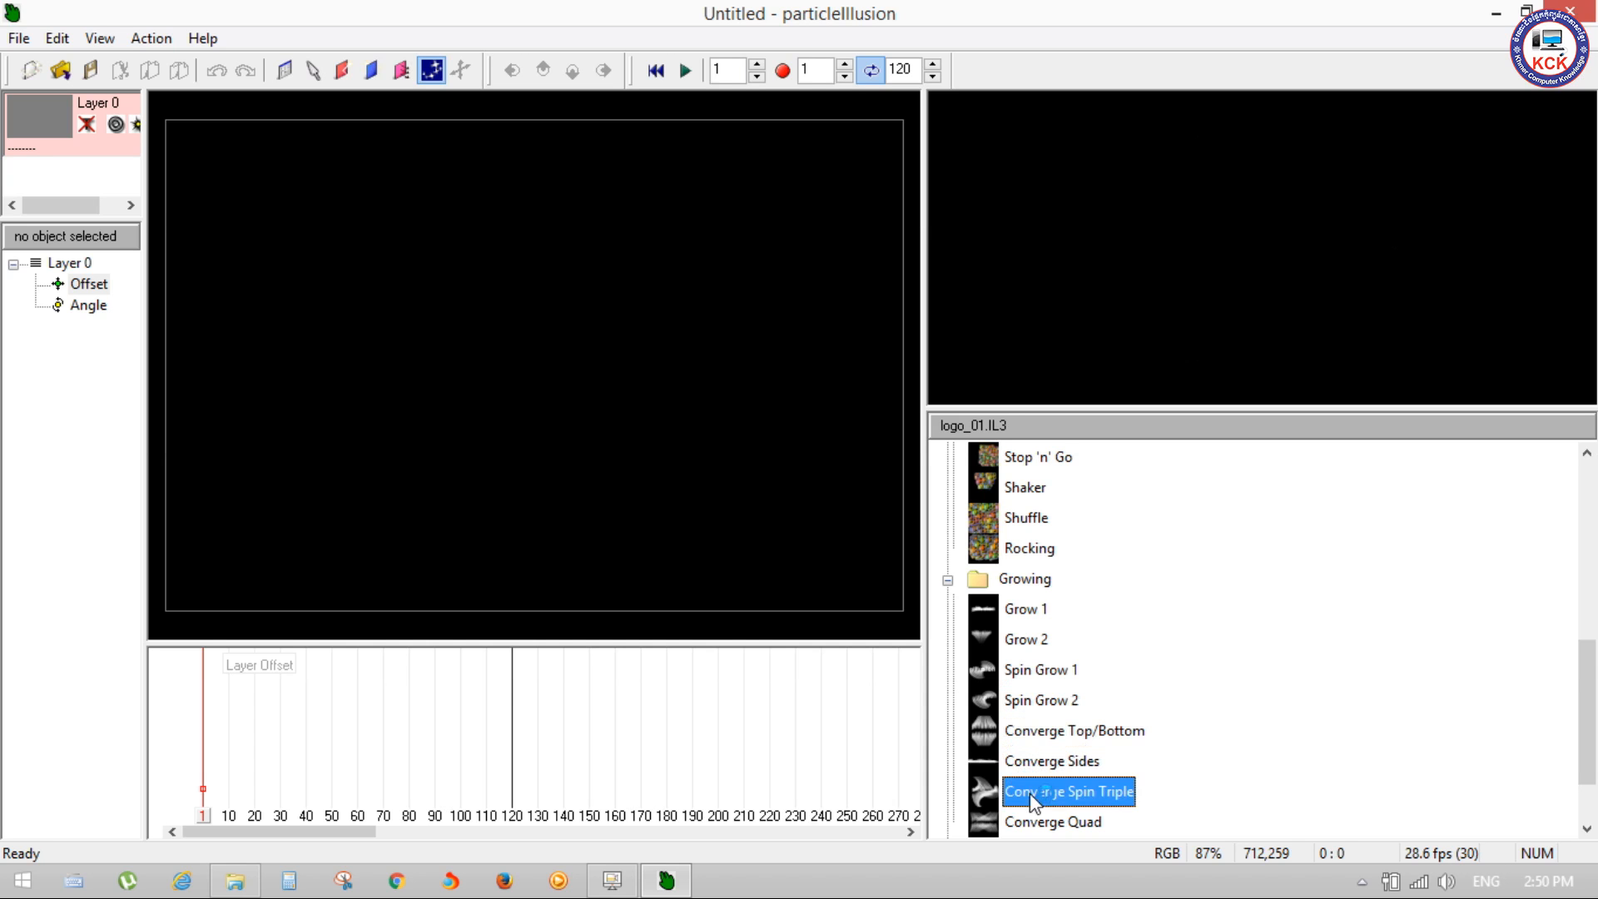
Step: Expand the Converging folder and preview several of its emitters, ending with Converge Spin
scroll(1581, 670, "down", 1)
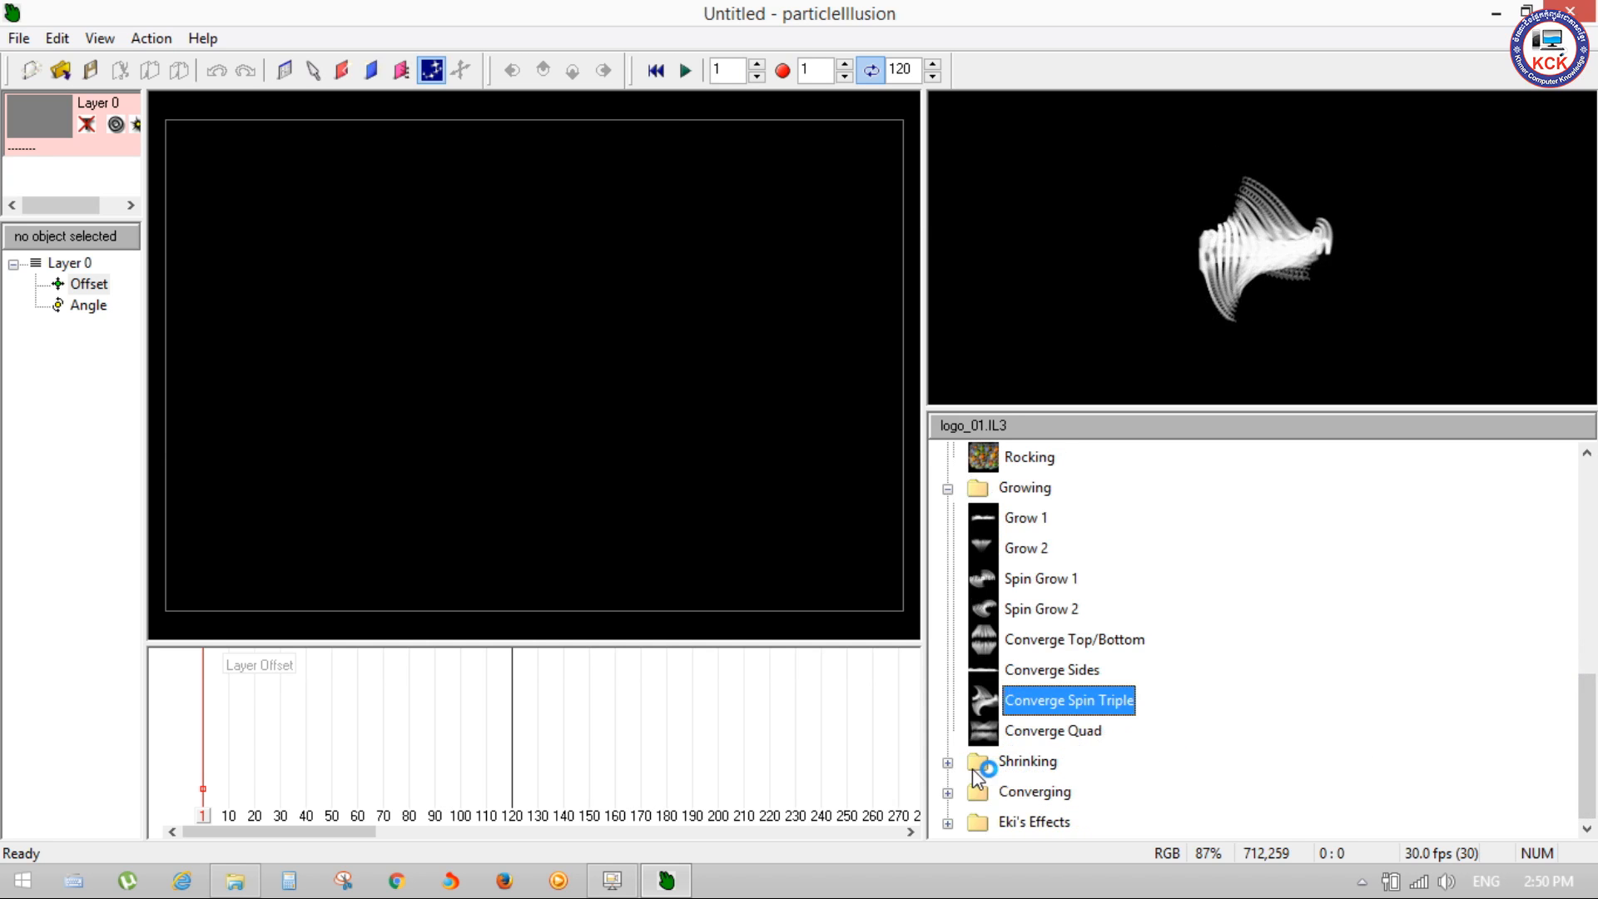
left_click(964, 792)
left_click(1032, 730)
left_click(1032, 760)
left_click(1035, 791)
left_click(1047, 676)
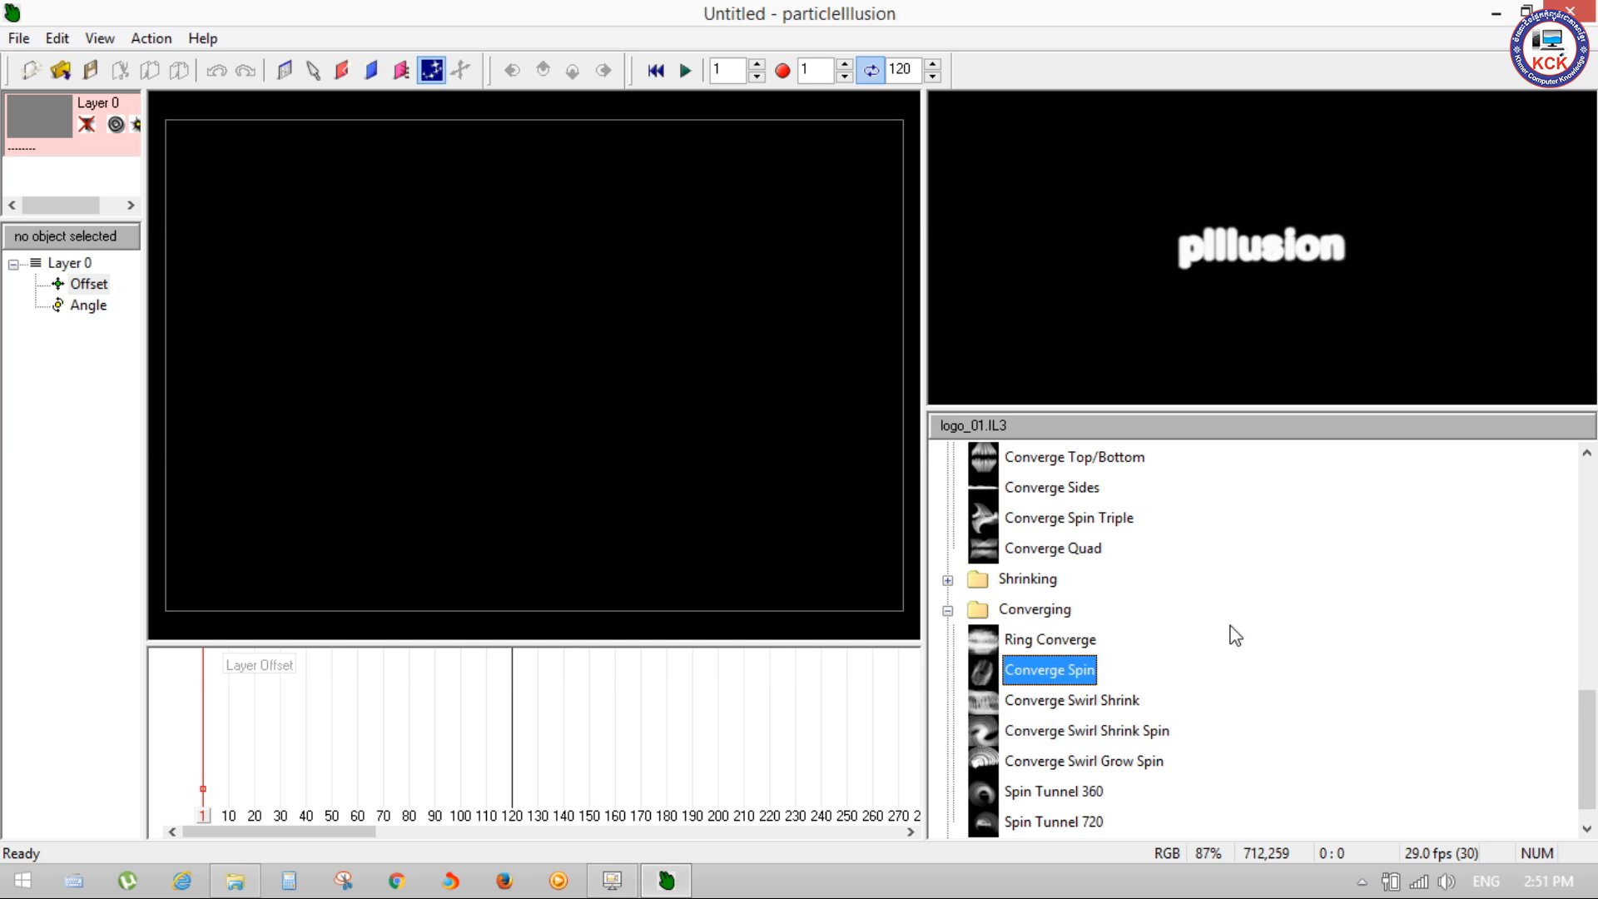
scroll(1280, 714, "down", 1)
Step: Quick-load the PE_Logo_and_Text emitter library
right_click(1298, 687)
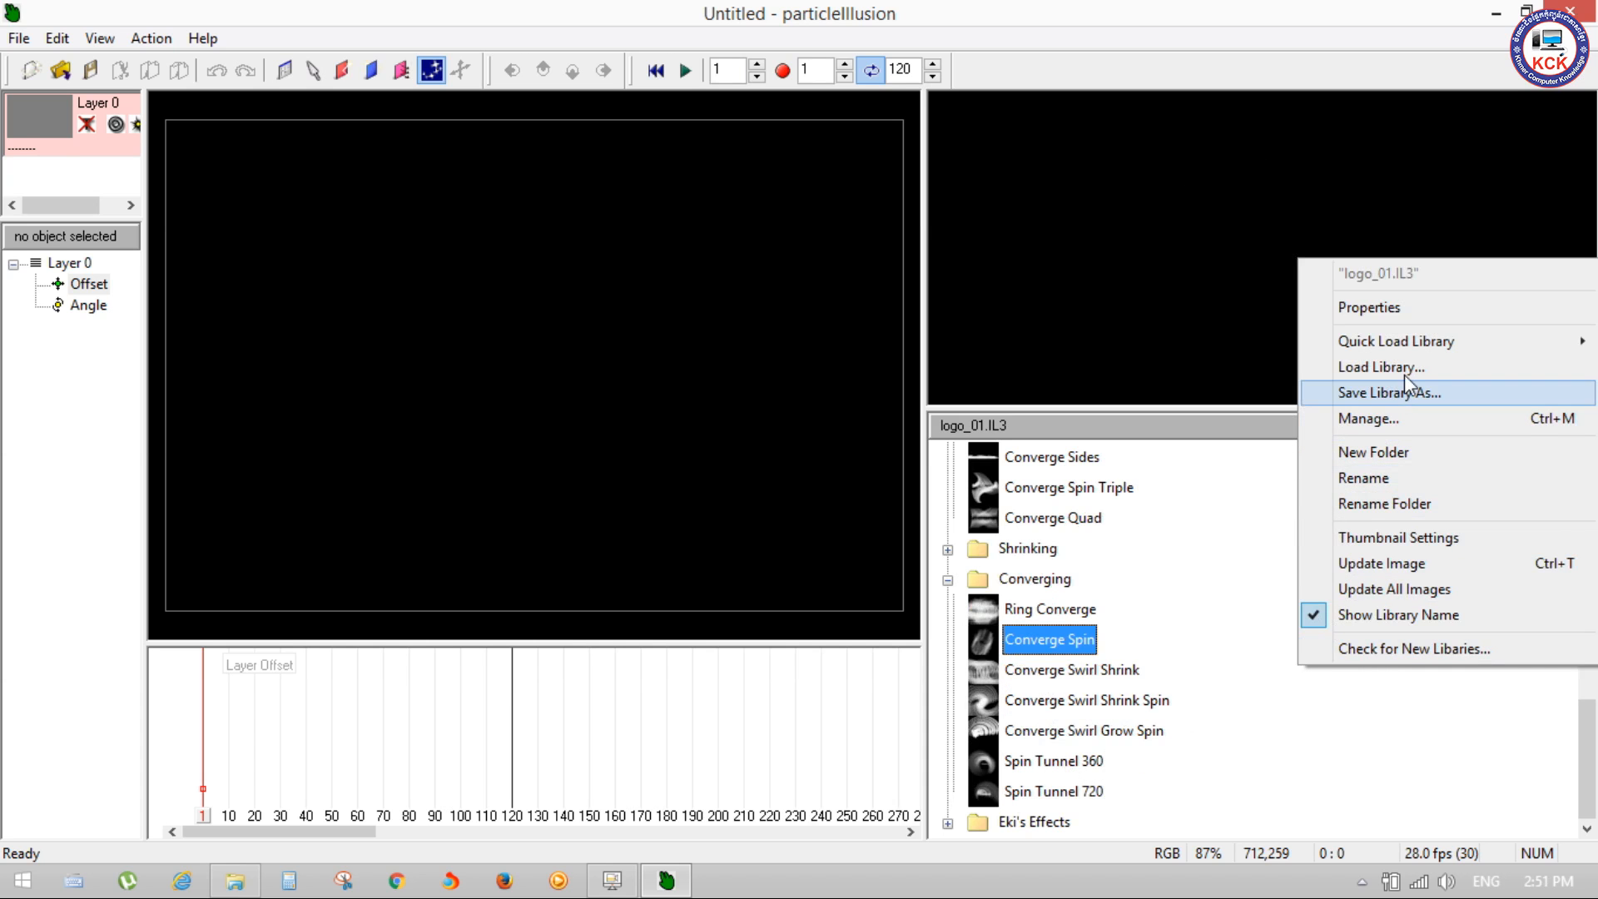
mouse_move(1392, 345)
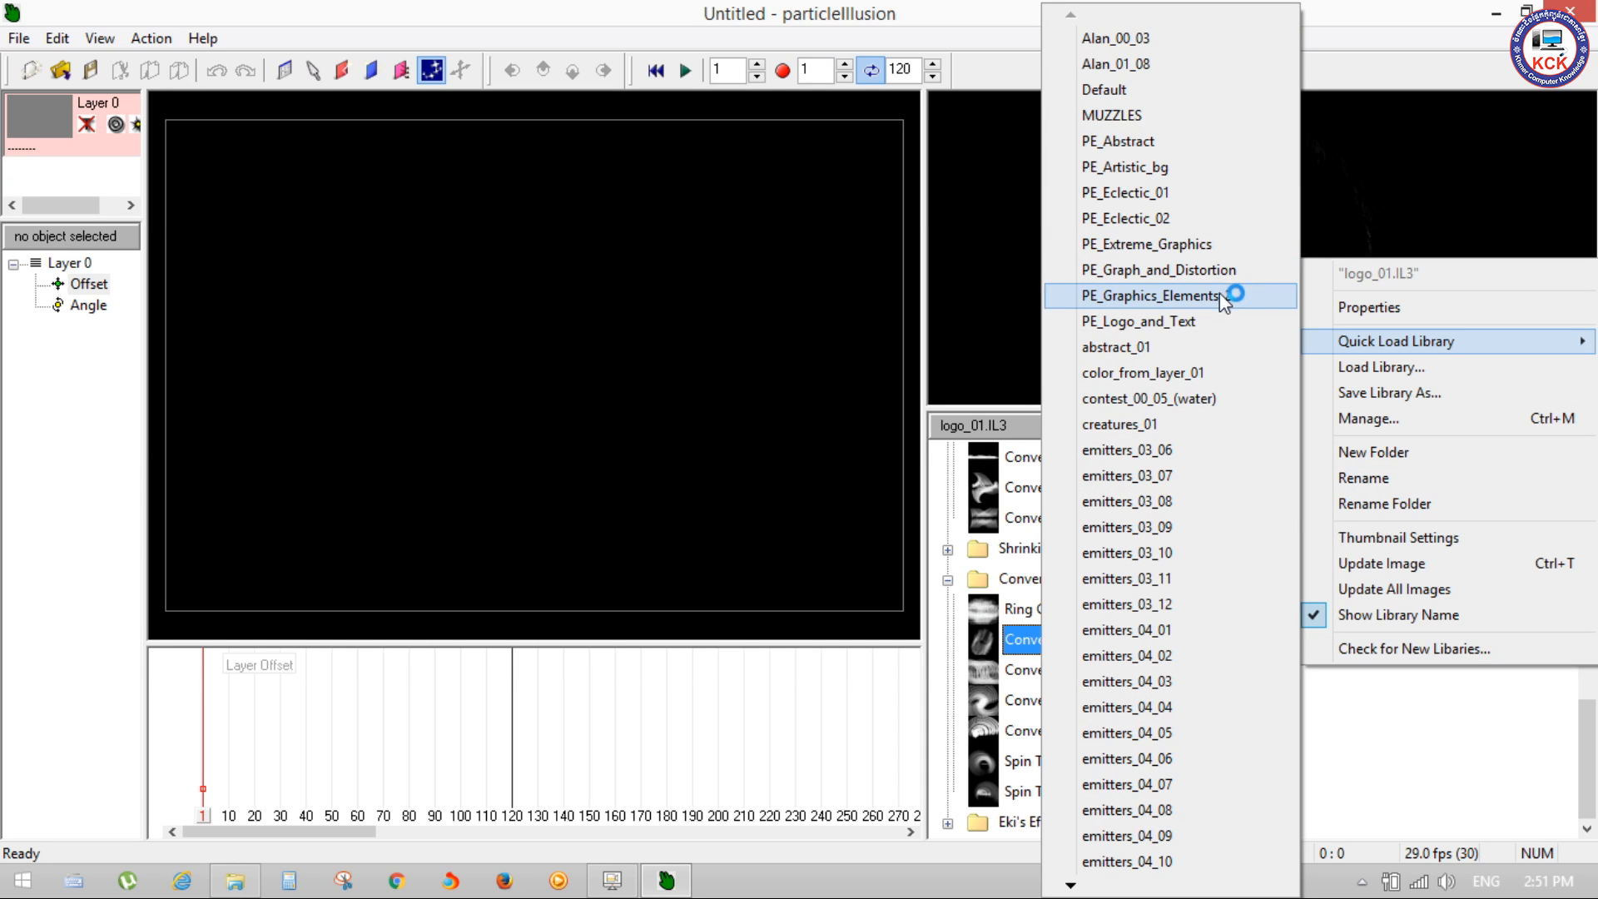
left_click(1203, 317)
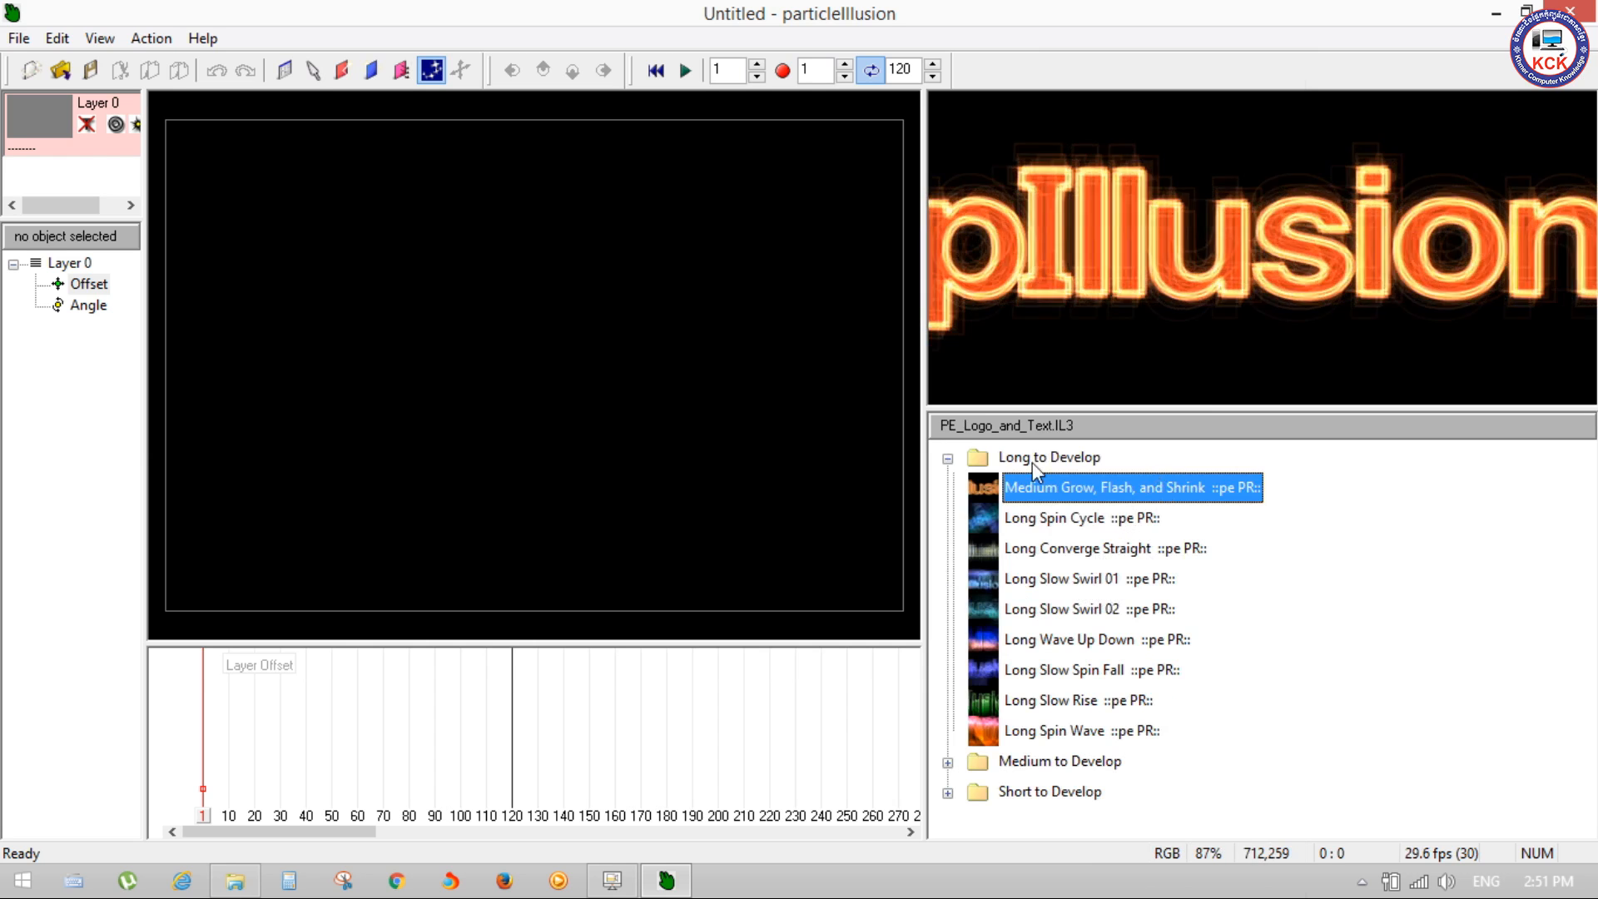
Step: Preview the Long to Develop emitters Long Spin Cycle, Medium Grow, Flash, and Shrink, Long Slow Rise and Long Spin Wave
left_click(1042, 519)
left_click(1081, 482)
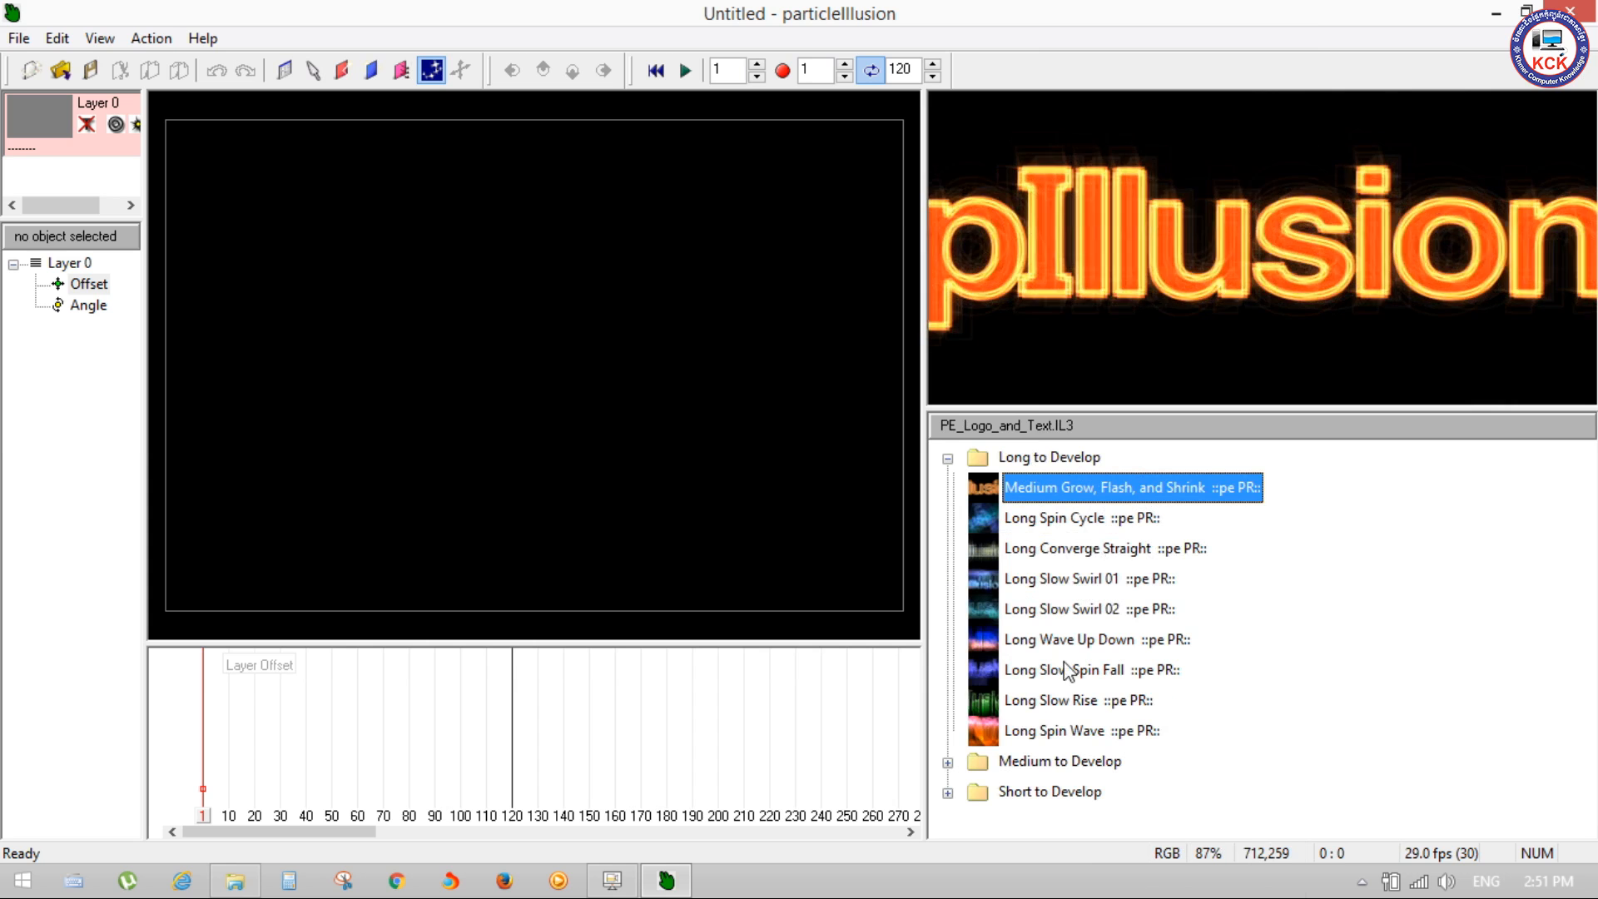
left_click(1062, 700)
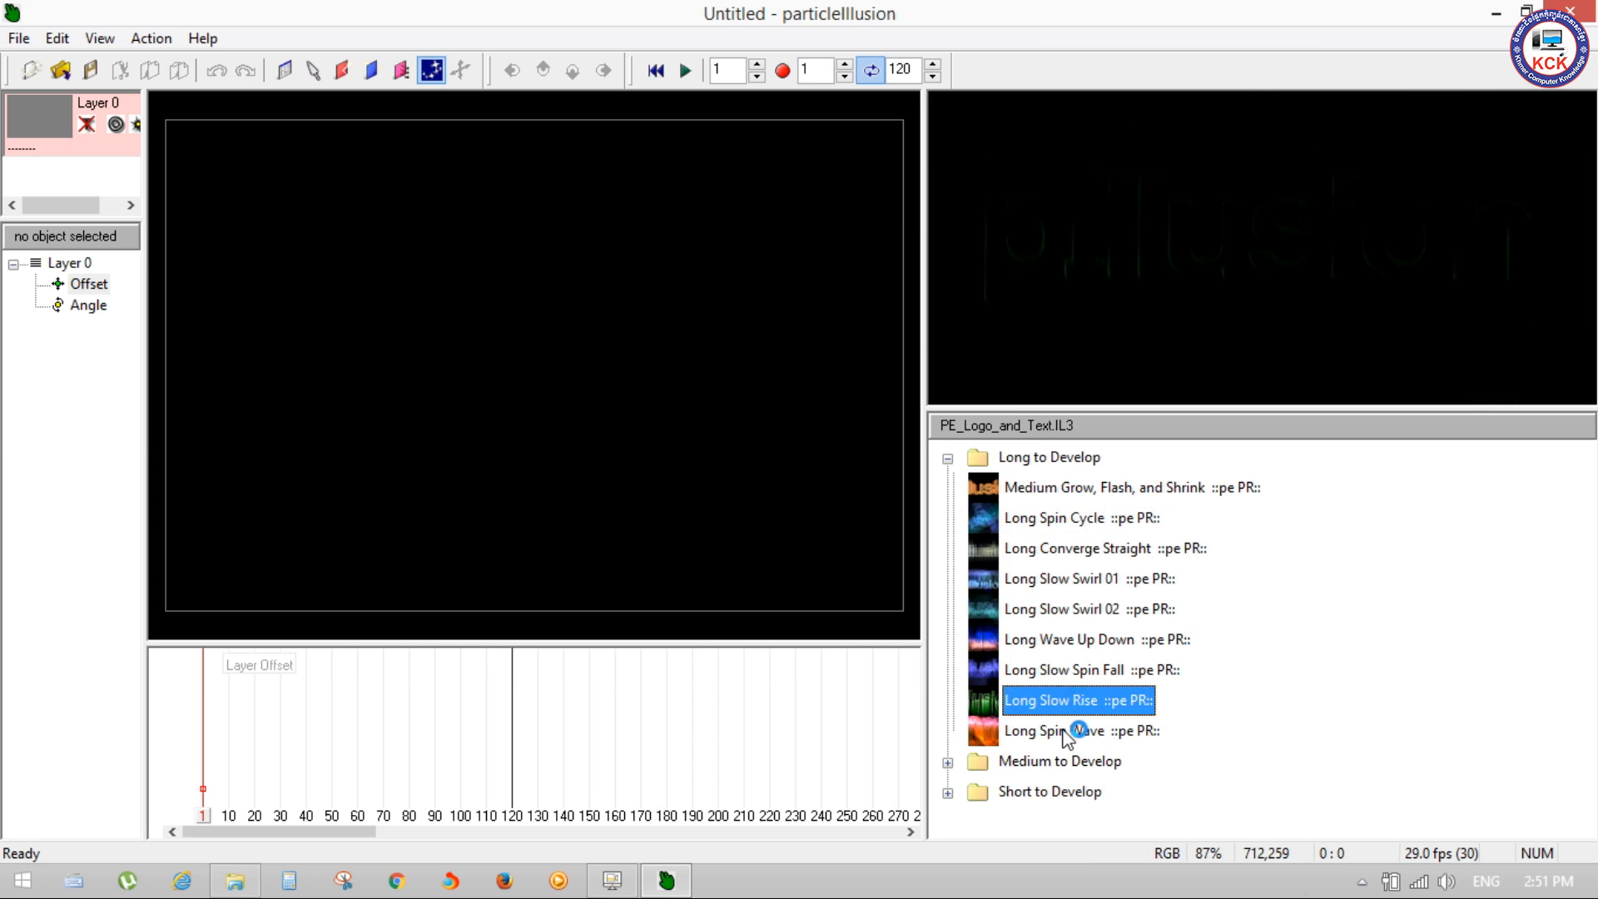
left_click(1068, 732)
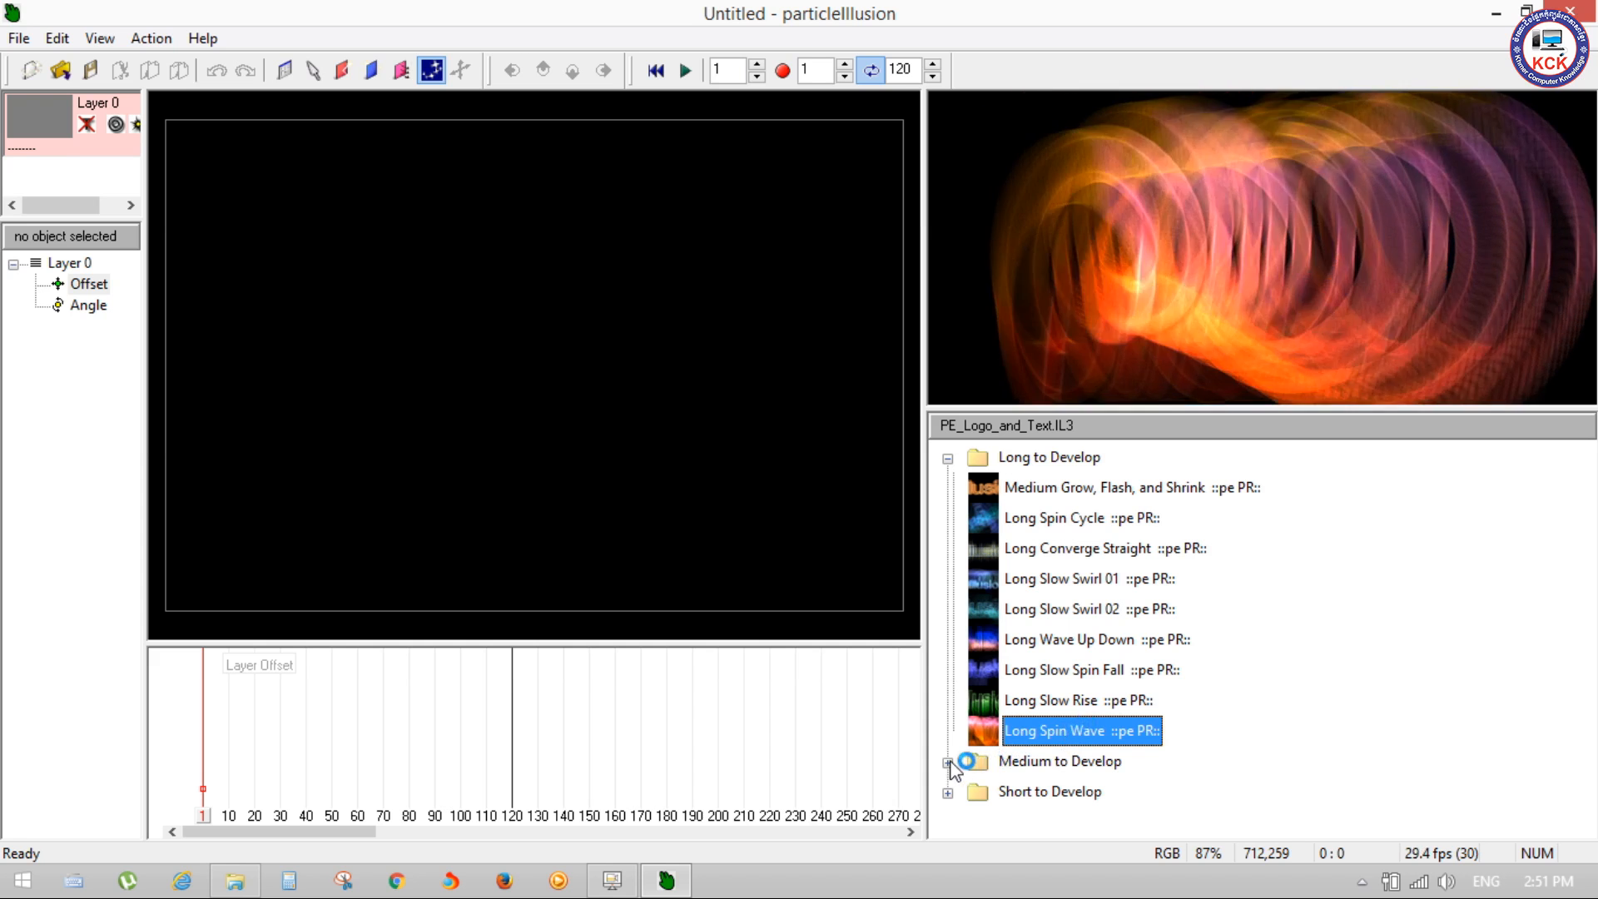
Step: Expand the Medium to Develop folder and preview Medium Grow Up, Medium Multiple Rotate and Medium Orbit Converge Electric
left_click(947, 762)
scroll(1056, 666, "down", 1)
left_click(1053, 549)
left_click(1055, 587)
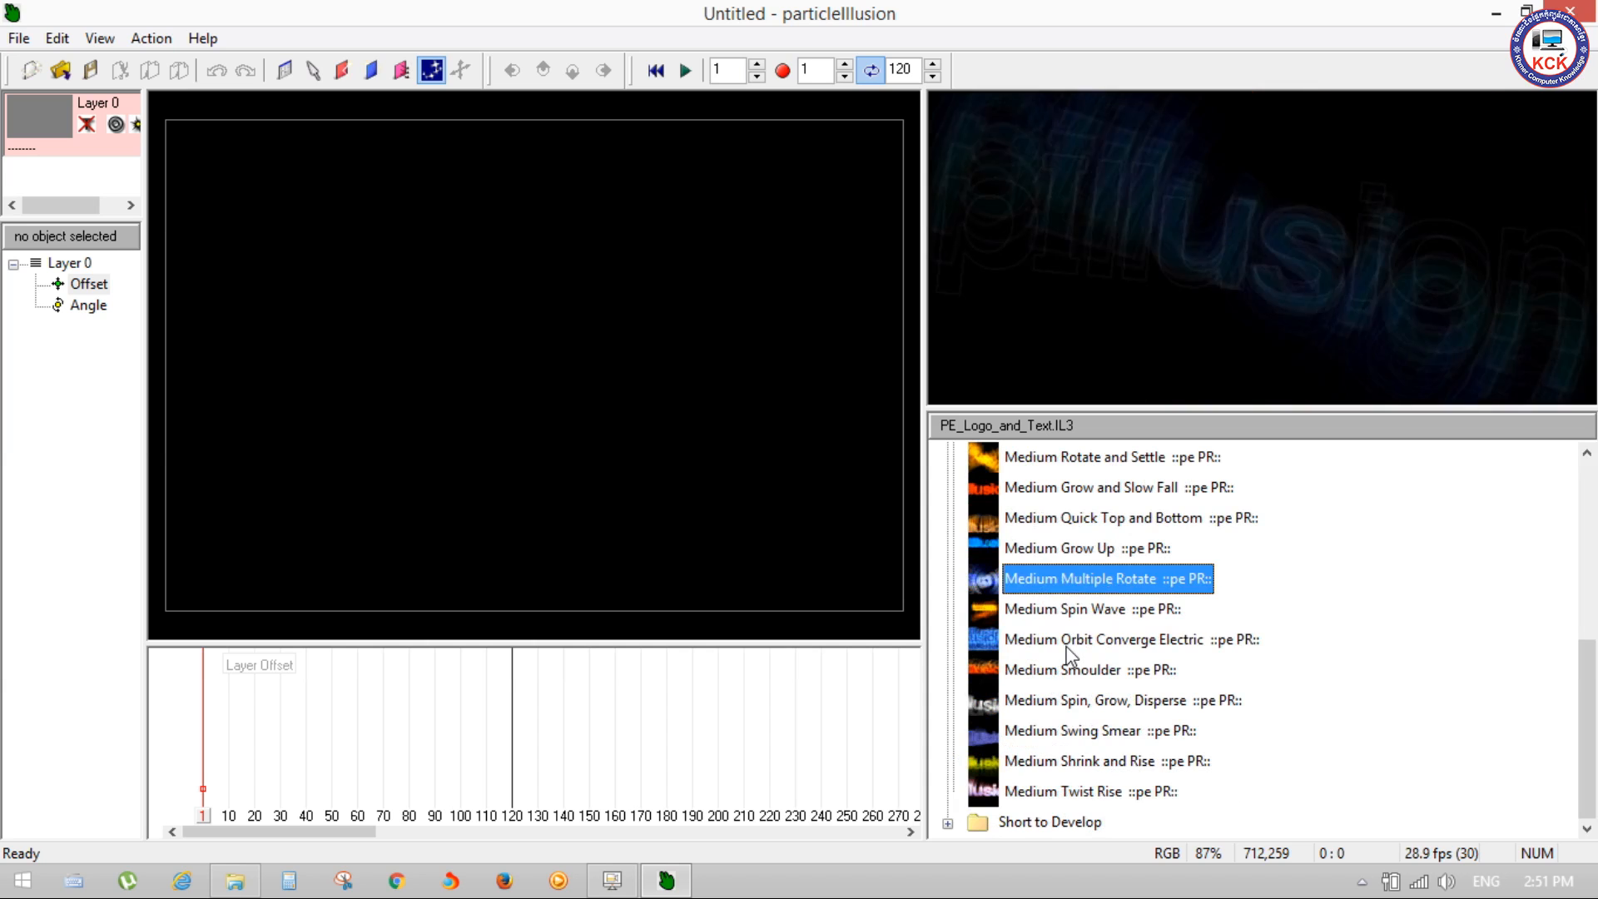
left_click(1067, 647)
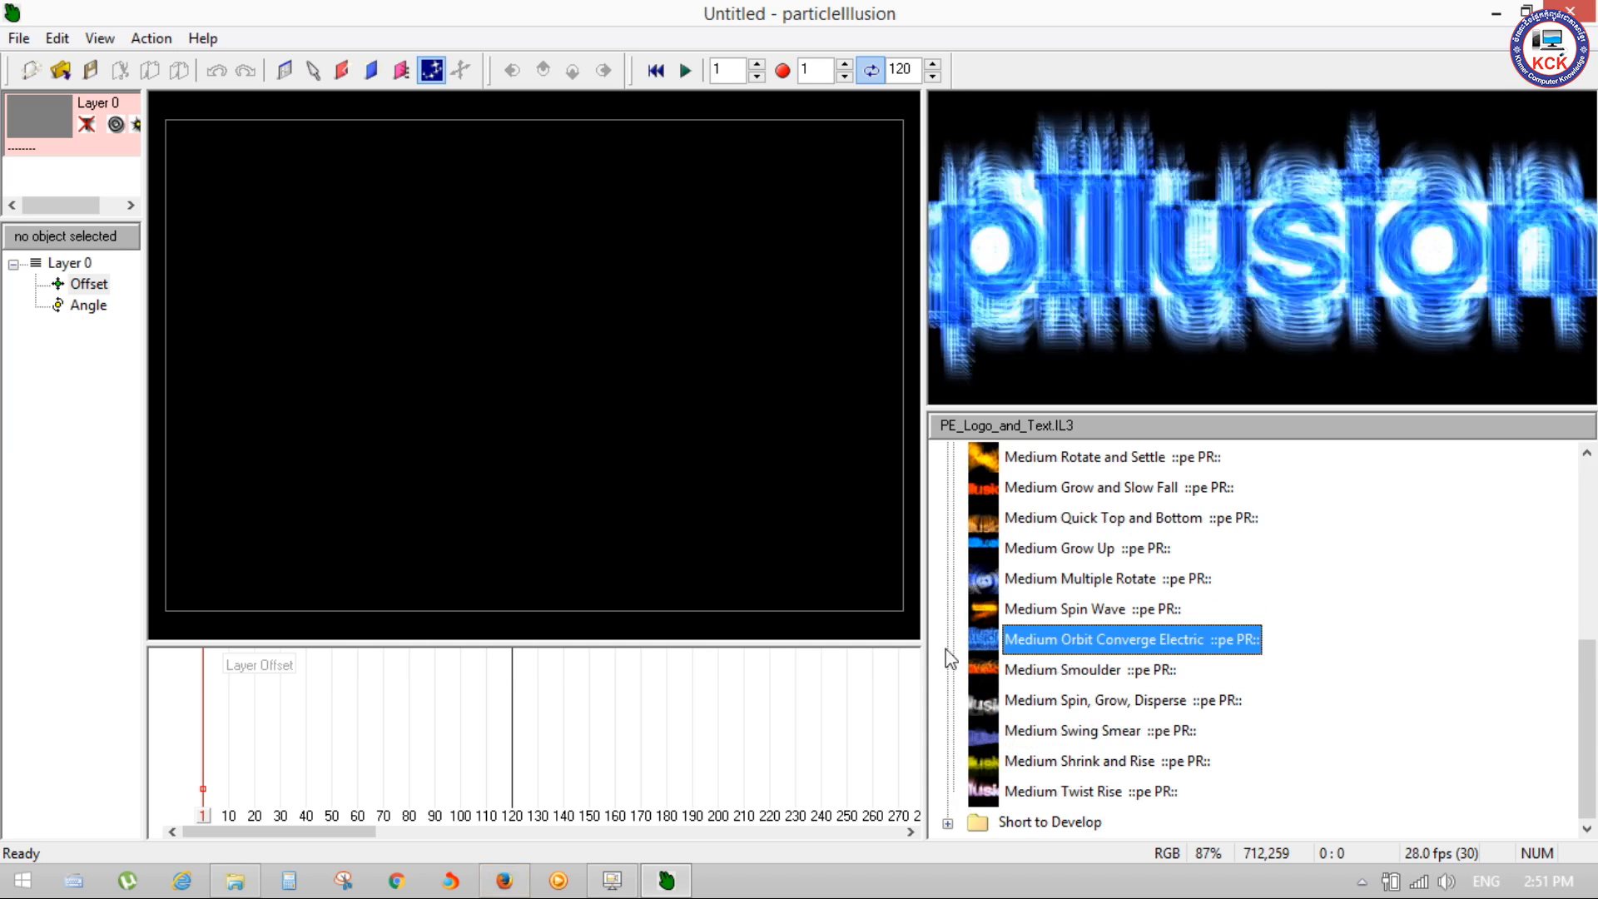
Step: Place the Medium Smoulder emitter on the stage at about 333,333 and play the animation
left_click(1046, 671)
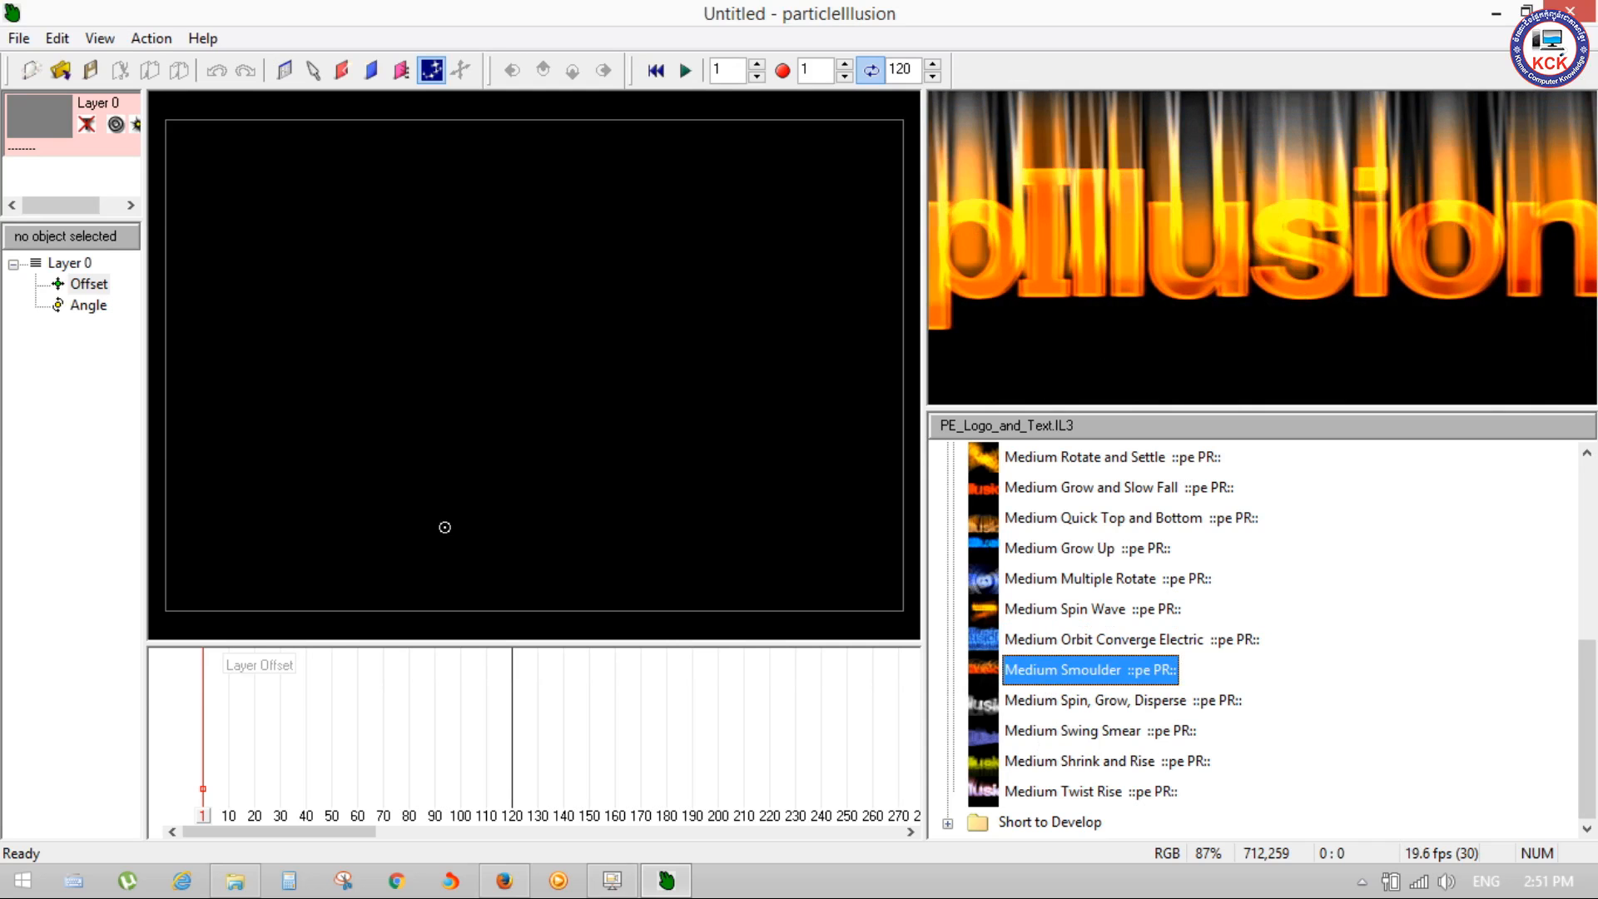
left_click(507, 463)
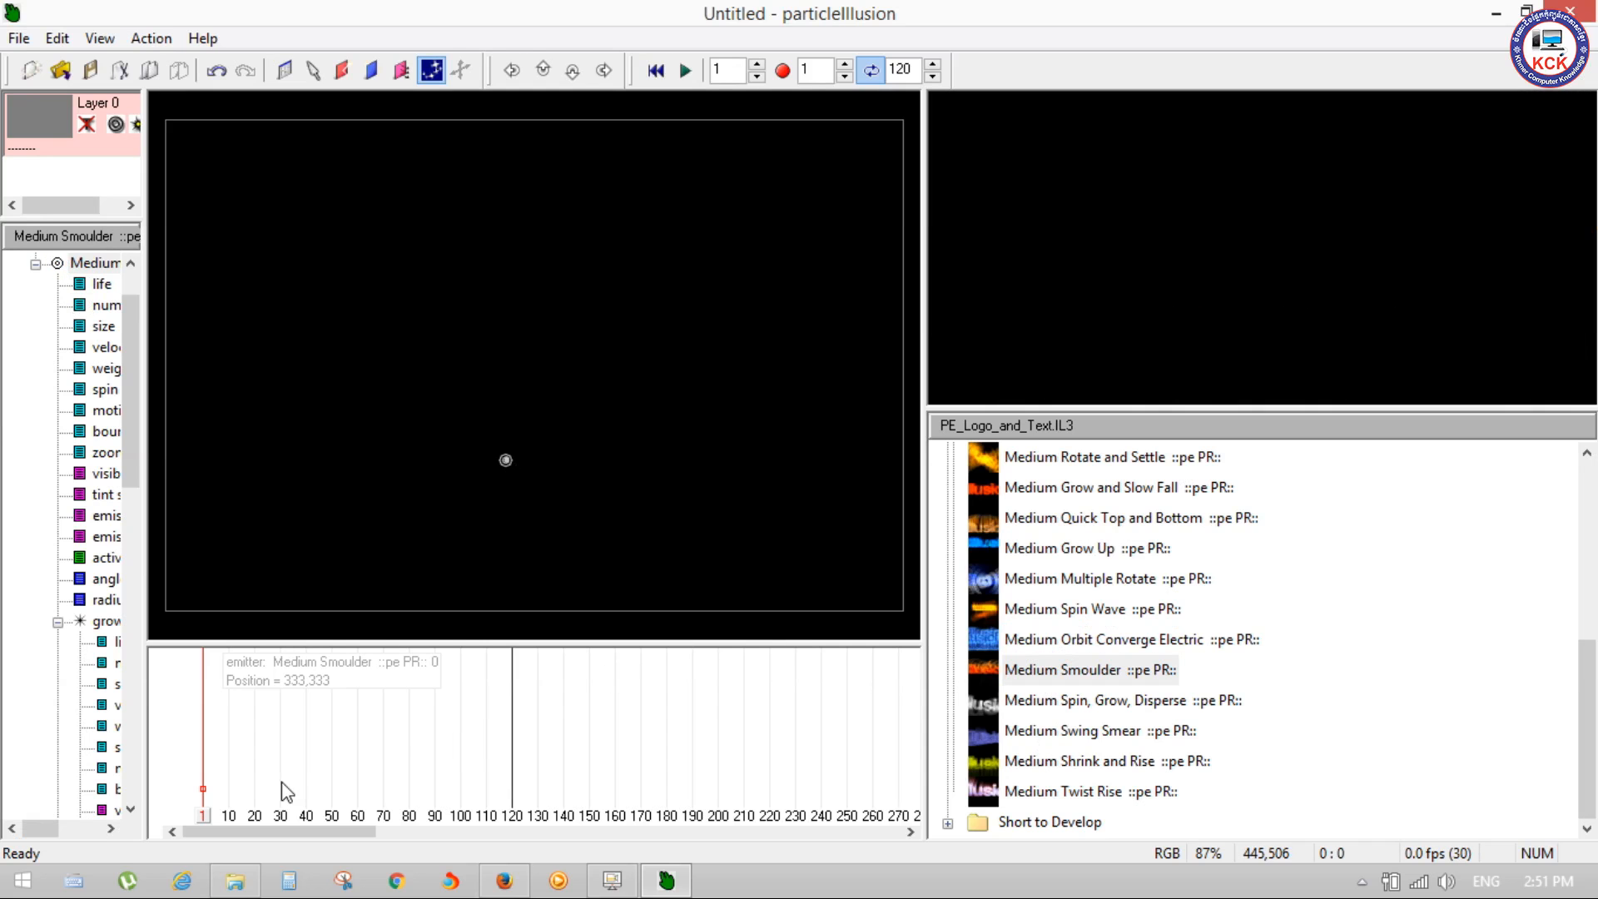
key("space")
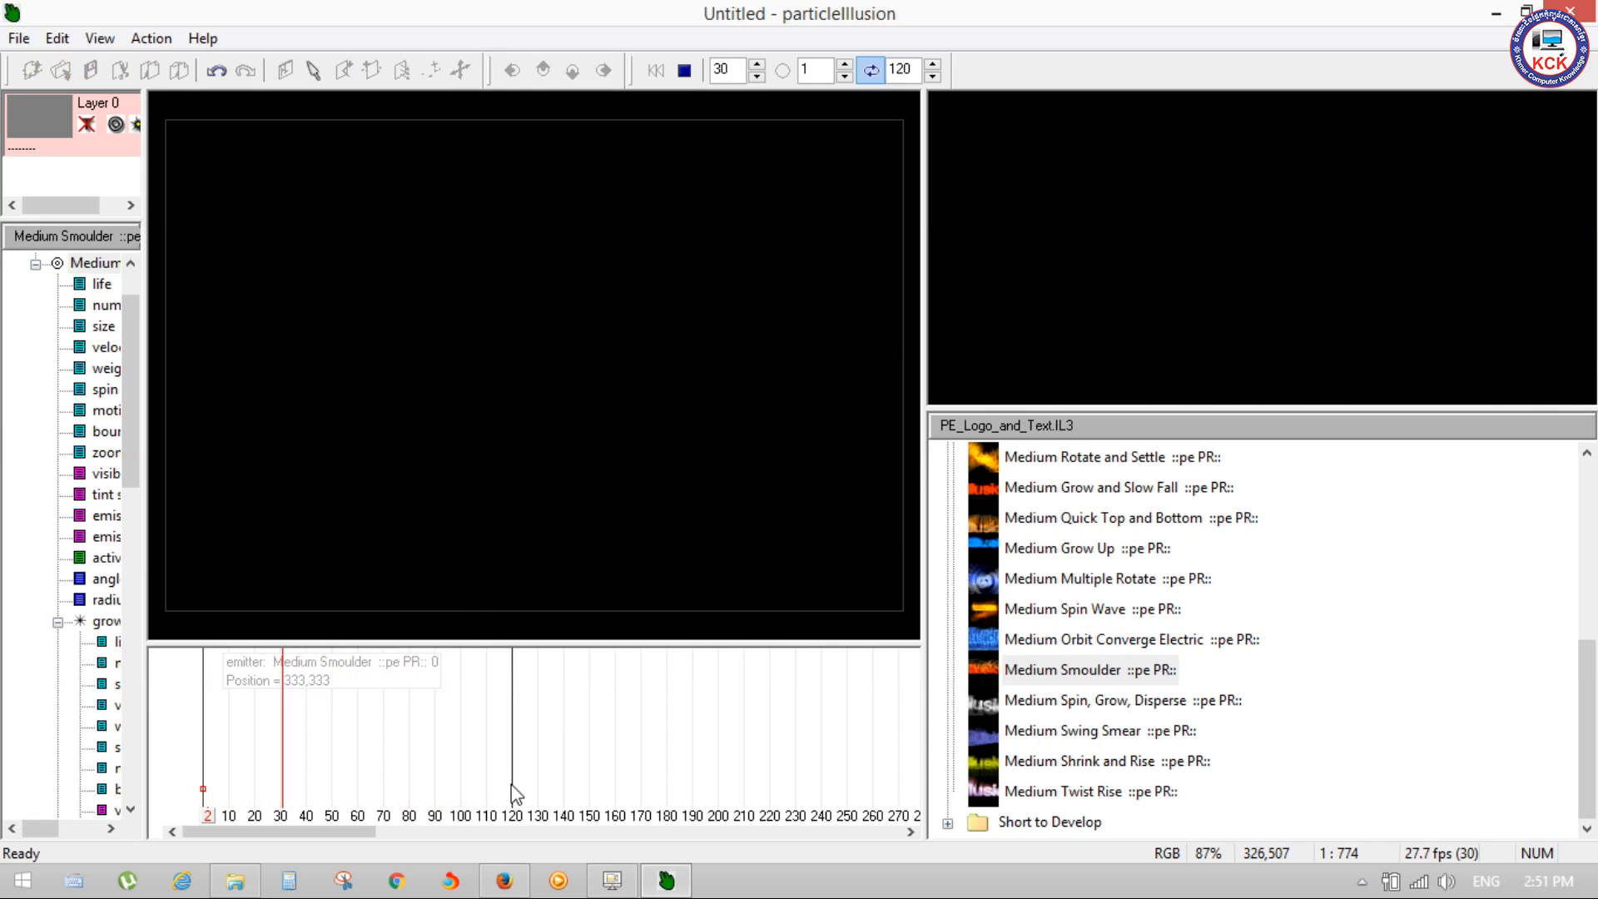
Step: Set the project's end frame to 200, stop playback and return to frame 1
left_click_drag(914, 70, 885, 71)
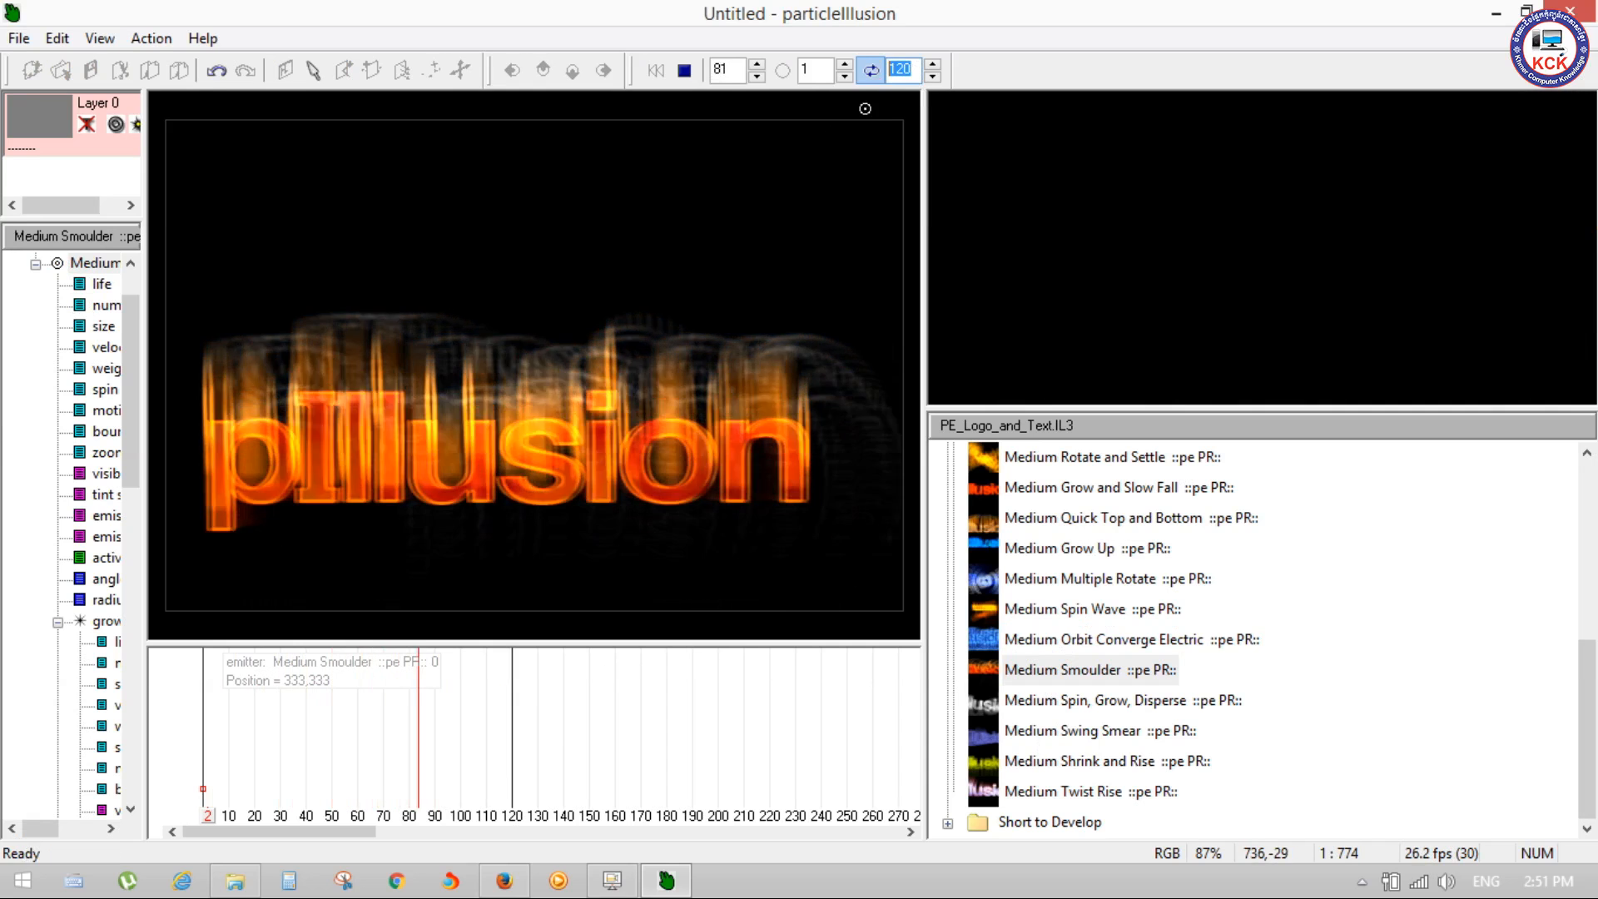
type("2")
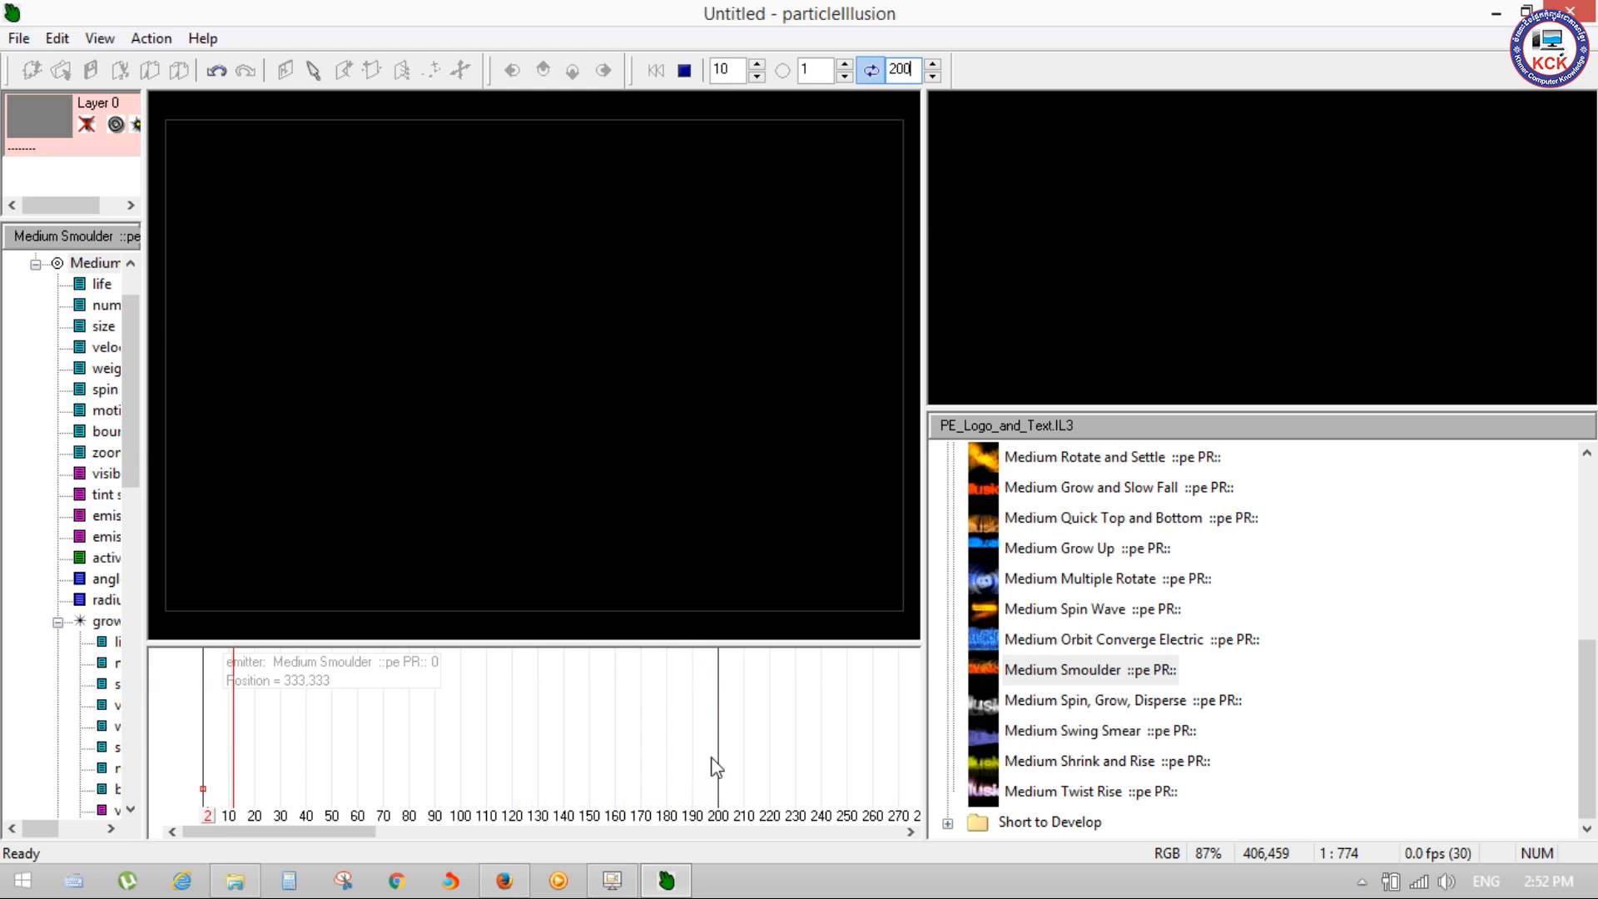
key("space")
left_click_drag(281, 819, 208, 819)
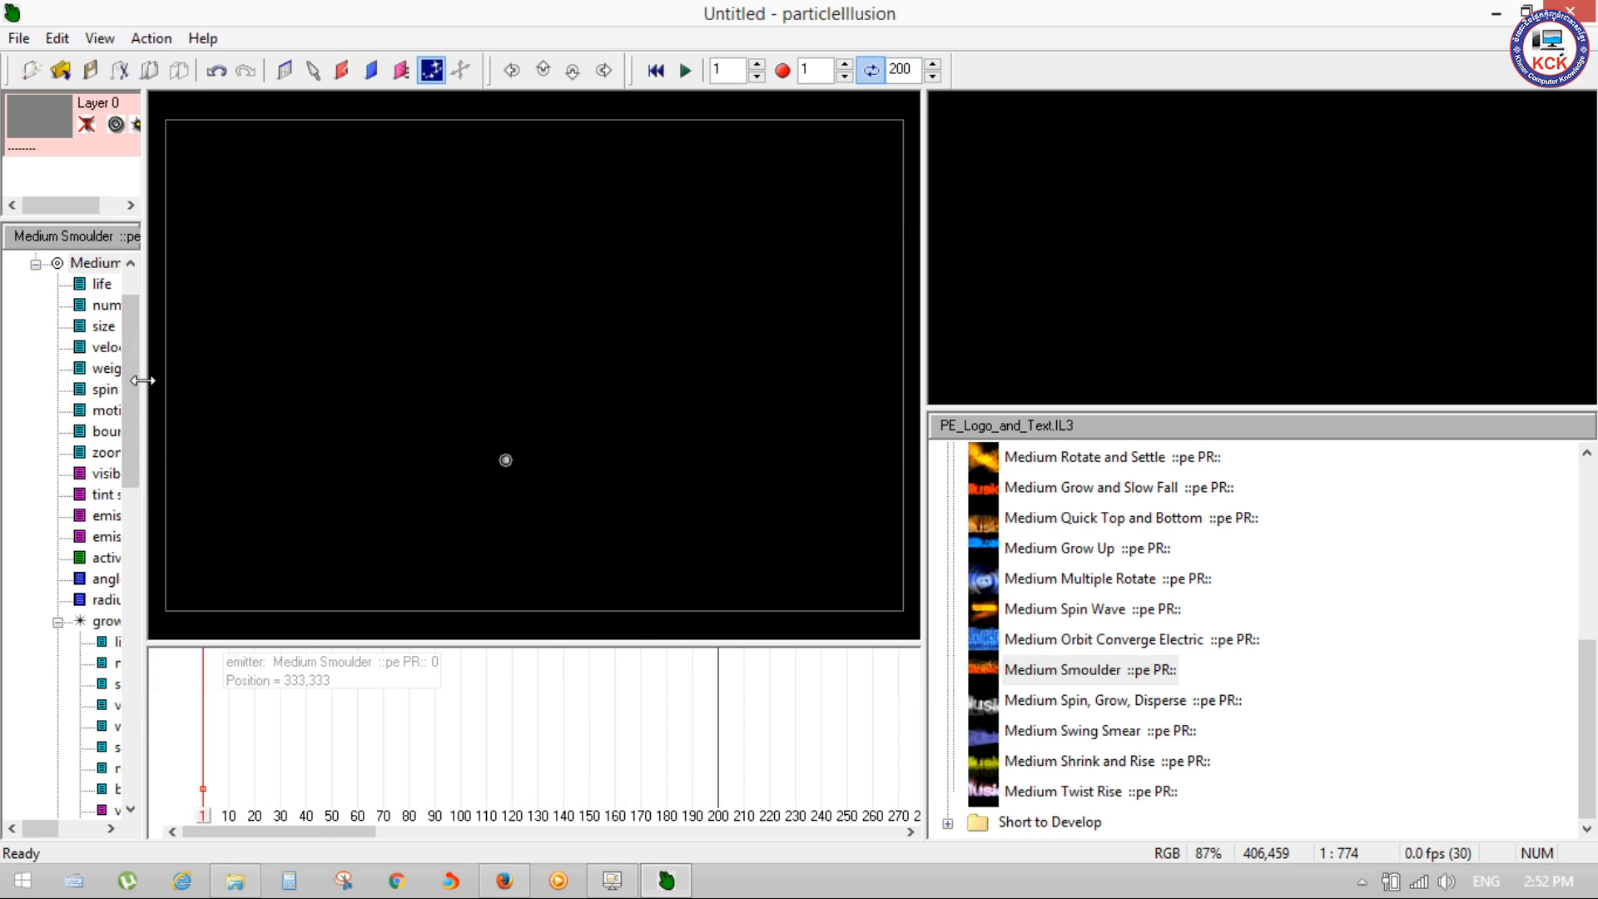
Step: Widen the emitter hierarchy and the stage area so the parameter names are fully readable, and play the Medium Smoulder animation
left_click_drag(142, 378, 145, 378)
left_click_drag(51, 830, 67, 835)
left_click_drag(150, 451, 188, 451)
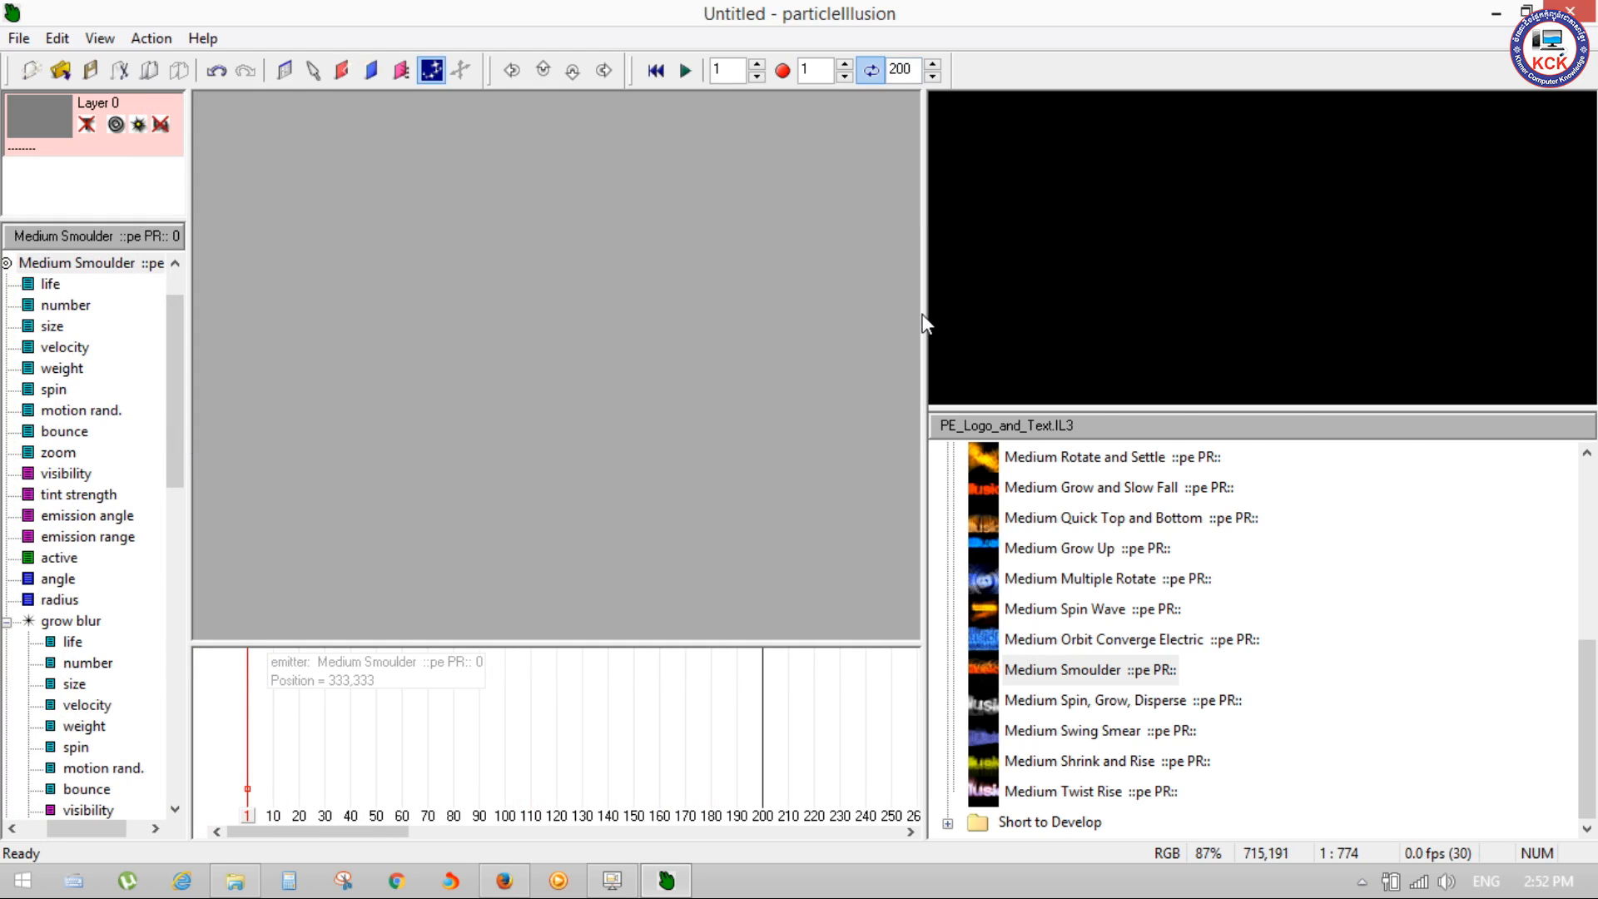
left_click_drag(932, 317, 1178, 316)
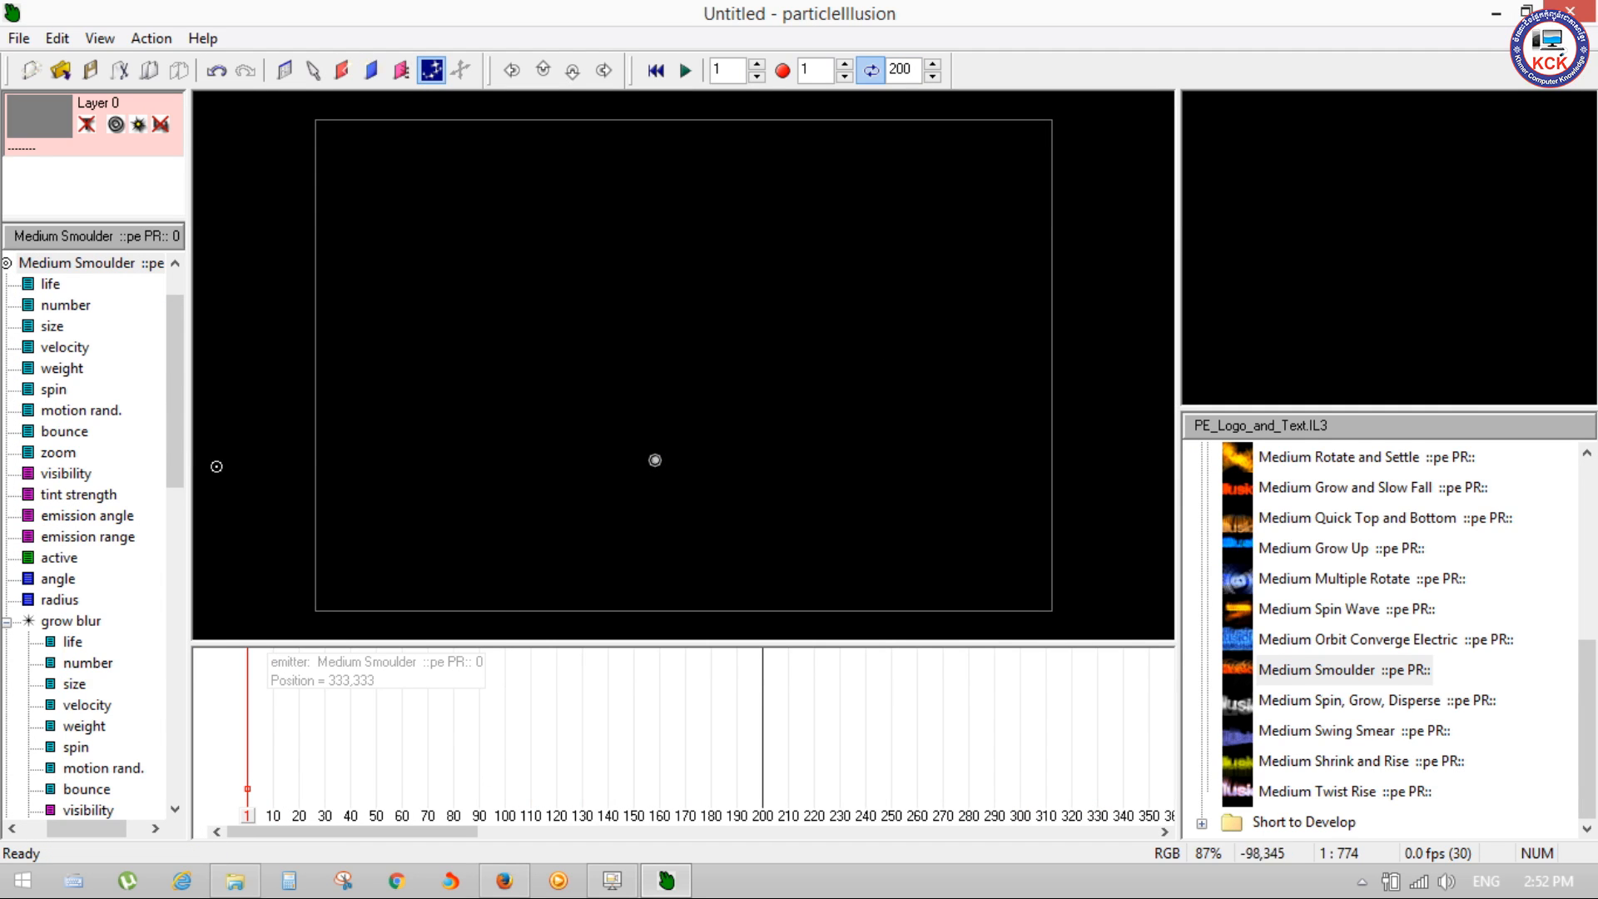
left_click_drag(189, 437, 245, 434)
key("space")
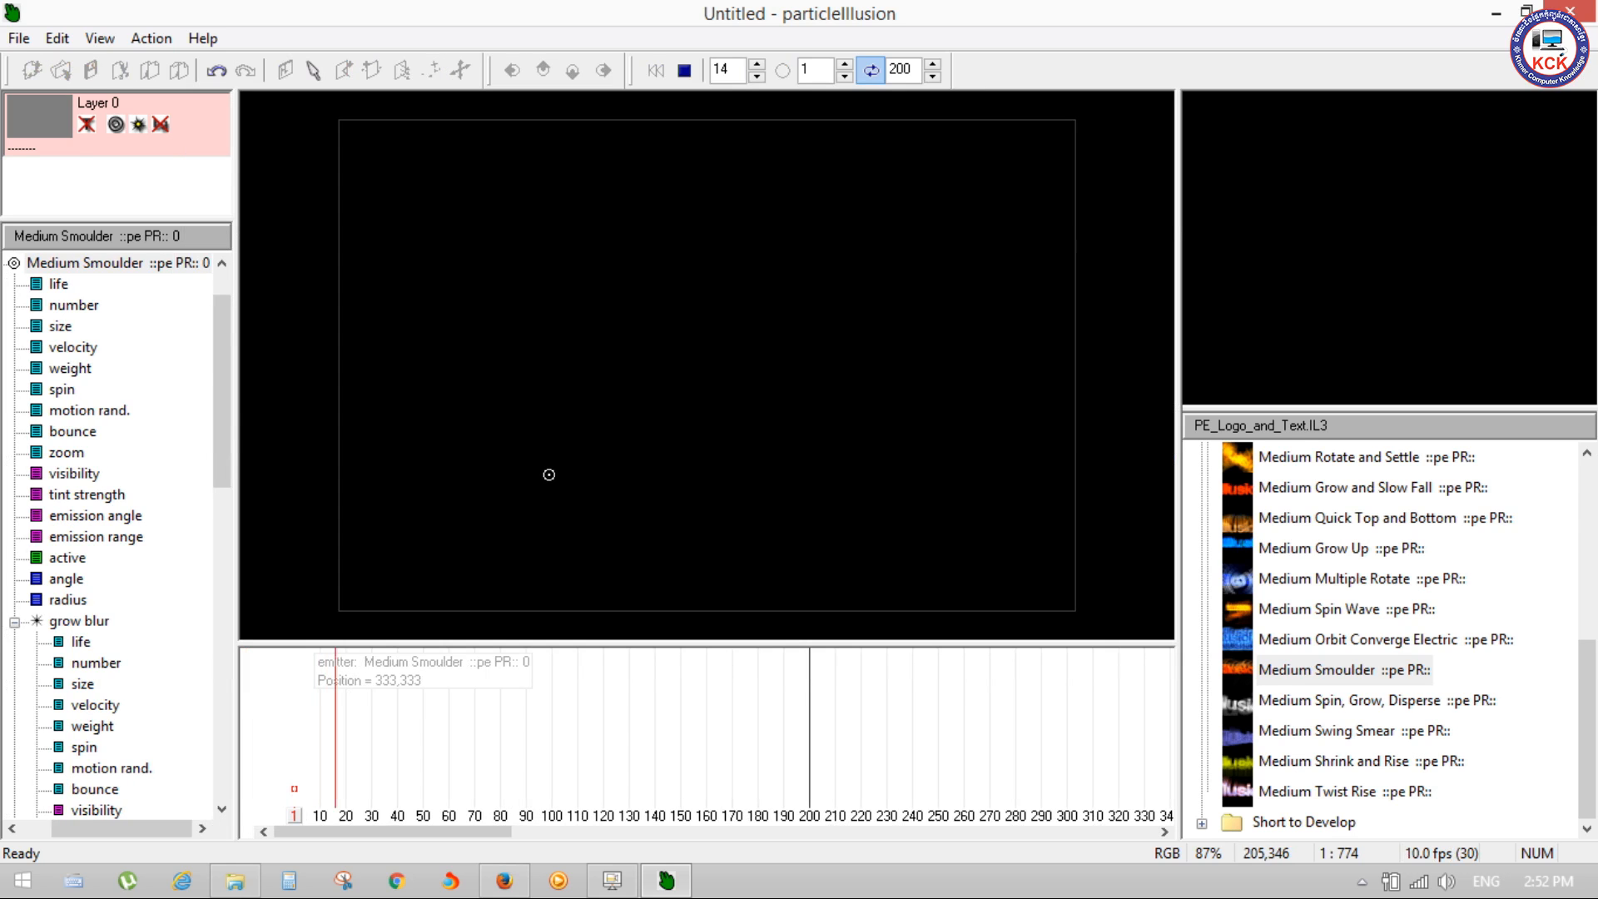
left_click_drag(234, 412, 242, 249)
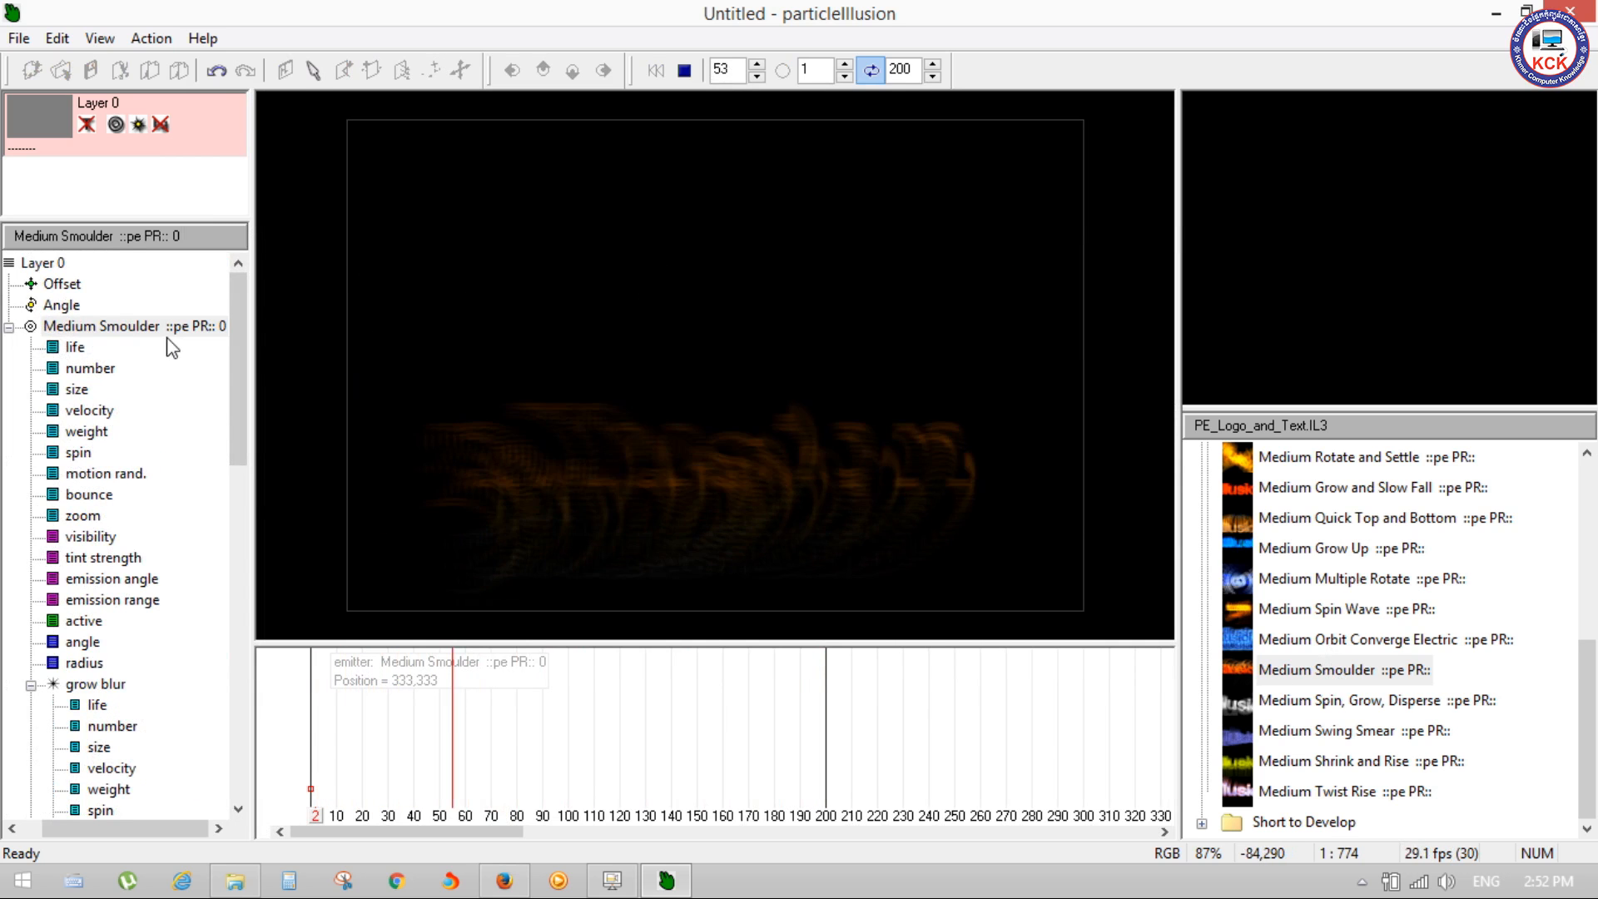
Step: View the Medium Smoulder emitter's motion randomness graph and reselect the emitter in the hierarchy
left_click(140, 327)
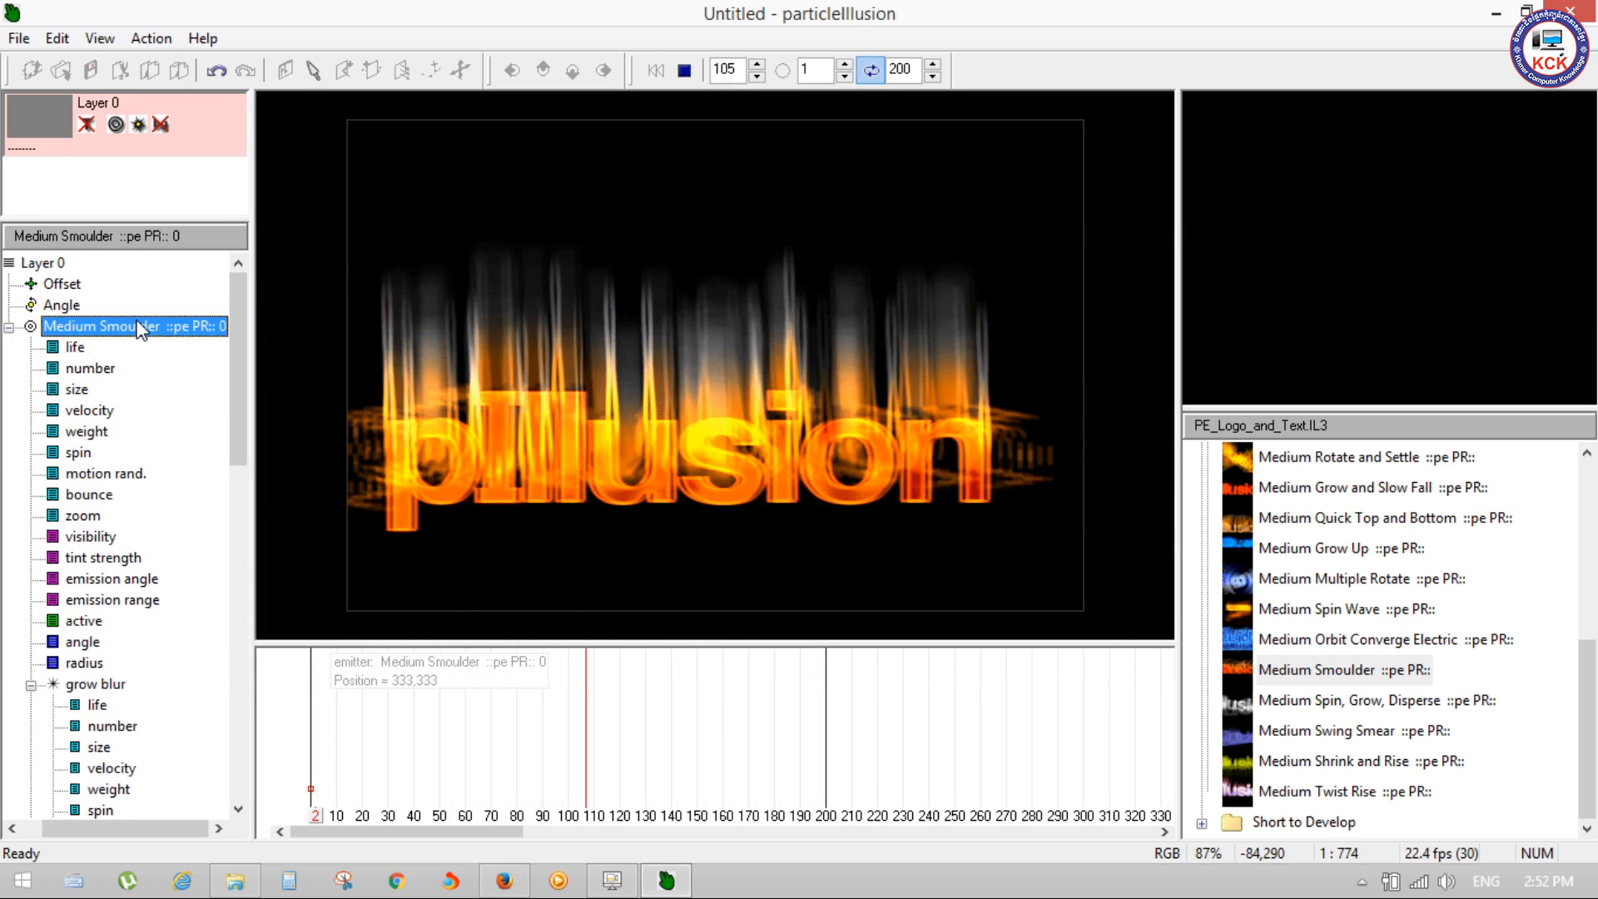
left_click(108, 472)
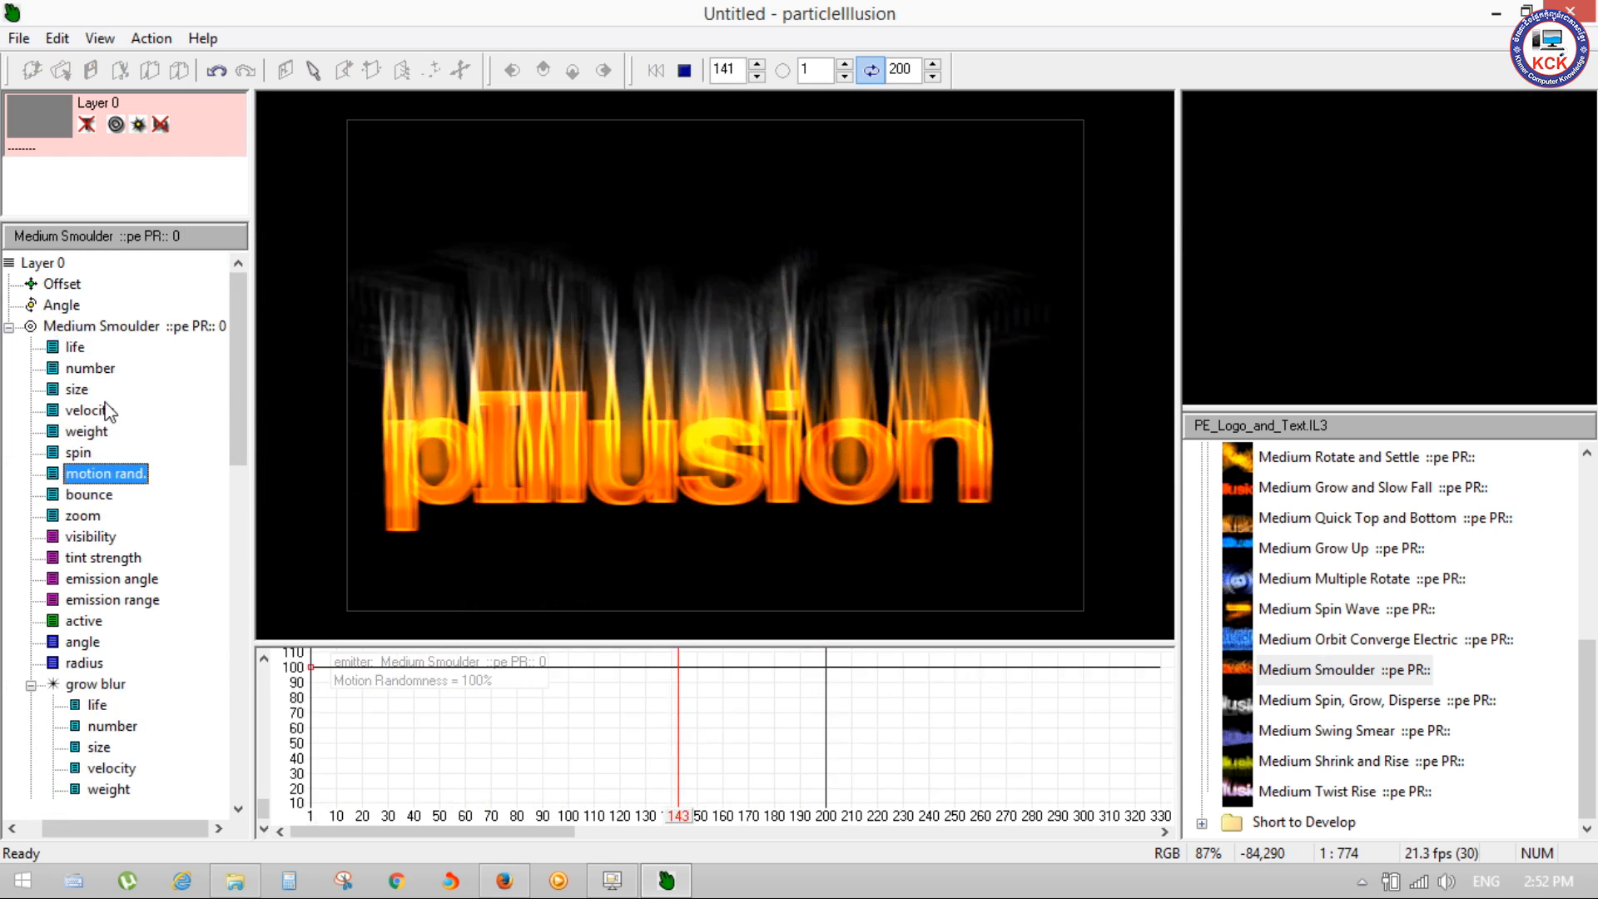
left_click(82, 331)
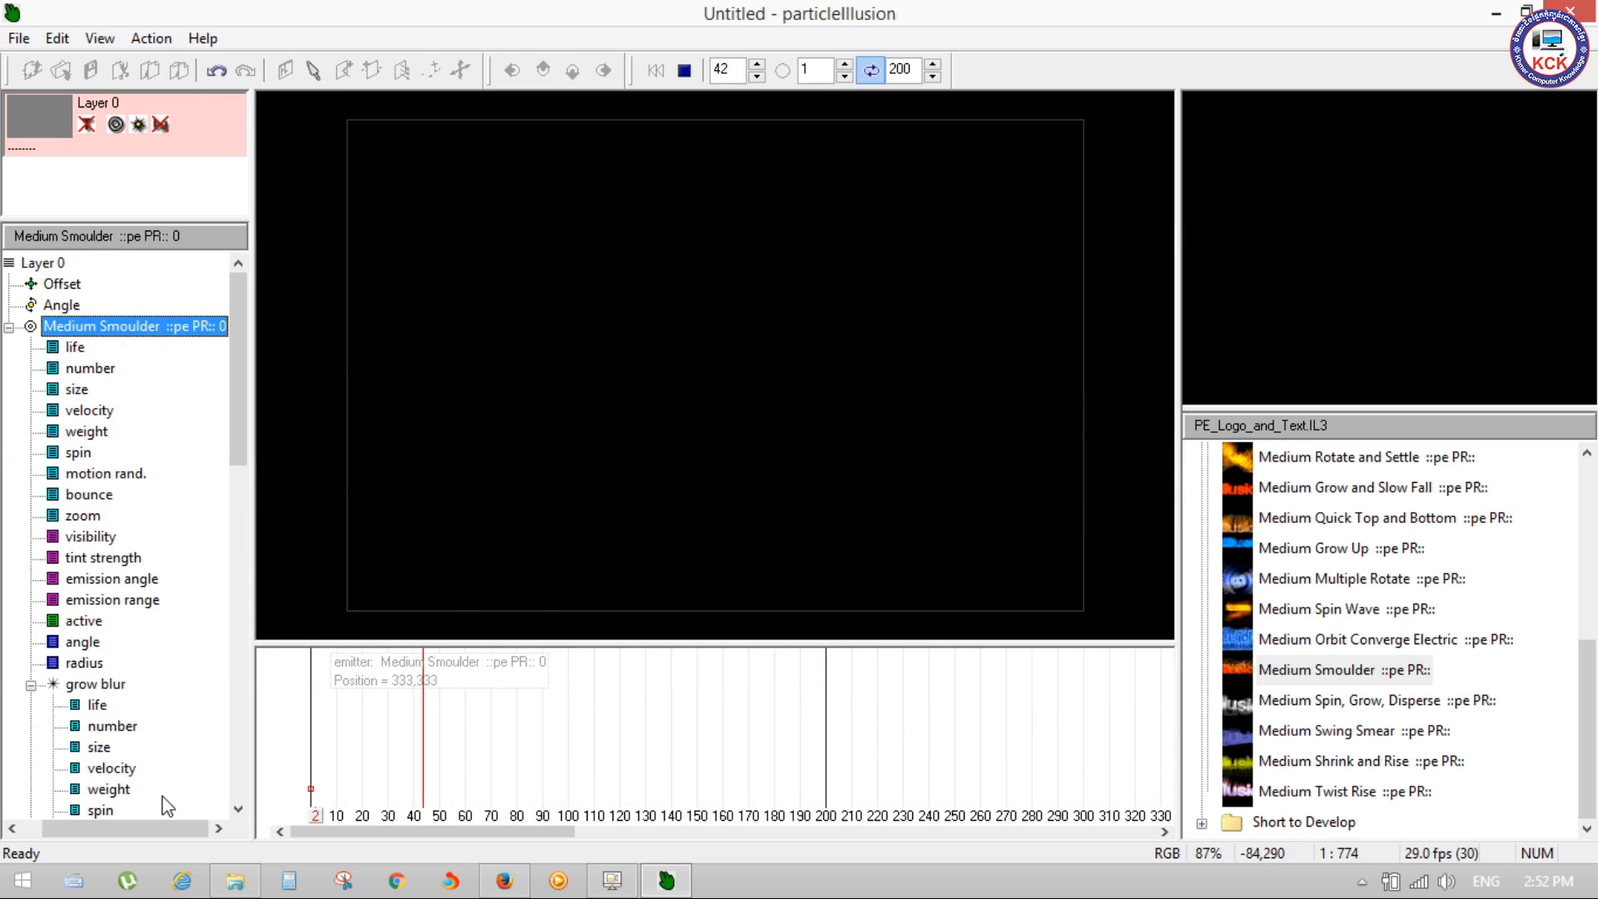
Step: Stop playback at frame 1 and open the Medium Smoulder emitter's properties in a widened dialog
key("space")
left_click_drag(435, 814, 306, 793)
right_click(105, 326)
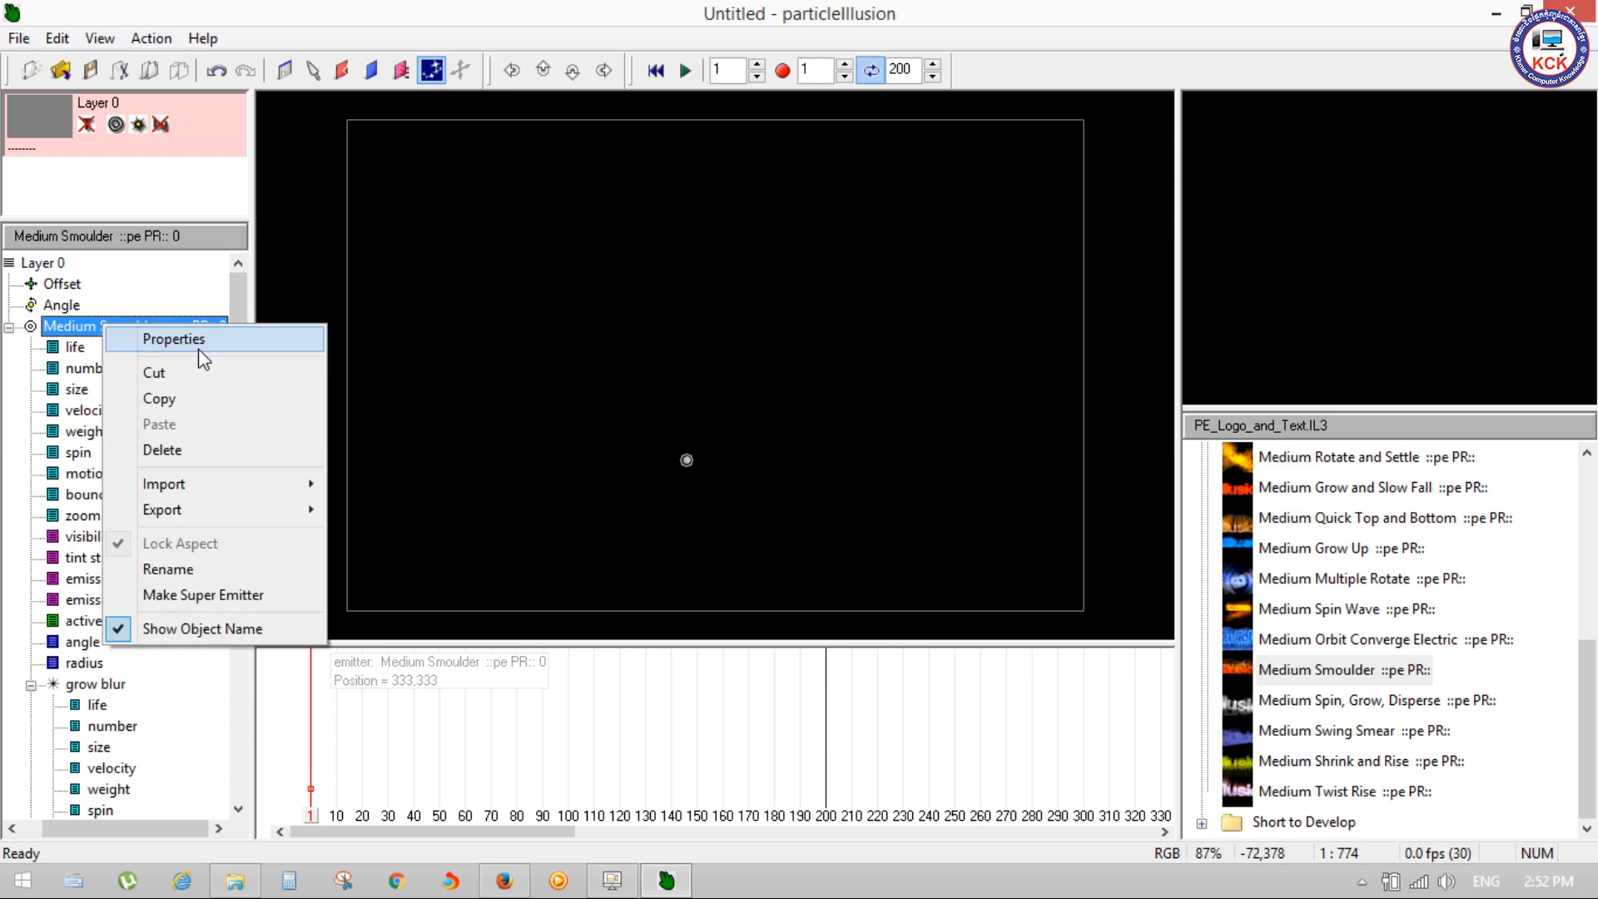
left_click(198, 348)
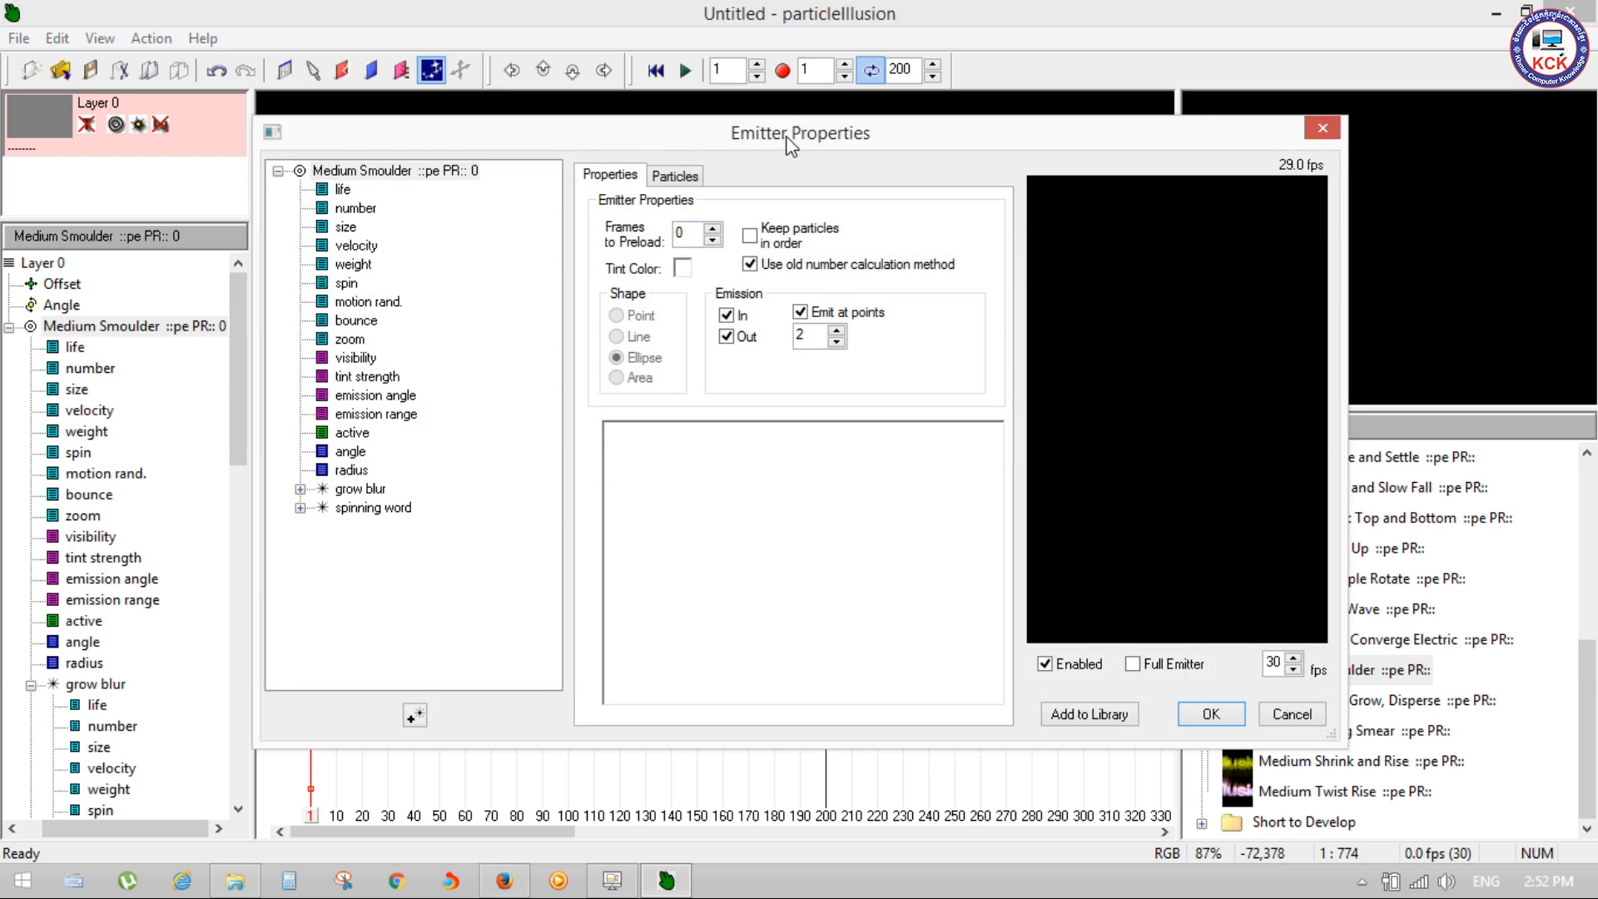
left_click_drag(790, 145, 774, 105)
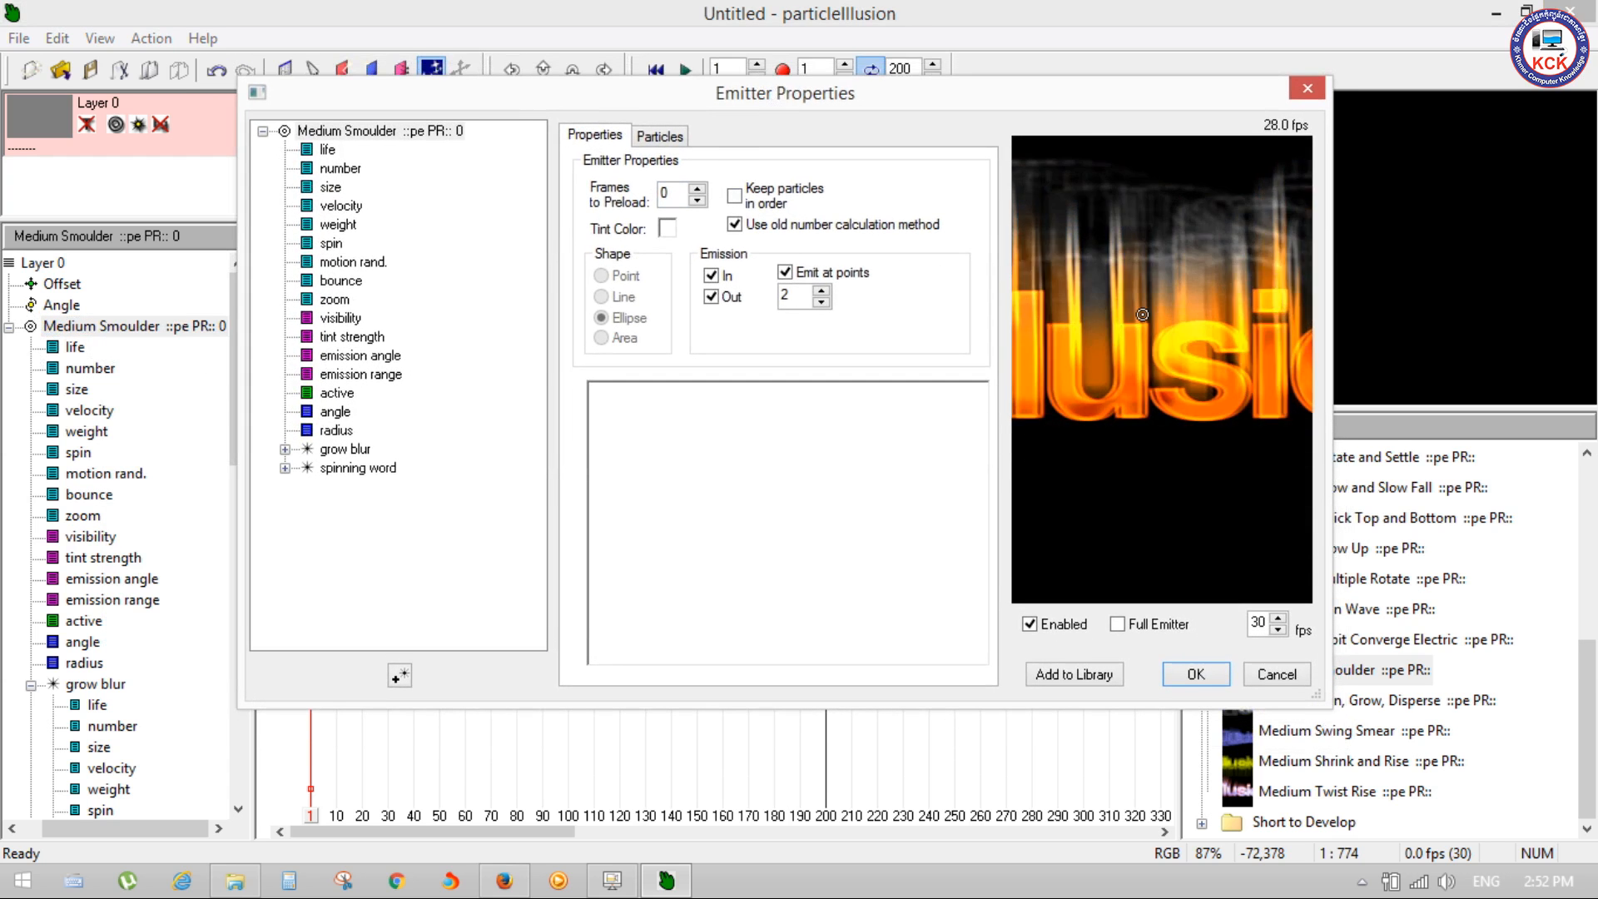
left_click_drag(1329, 222, 1565, 221)
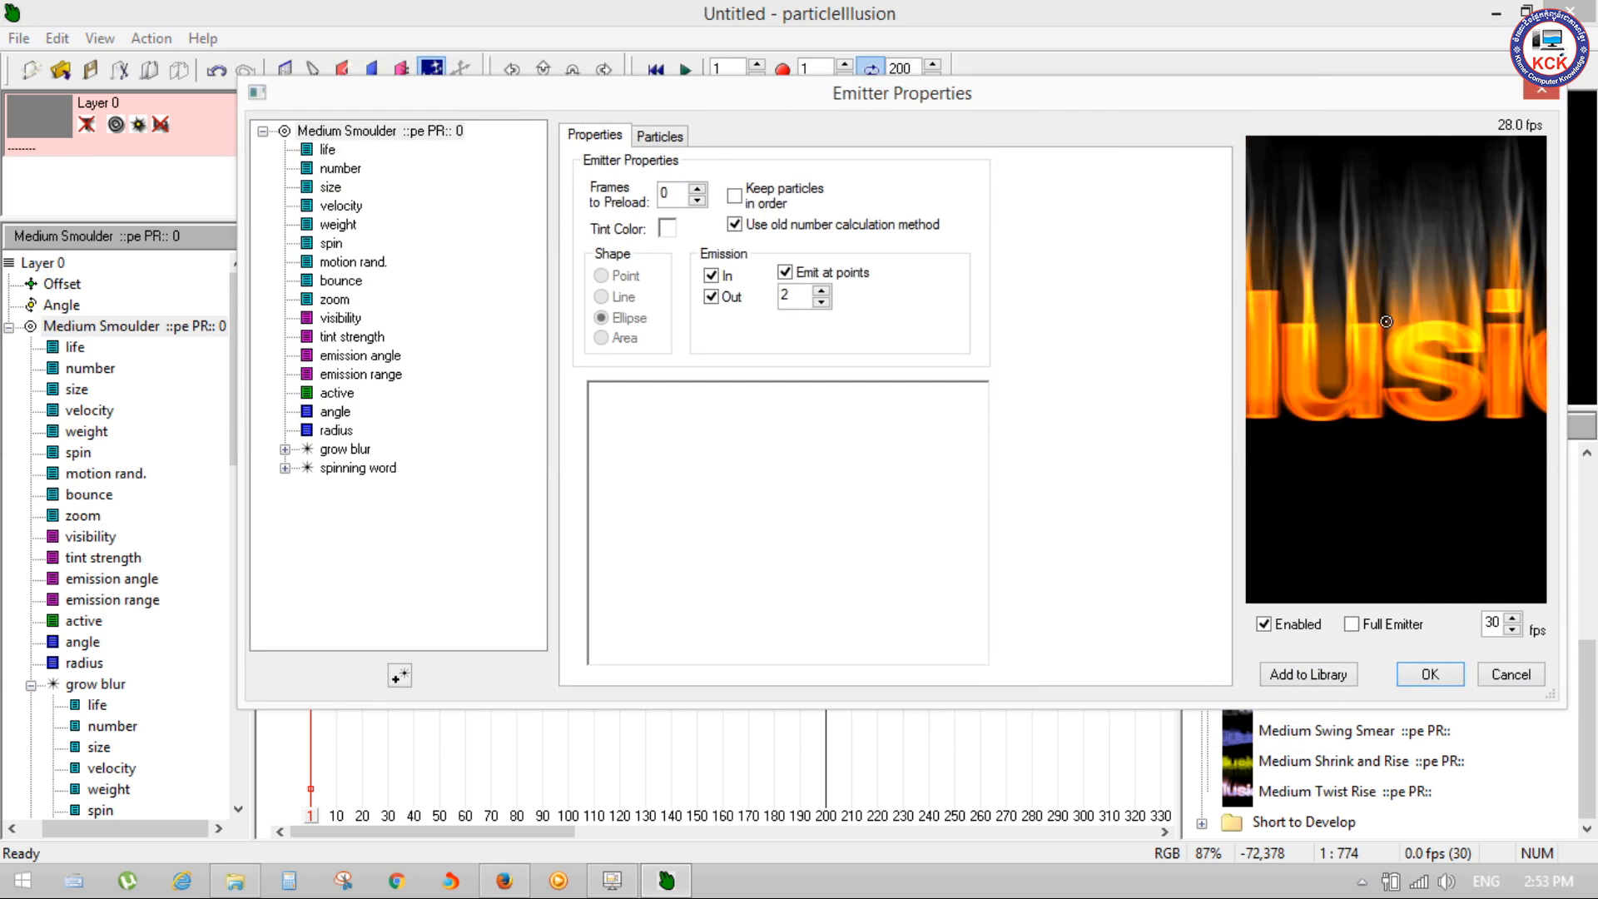
Step: Review the grow blur particle's color settings and library shapes, dismissing the download pop-up
left_click(661, 136)
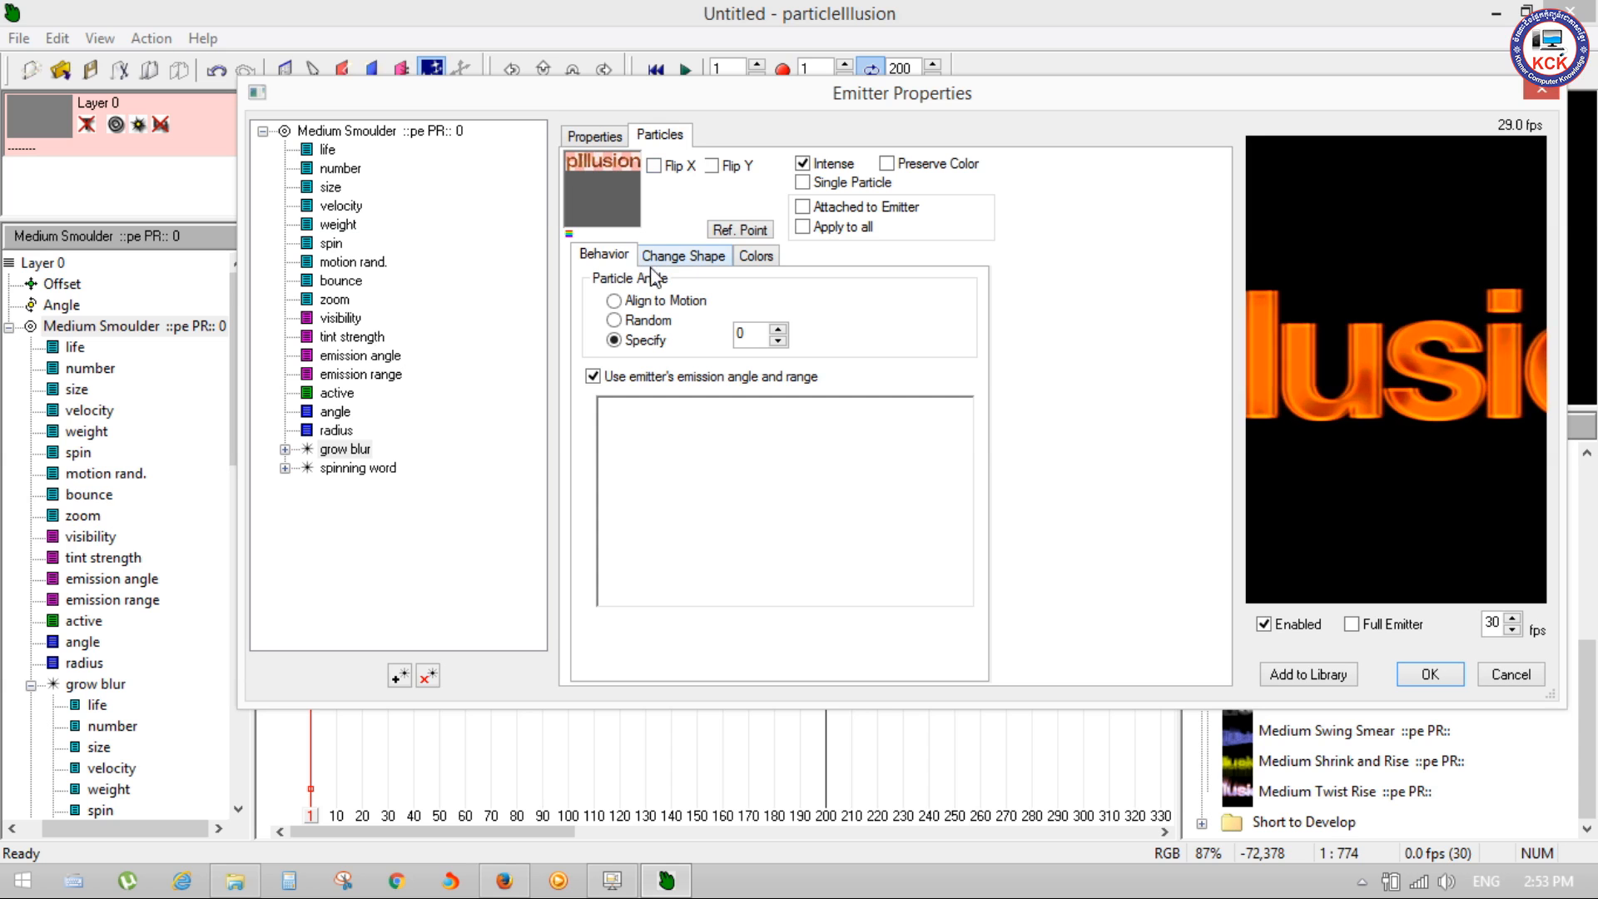
left_click(756, 256)
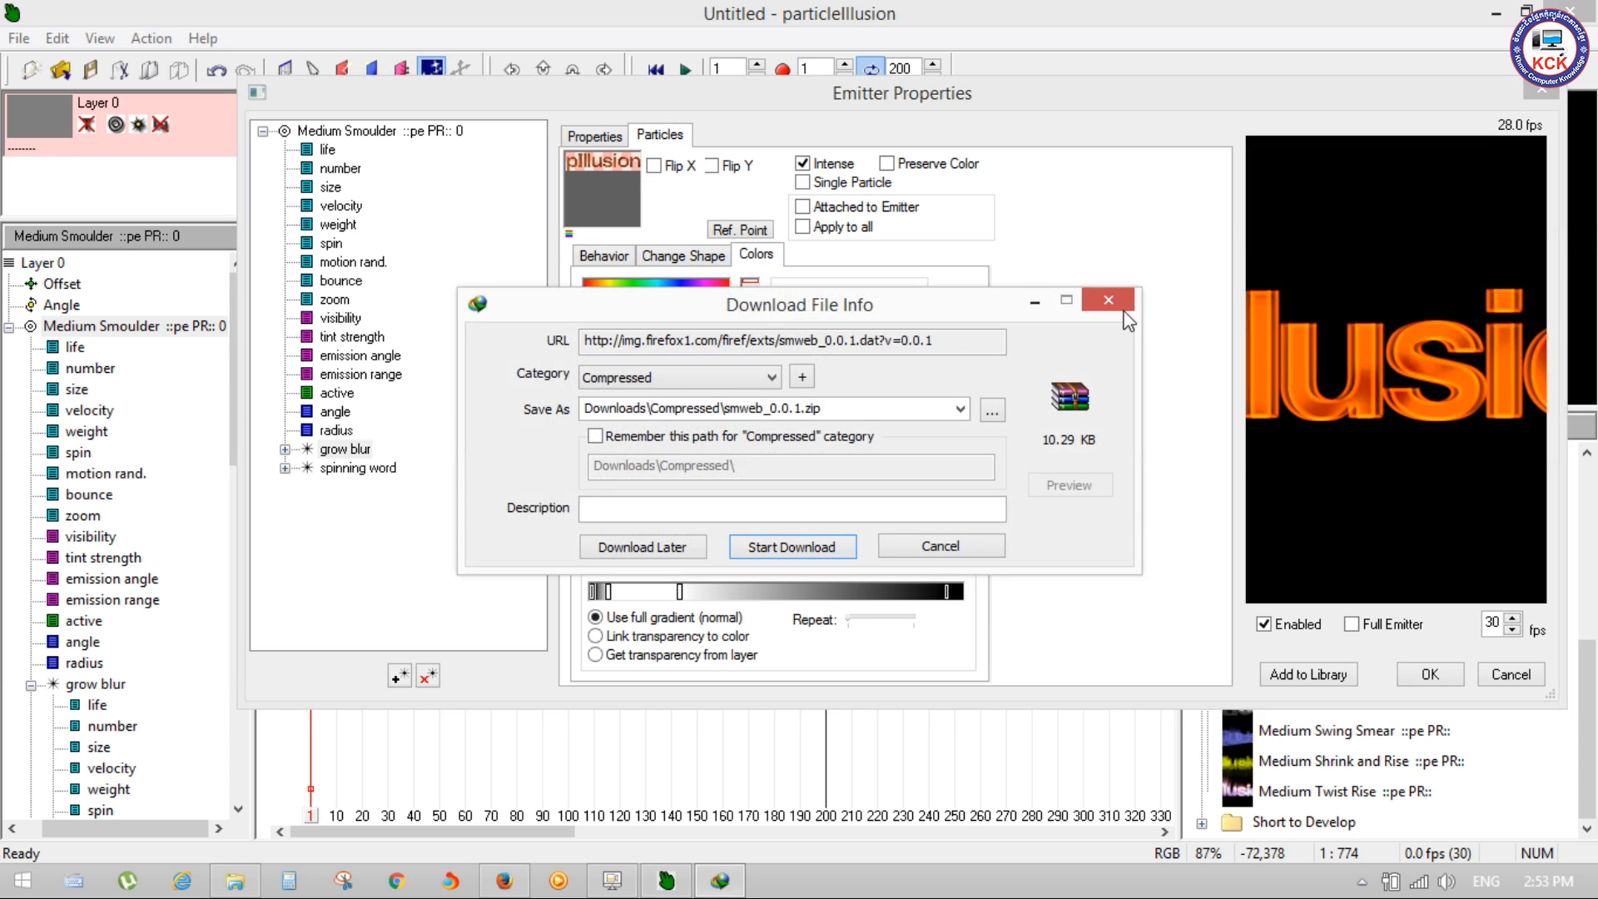
left_click(1112, 302)
left_click(1051, 525)
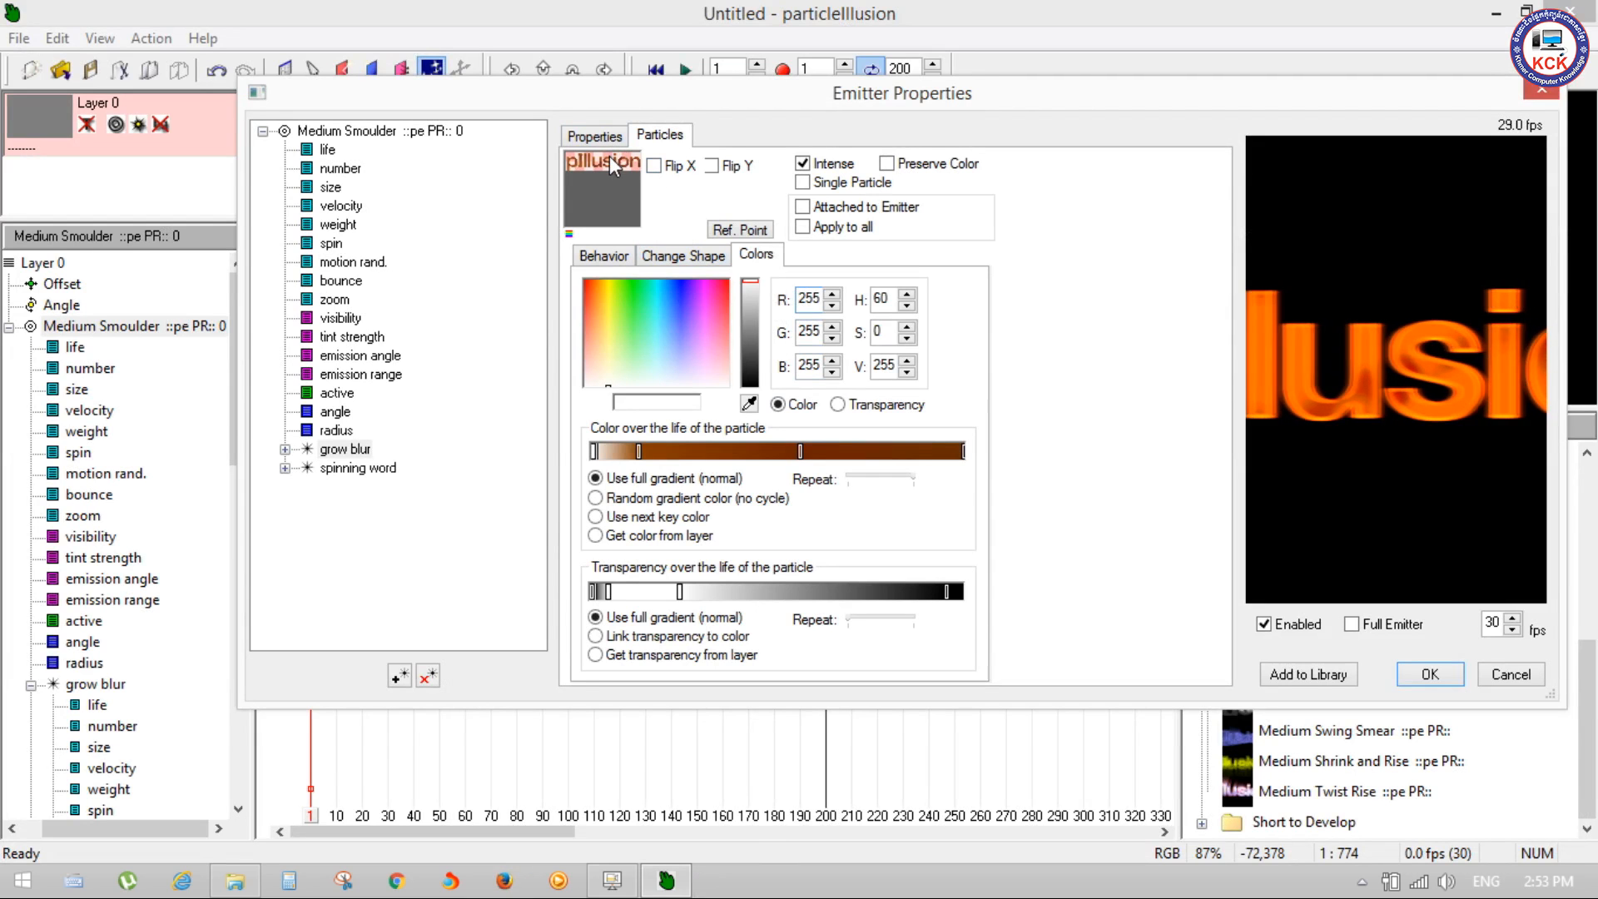
left_click(689, 257)
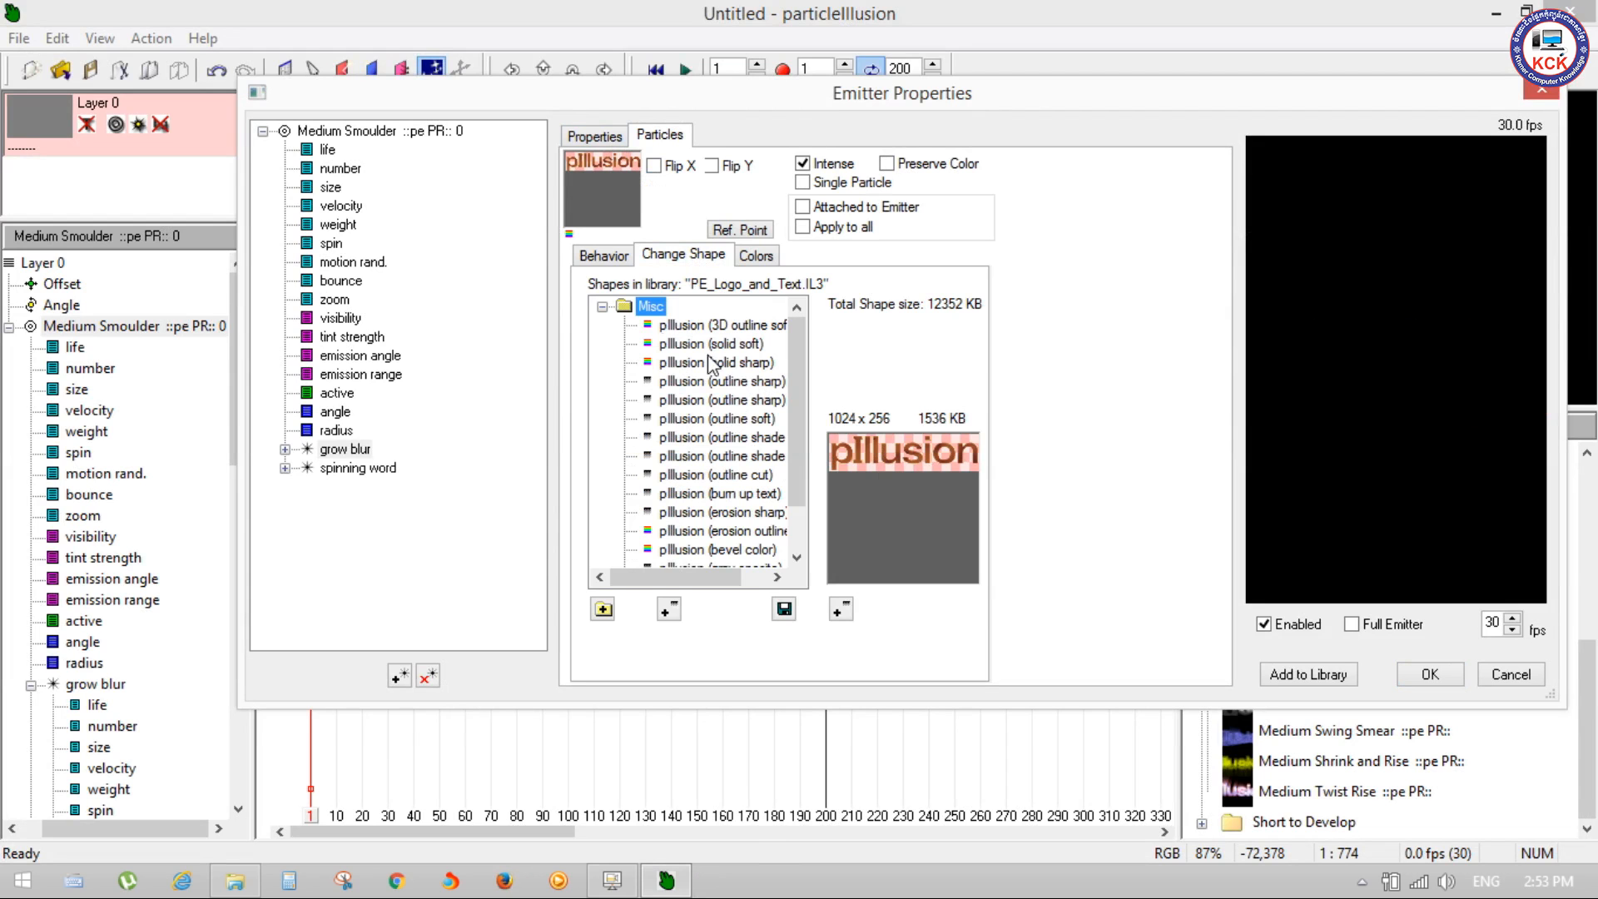
right_click(920, 459)
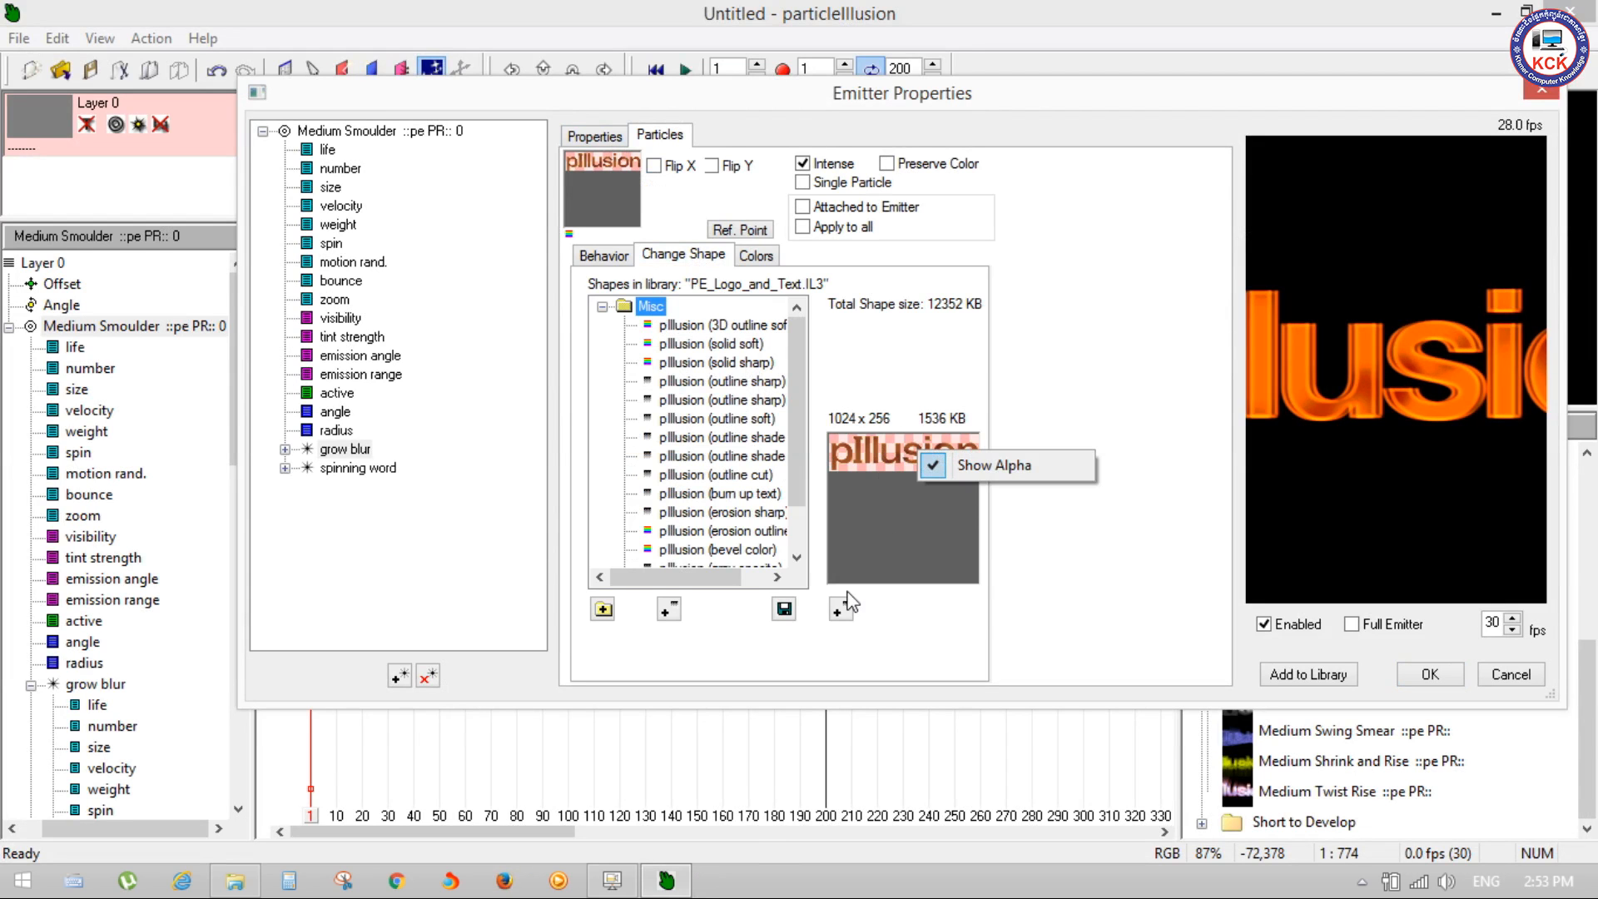
left_click(907, 656)
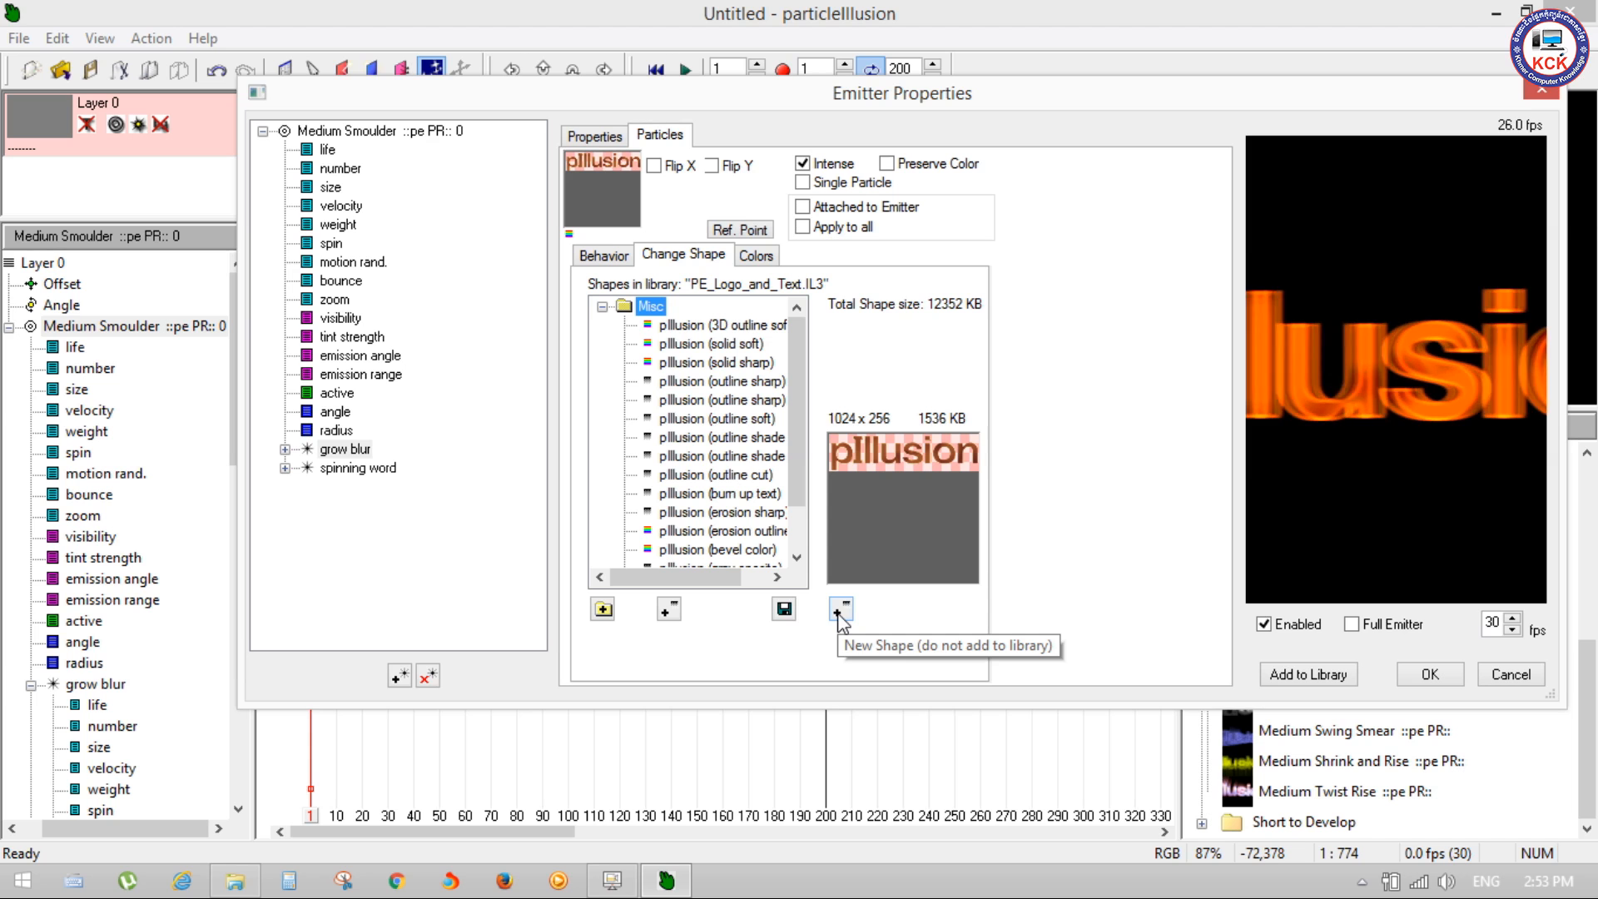
Step: Export the grow blur particle's current shape to the Desktop as "testy shape"
left_click(840, 616)
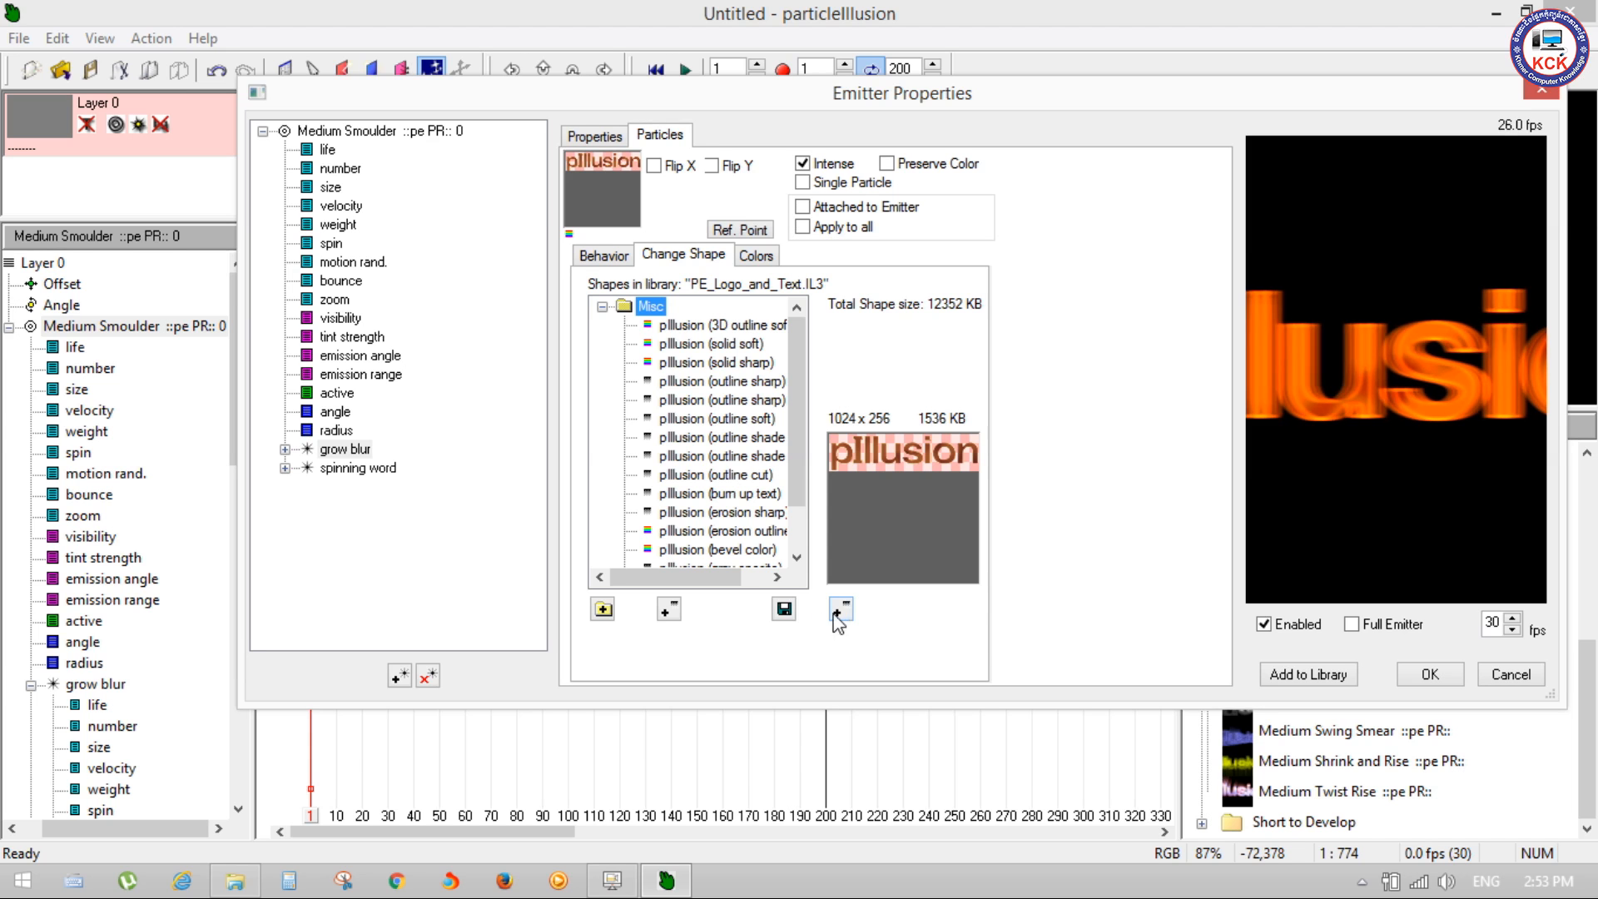
left_click(784, 610)
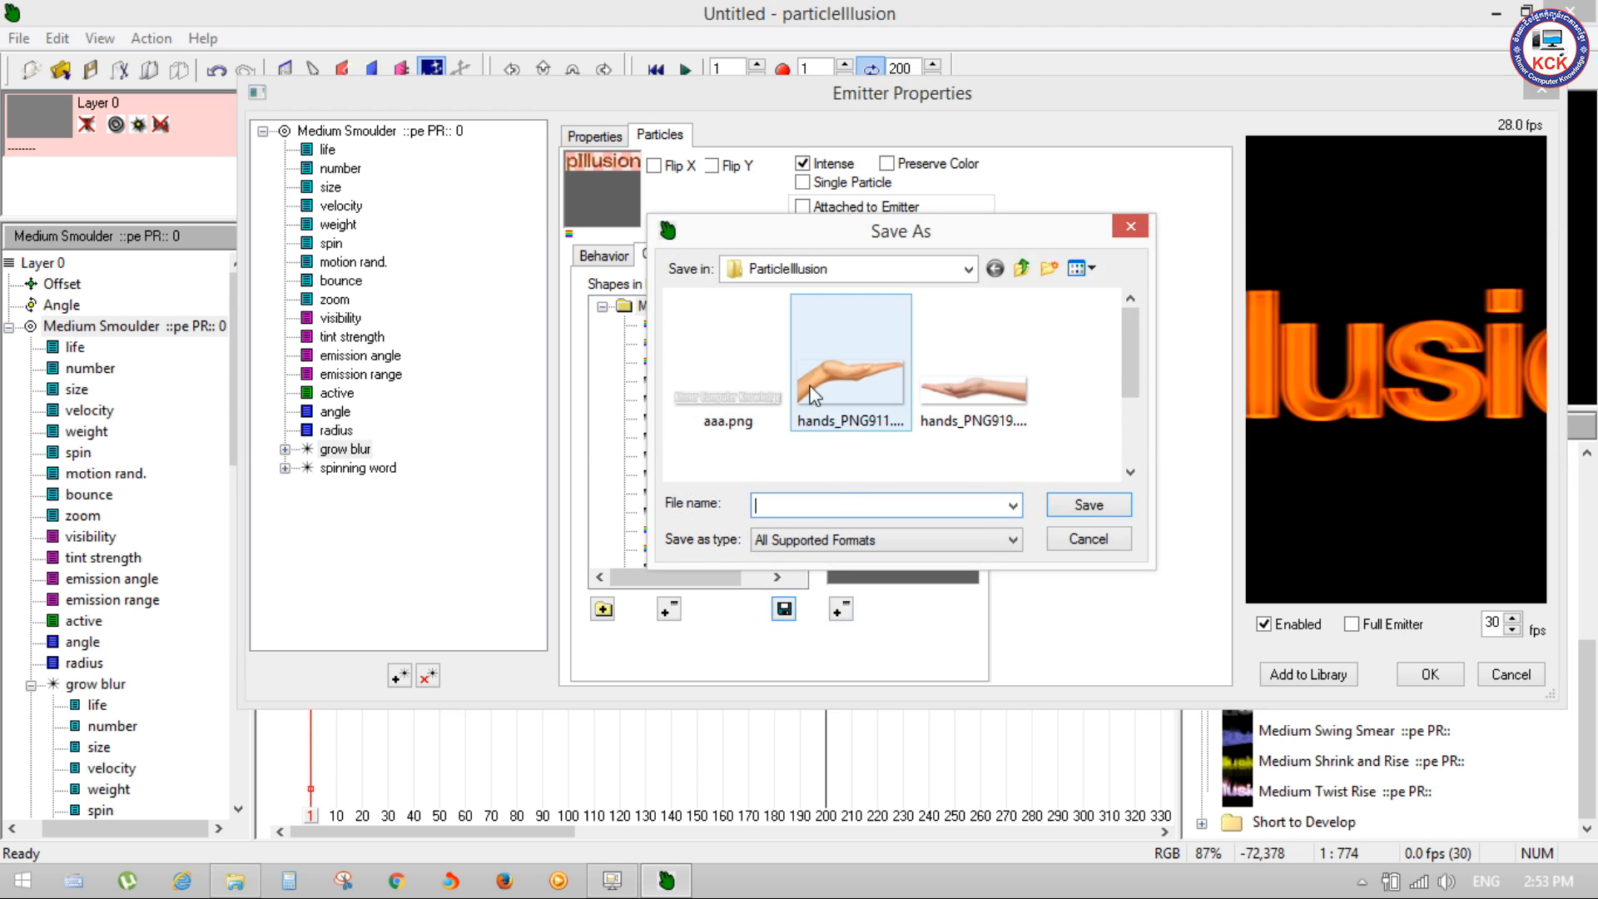
type("sdfsdfs")
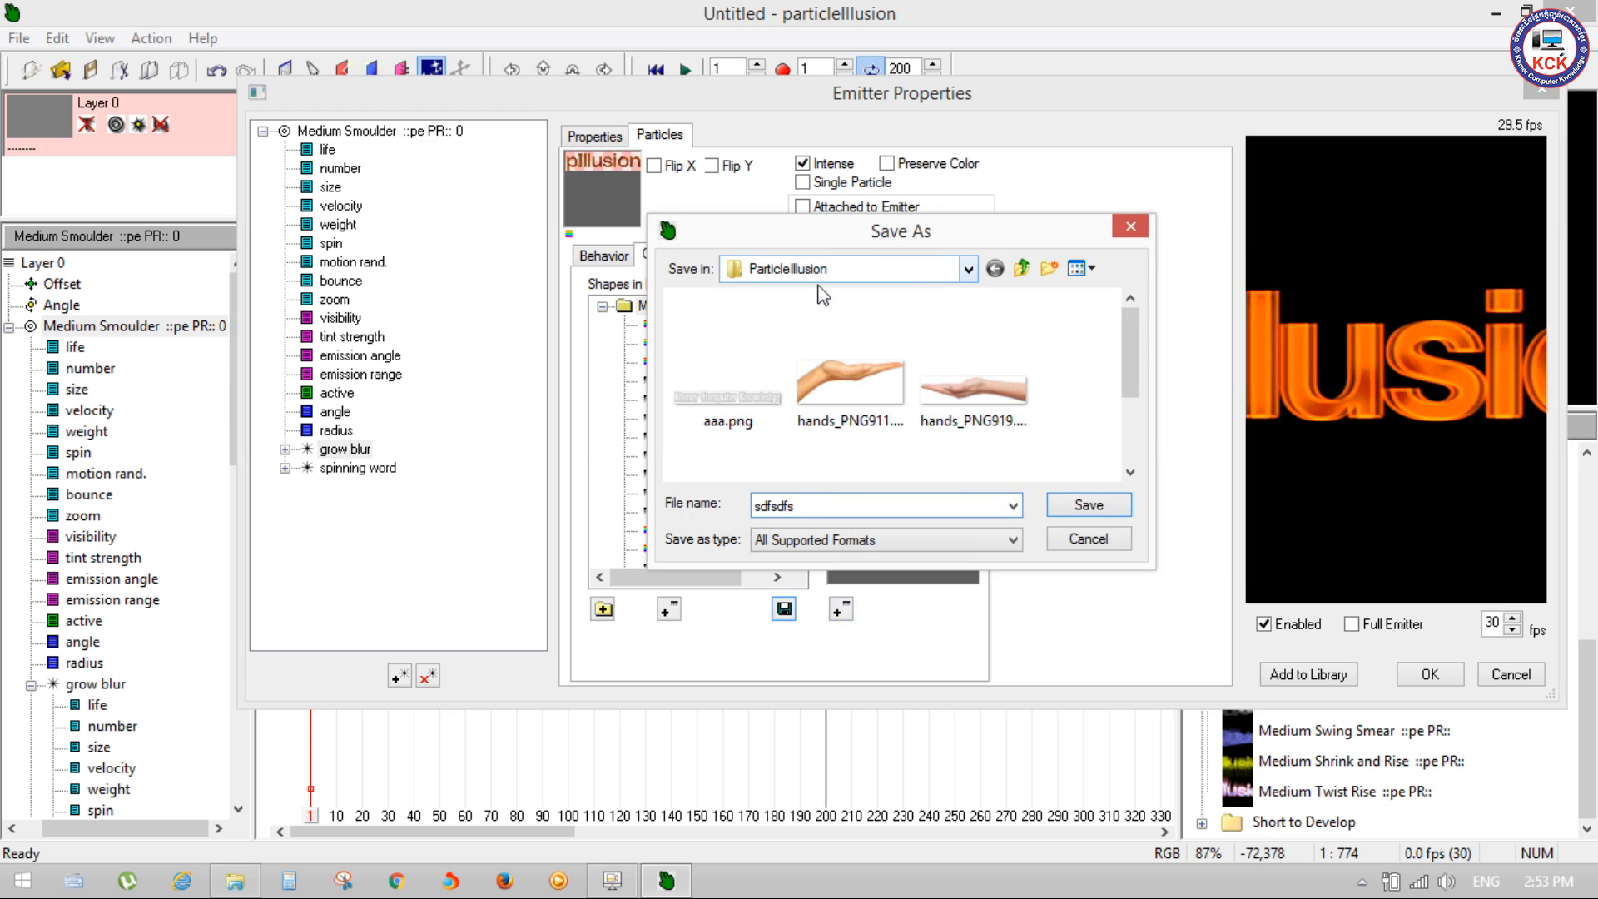
left_click(968, 268)
left_click(752, 314)
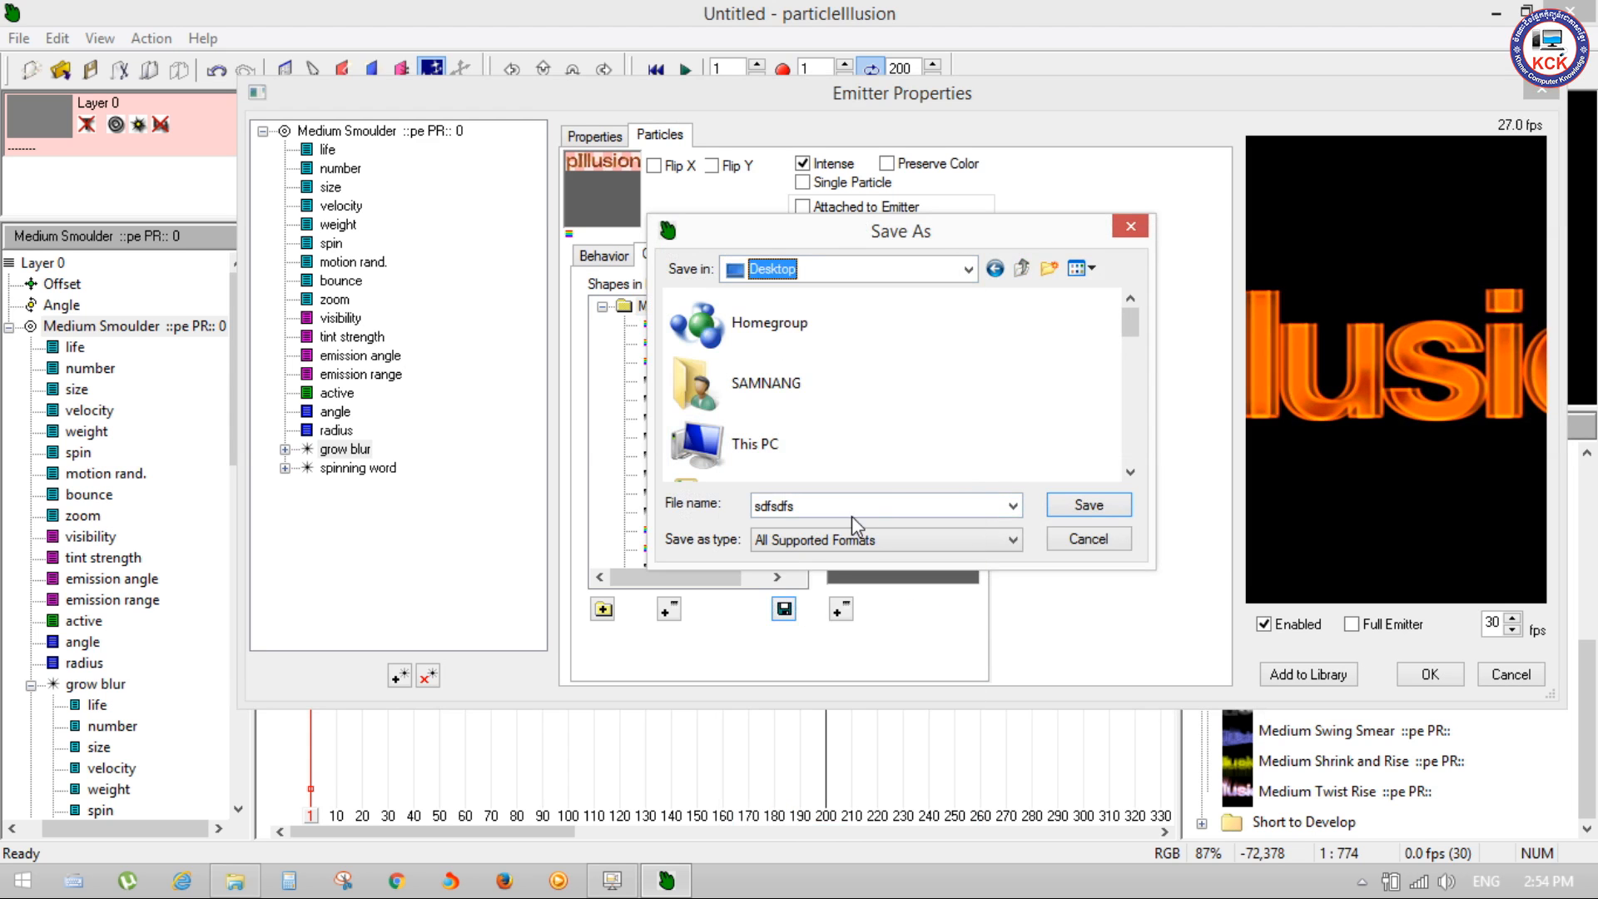
double_click(816, 505)
type("testy shape")
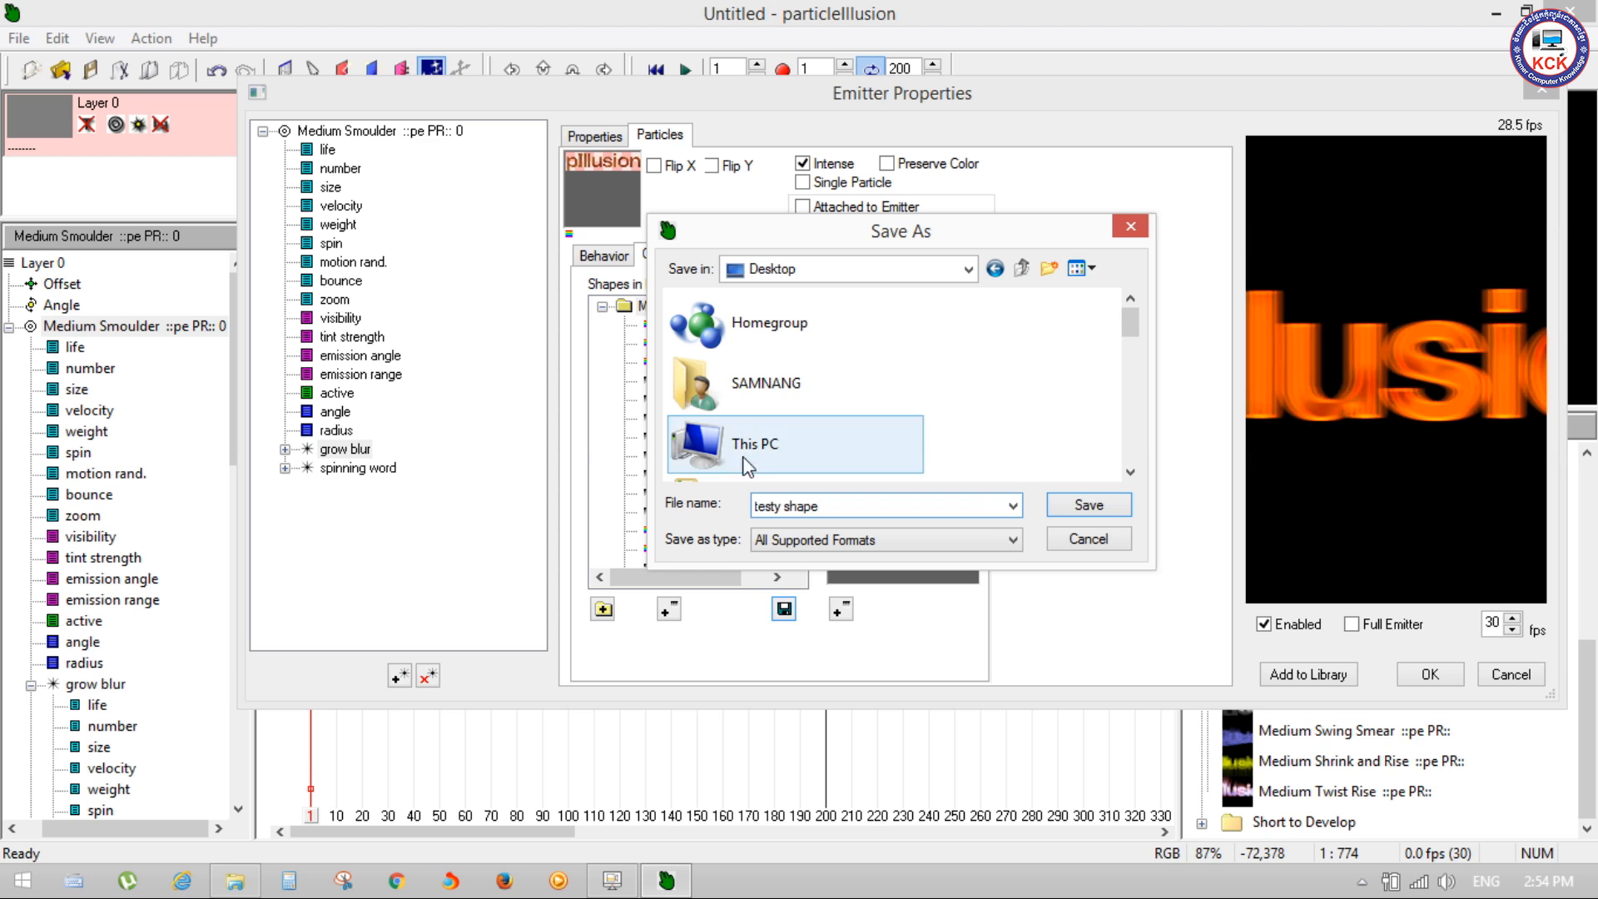
left_click(1082, 504)
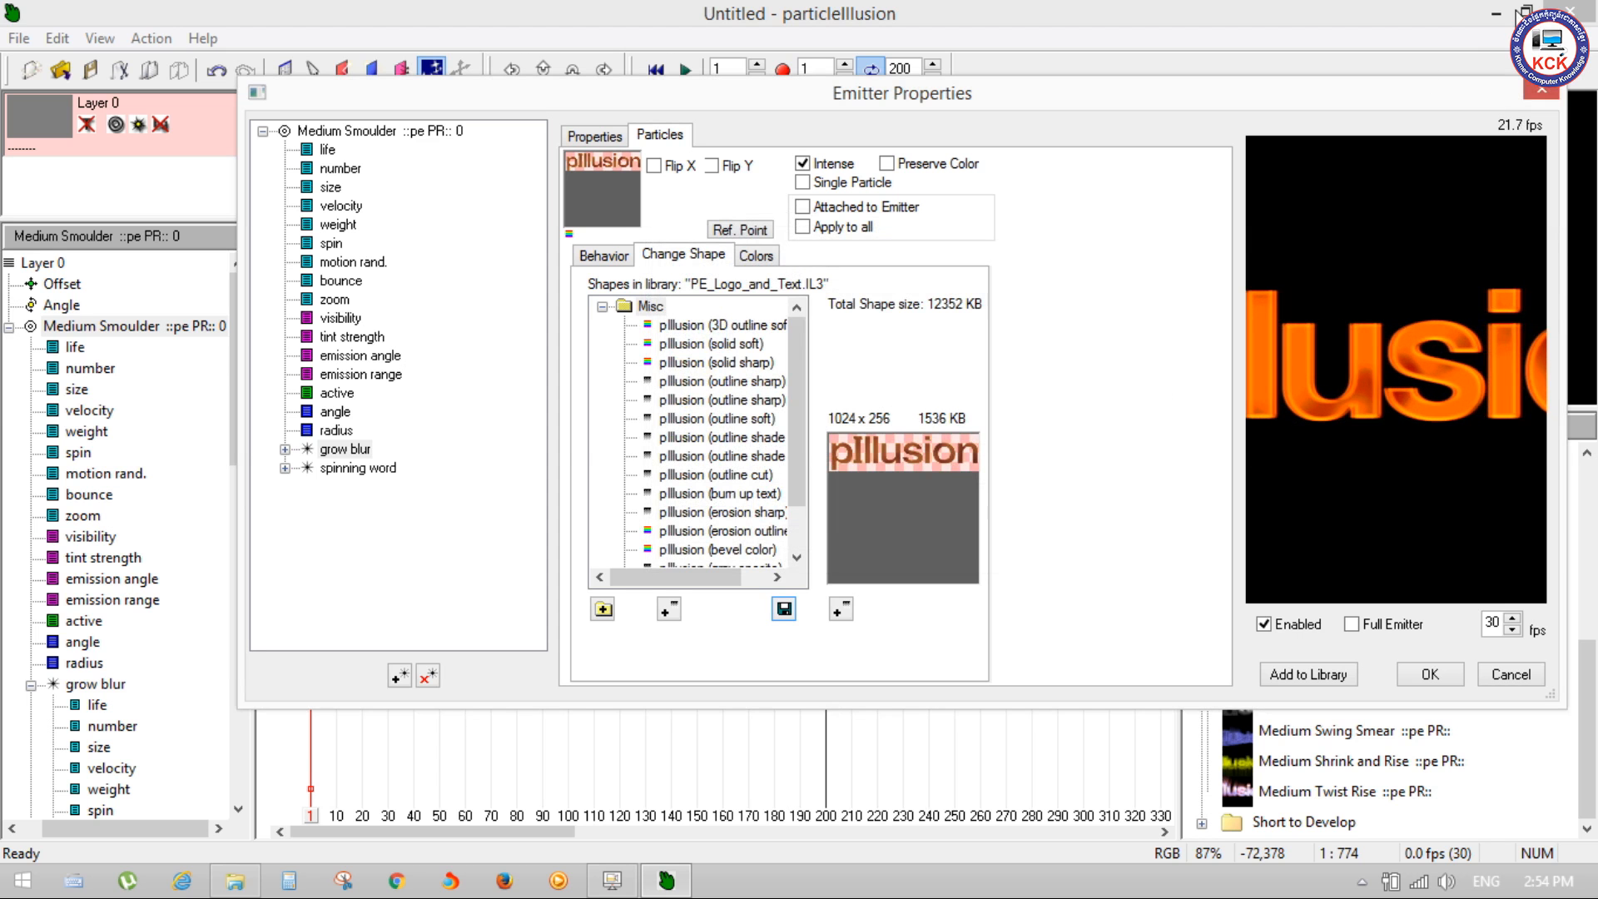
Step: Close the emitter properties and view the exported testy shape.png from the desktop in Windows Photo Viewer
left_click(1542, 90)
left_click(1496, 13)
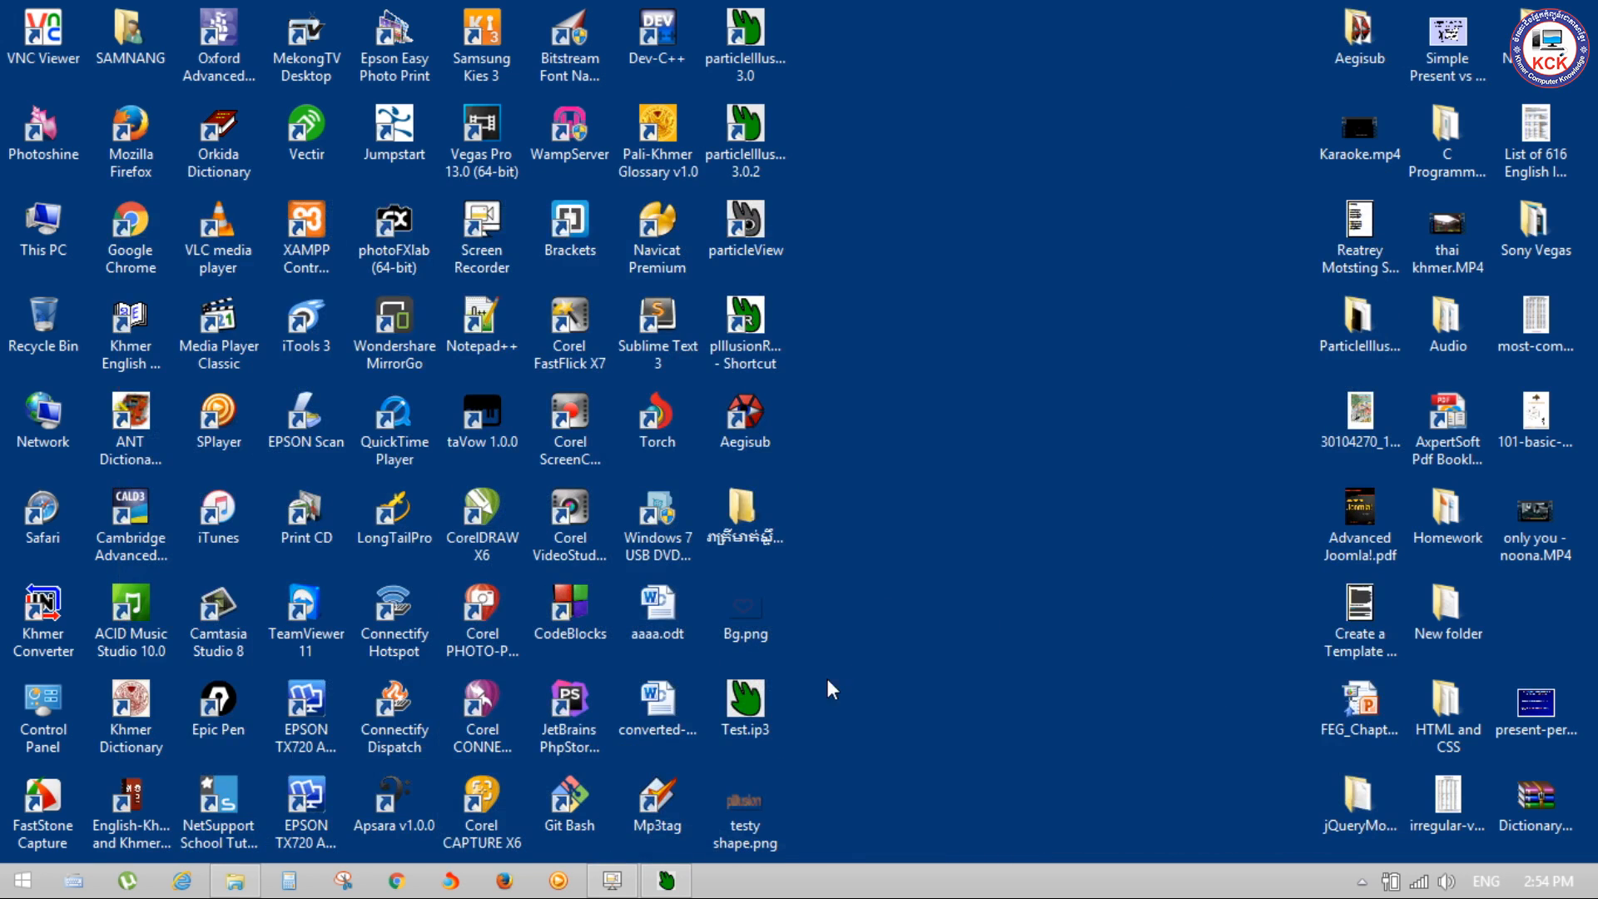
double_click(766, 789)
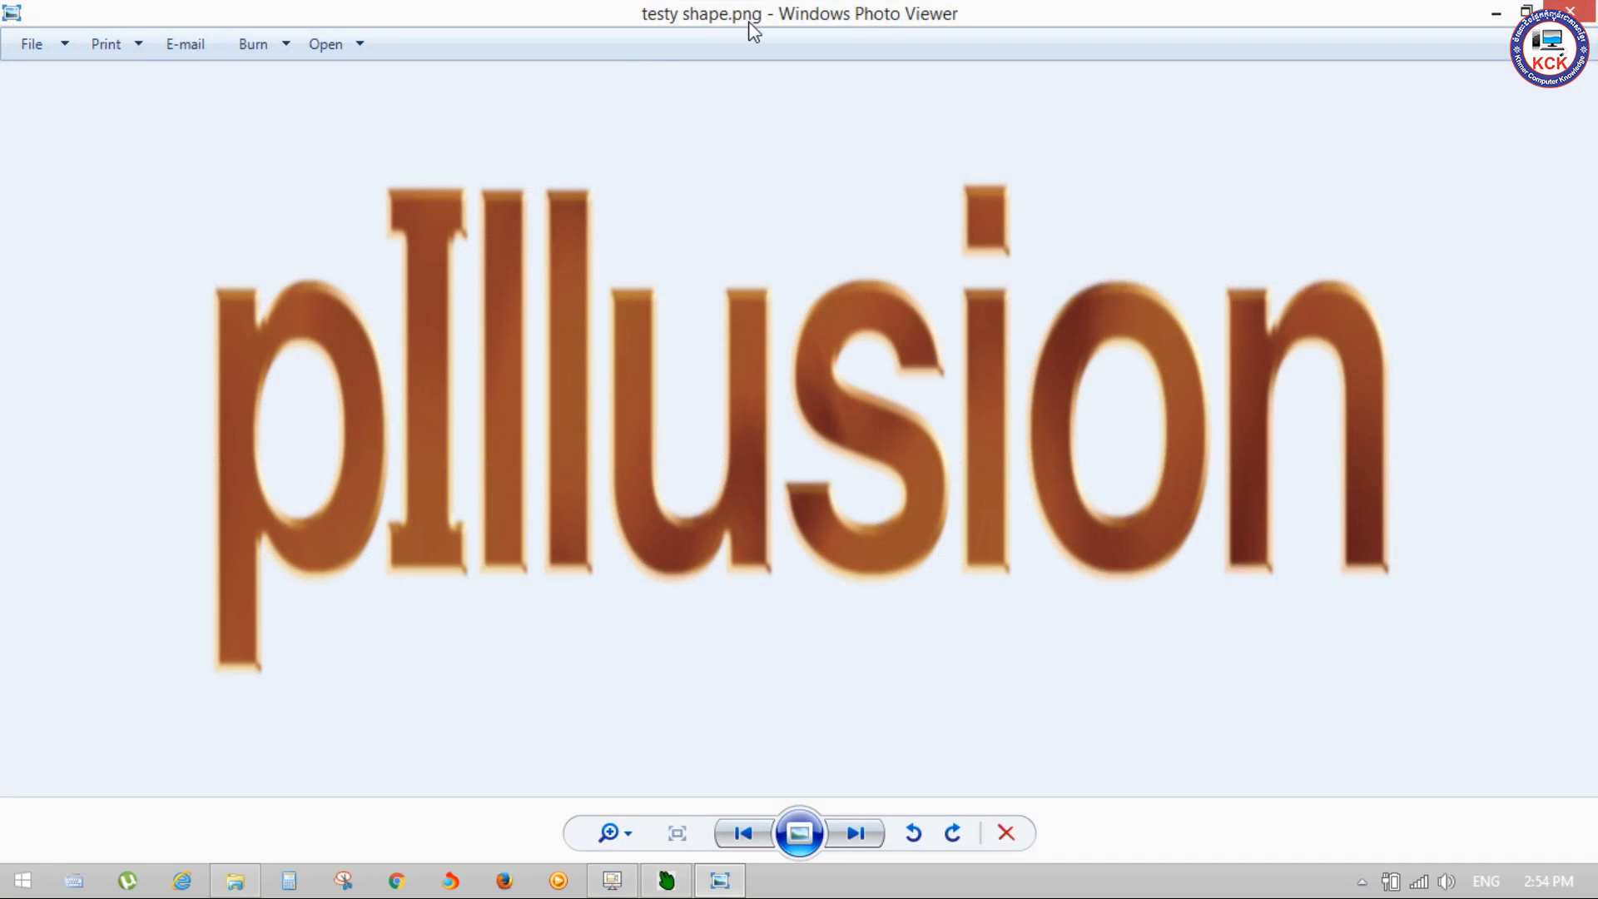
left_click(1570, 10)
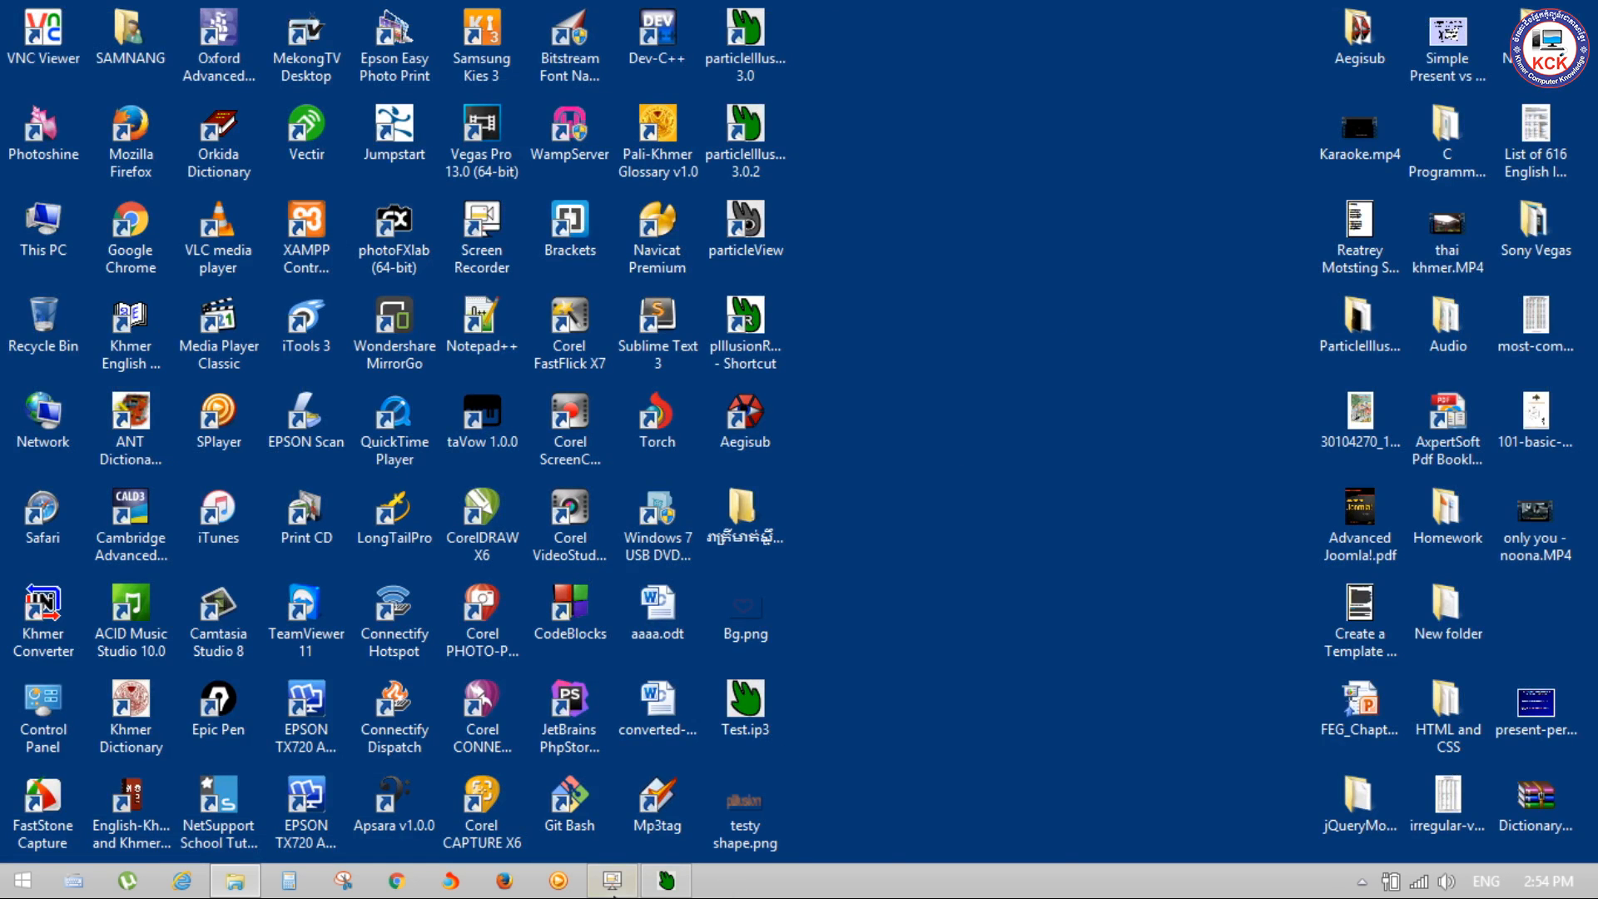
Step: Switch back to particleIllusion and reopen the Medium Smoulder emitter's properties at the particle shape choices
left_click(666, 881)
right_click(118, 327)
left_click(196, 336)
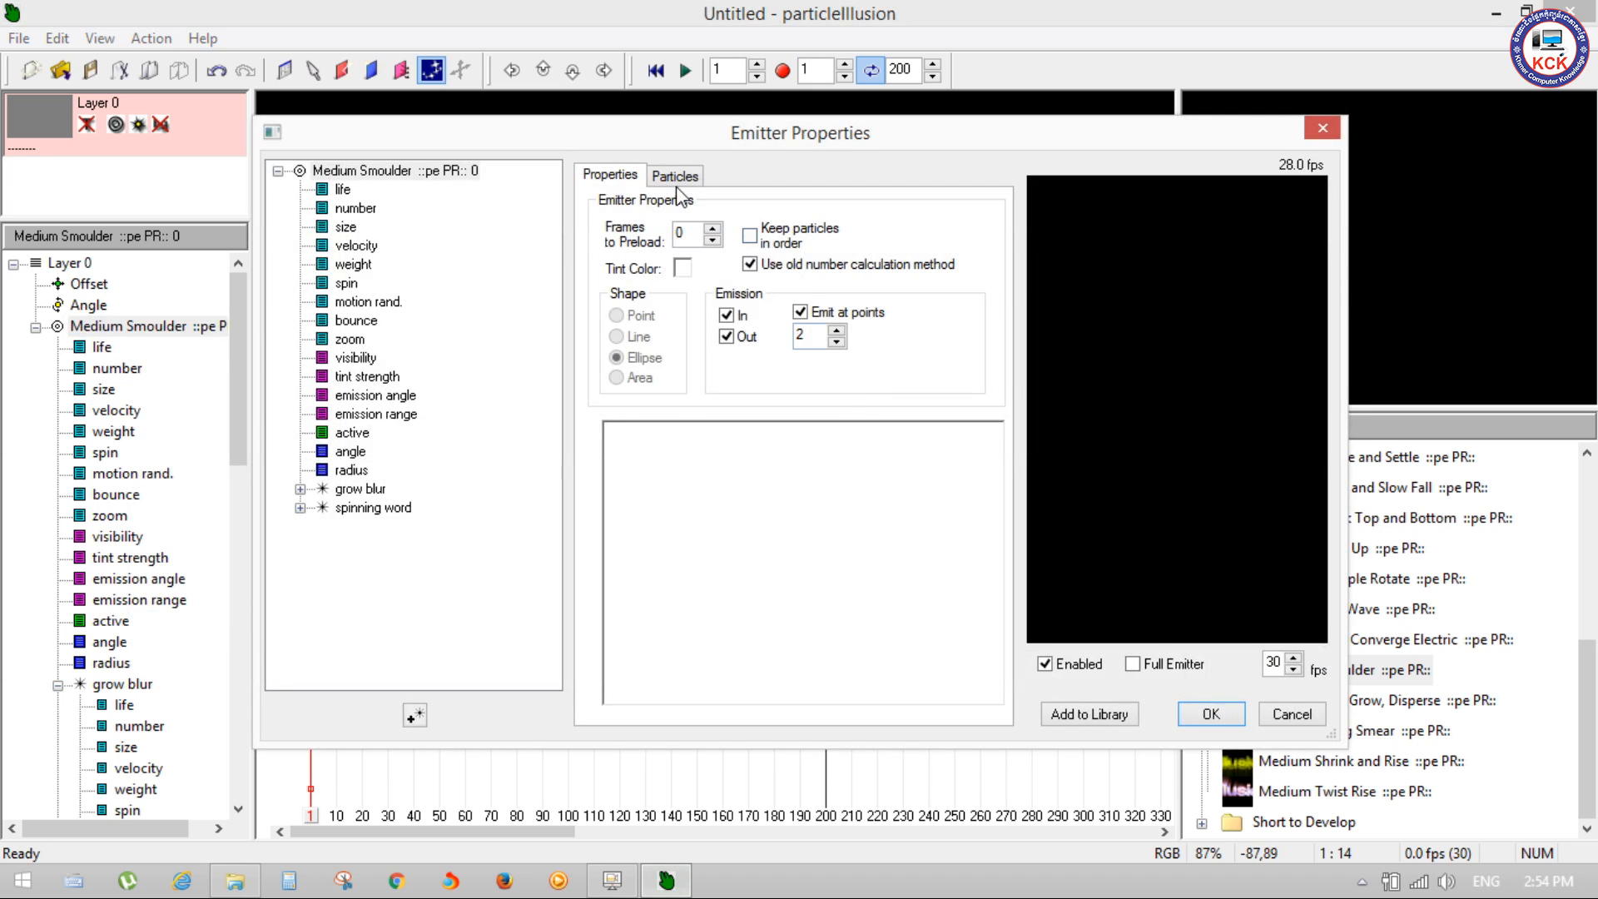
left_click(675, 174)
left_click(698, 295)
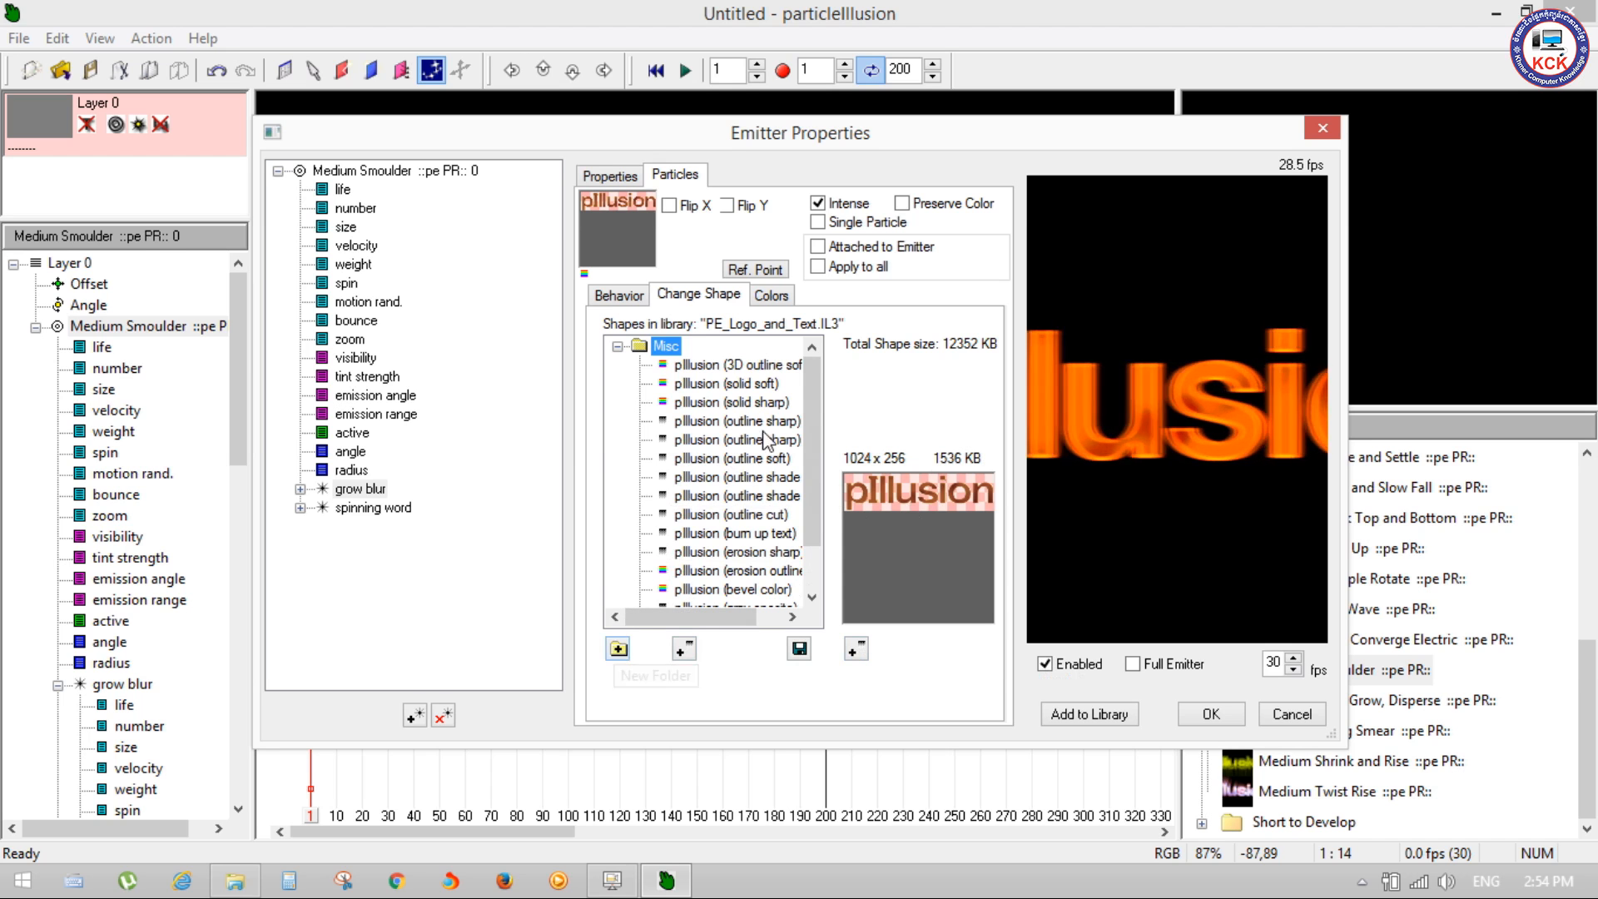
Step: Preview the pIllusion shapes in the Misc folder, including 3D outline, solid, outline, burn up, erosion and bevel color, and select the folder
left_click_drag(807, 377, 814, 577)
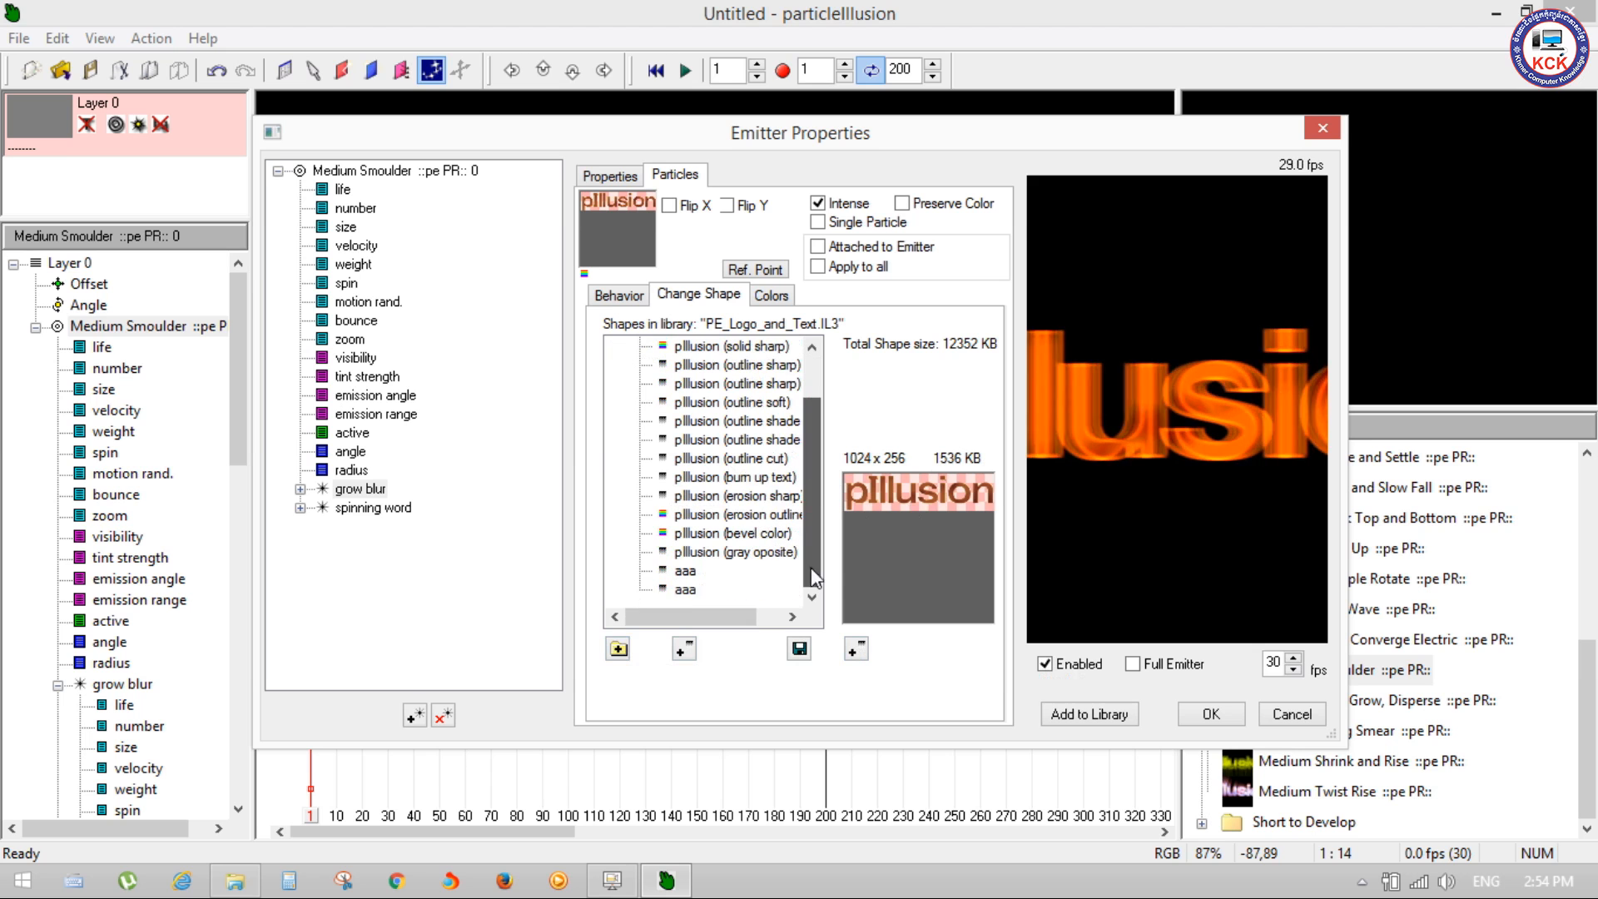
left_click(690, 497)
left_click(699, 423)
left_click(704, 364)
left_click_drag(811, 426, 811, 385)
left_click(752, 364)
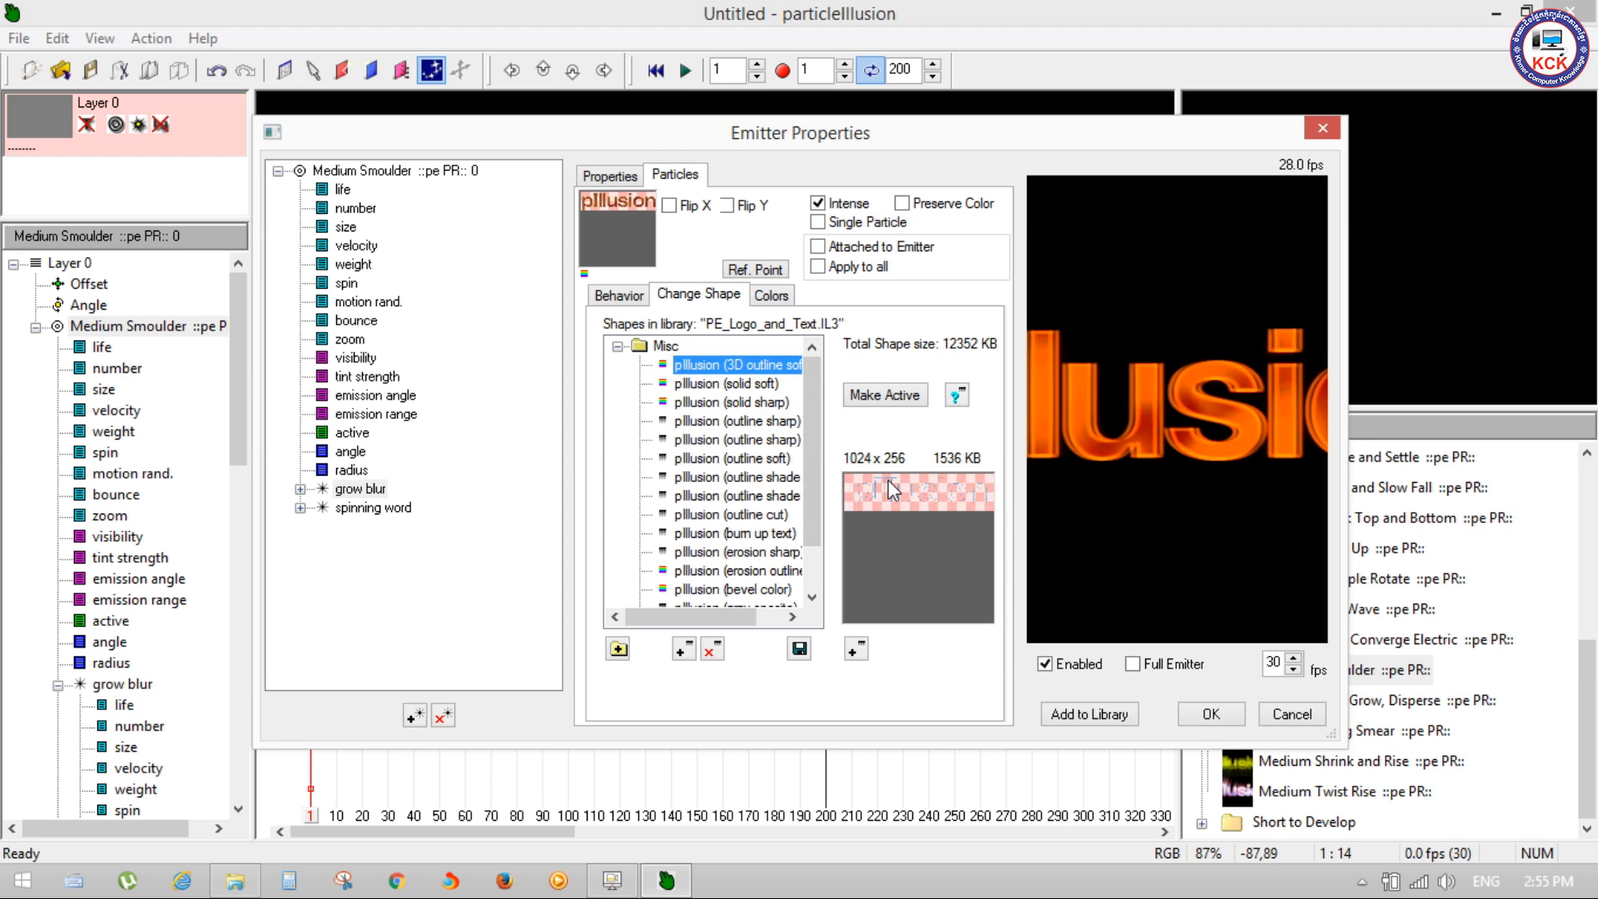
left_click(741, 383)
left_click(741, 402)
left_click(741, 420)
left_click(746, 458)
left_click(743, 498)
left_click(737, 536)
left_click(737, 570)
left_click(733, 589)
left_click(735, 477)
left_click(733, 422)
left_click(733, 384)
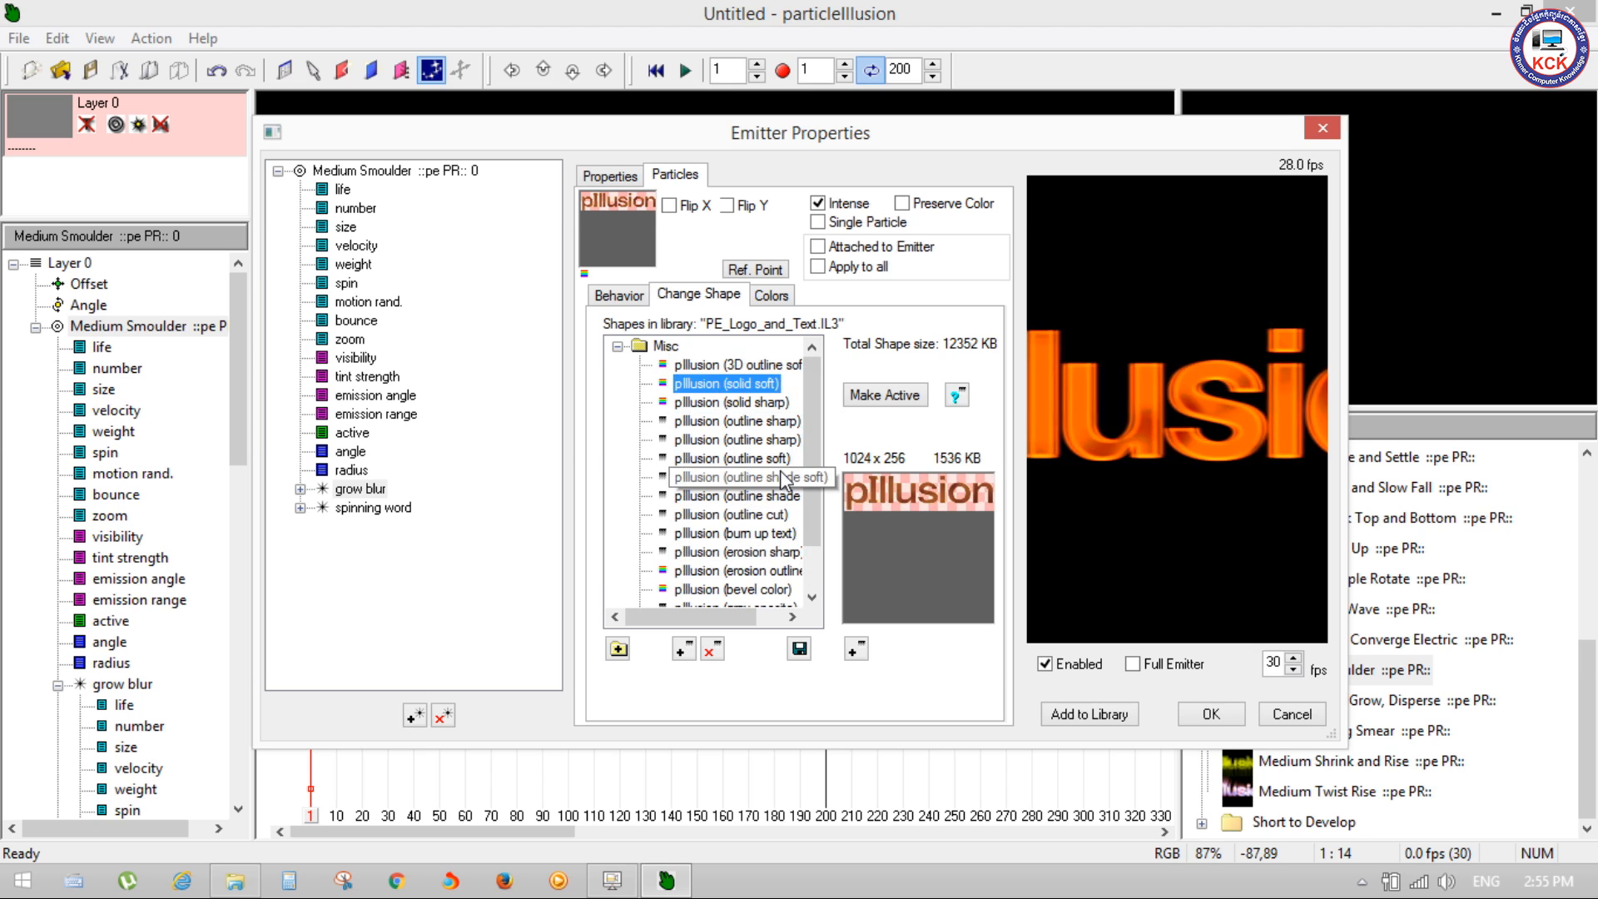
left_click(666, 346)
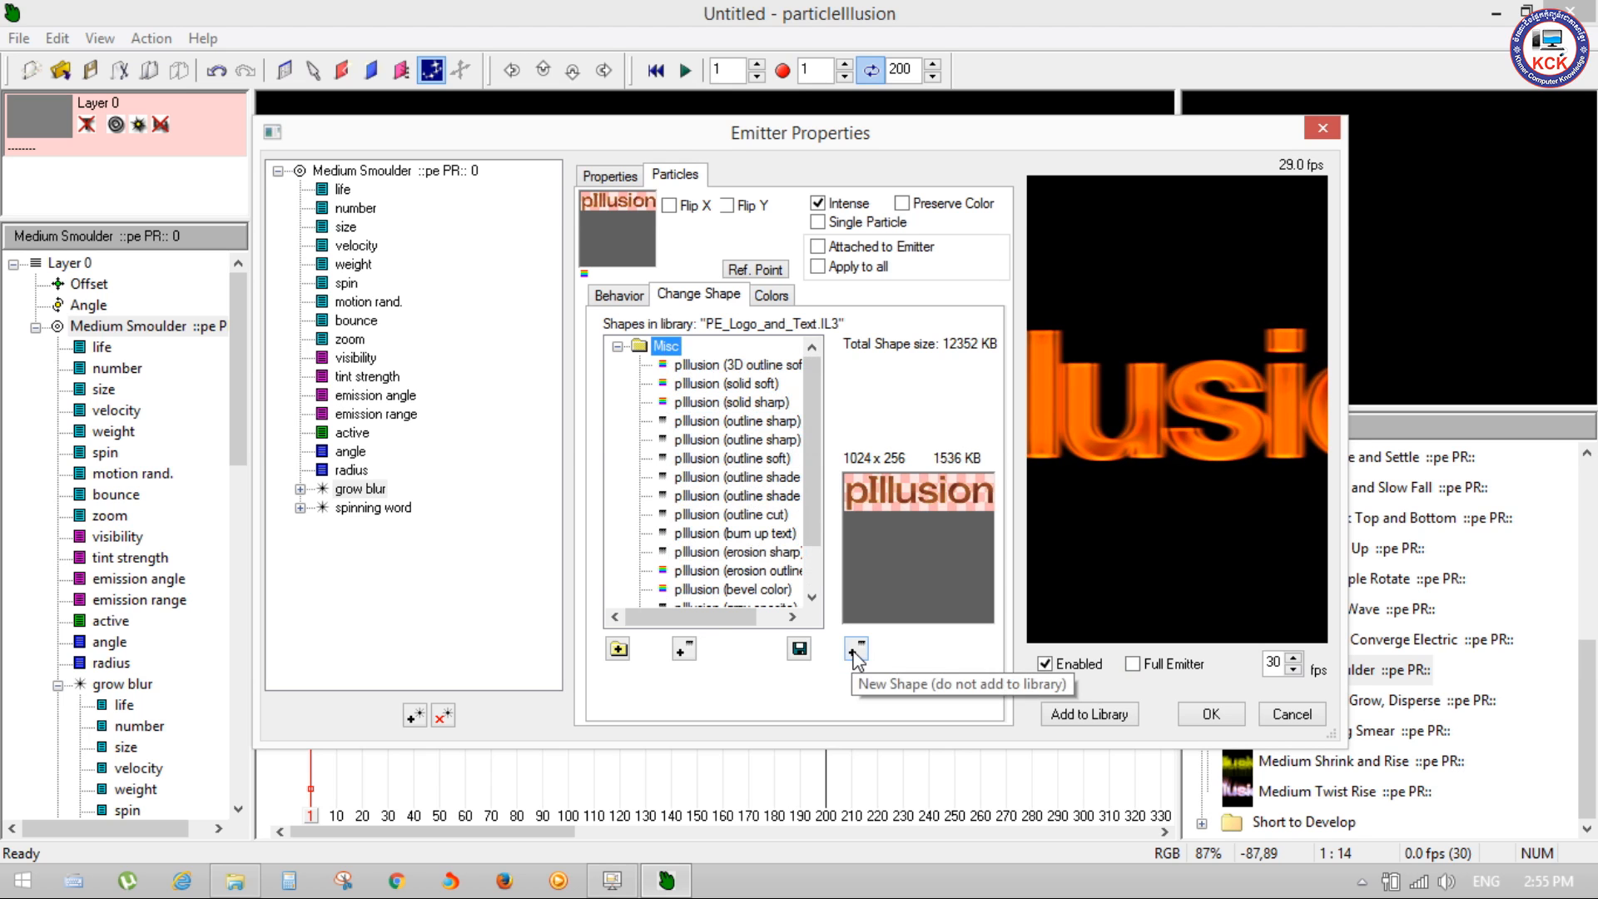
Step: Import aaa.png as the grow blur particle's new shape at 512 x 32 in grey scale, apply the emitter changes and stop playback
left_click(854, 654)
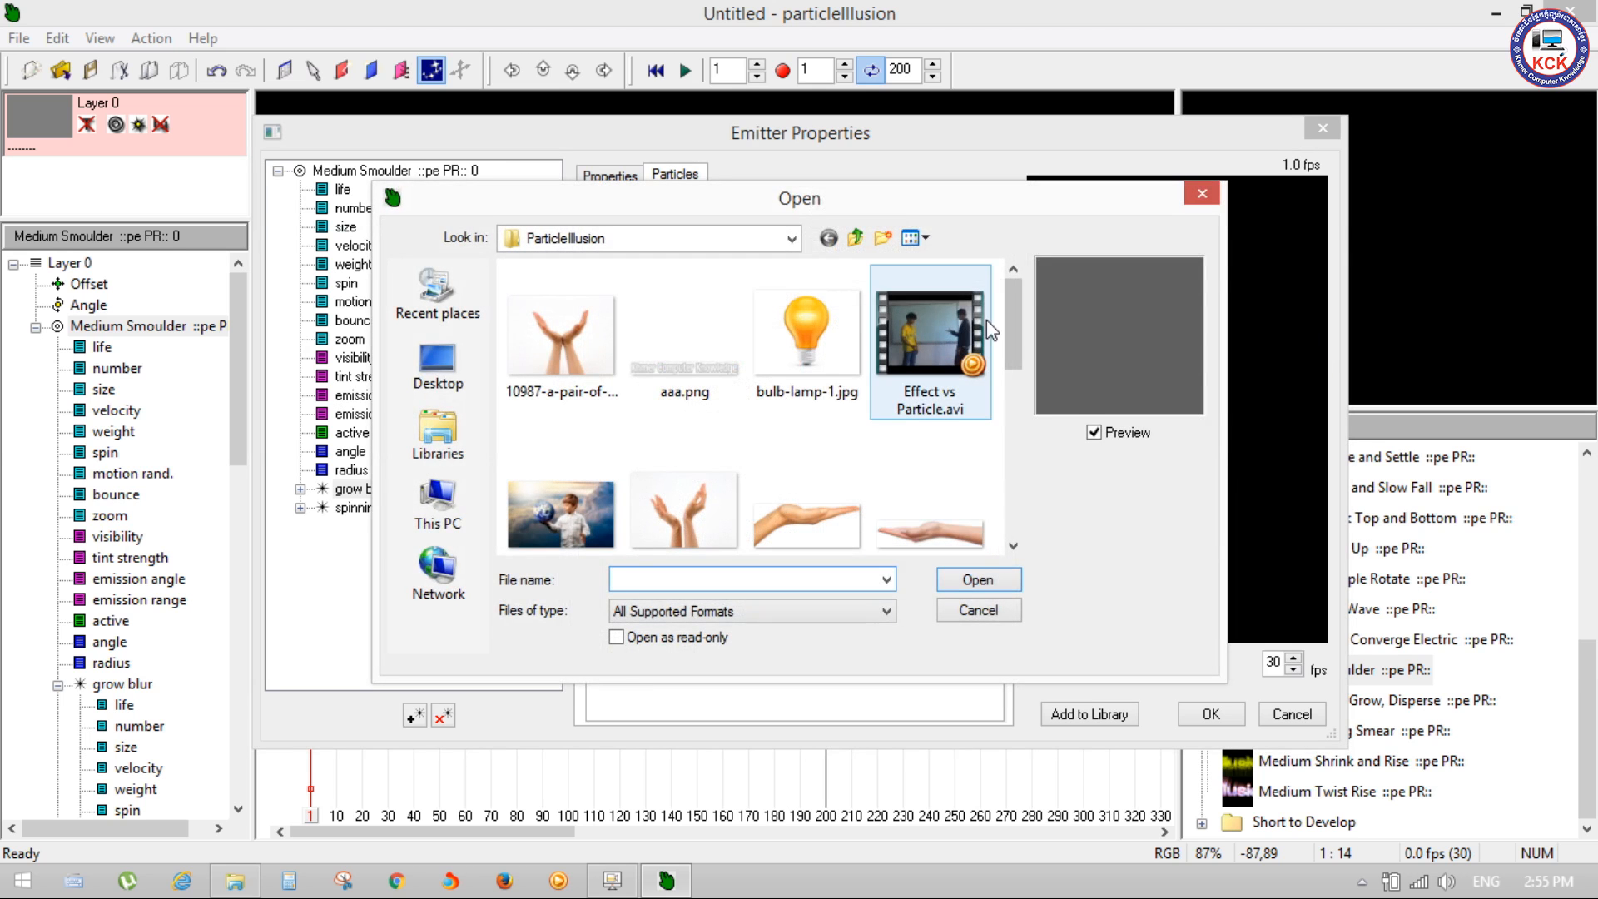
left_click(699, 366)
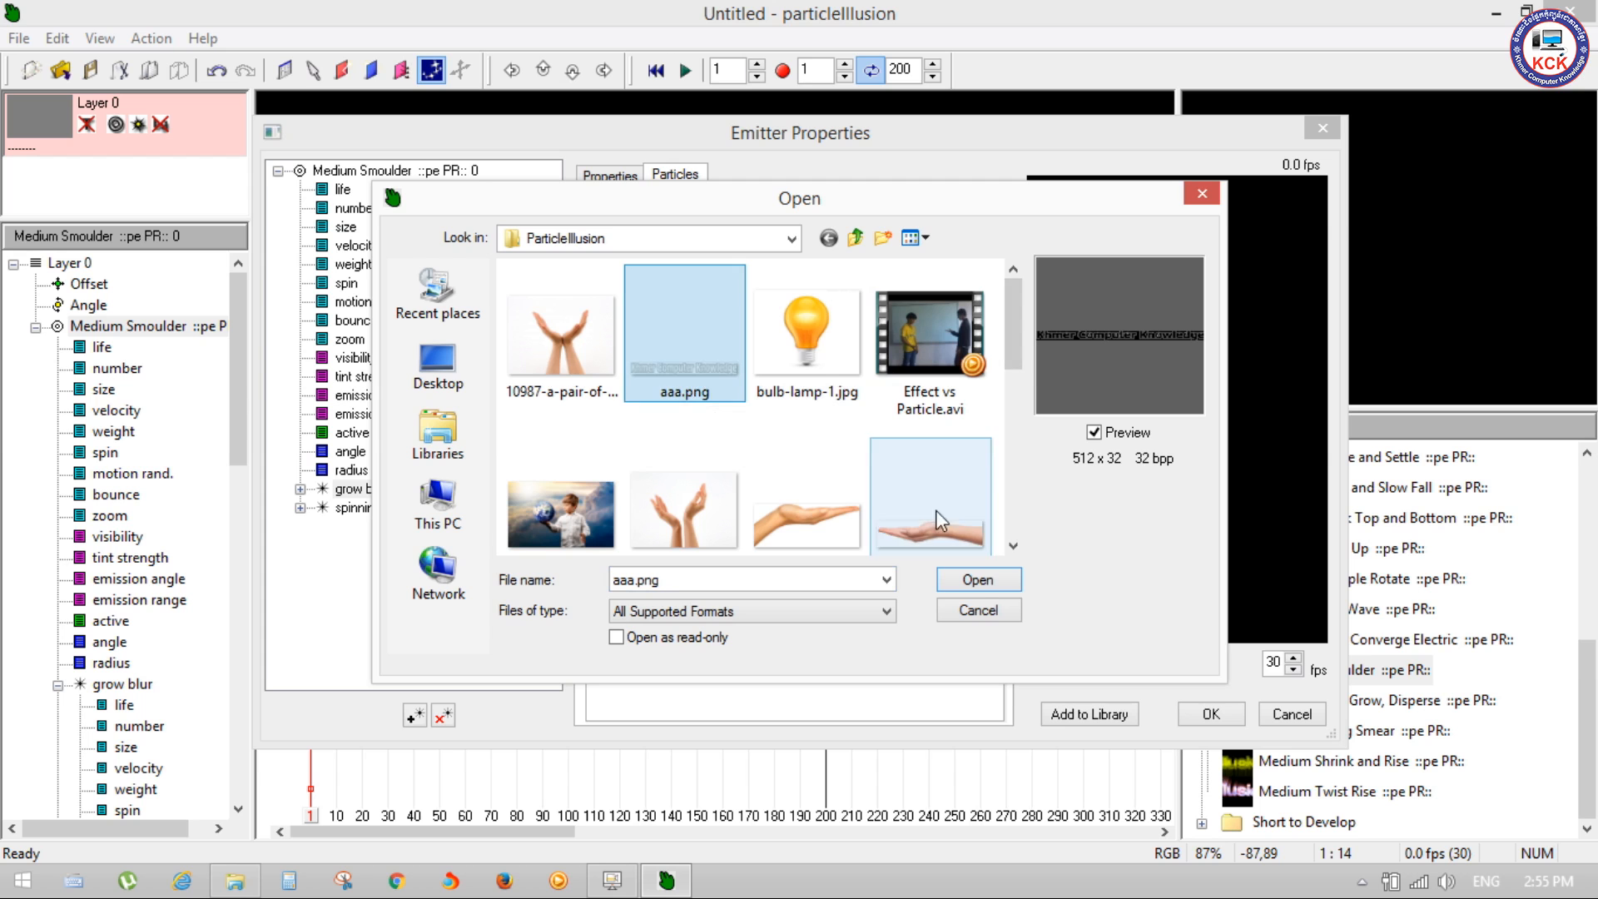
left_click(977, 578)
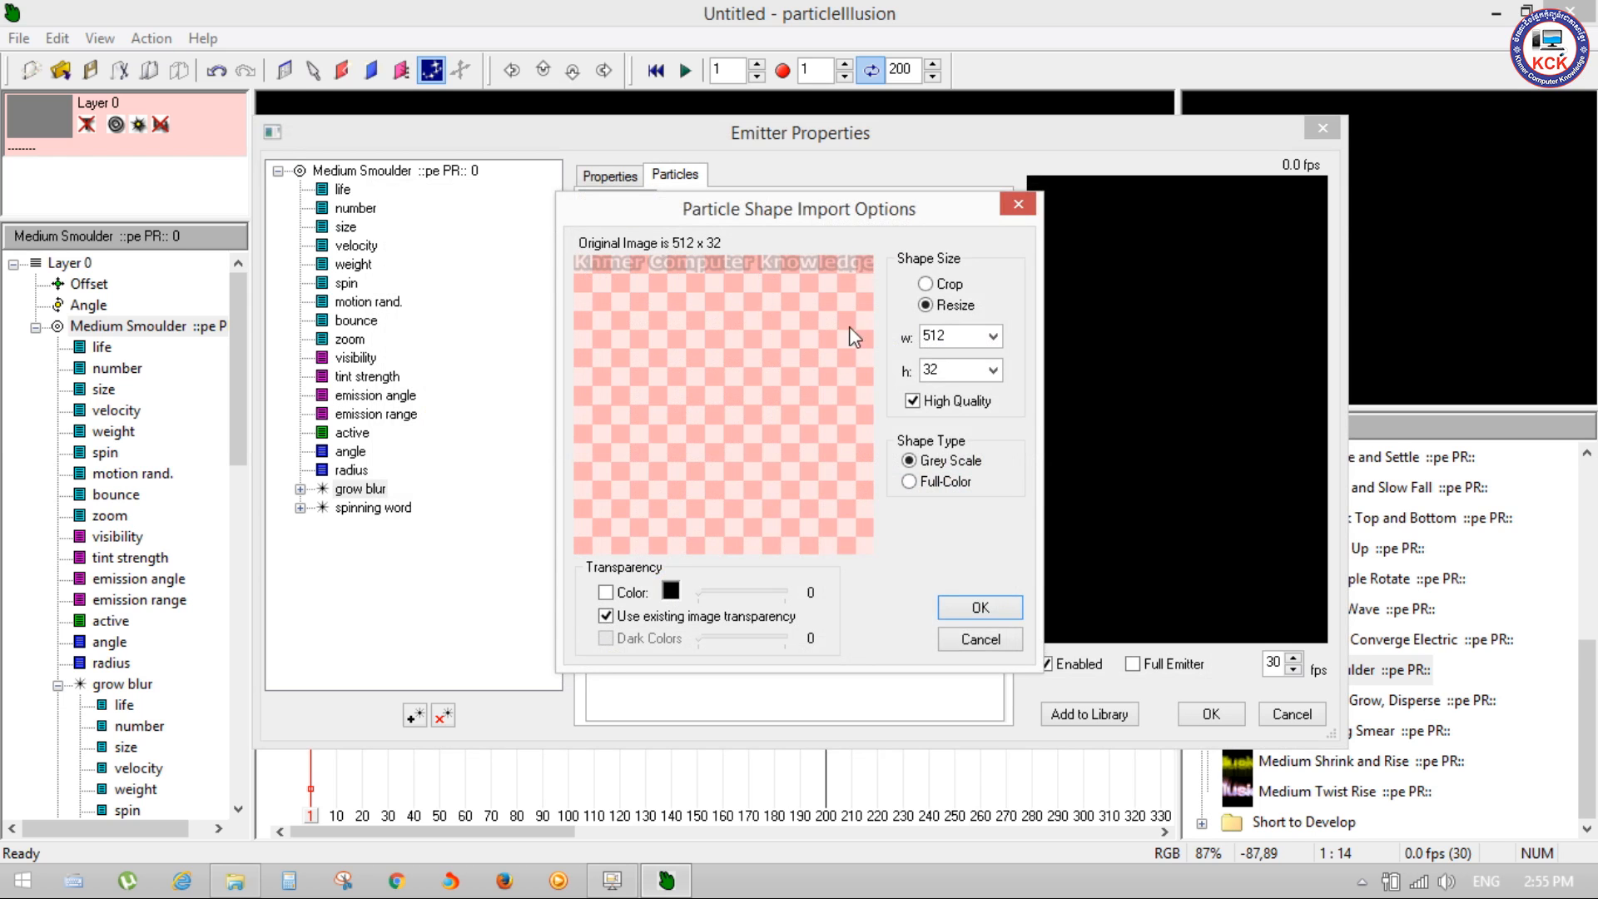
left_click(991, 607)
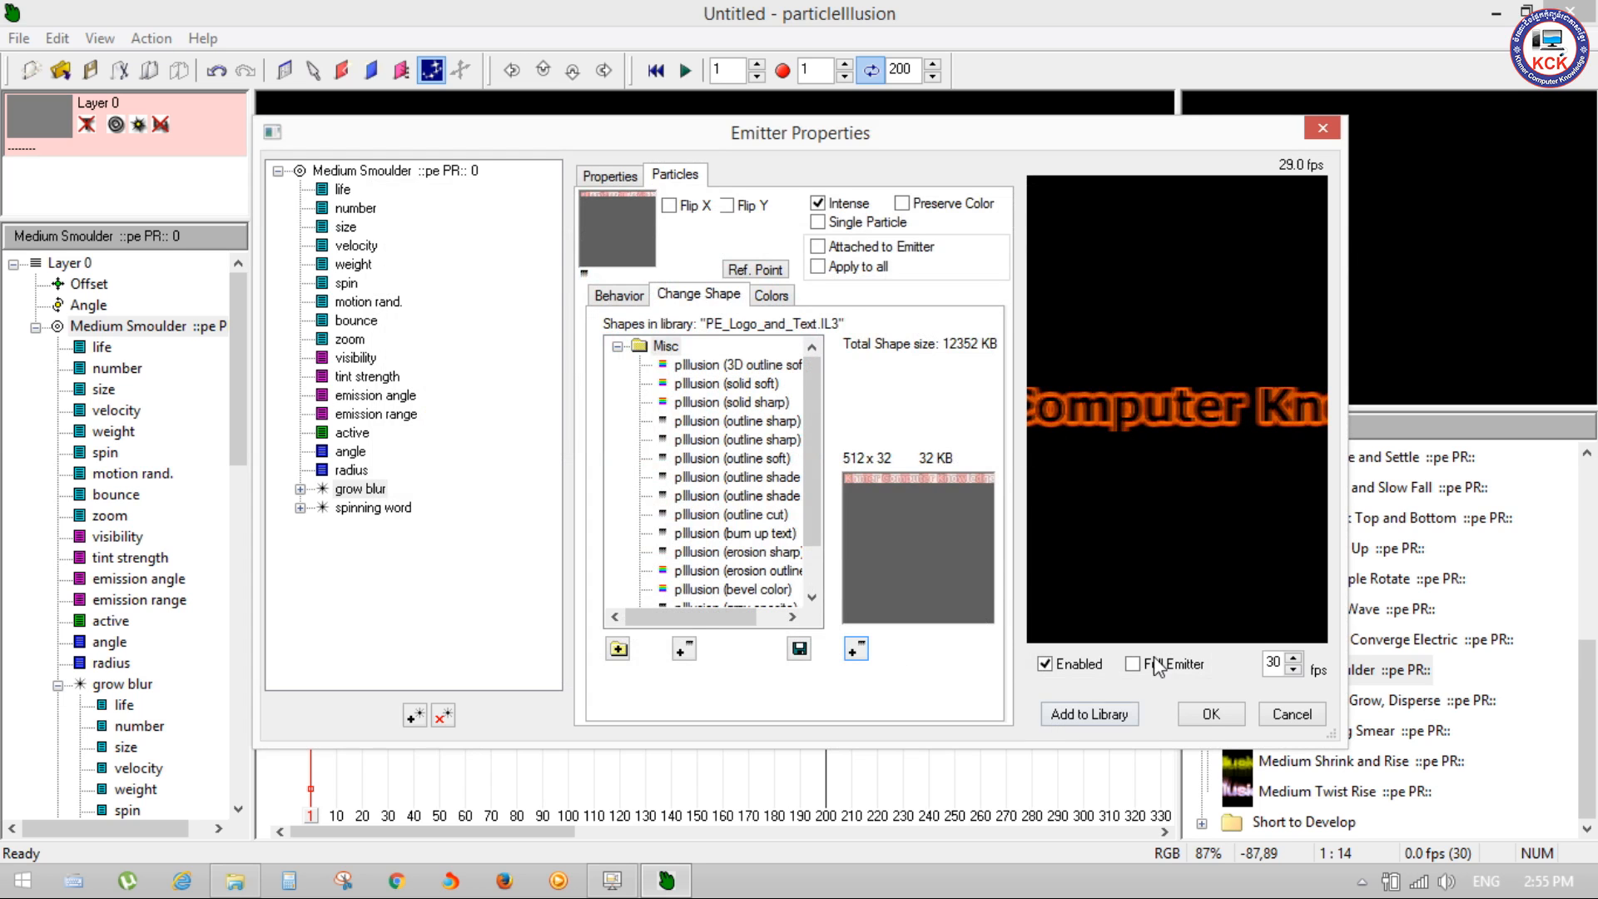
left_click(1207, 716)
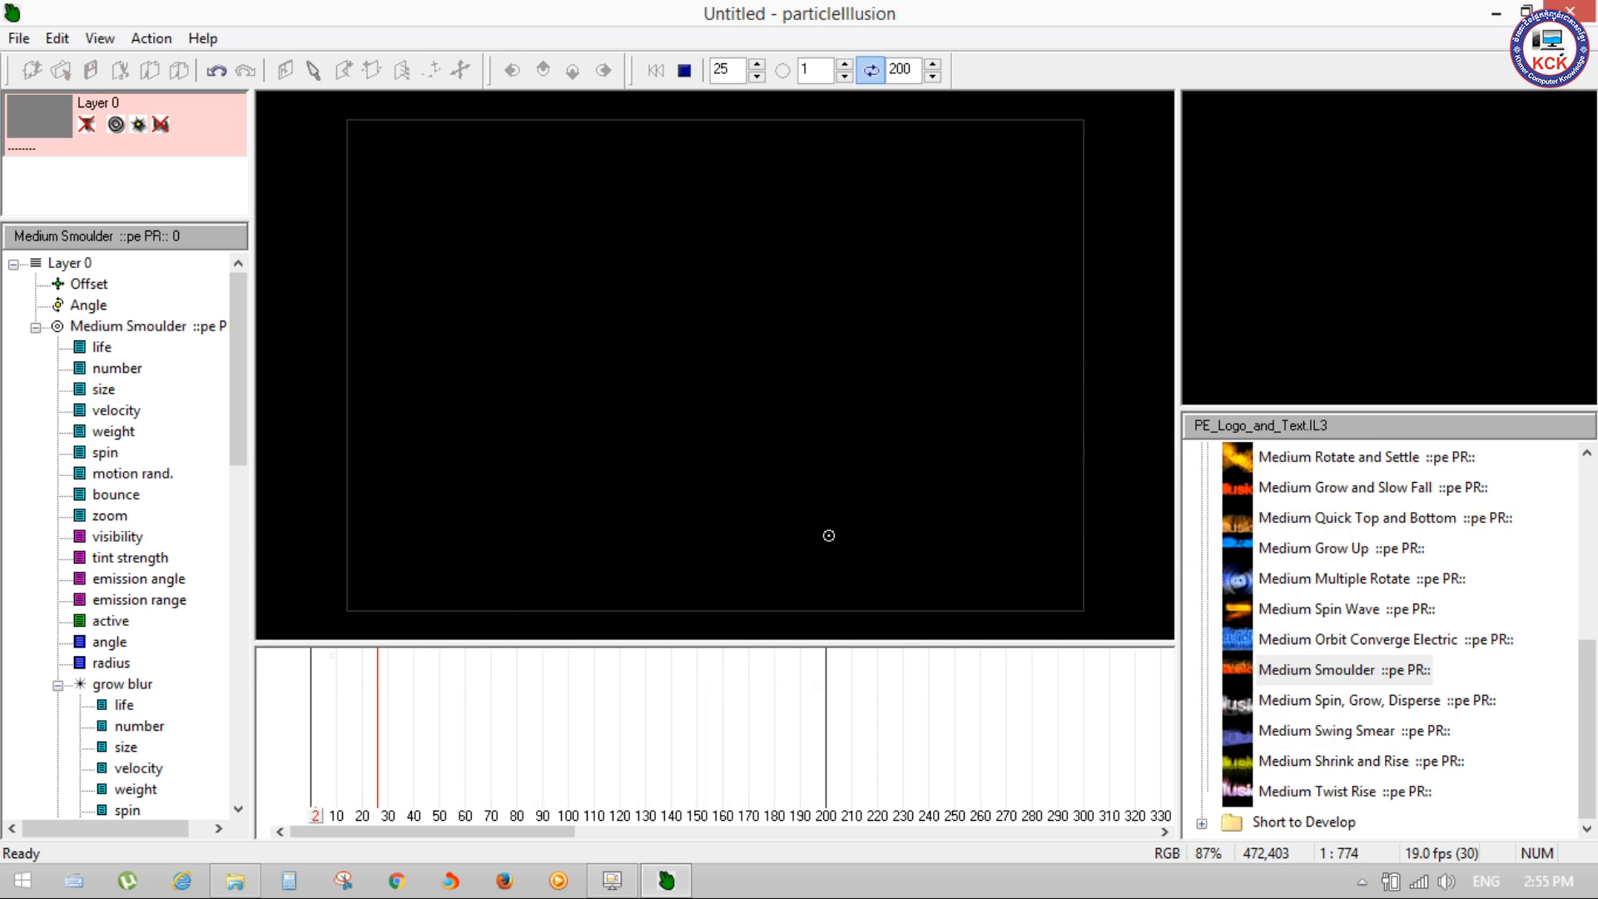
key("space")
Step: Minimize particleIllusion, refresh the desktop and view testy shape.png in Windows Photo Viewer
left_click(1522, 7)
right_click(946, 401)
left_click(991, 468)
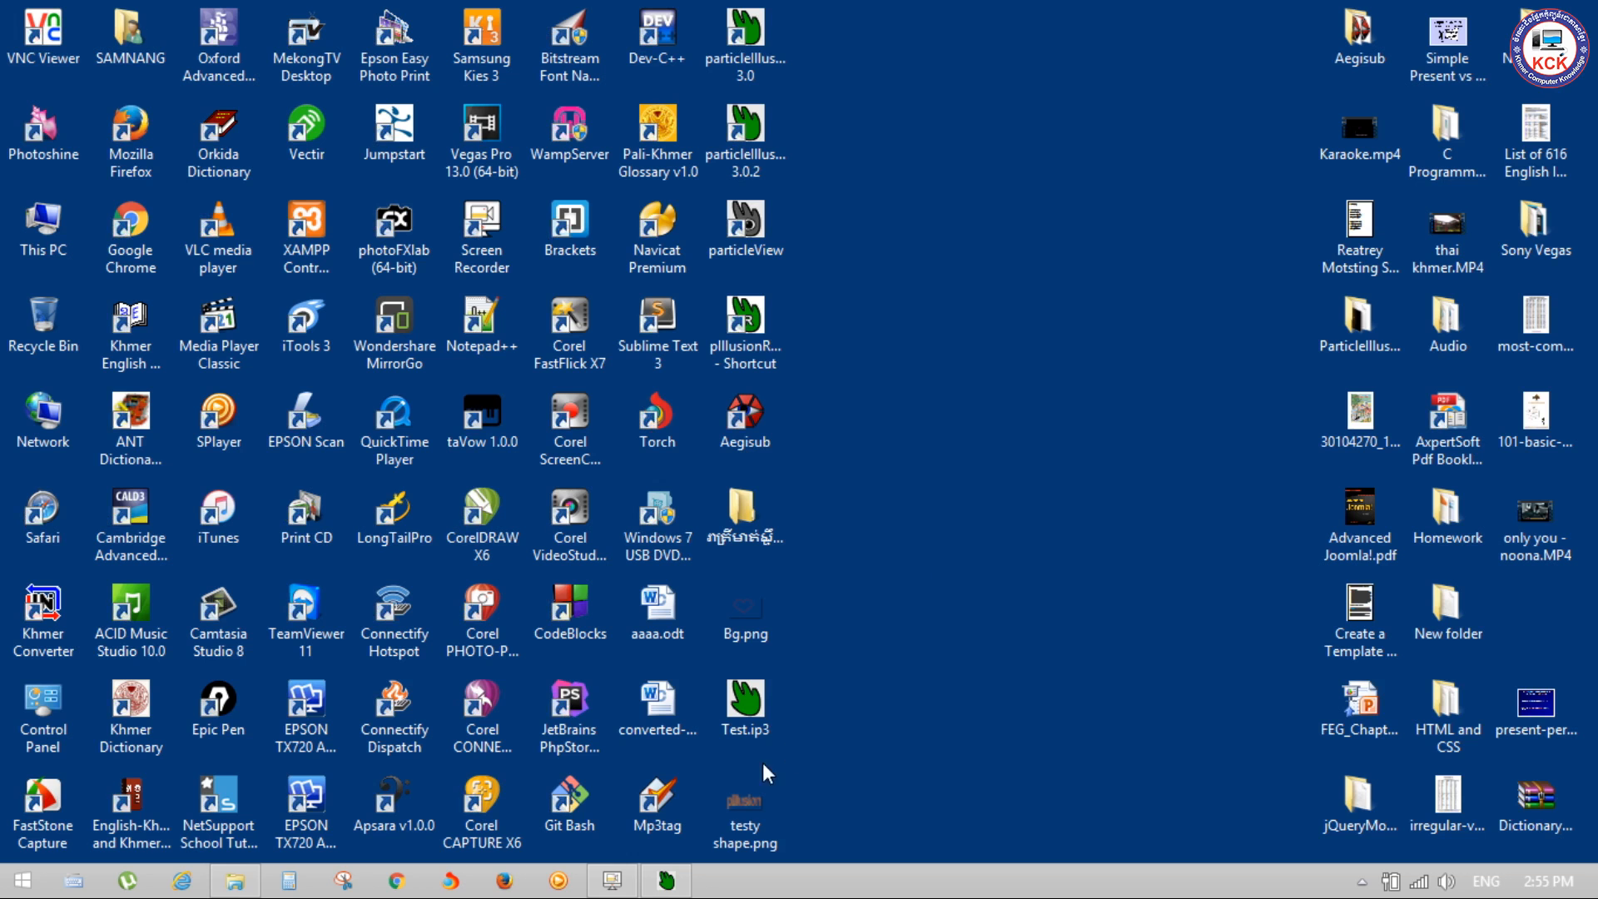
right_click(756, 786)
double_click(741, 805)
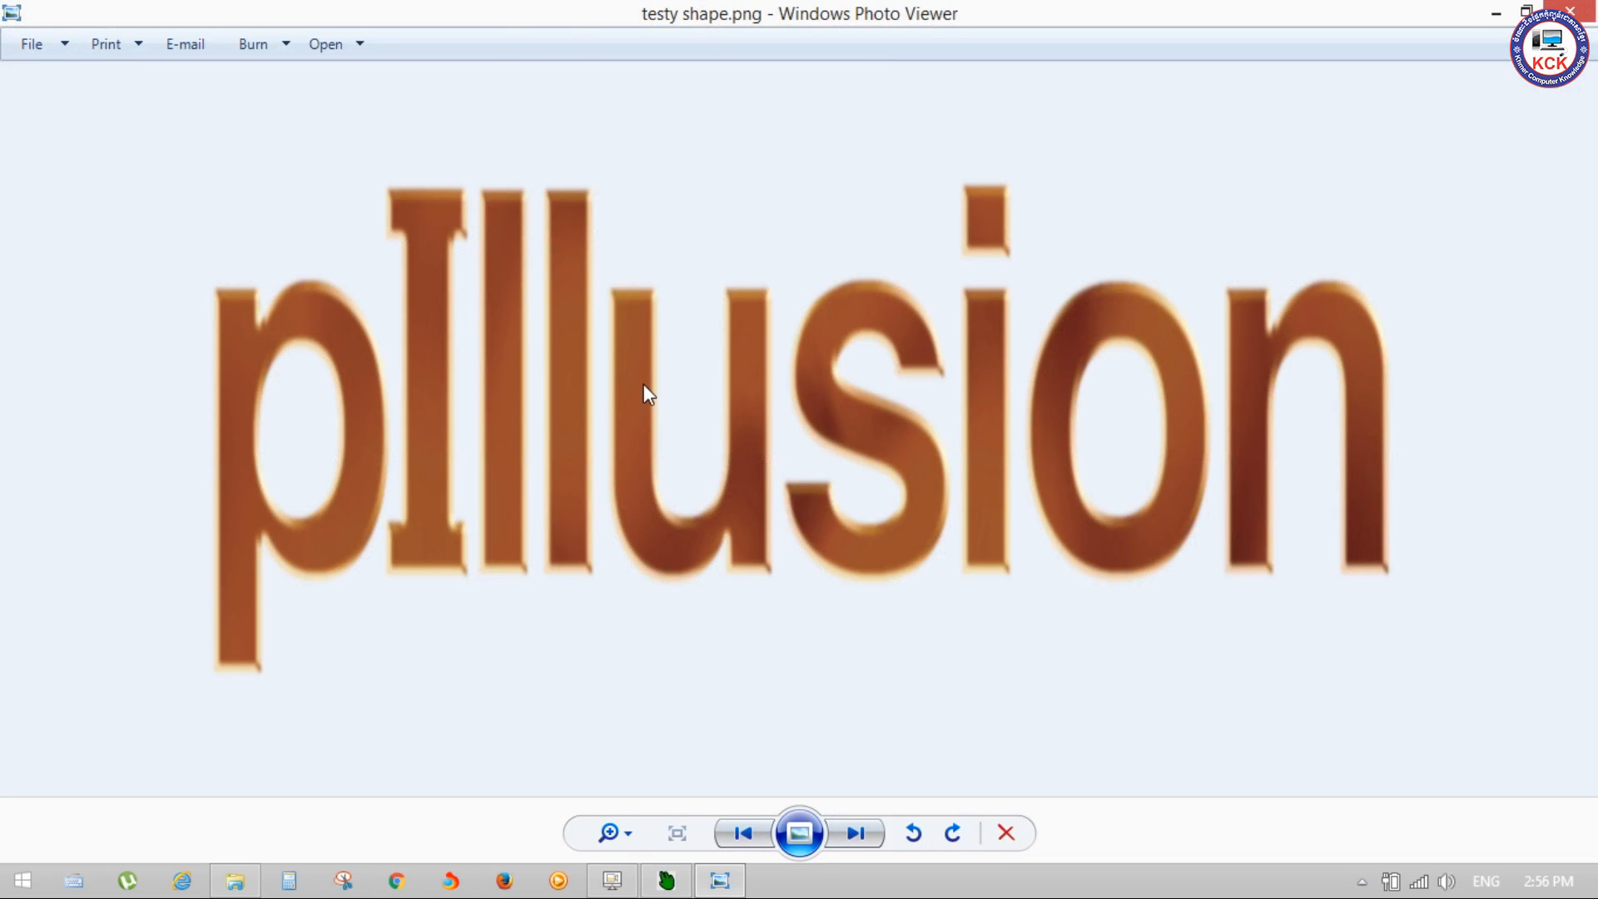
left_click(1588, 10)
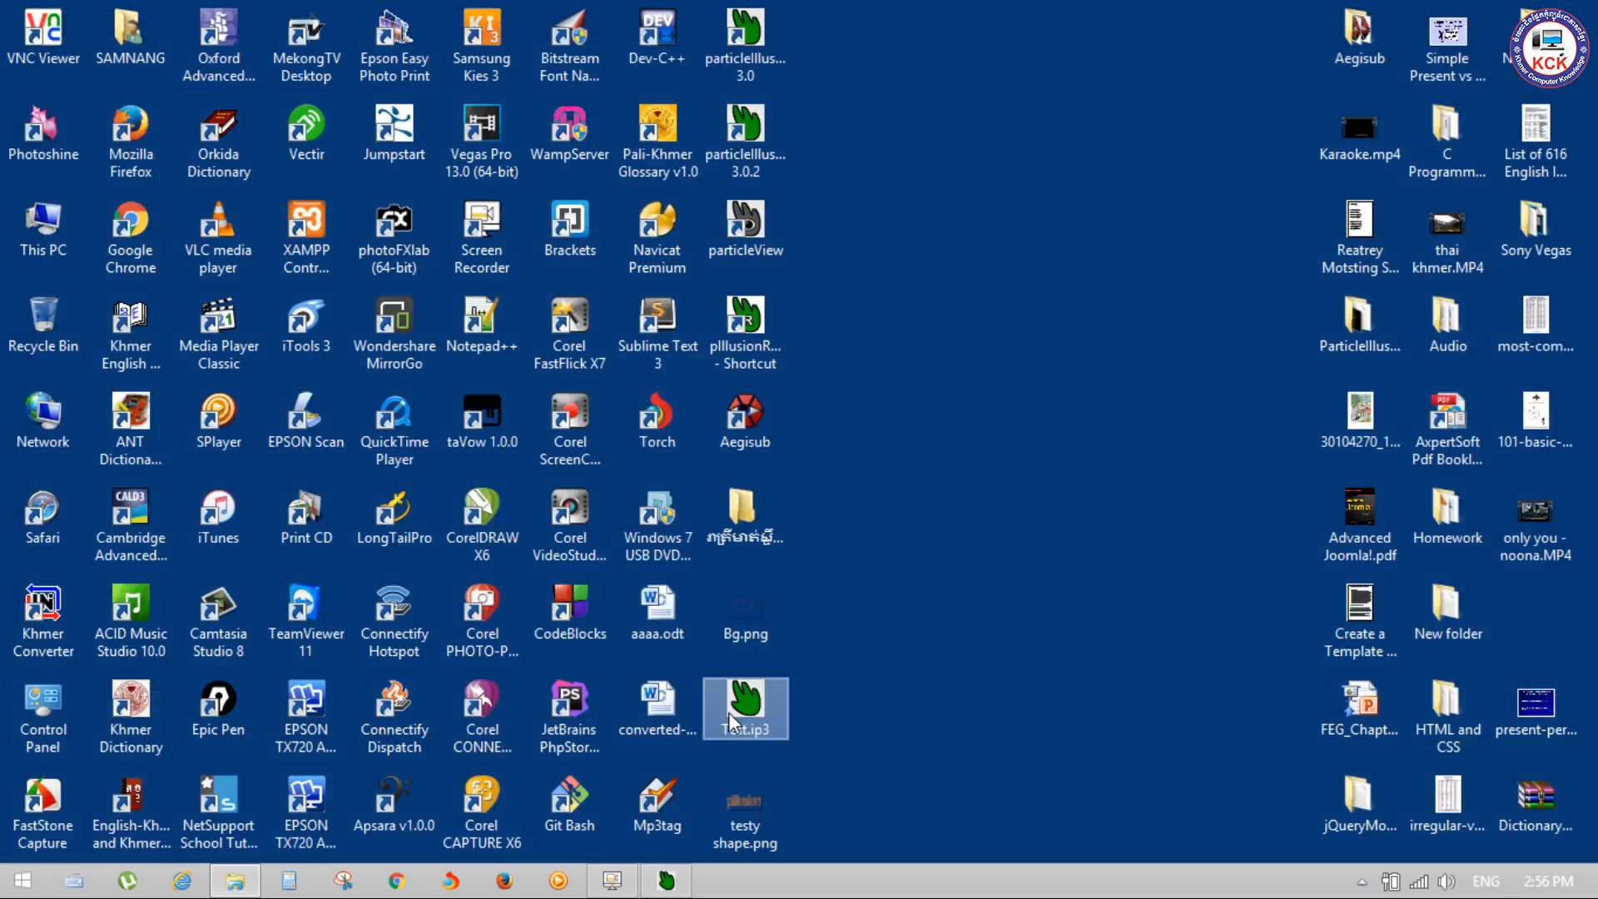
Step: Check the pixel dimensions of testy shape.png in its file details
right_click(756, 791)
left_click(824, 777)
left_click(915, 313)
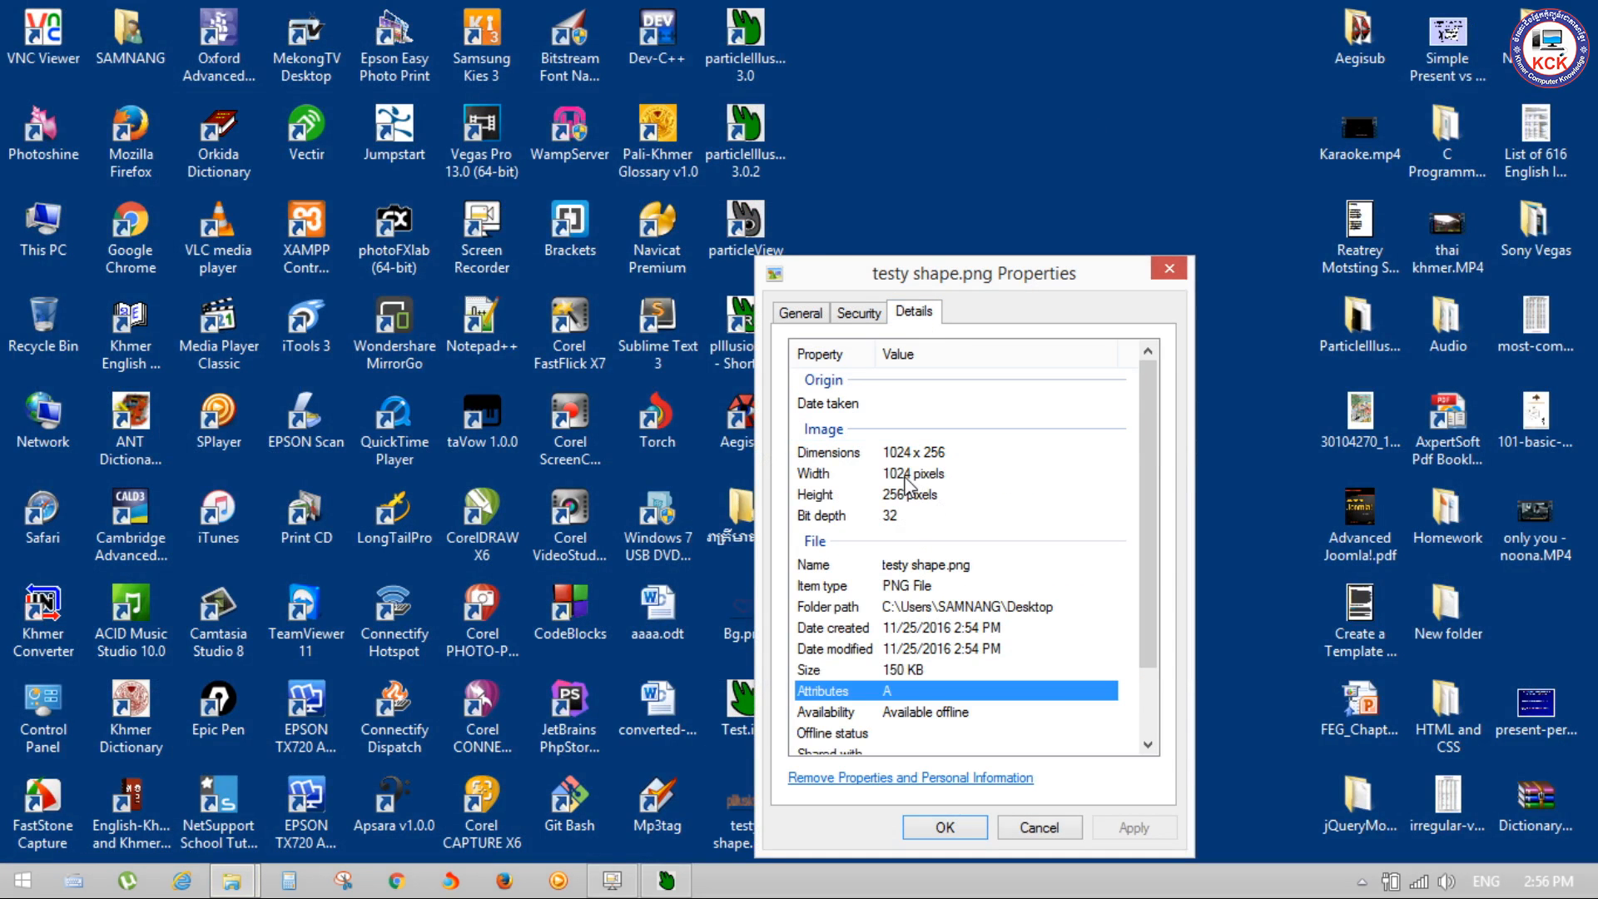
left_click(1166, 269)
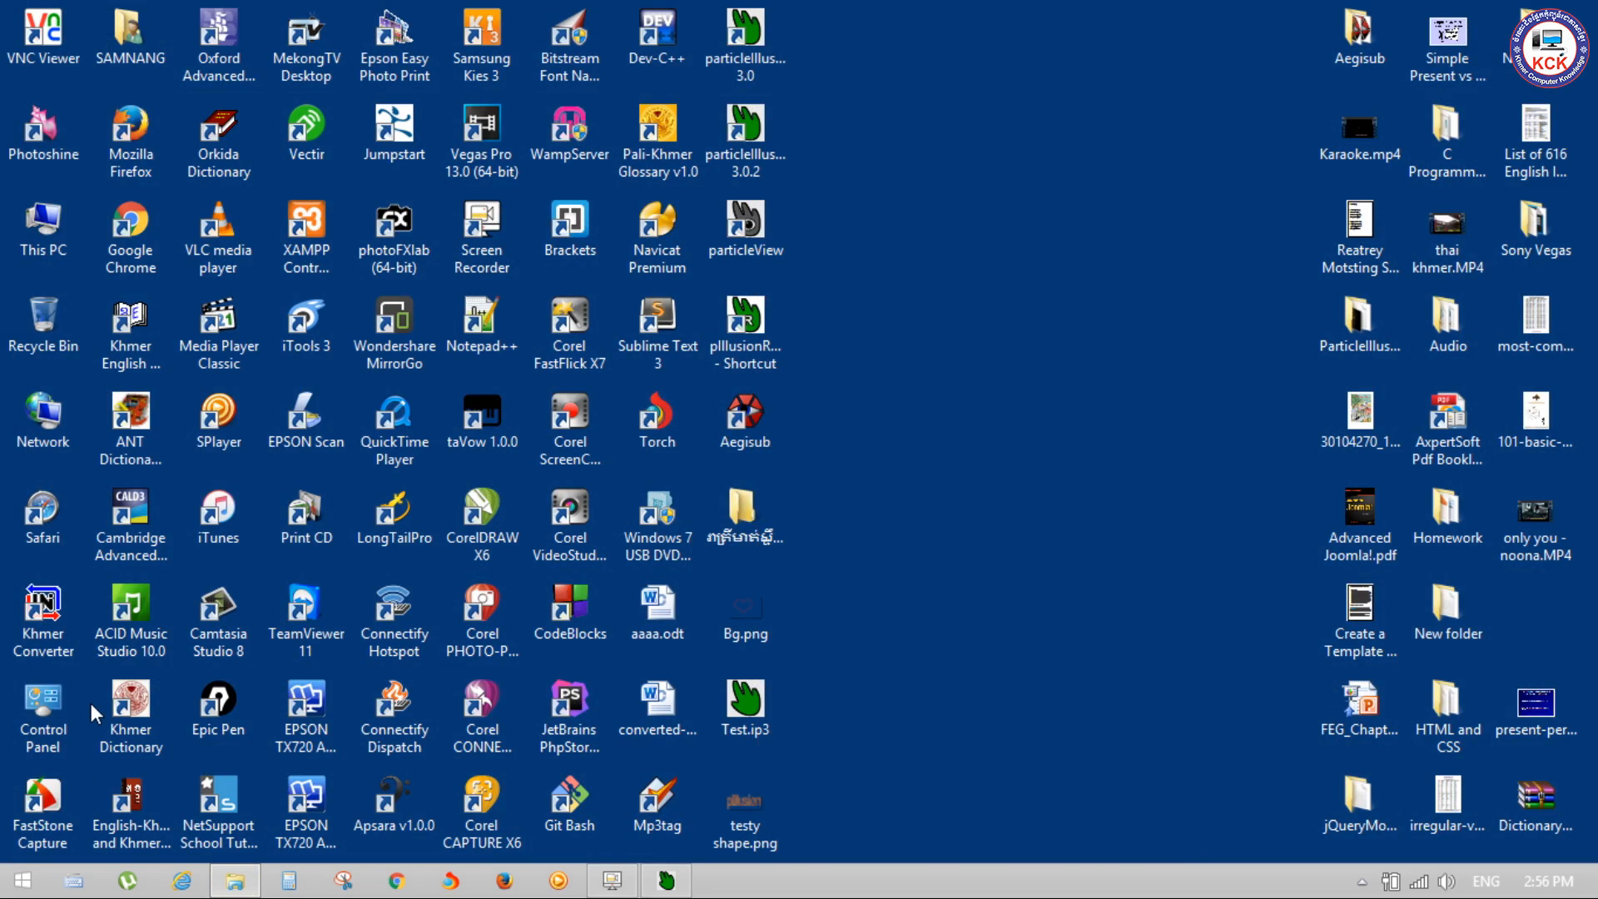
Step: Search the installed programs for Photoshop and launch Adobe Photoshop CC 2014
key("super")
type("photosphop")
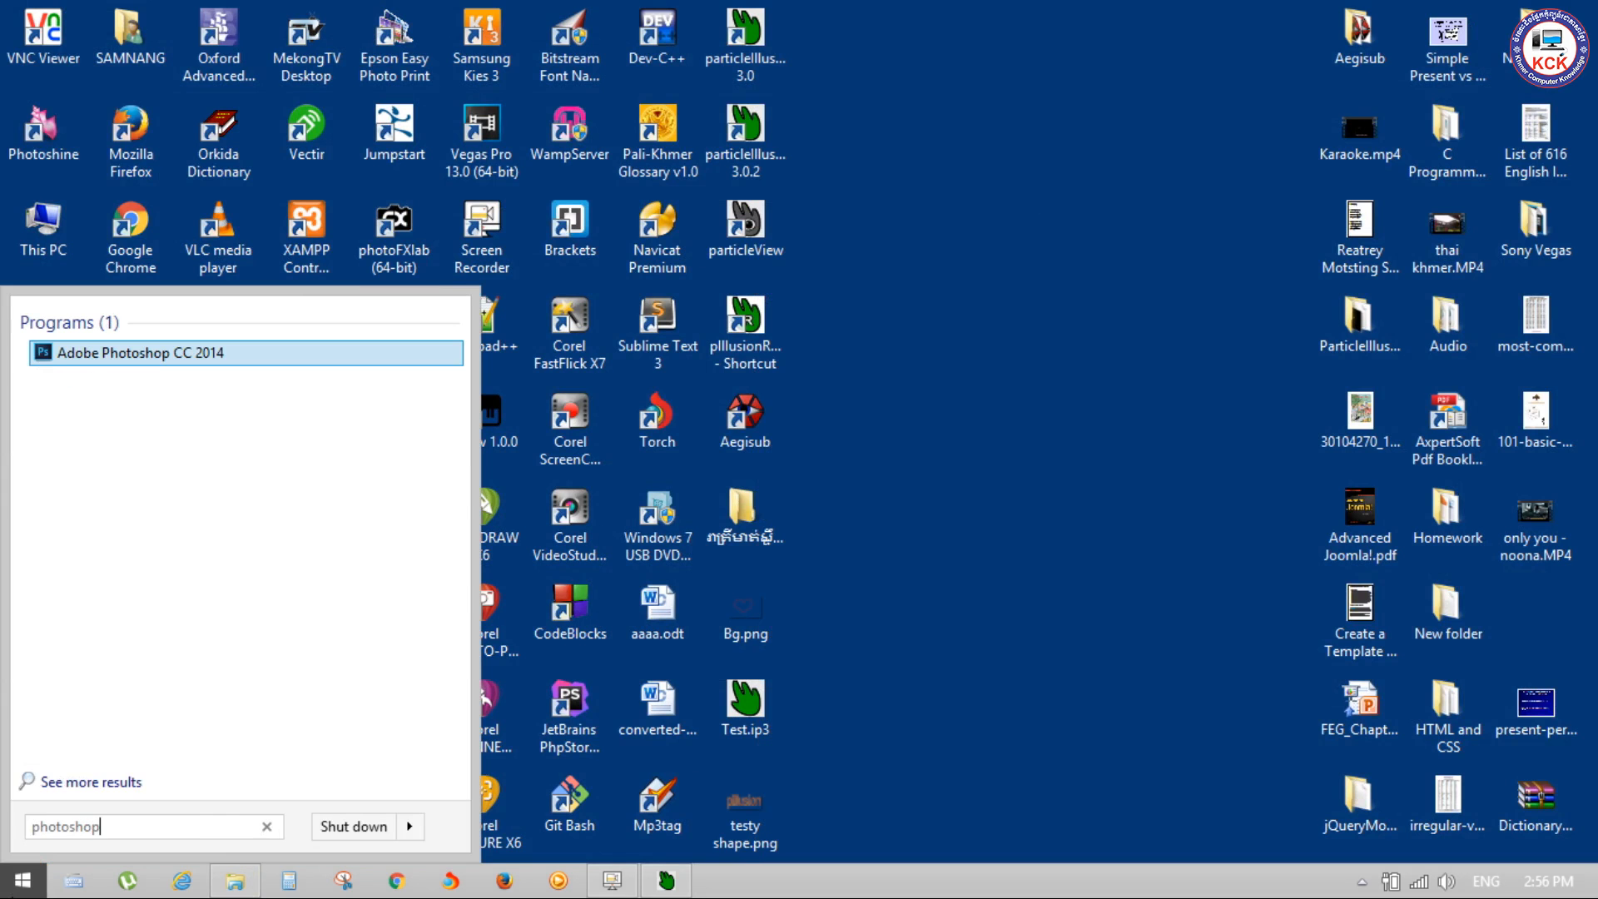
key("Return")
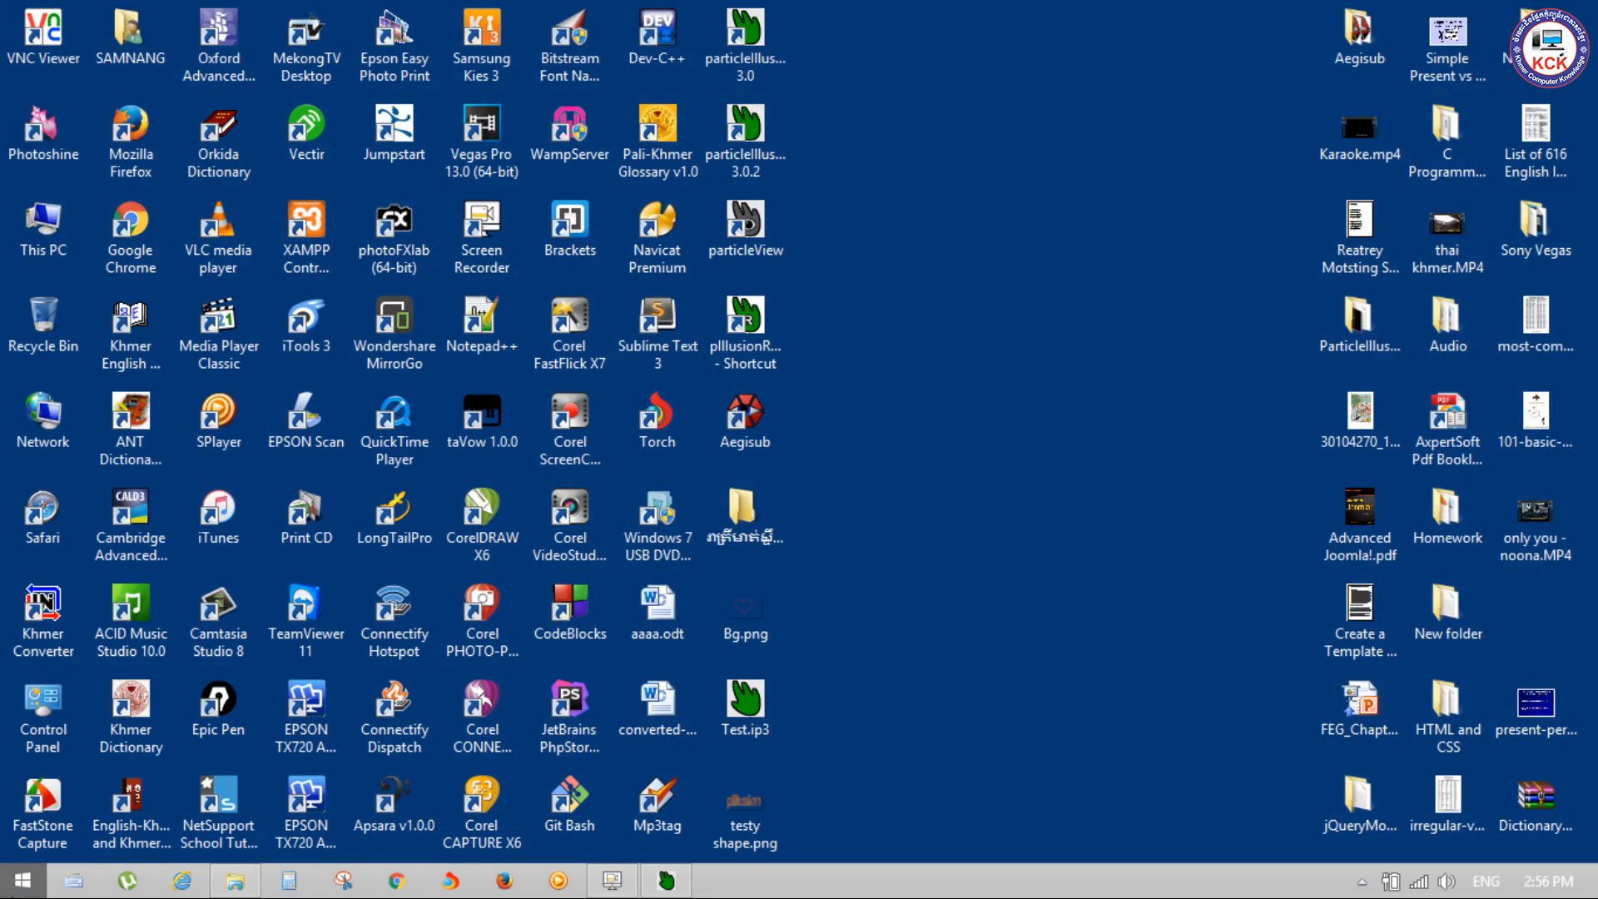
right_click(967, 243)
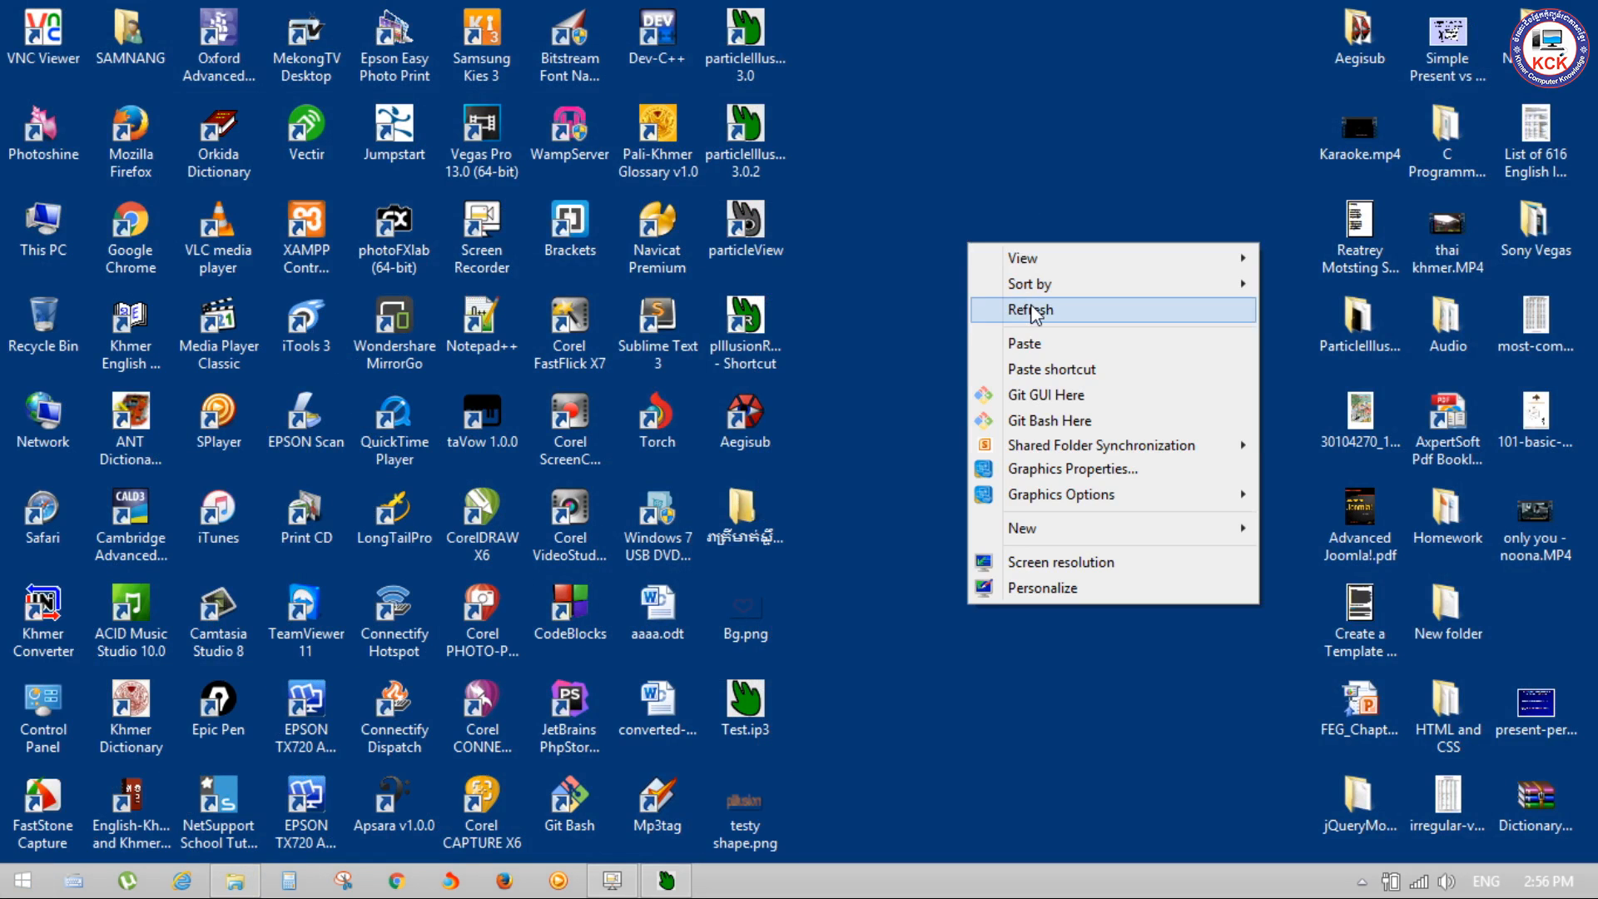
left_click(1031, 308)
right_click(1036, 160)
left_click(1110, 225)
right_click(1093, 110)
left_click(1177, 177)
right_click(1105, 78)
left_click(1173, 143)
right_click(1305, 146)
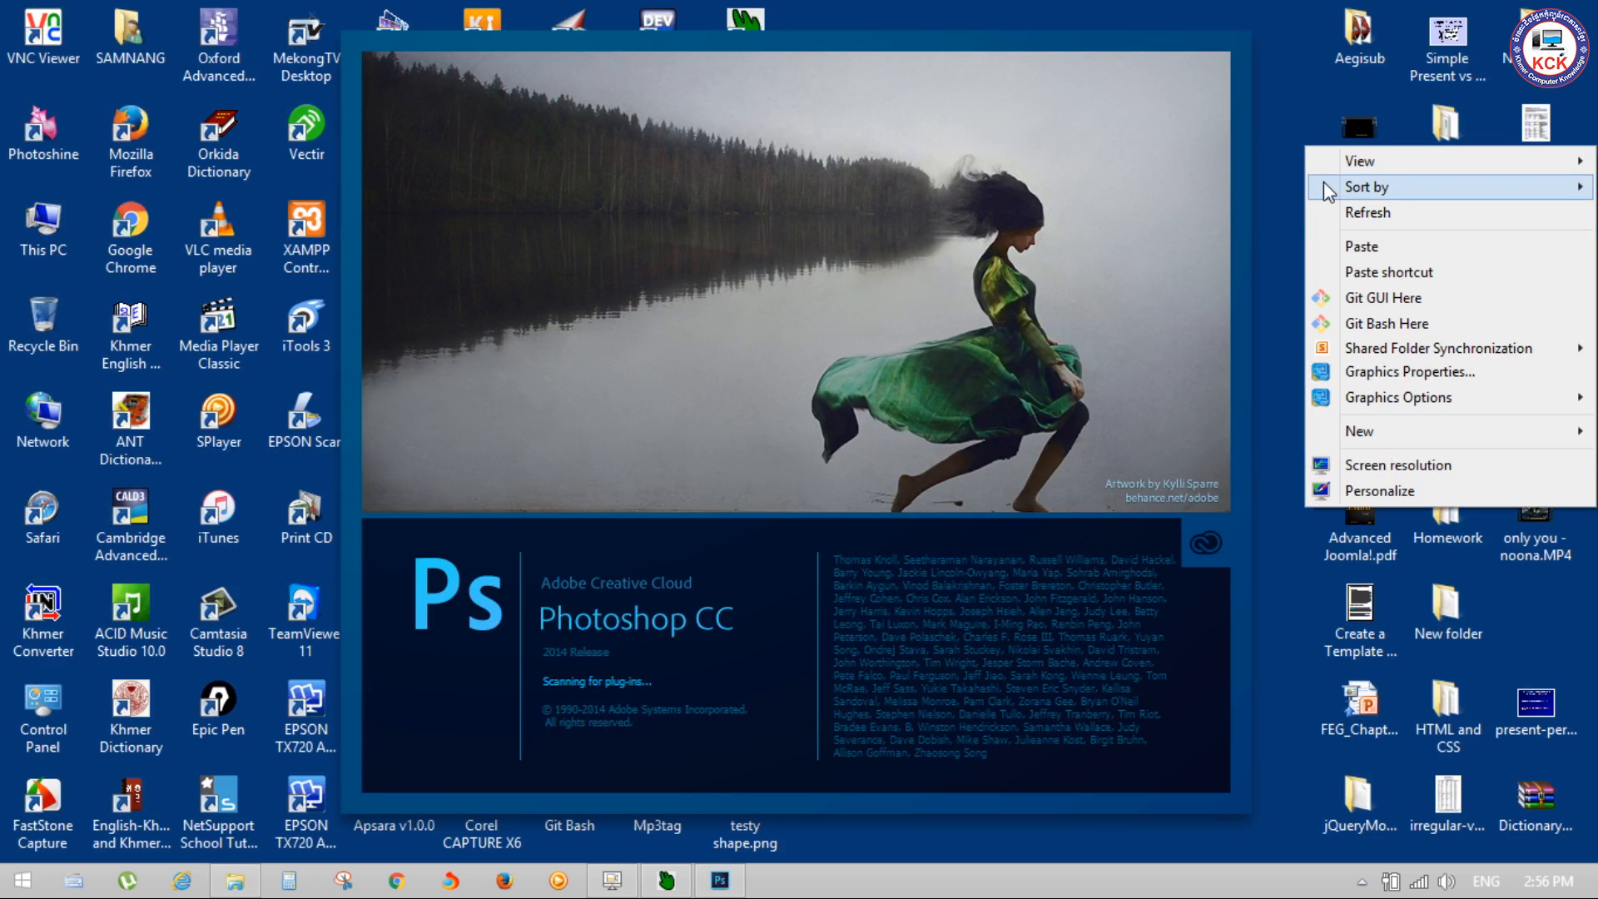
left_click(1337, 214)
right_click(1292, 123)
left_click(1323, 195)
right_click(1287, 128)
left_click(1322, 197)
right_click(1290, 126)
left_click(1324, 197)
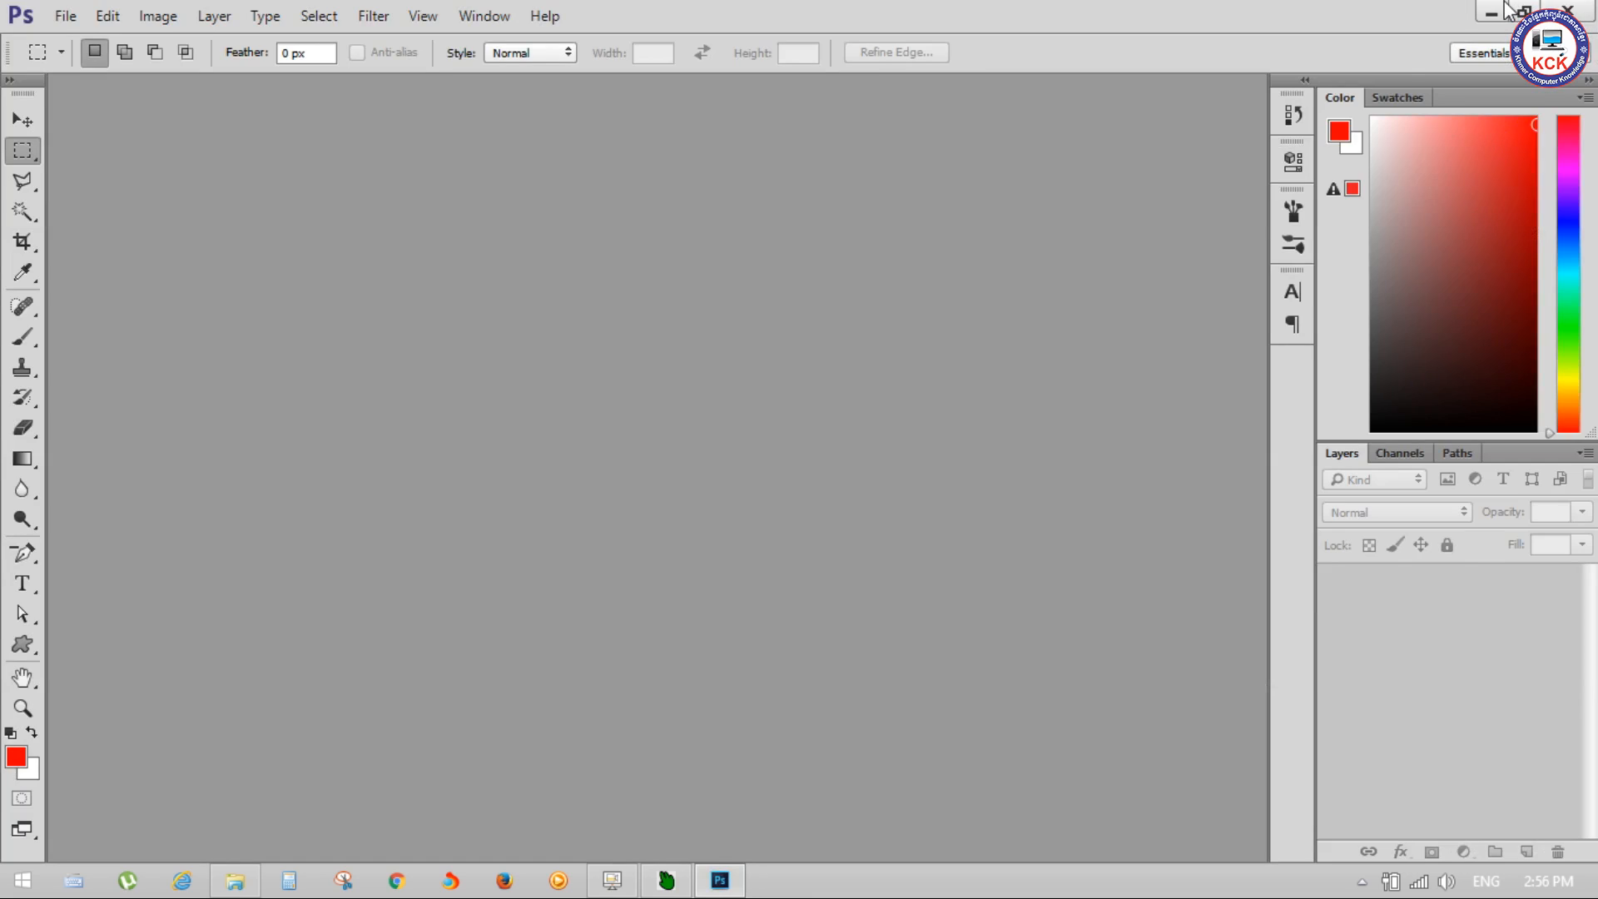
Step: Minimize Photoshop and view testy shape.png in Windows Photo Viewer again, closing the viewer when done
left_click(1490, 14)
right_click(969, 358)
left_click(1007, 424)
double_click(763, 786)
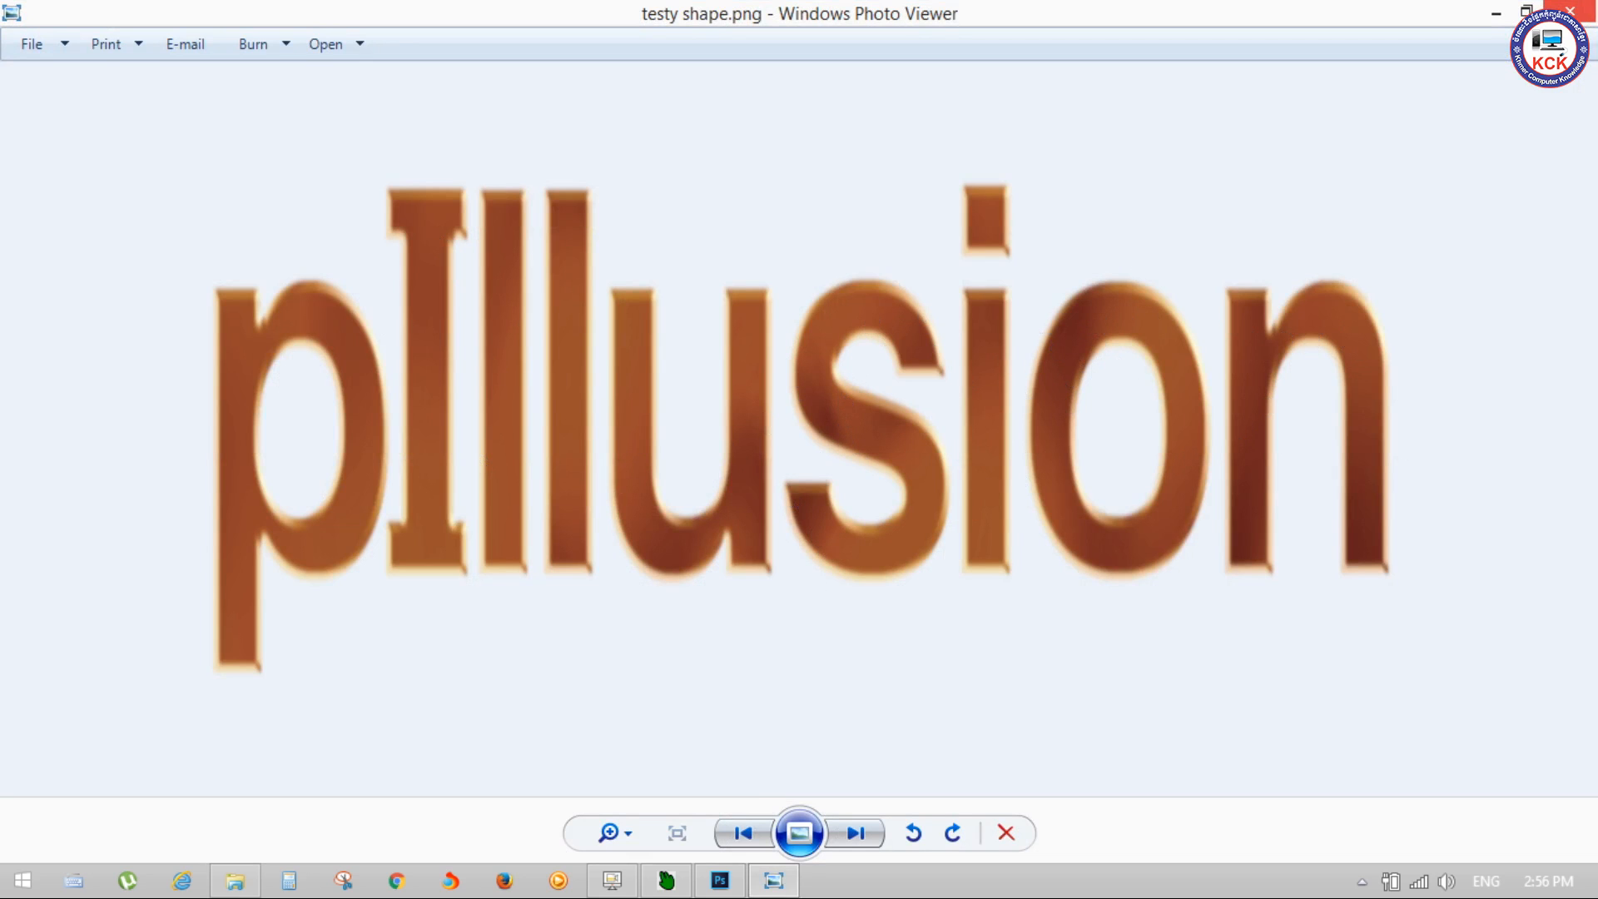
key("alt+F4")
Step: Switch to Photoshop and set up a new document 1024 pixels wide and 256 pixels high
left_click(716, 887)
left_click(66, 16)
left_click(80, 42)
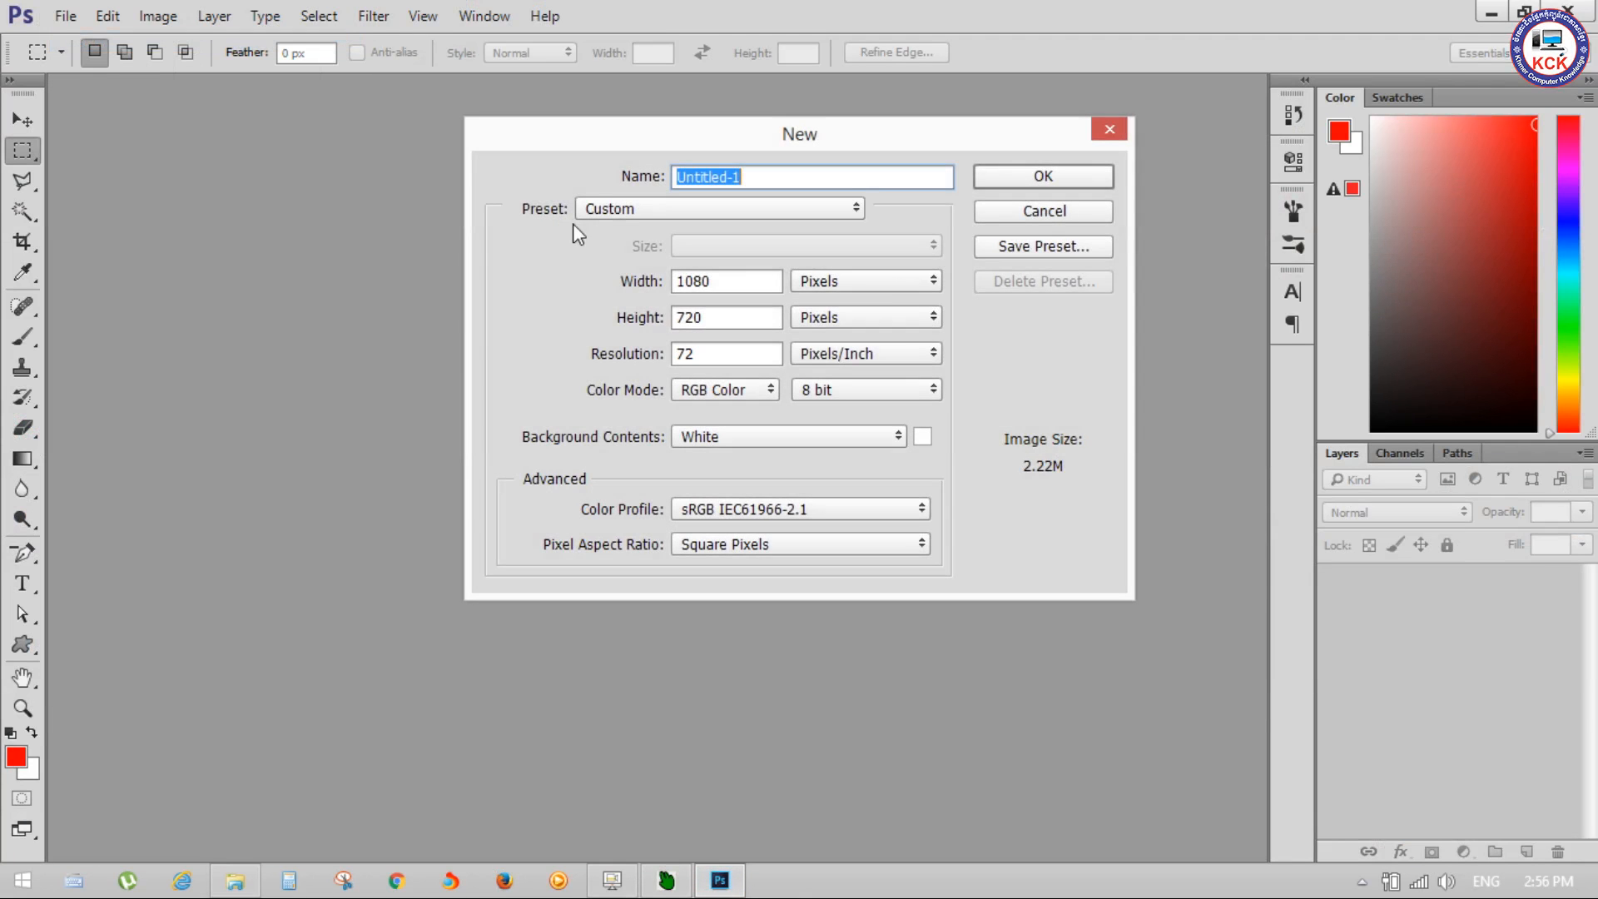
left_click(667, 286)
left_click(720, 275)
key("BackSpace")
key("BackSpace")
type("24")
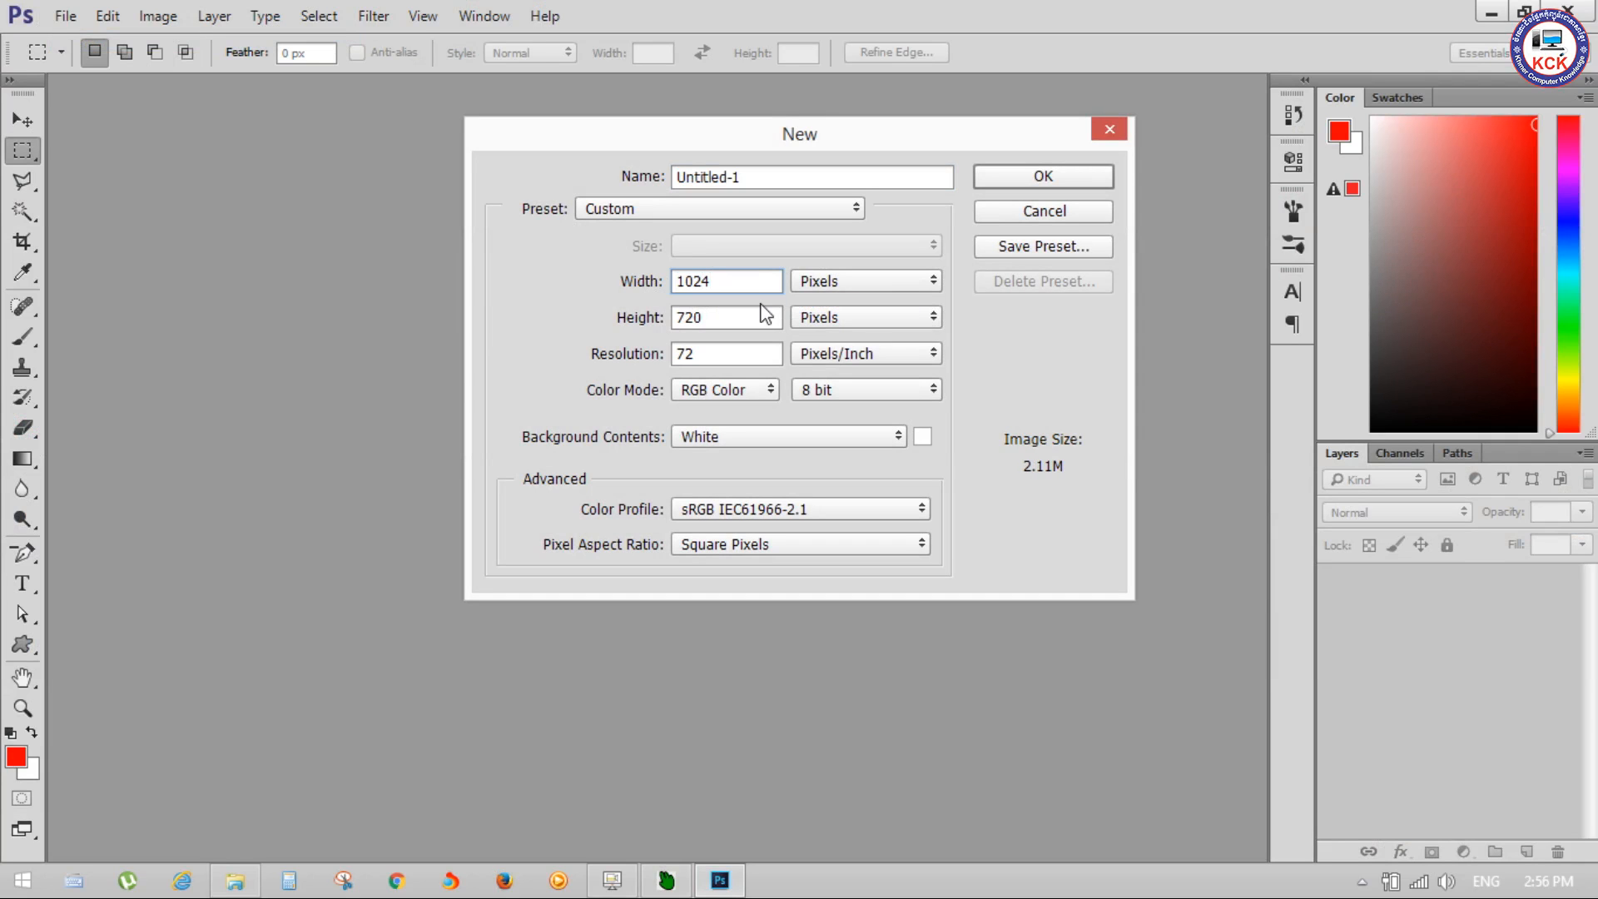
key("Tab")
type("256")
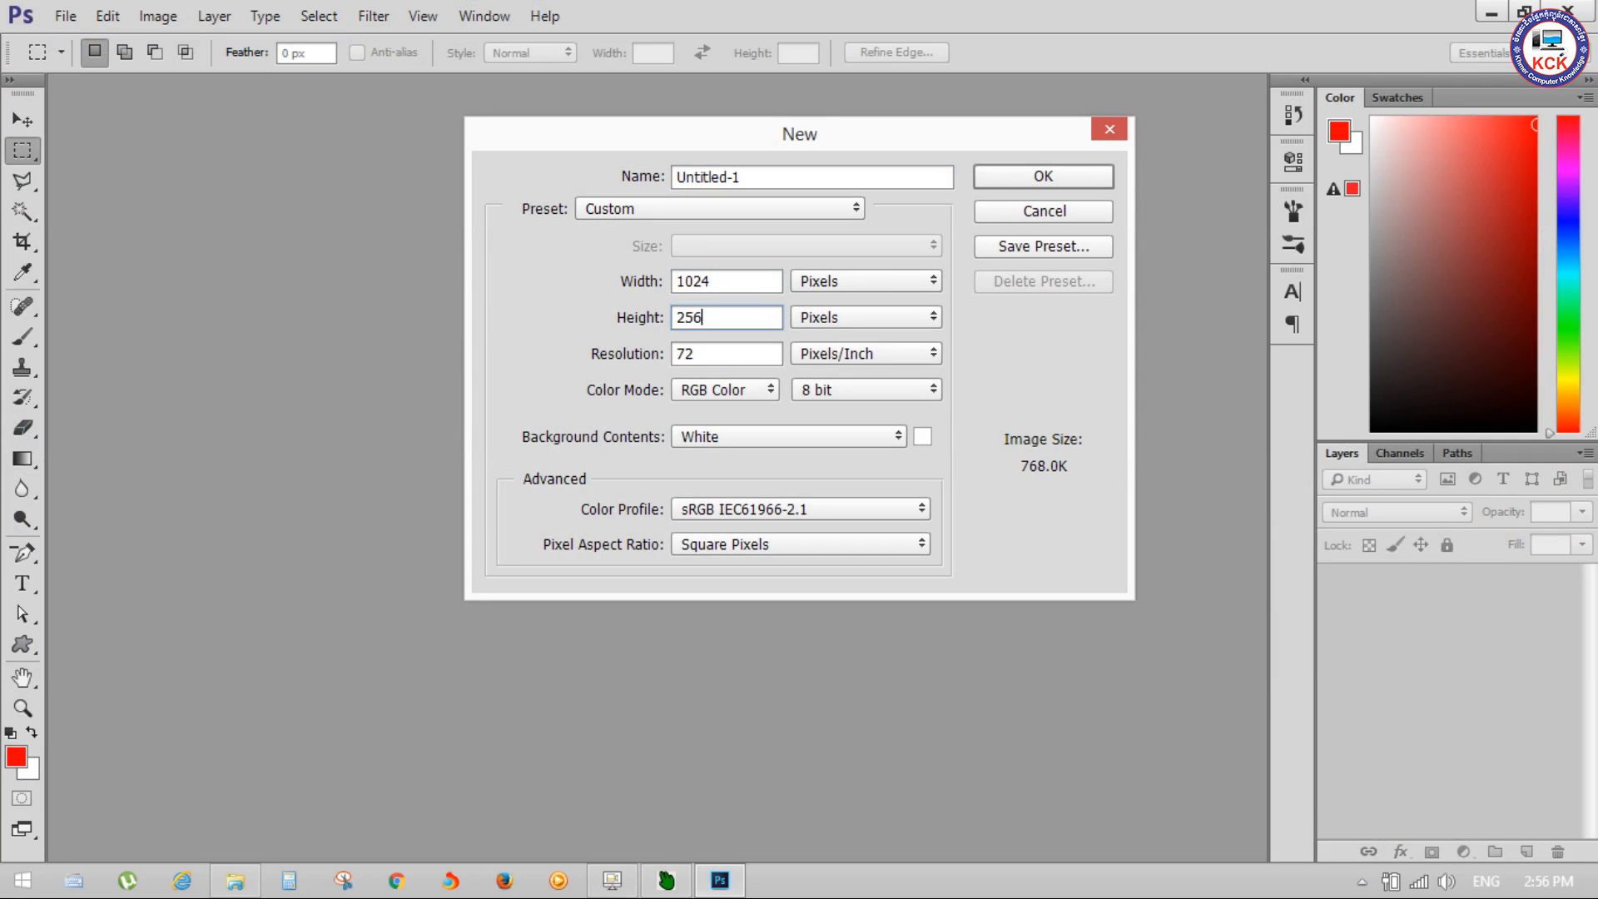
key("Tab")
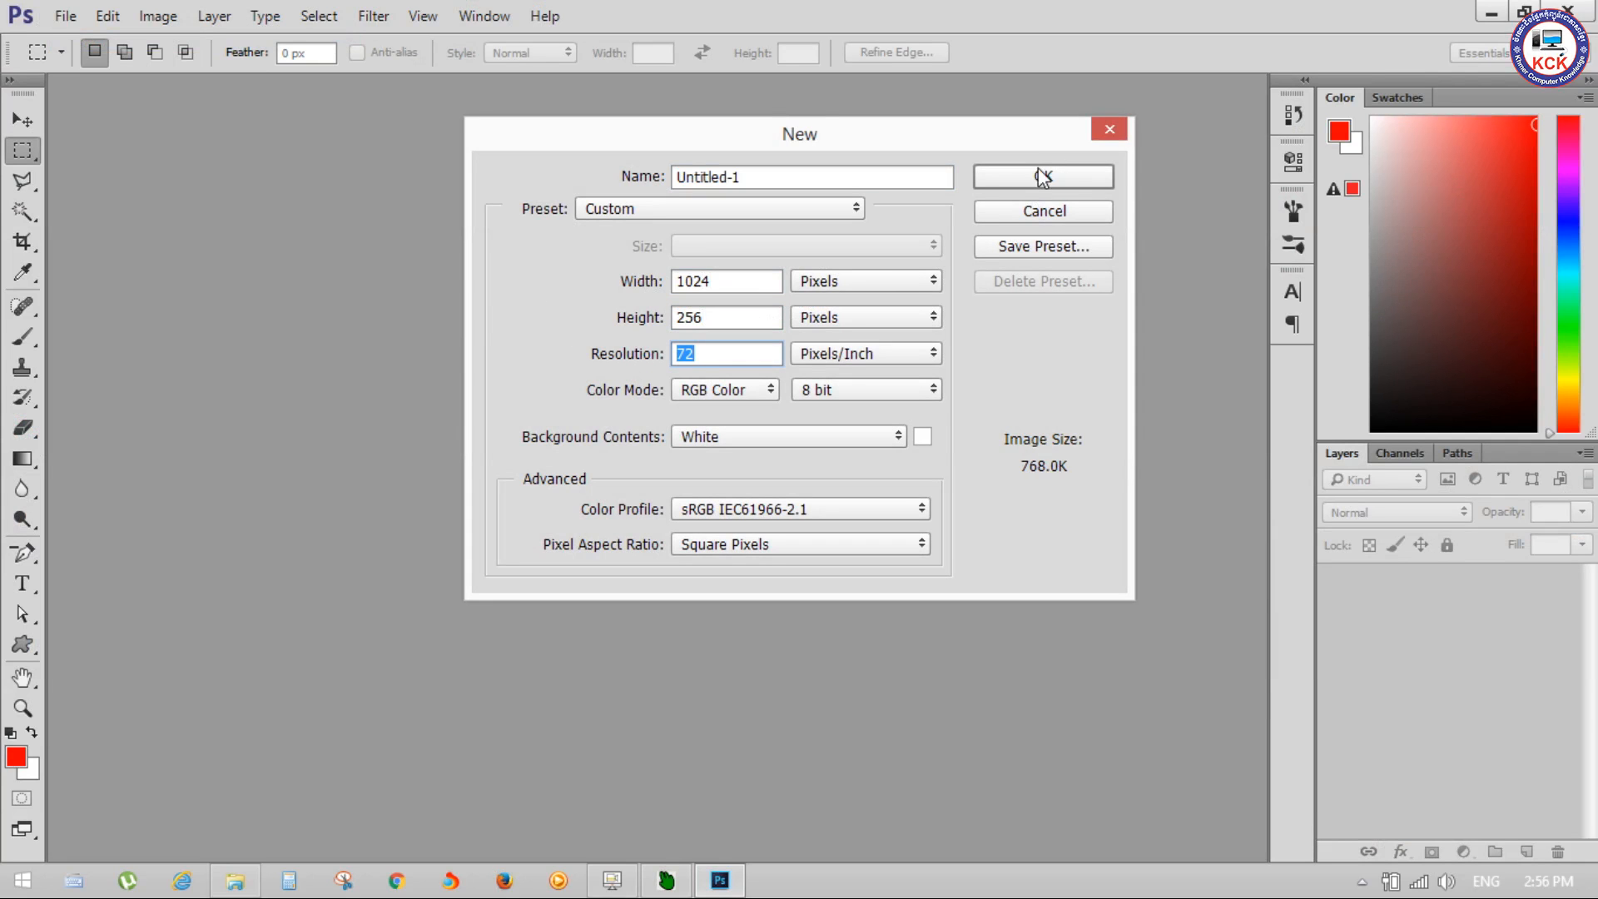
Step: Set the new document's background contents to Transparent and create it
left_click(903, 436)
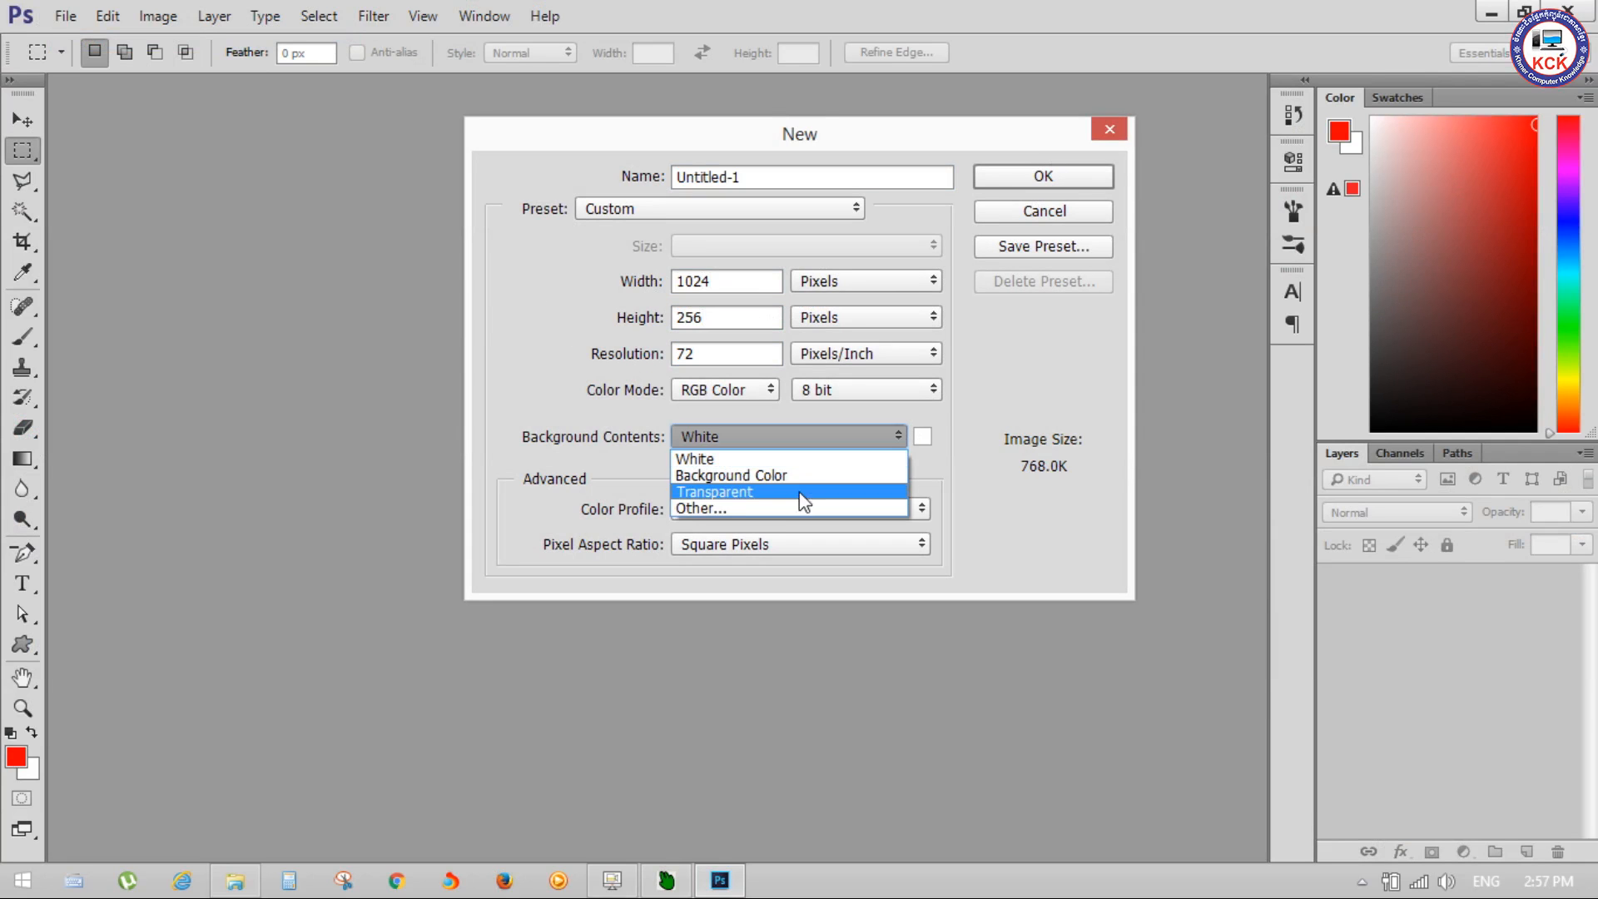
left_click(759, 495)
left_click(1059, 181)
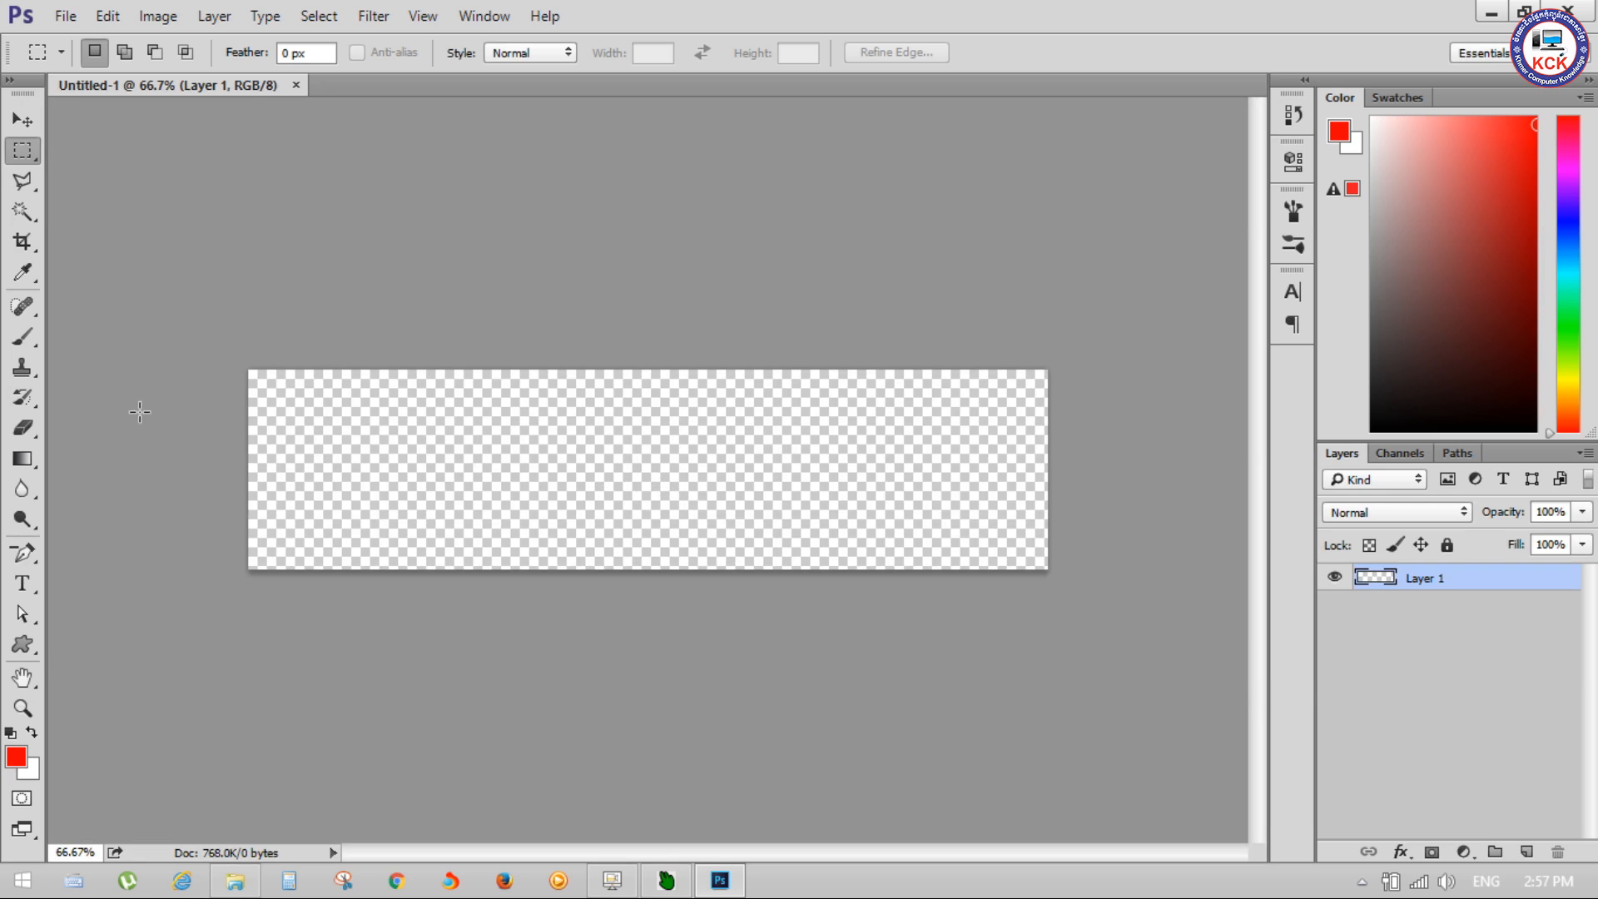
Step: Add the text "KCK" with the Type tool in the lower-left part of the canvas
left_click(31, 580)
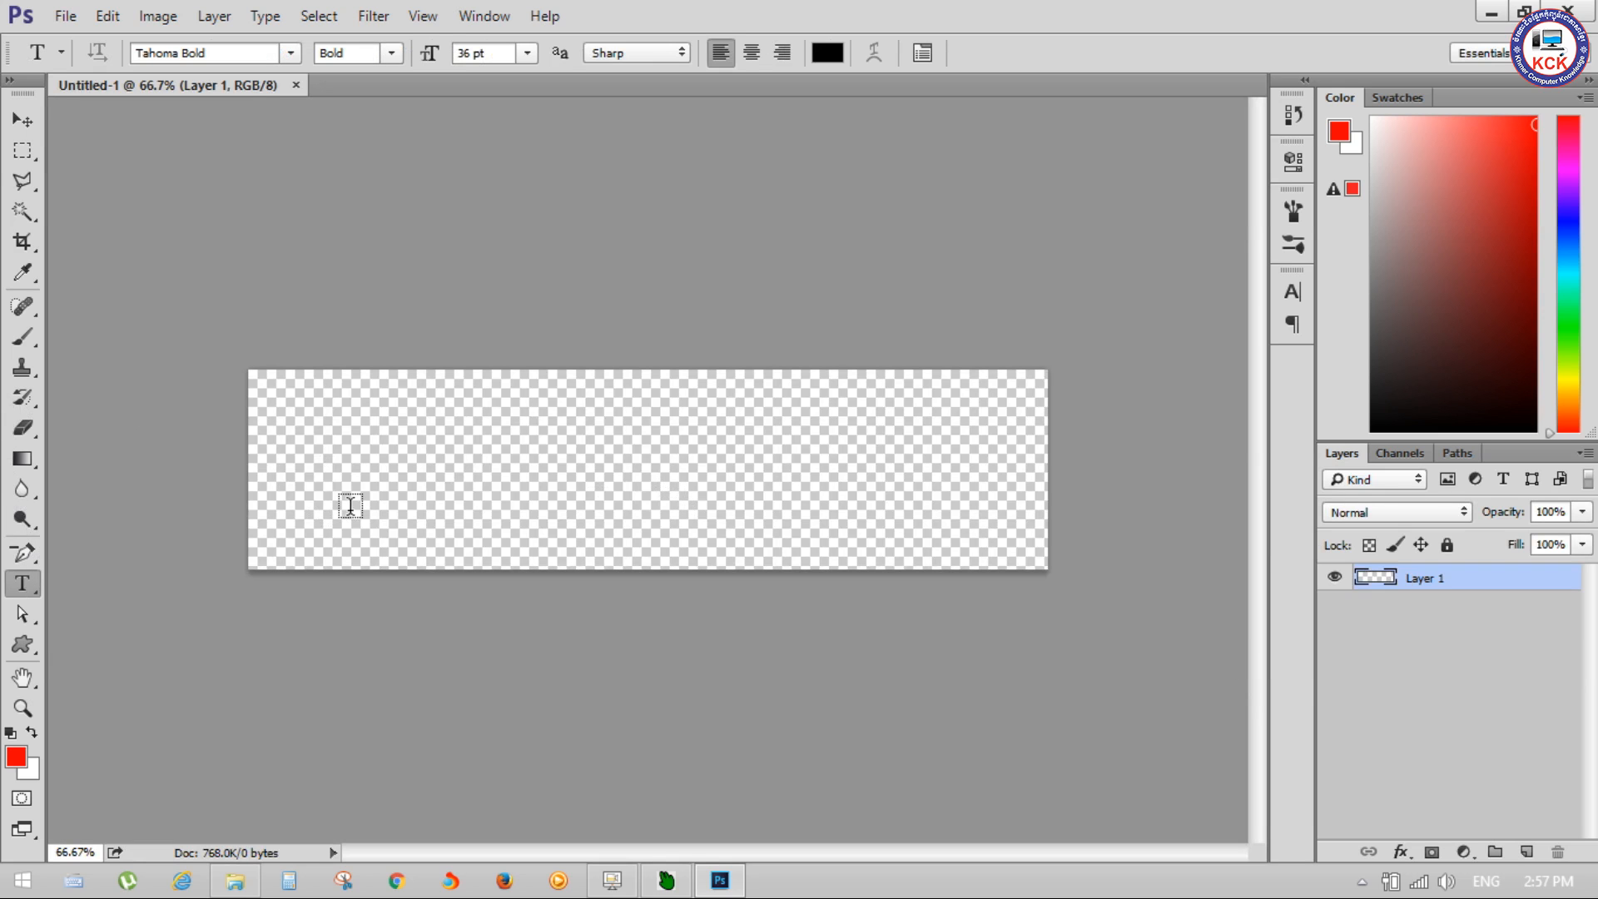
left_click(297, 497)
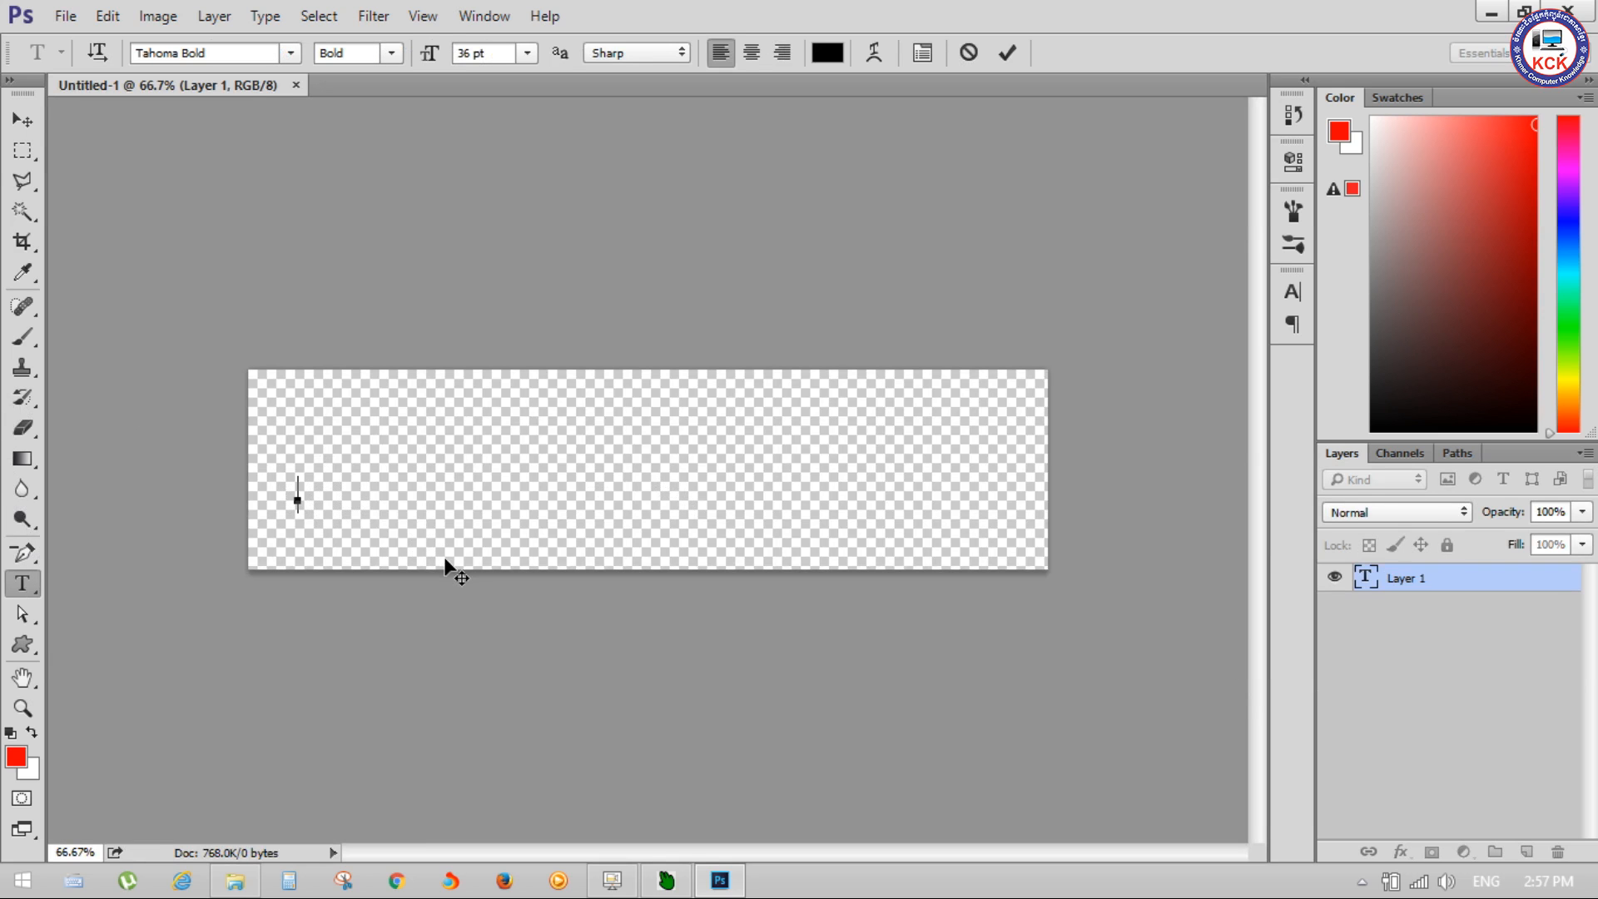
type("CKC")
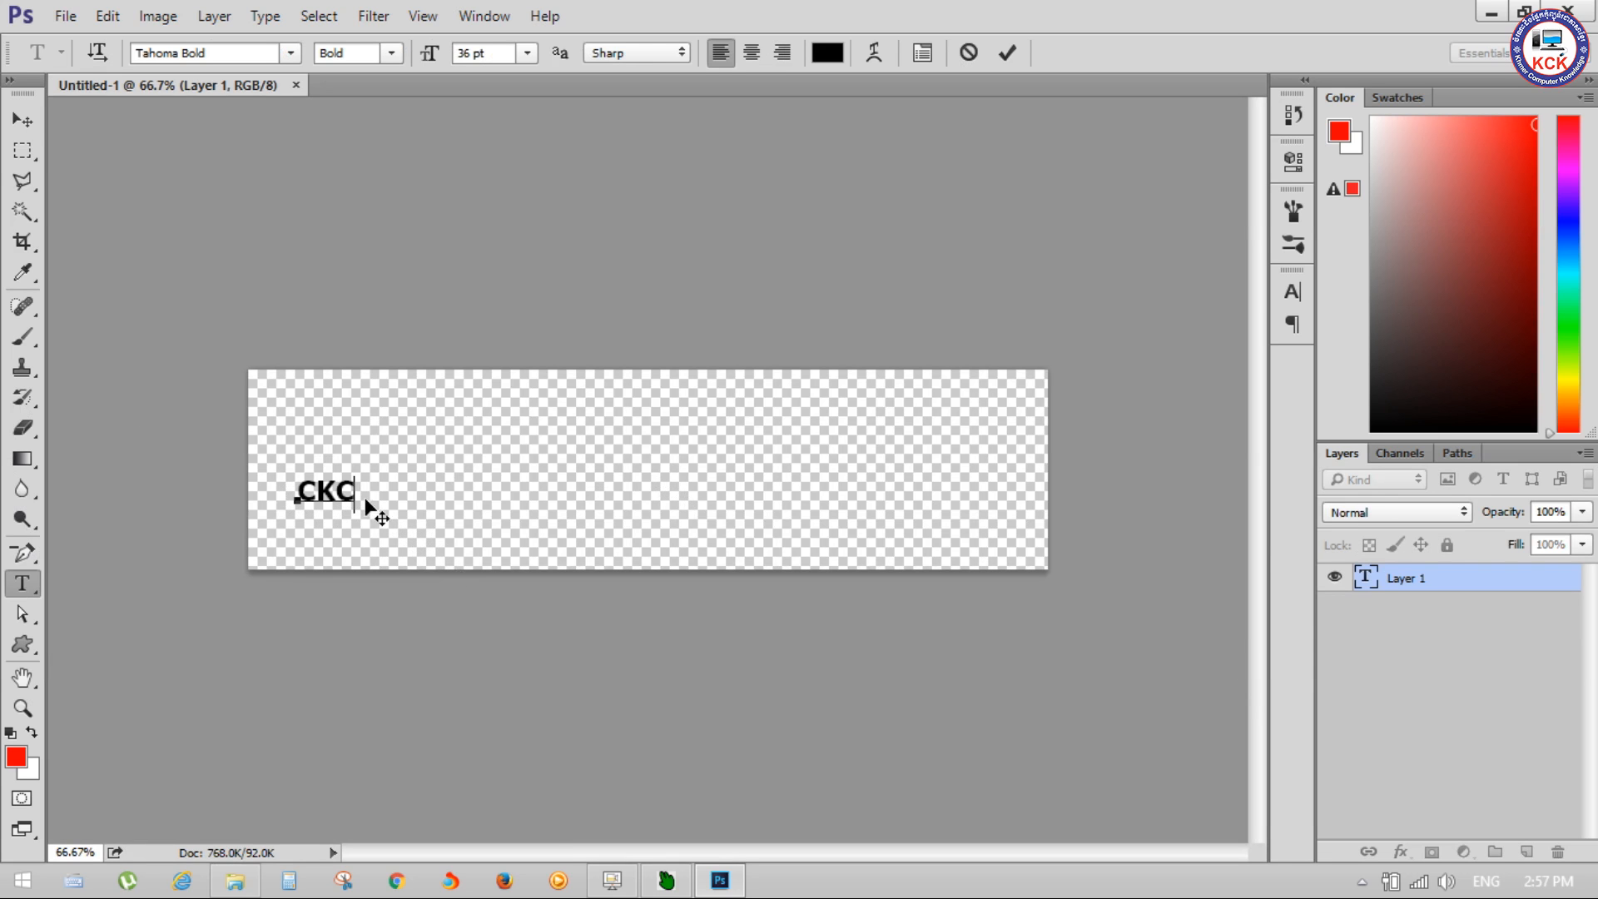
key("Delete")
key("Delete")
key("Delete")
type("KC")
Step: Set the font size of the whole KCK text to 72 pt
left_click_drag(355, 500, 174, 484)
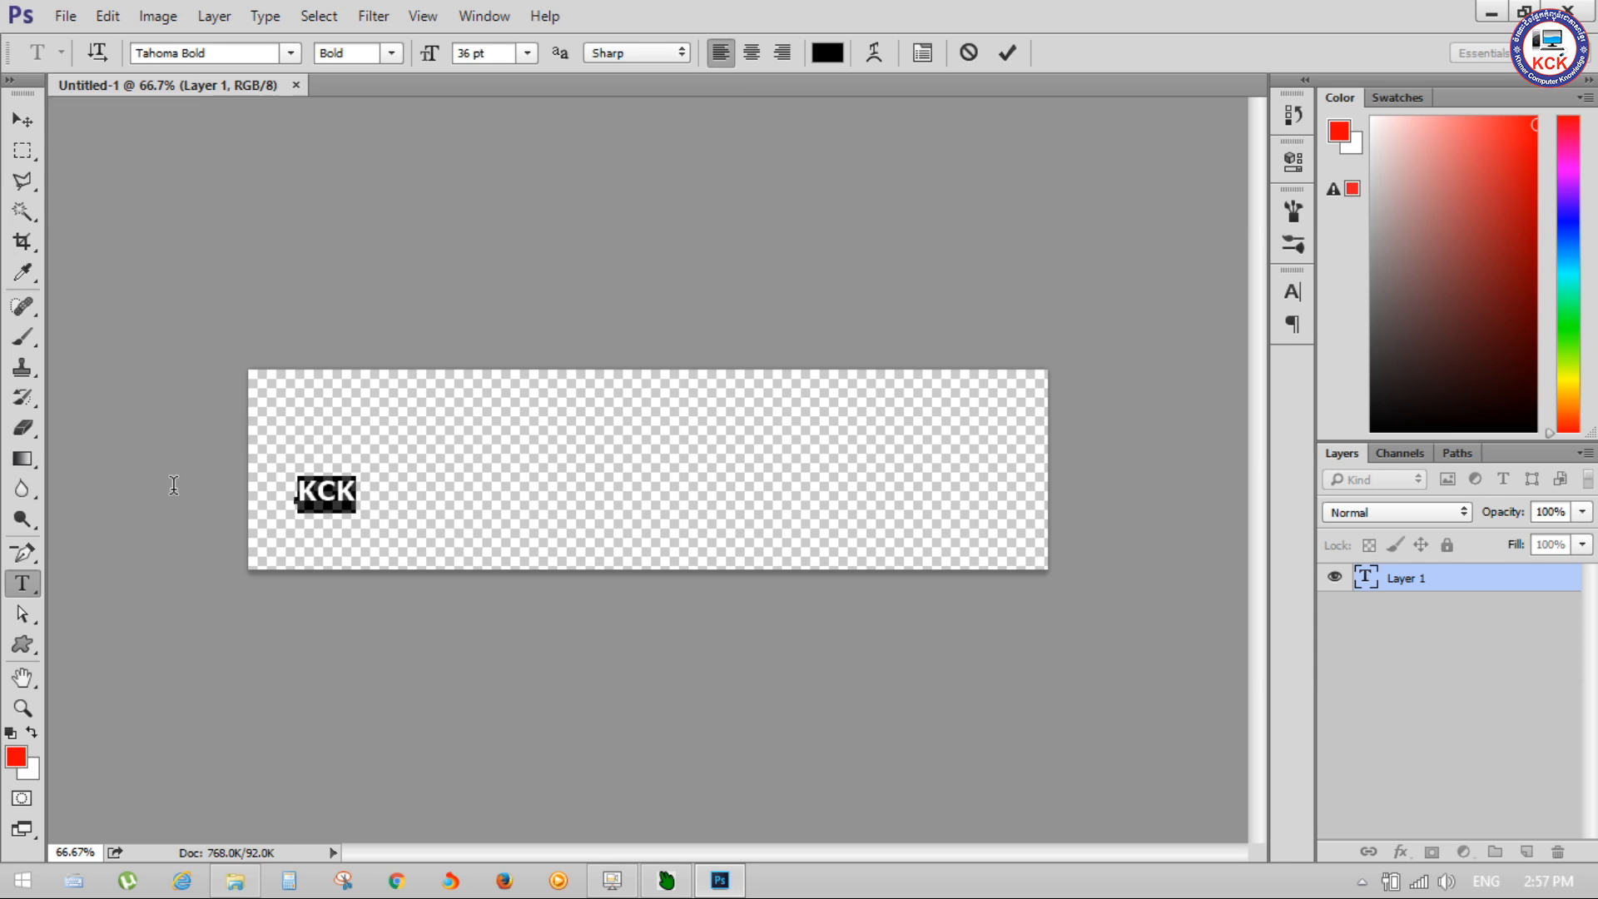
left_click(532, 51)
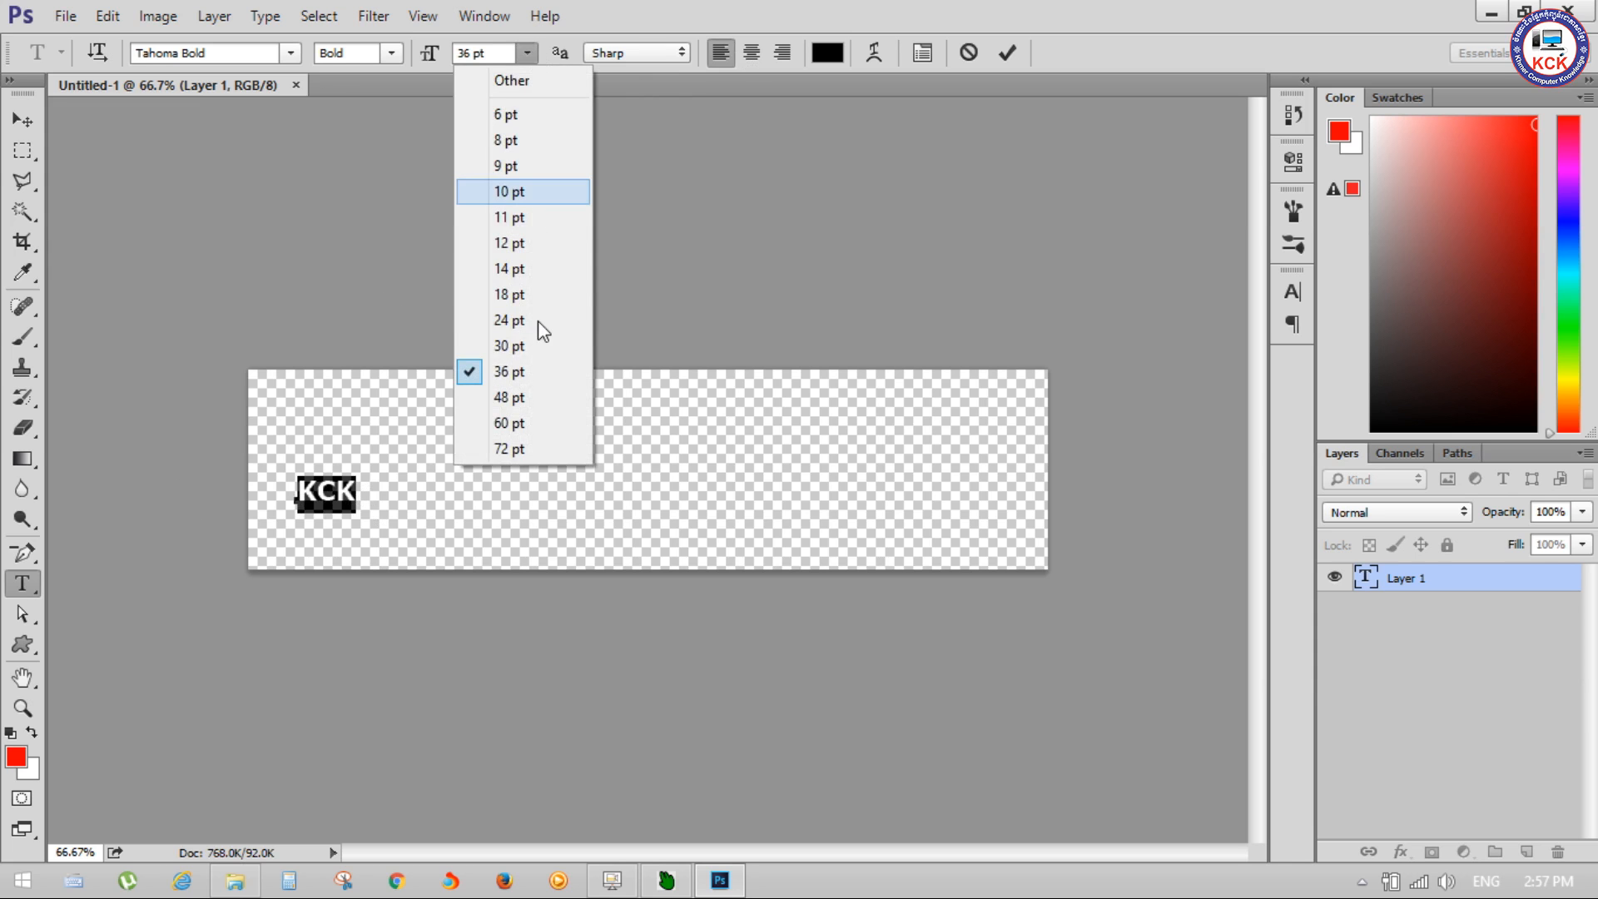
left_click(527, 447)
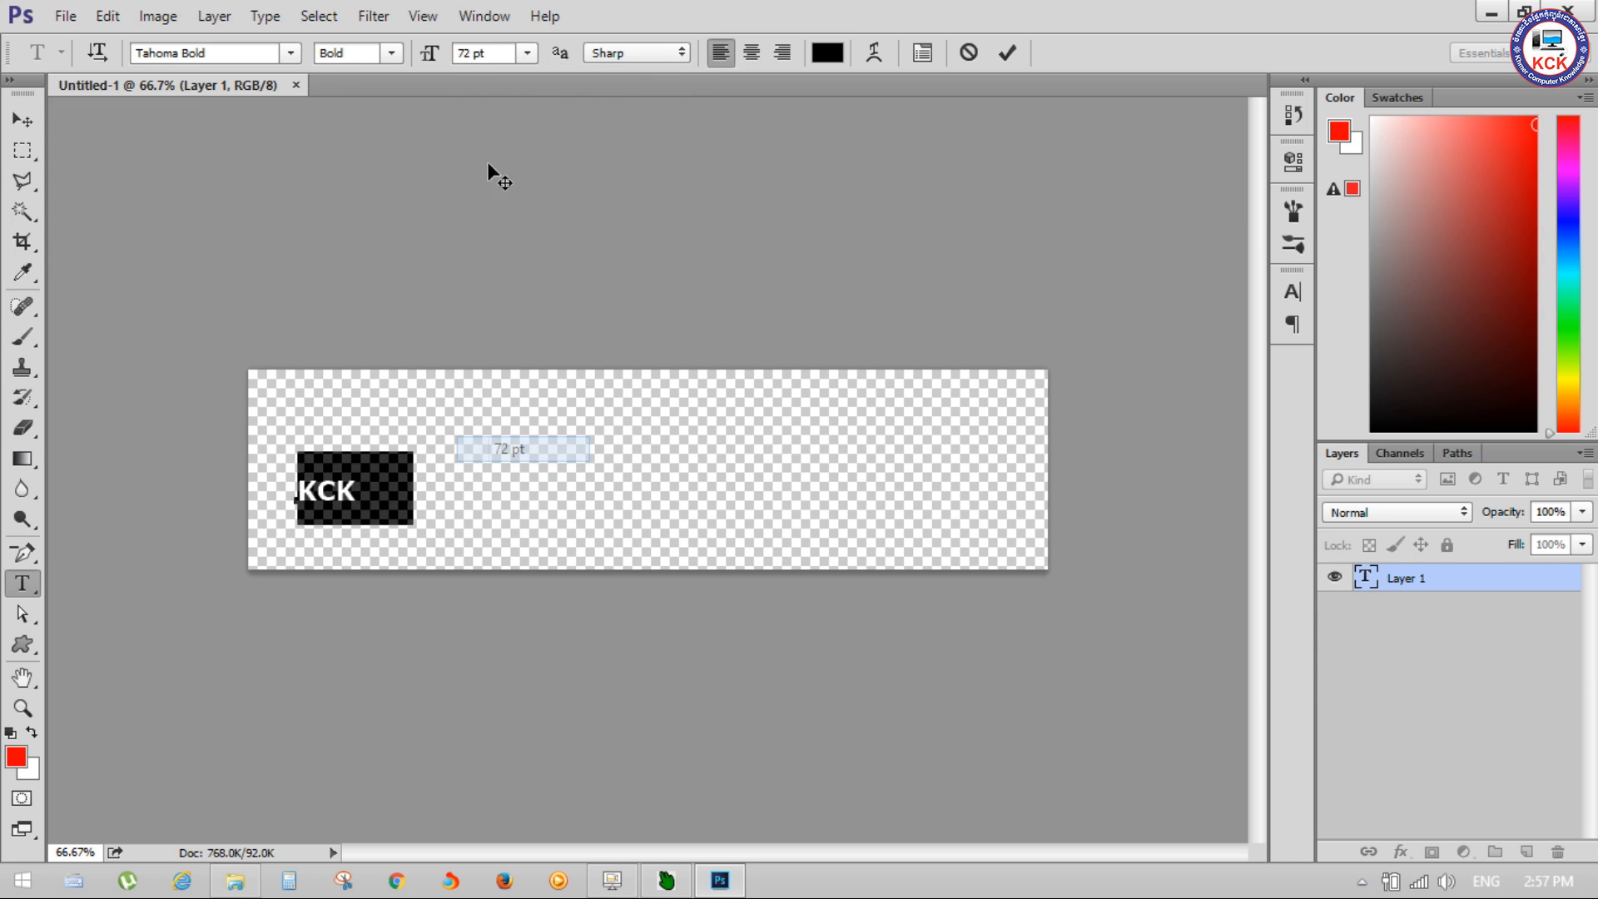
Step: Scale the KCK text to 356.25% and move it so the letters fit within the canvas height
left_click(22, 120)
left_click_drag(399, 486, 713, 707)
key("ctrl+t")
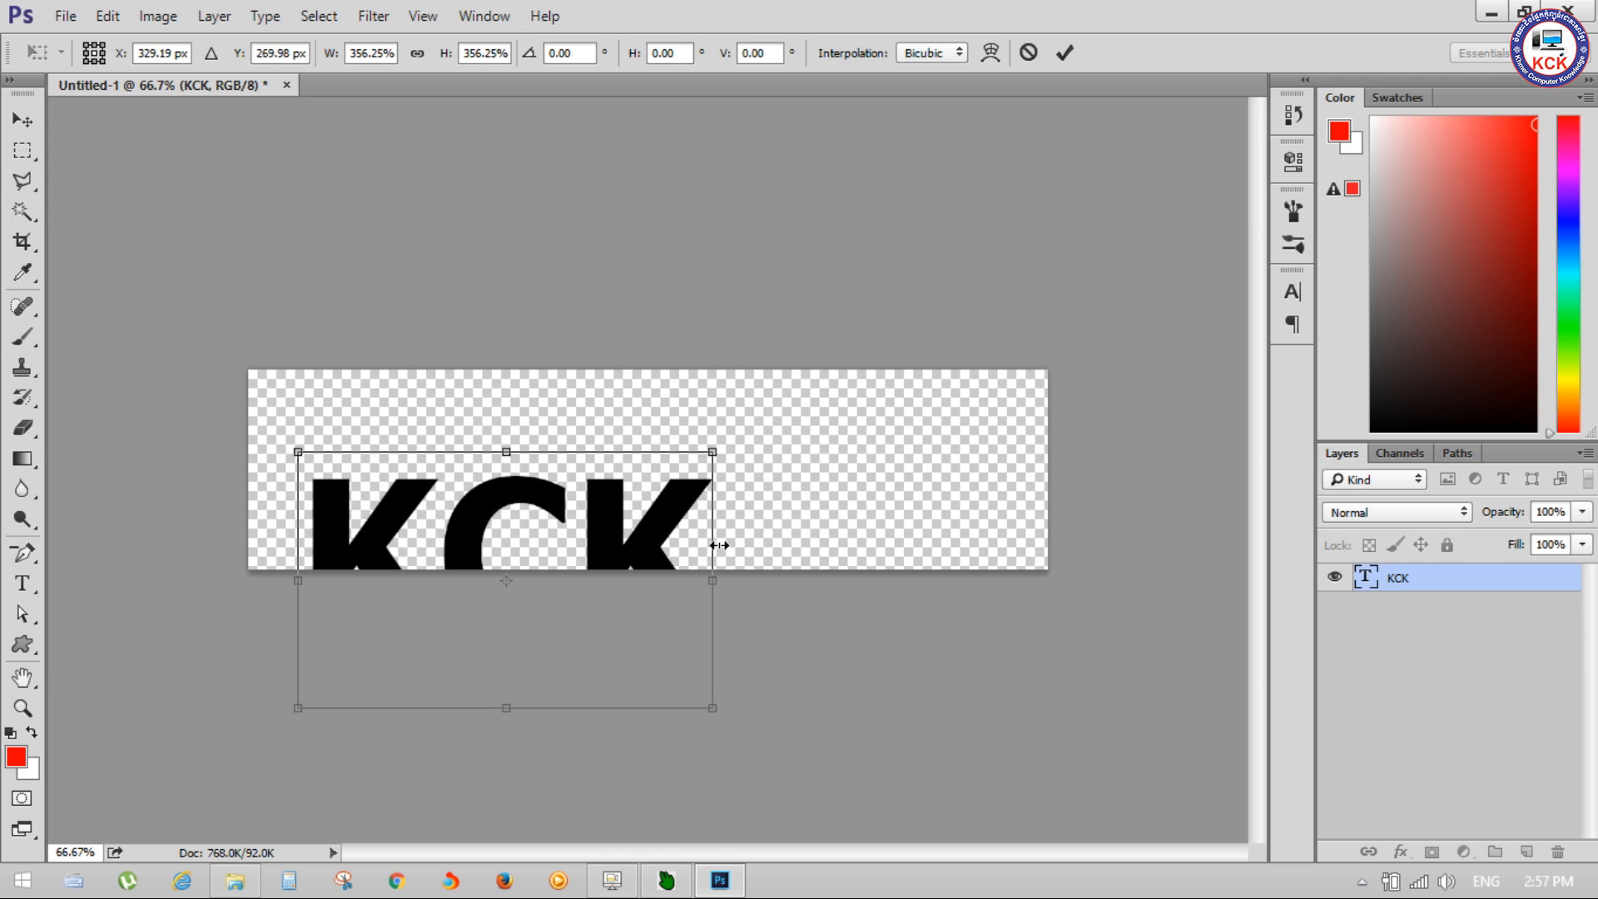
left_click_drag(661, 537, 634, 446)
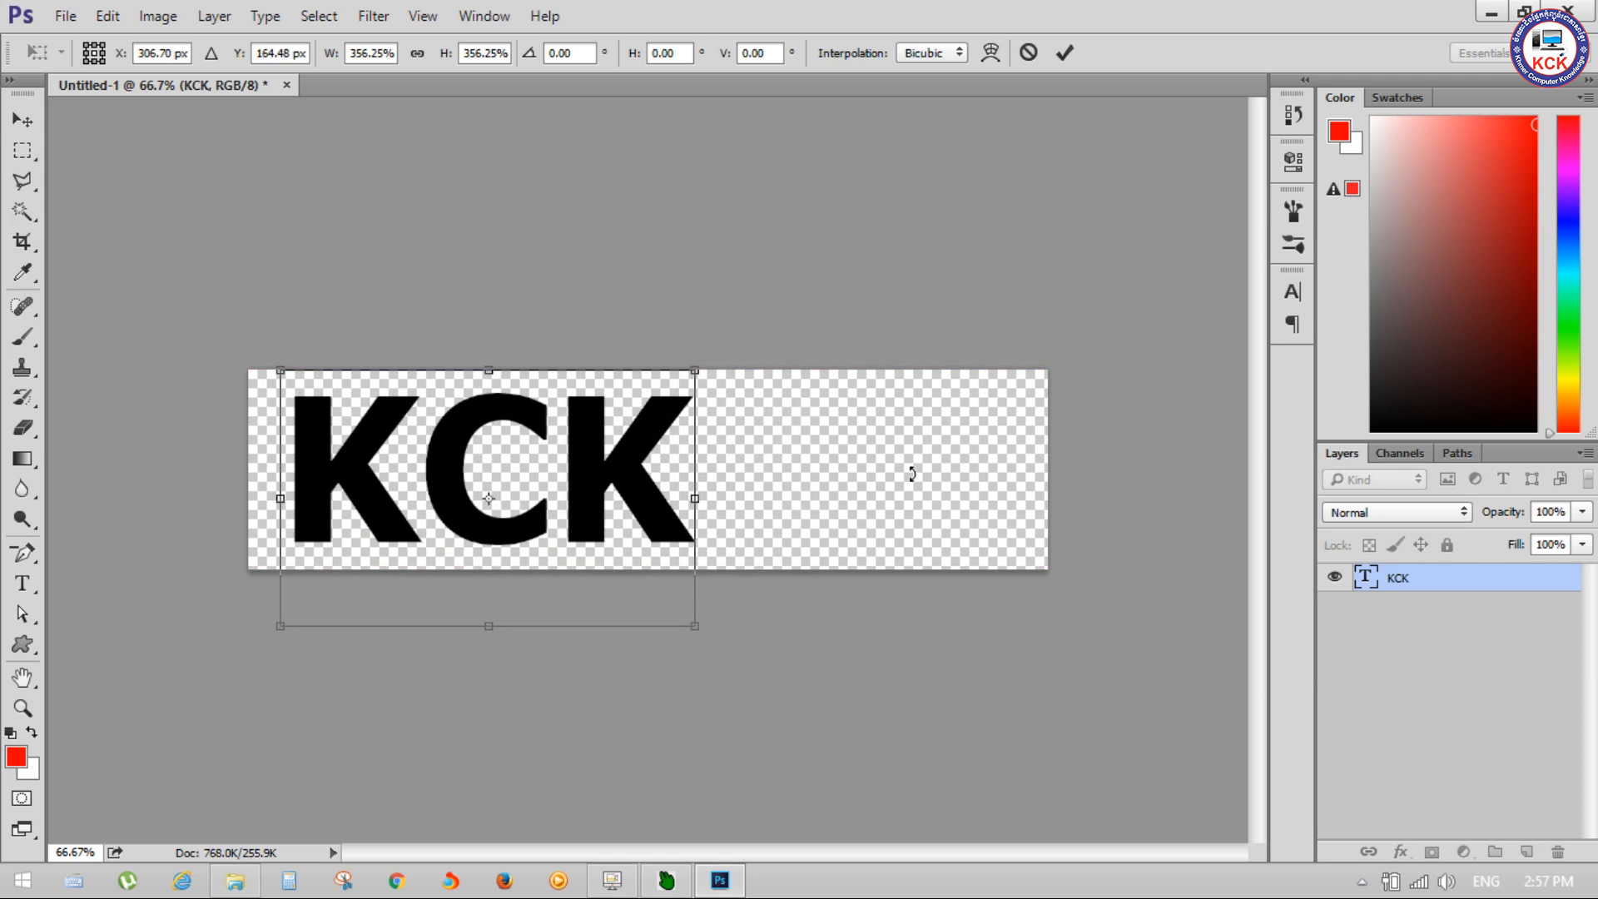
key("Return")
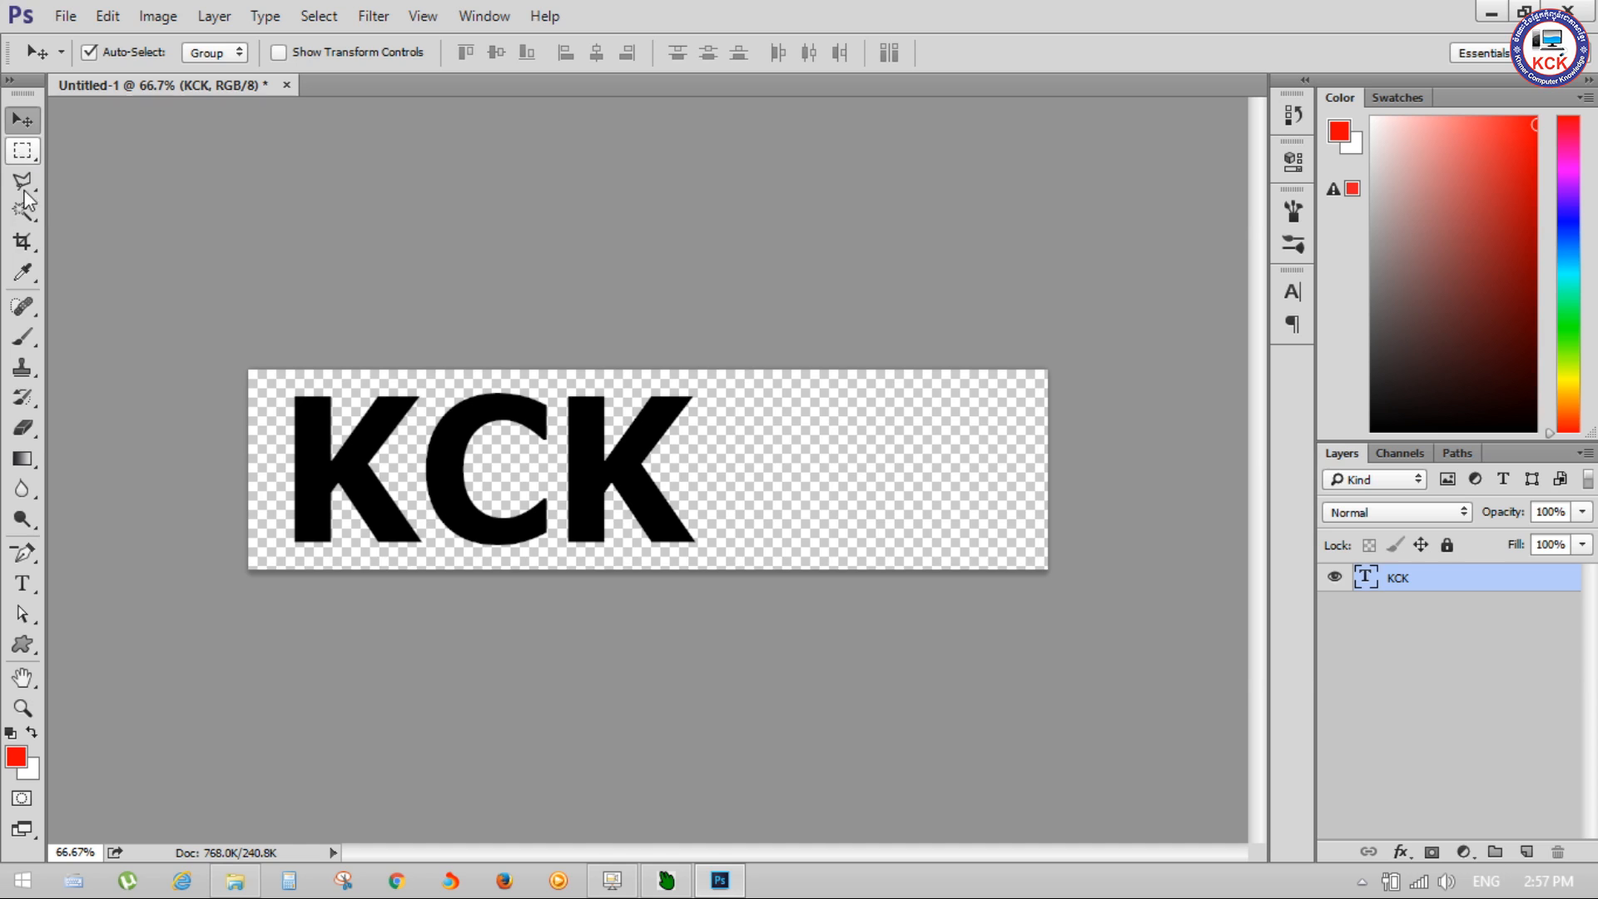
Step: Crop away the empty canvas to the right of the KCK text and return to the Move tool
left_click(25, 243)
left_click_drag(1041, 466, 882, 472)
key("Return")
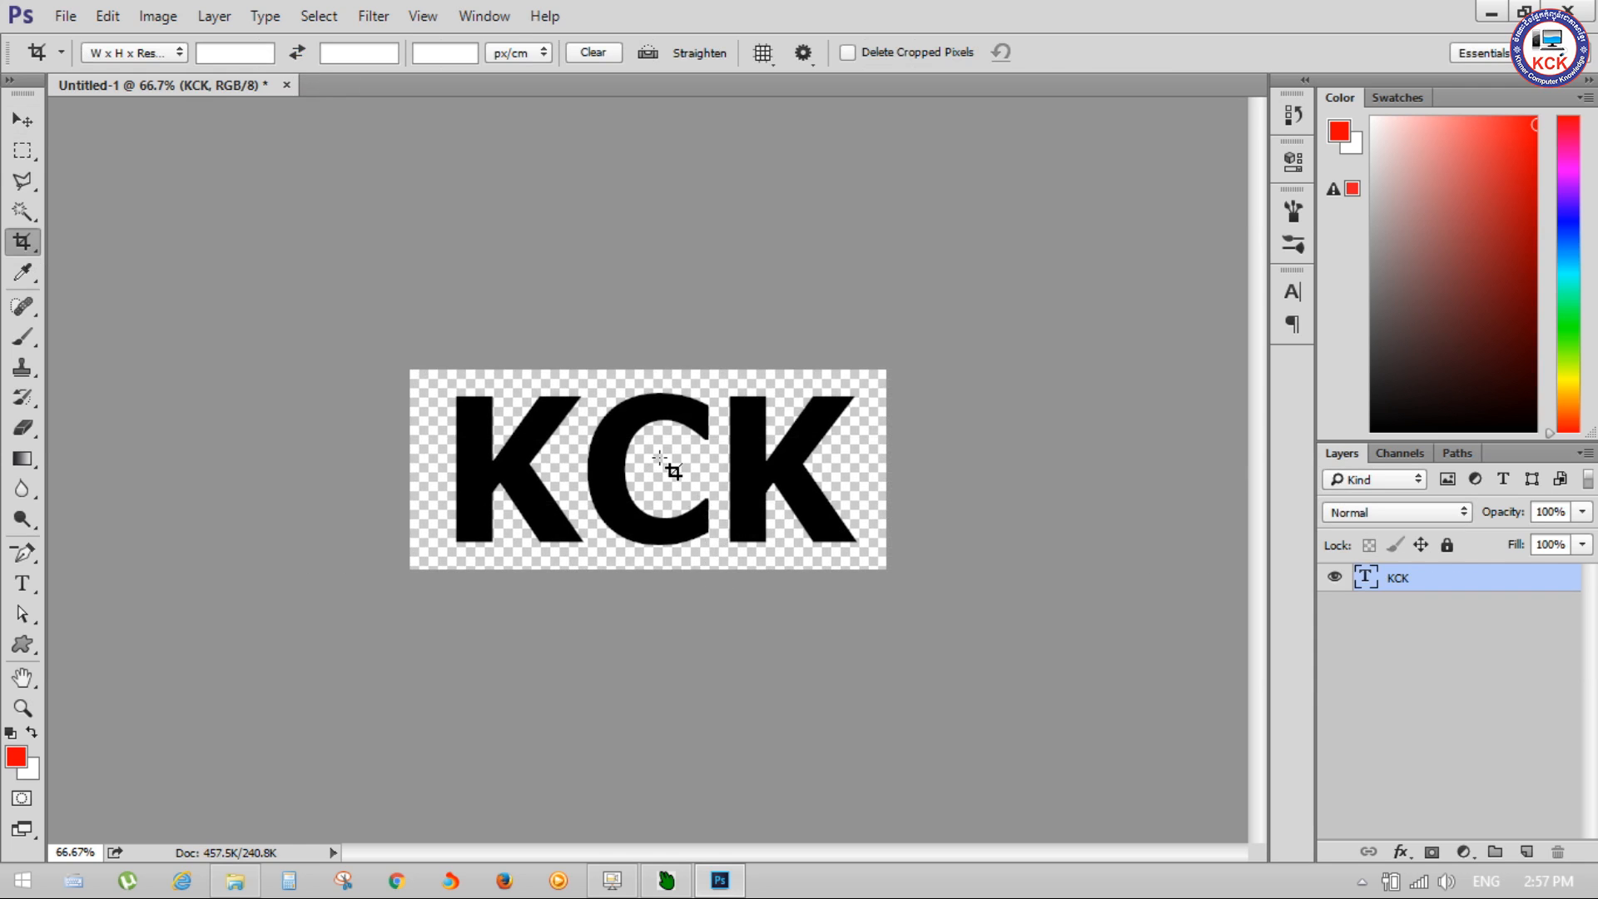
left_click(25, 121)
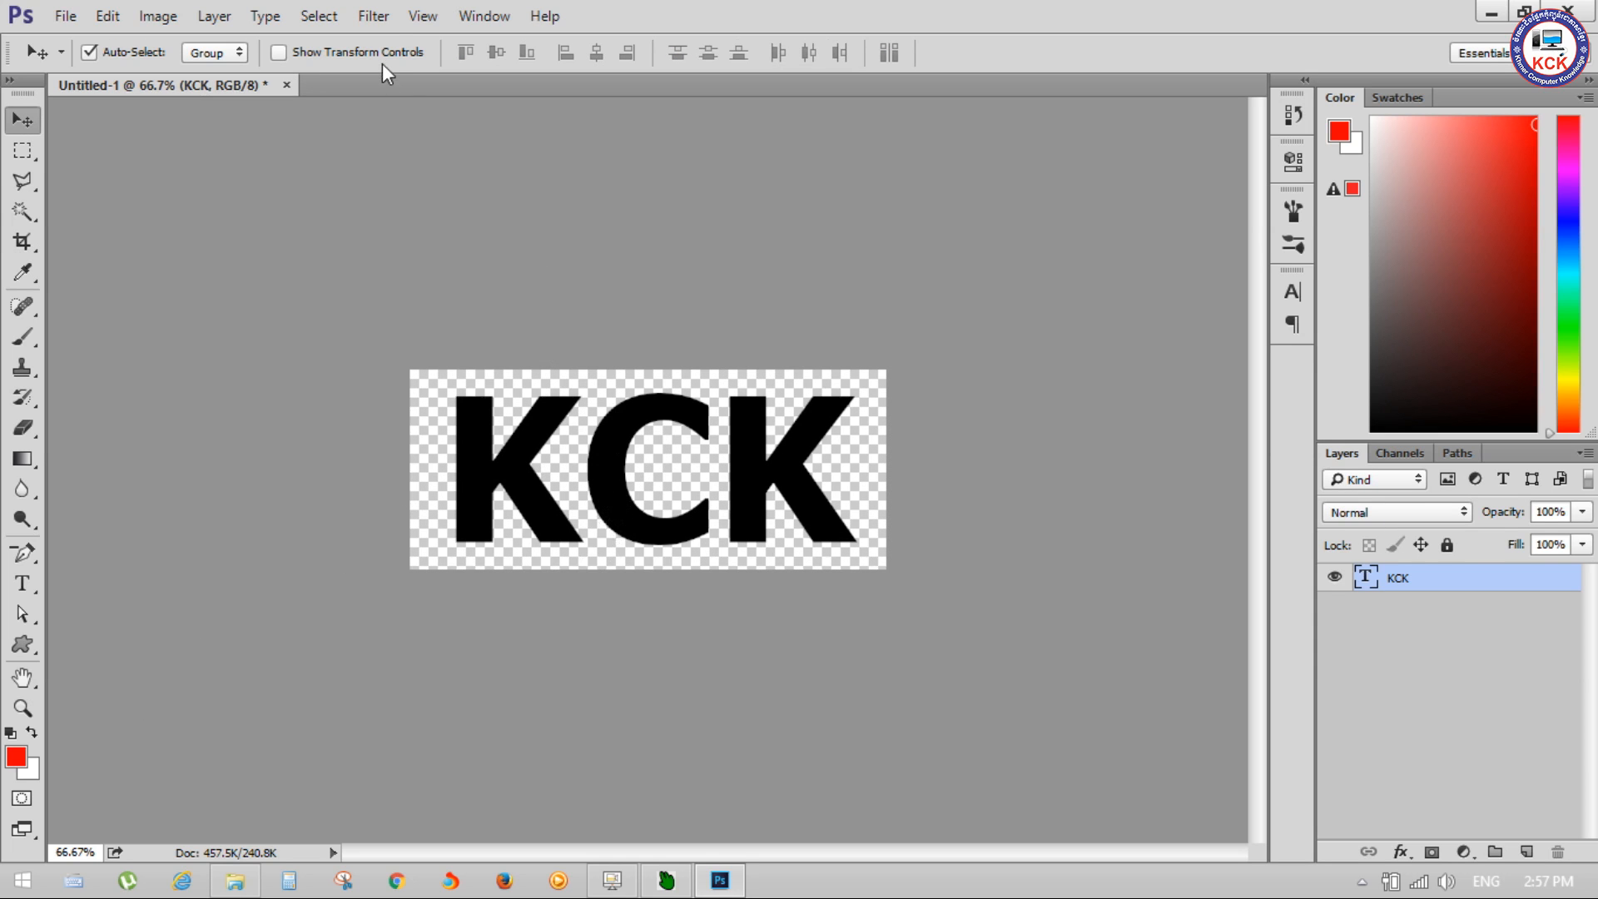
left_click(366, 18)
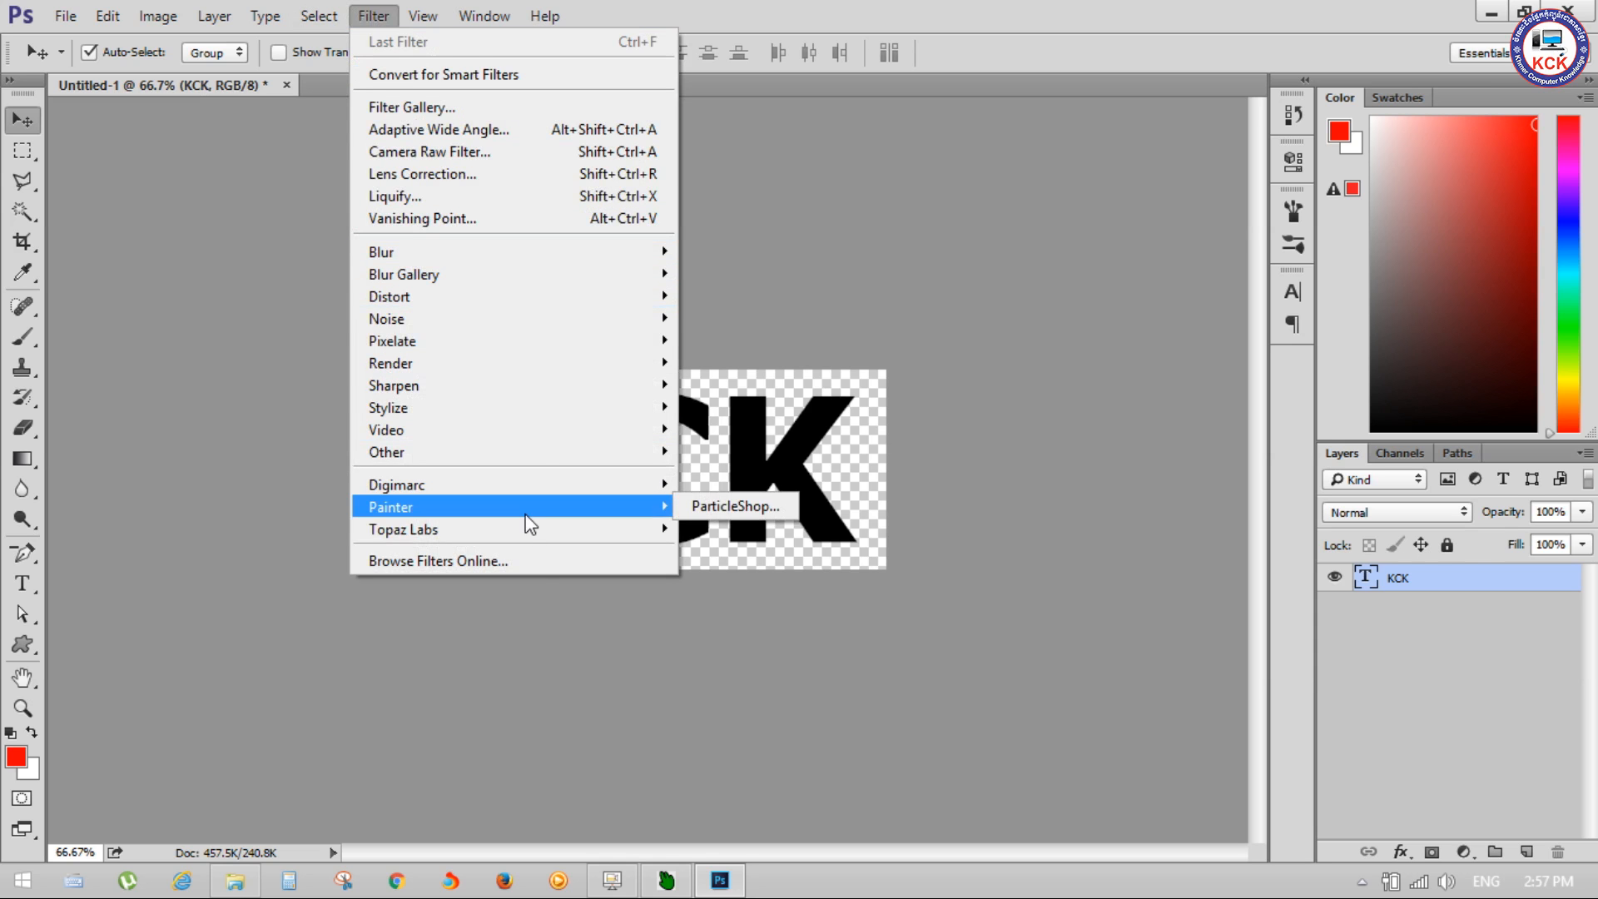
mouse_move(541, 442)
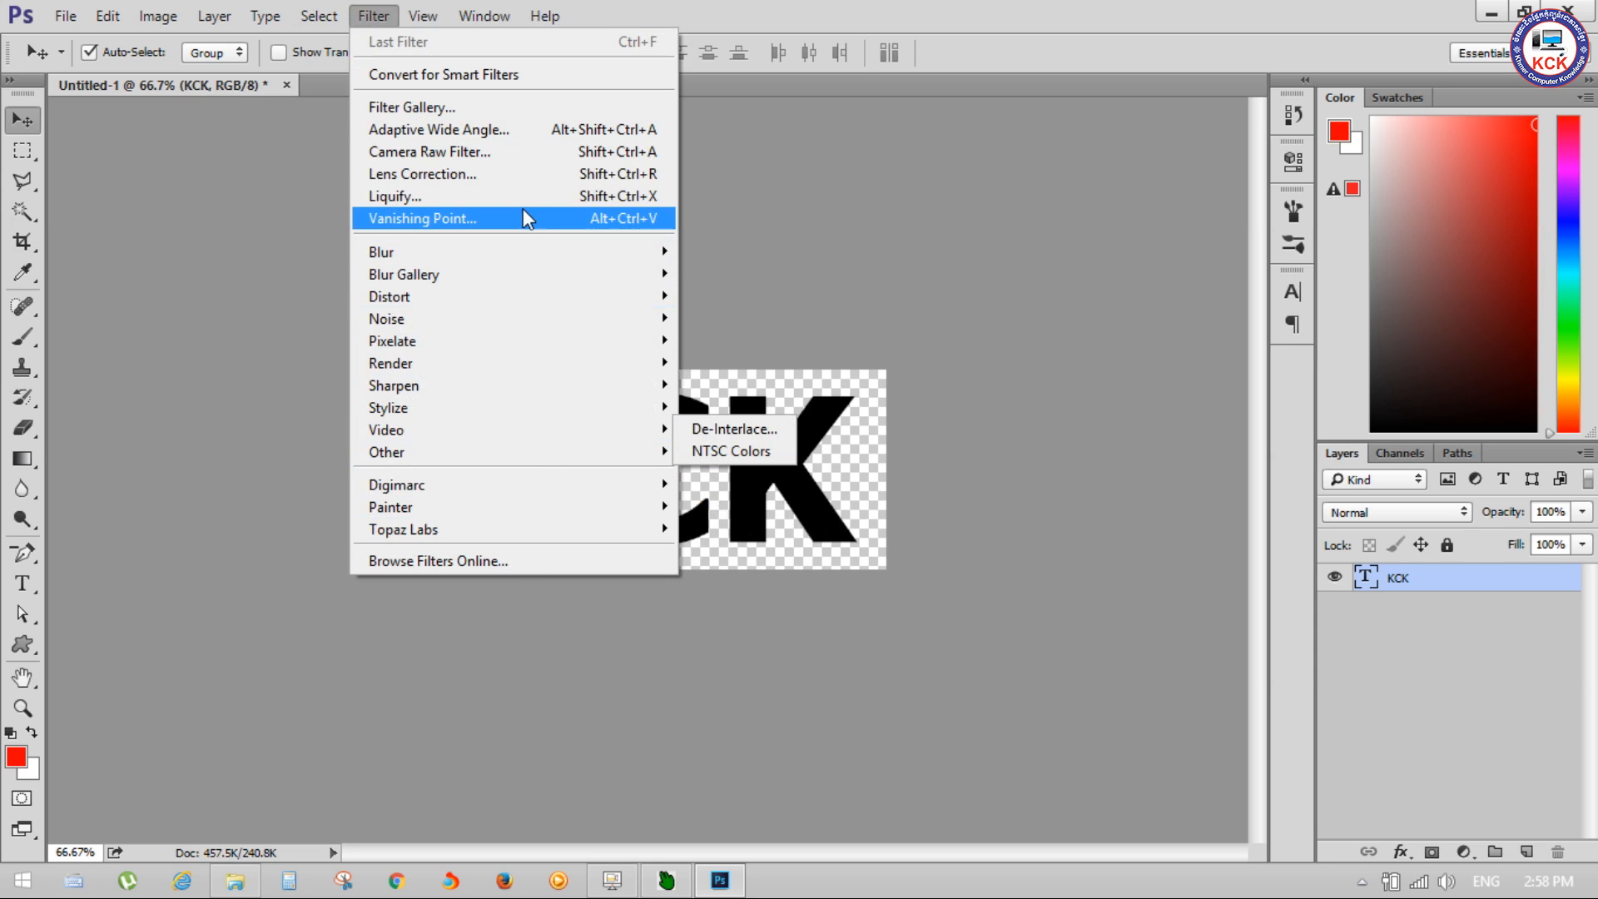
mouse_move(519, 410)
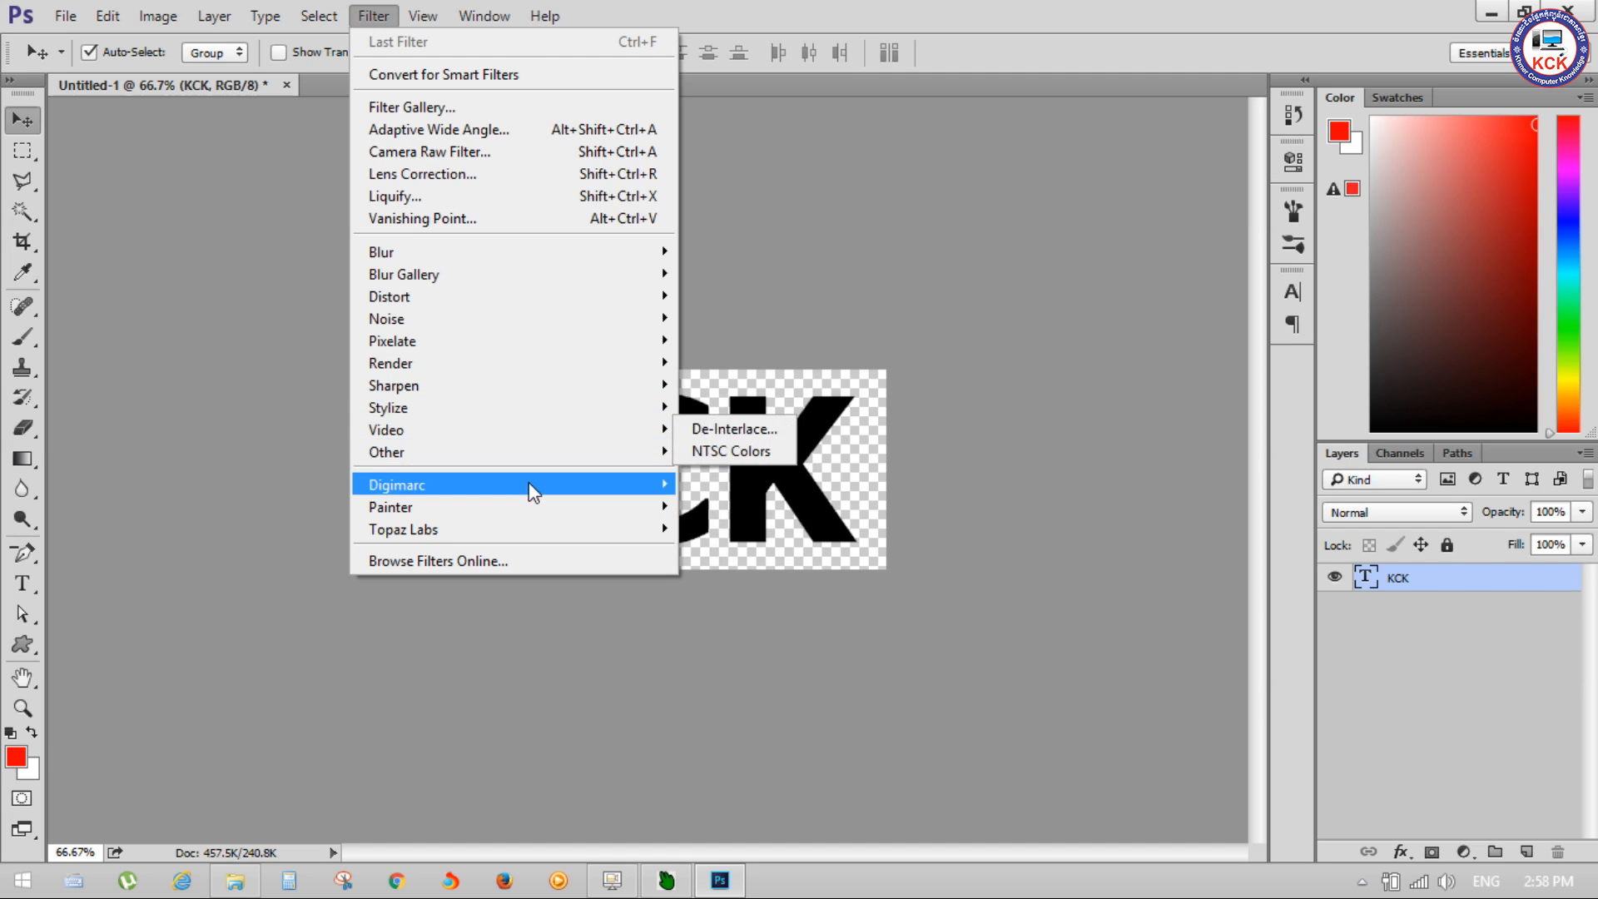
mouse_move(517, 521)
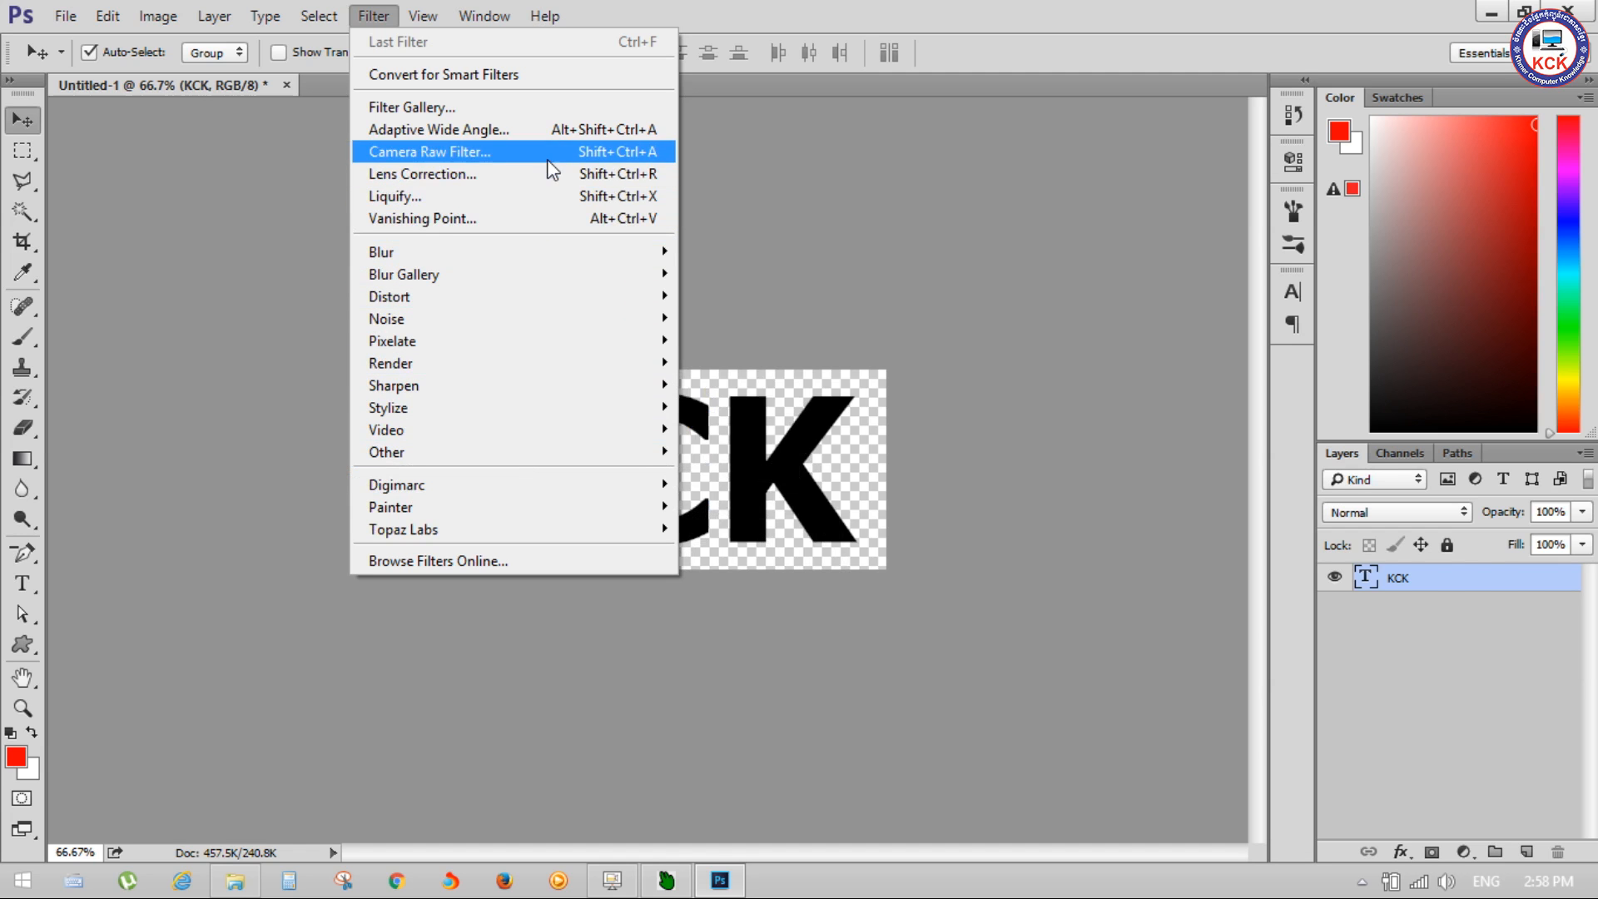
mouse_move(573, 296)
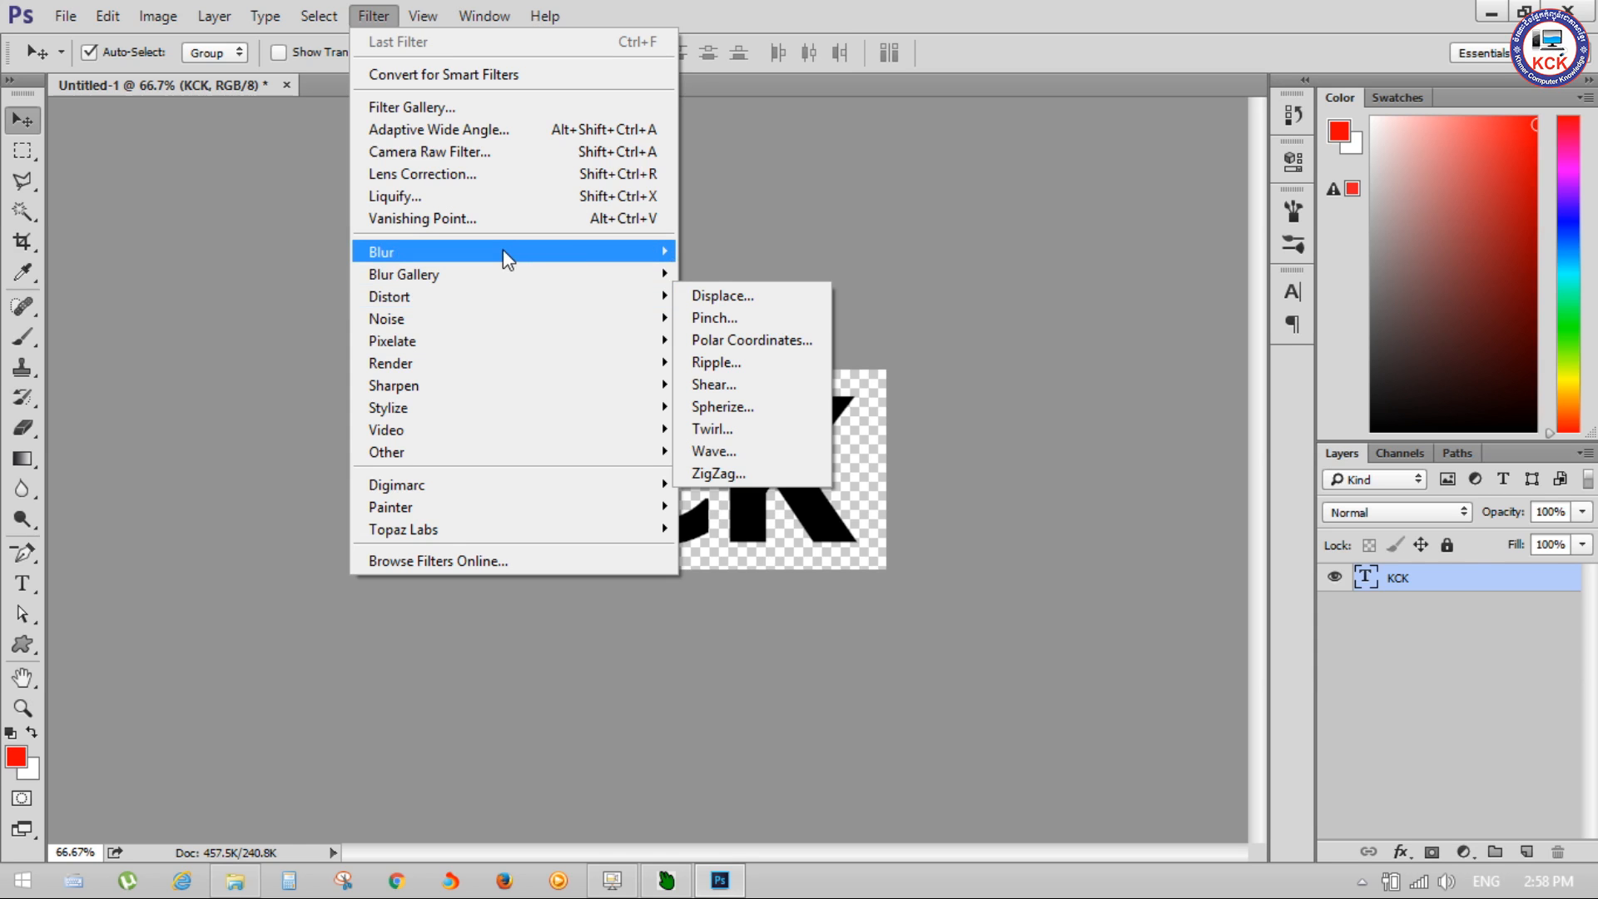
mouse_move(503, 248)
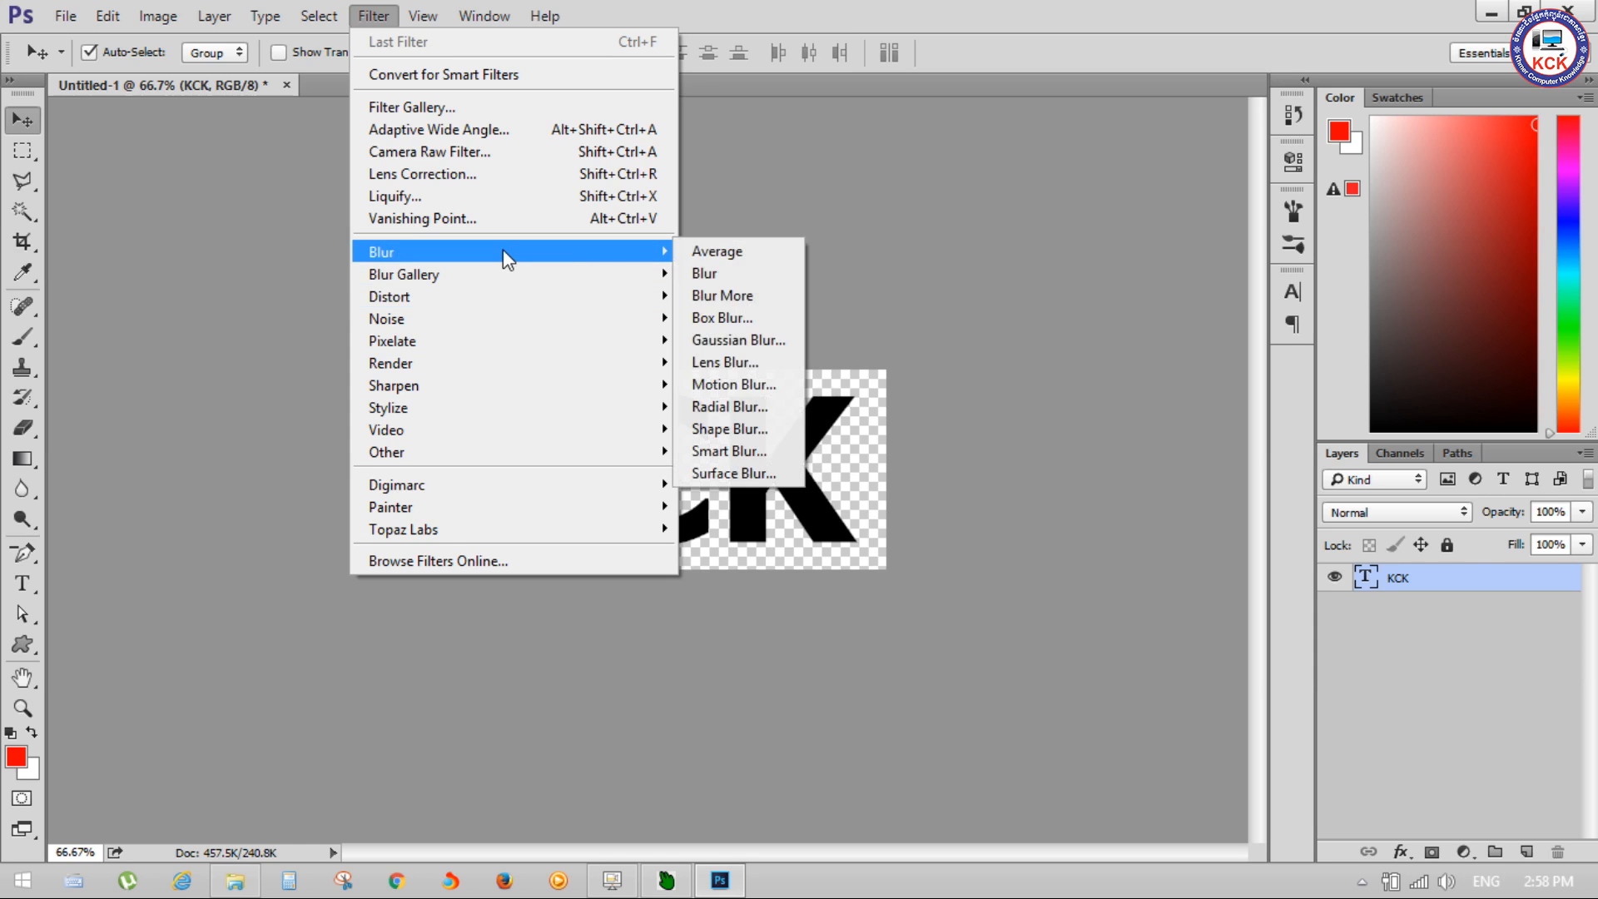
left_click(759, 340)
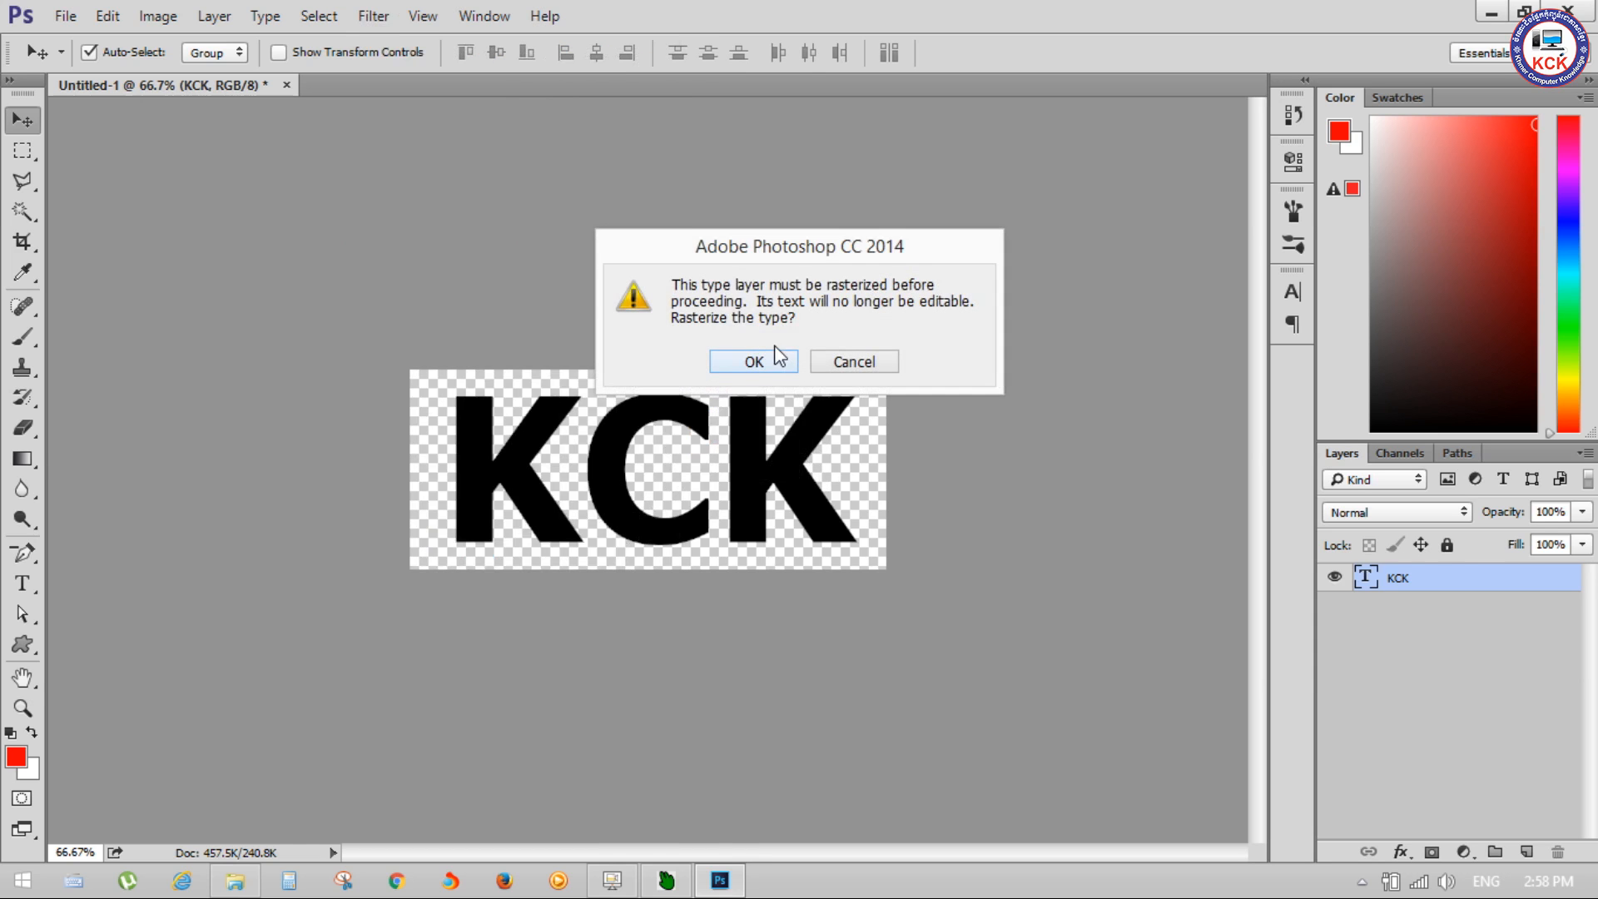
left_click(773, 360)
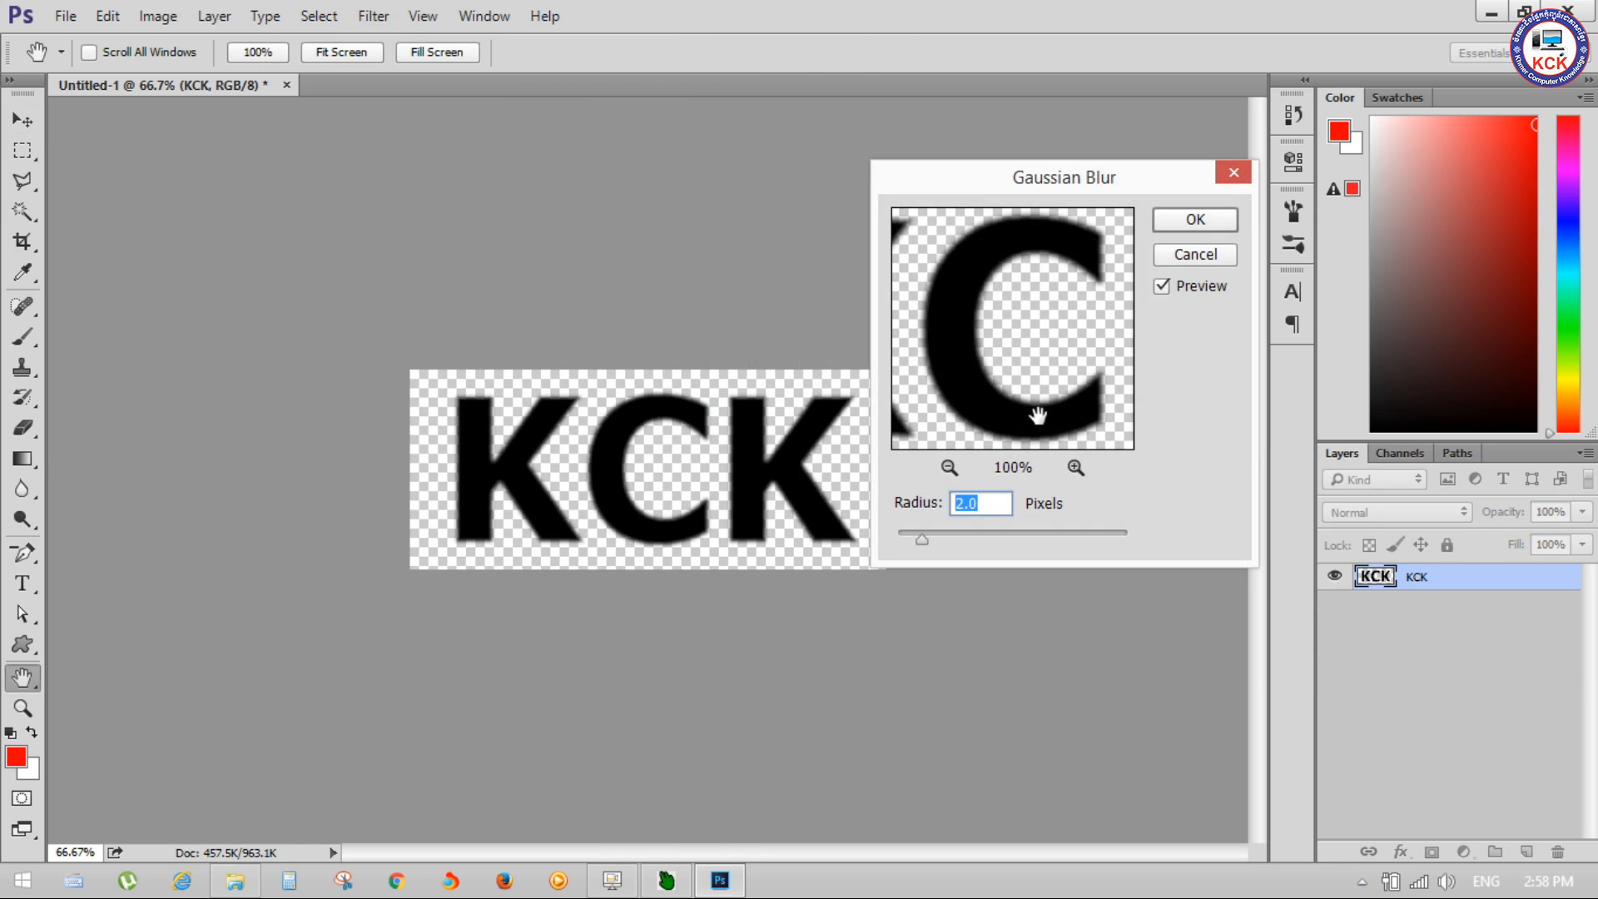
left_click(1226, 181)
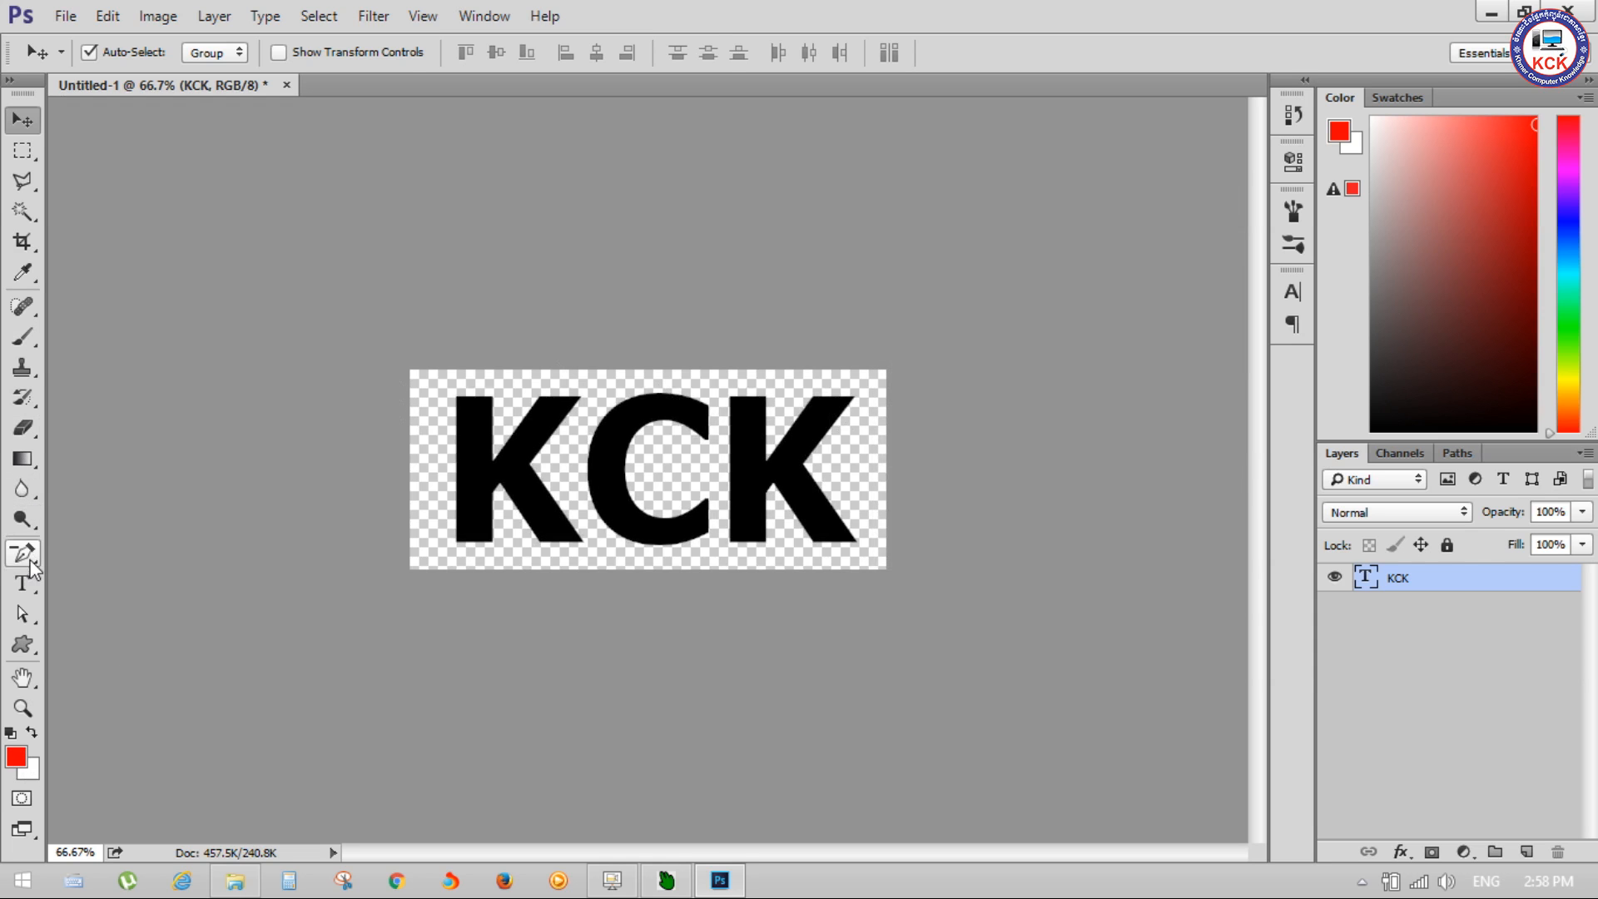
Step: Recolour the whole KCK text dark orange, using a hue of 27°, and return to the Move tool
left_click(22, 583)
left_click(550, 452)
double_click(550, 451)
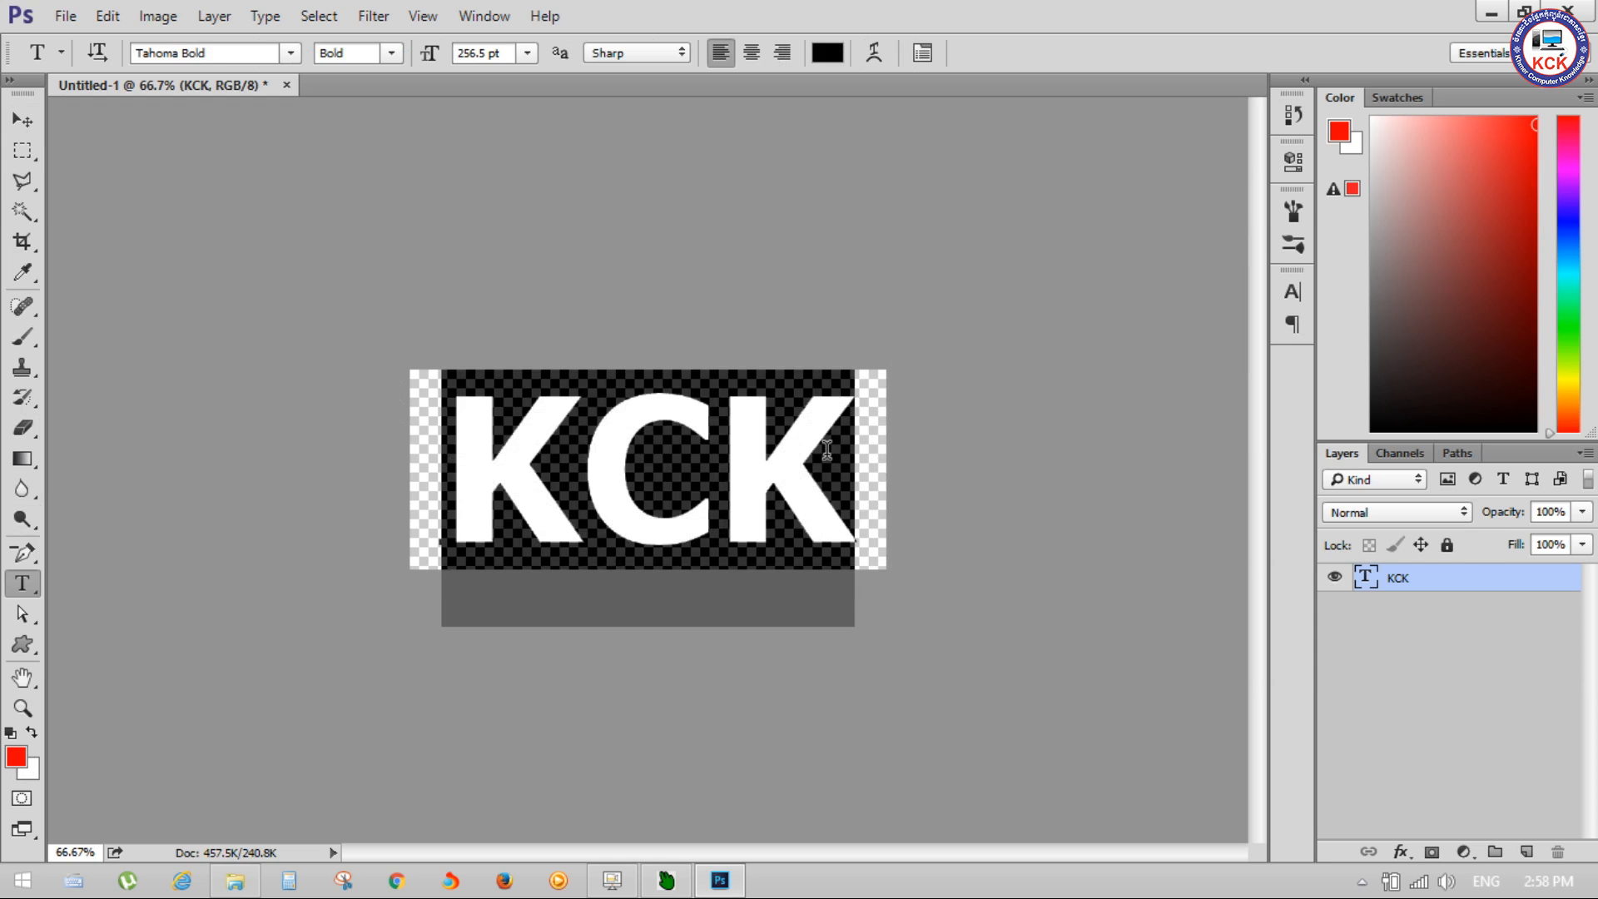
left_click(829, 52)
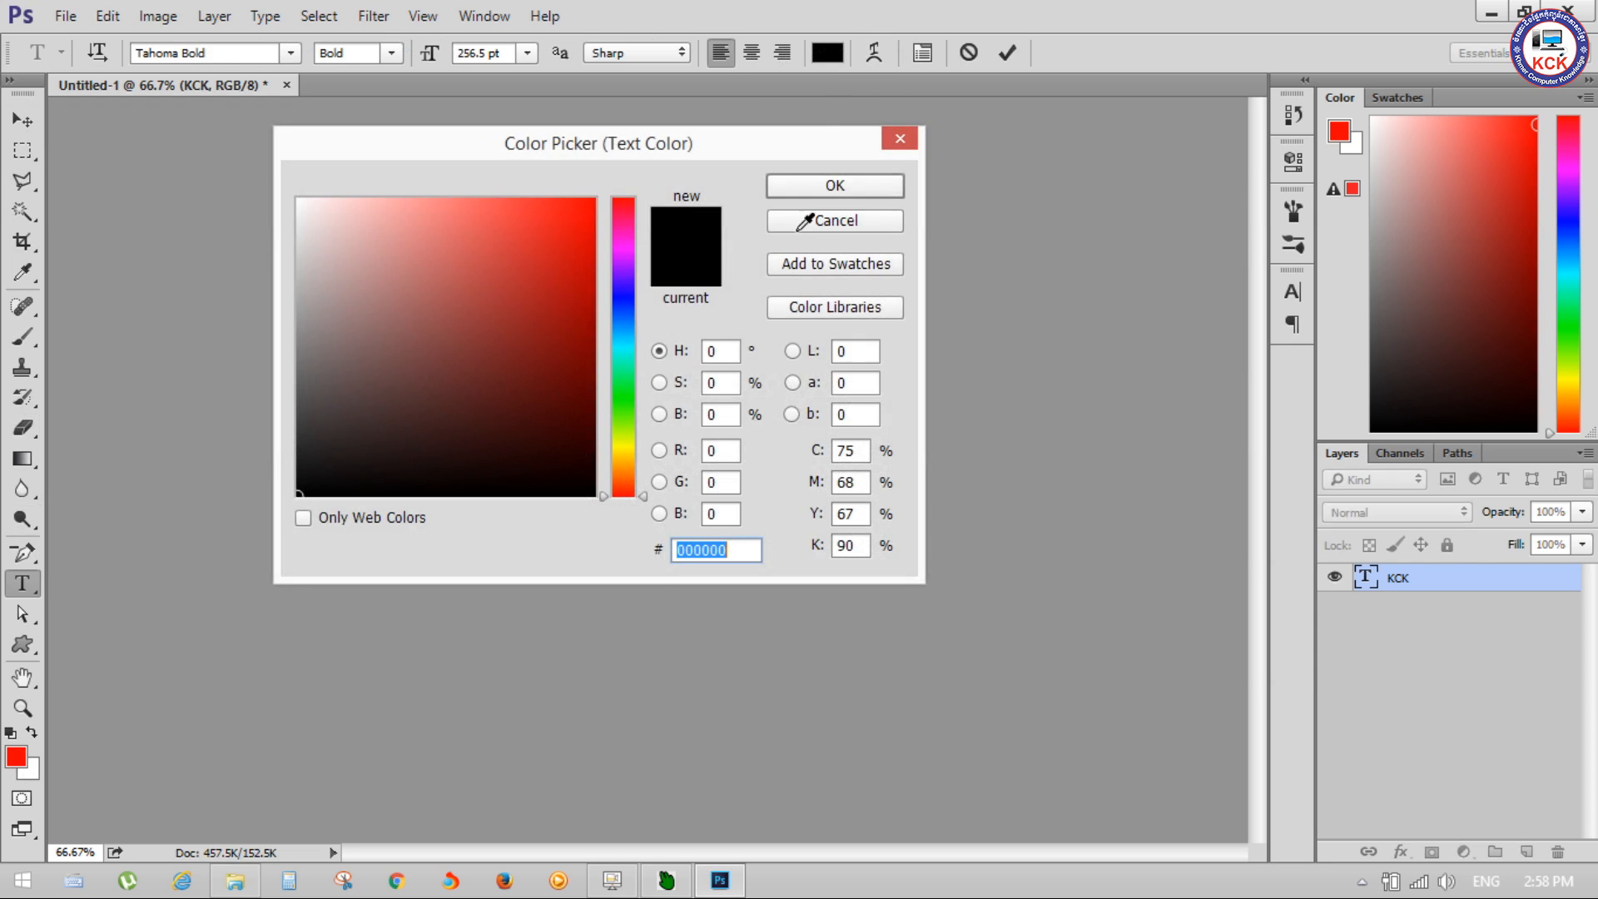
left_click(624, 473)
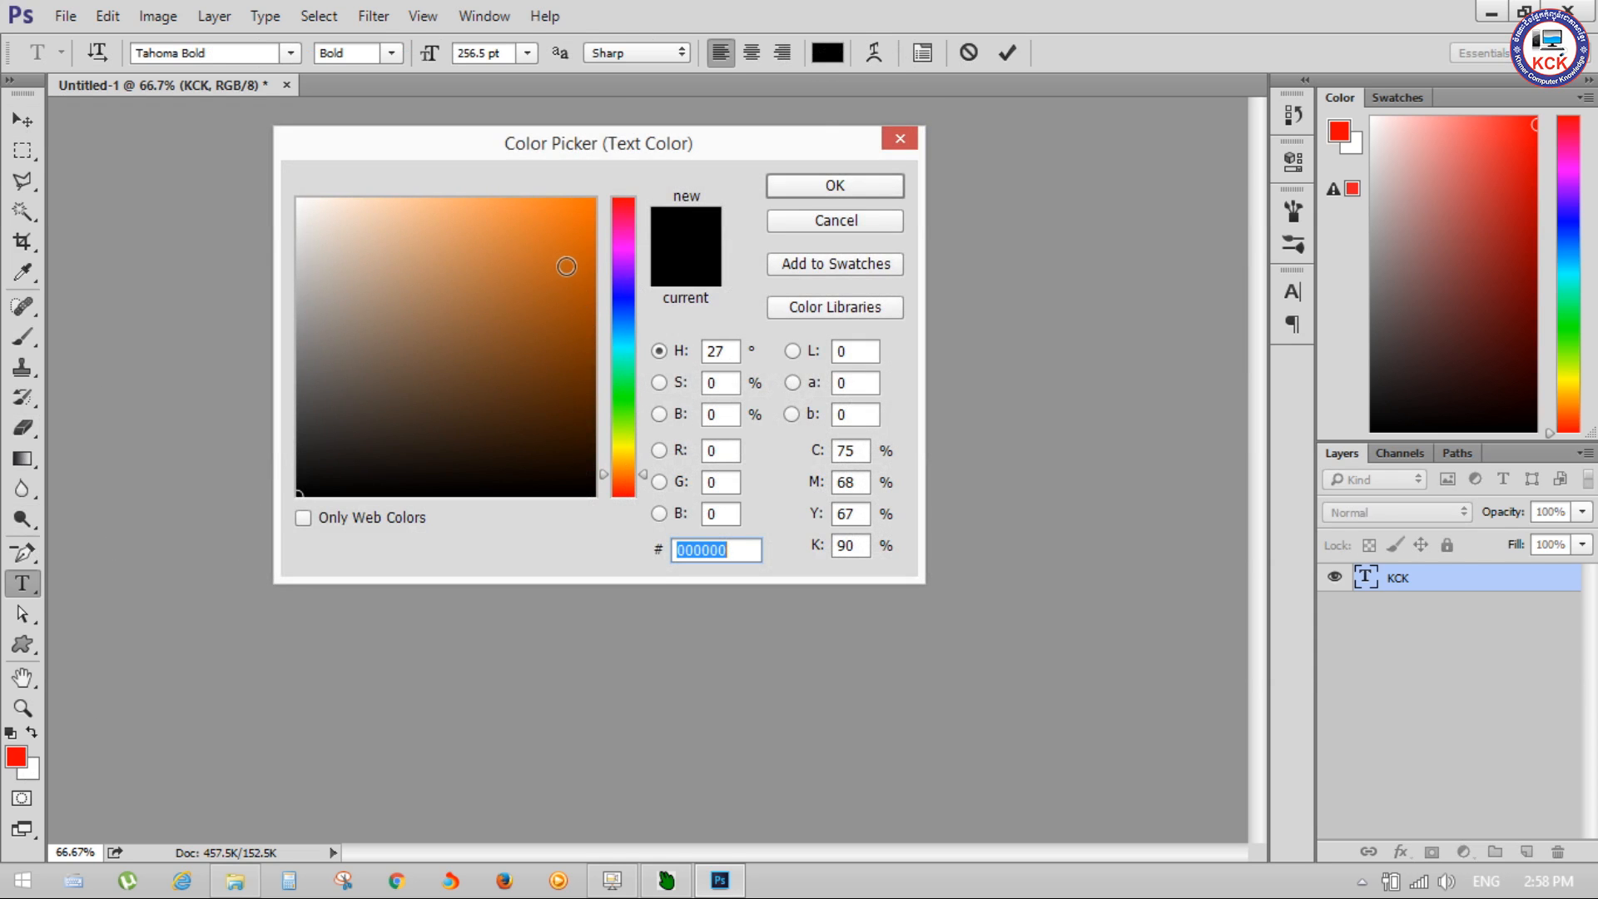
left_click(595, 268)
left_click(596, 274)
left_click(874, 192)
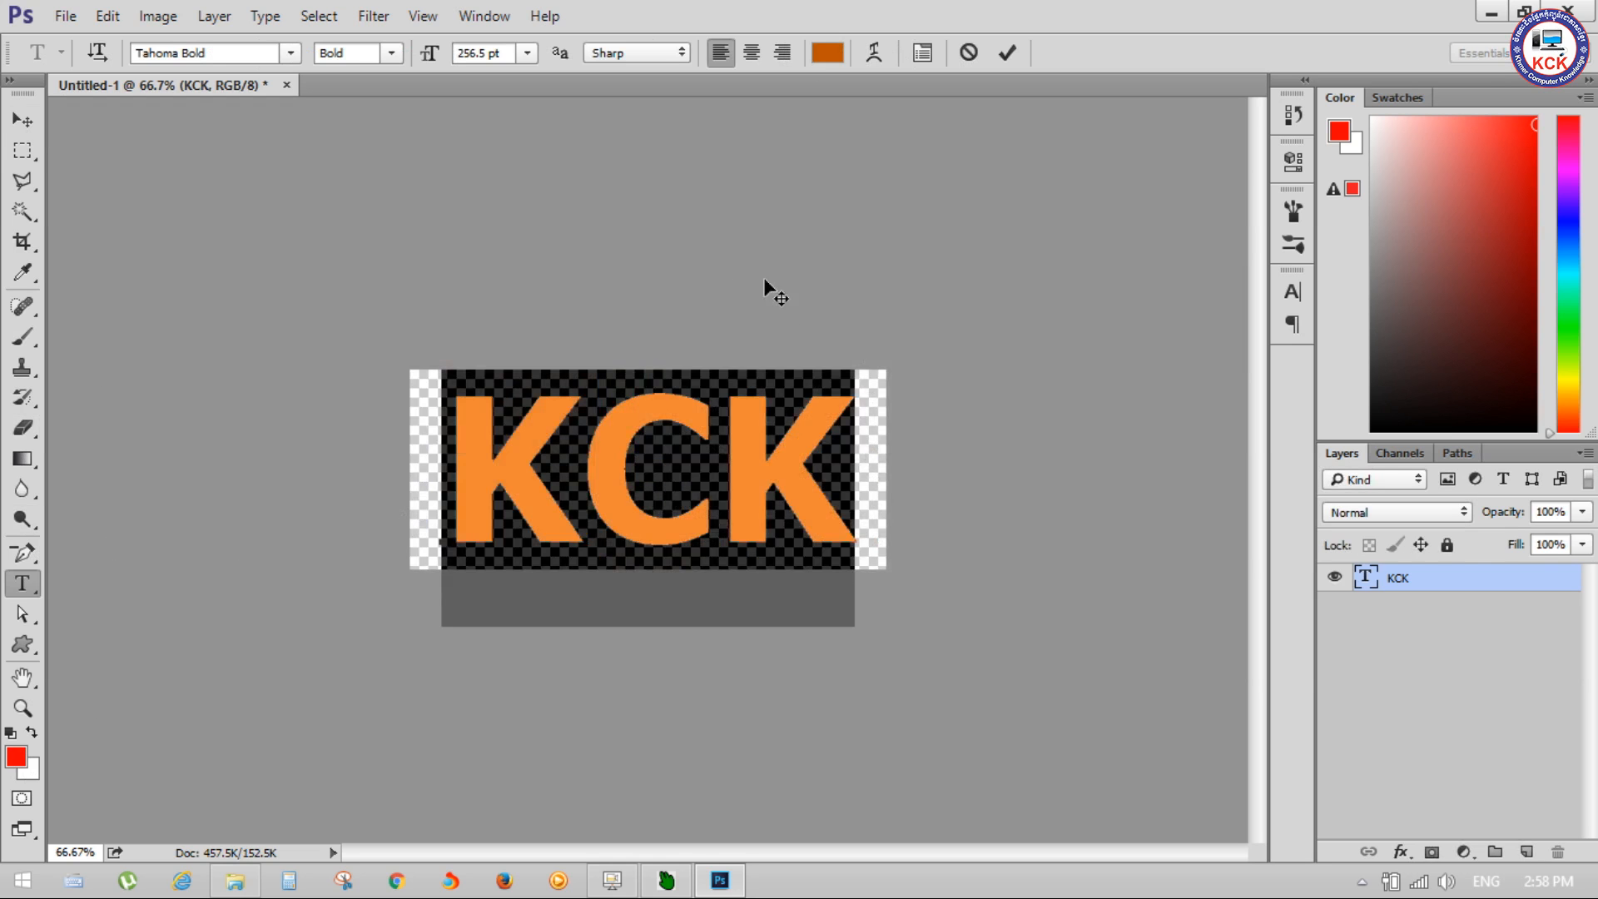
left_click(25, 120)
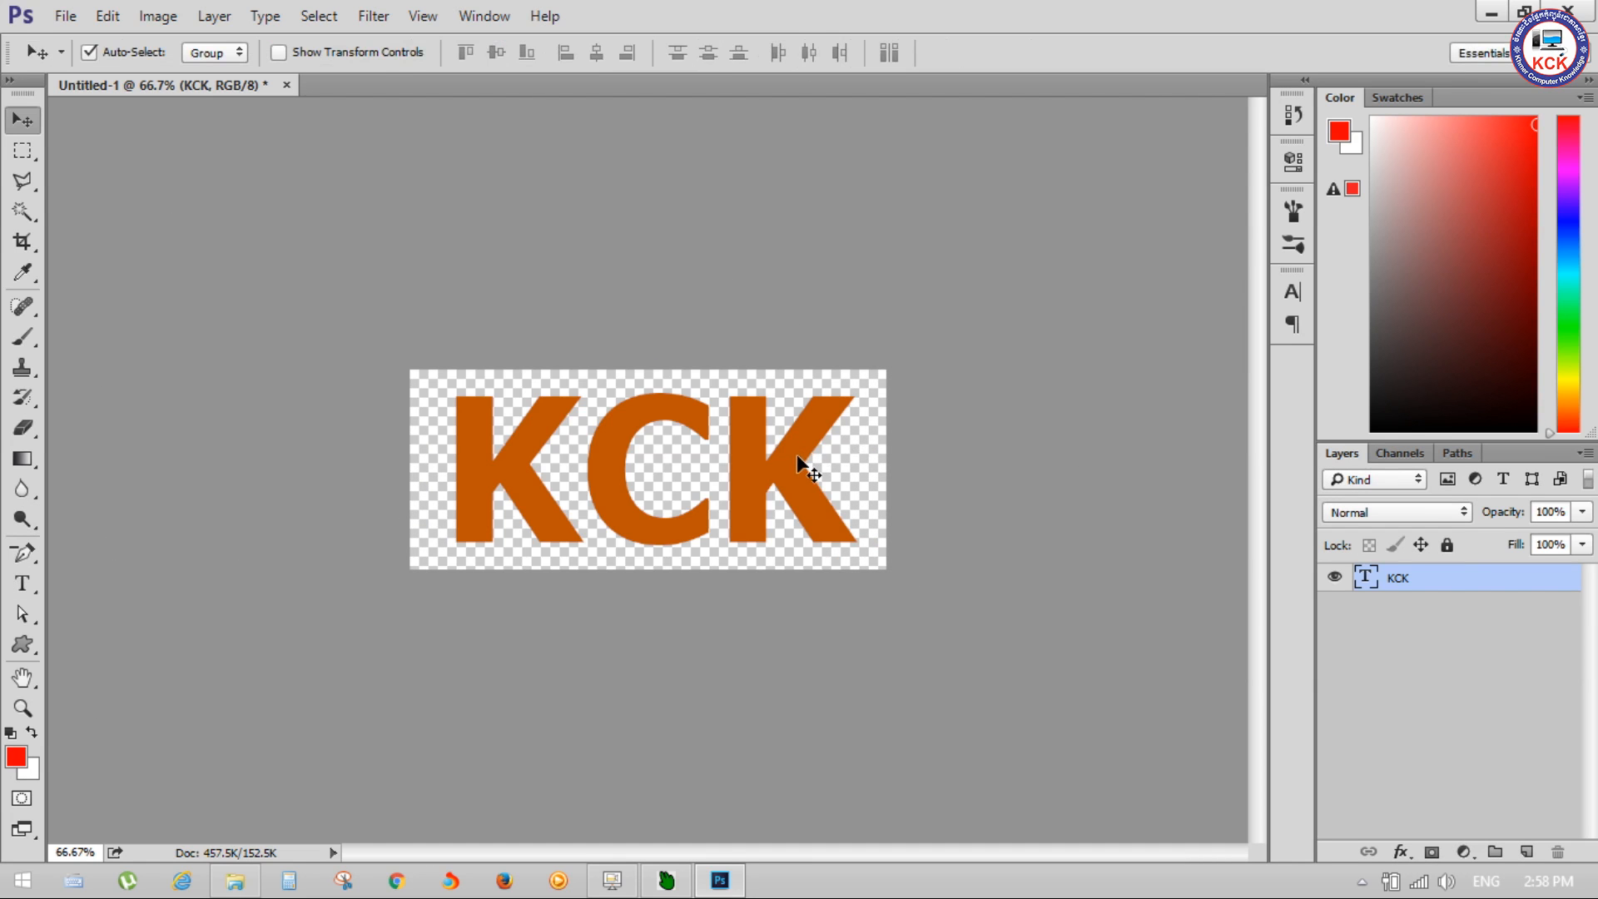
Step: Add a Bevel & Emboss layer style to the KCK text with depth 266%, size 8 px and soften 3 px
left_click(218, 17)
mouse_move(291, 166)
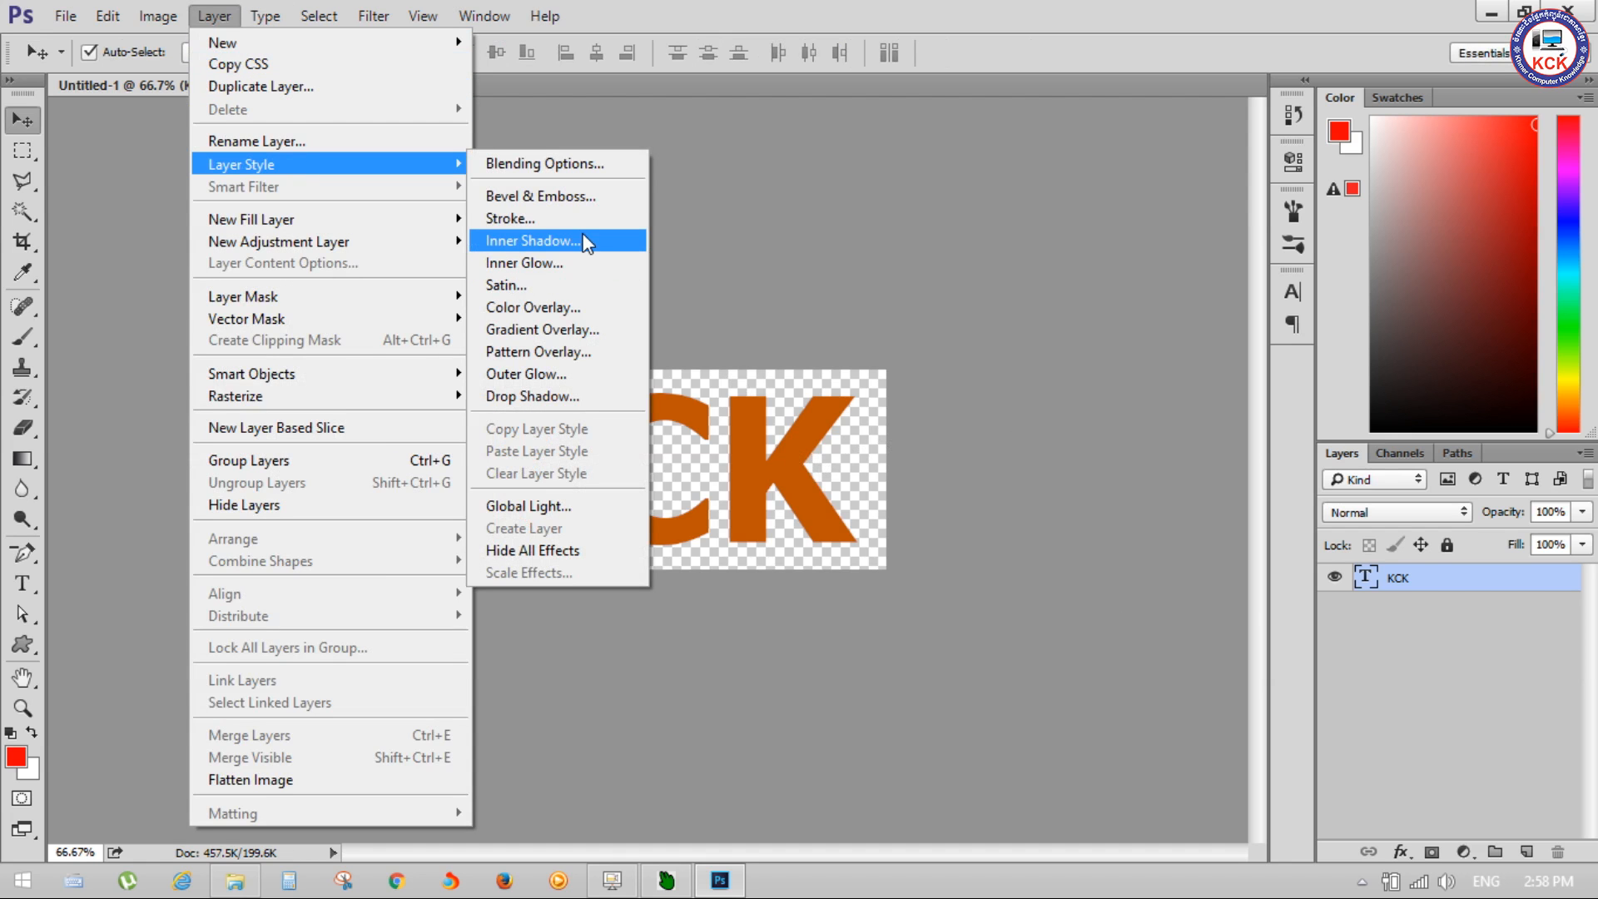
left_click(593, 197)
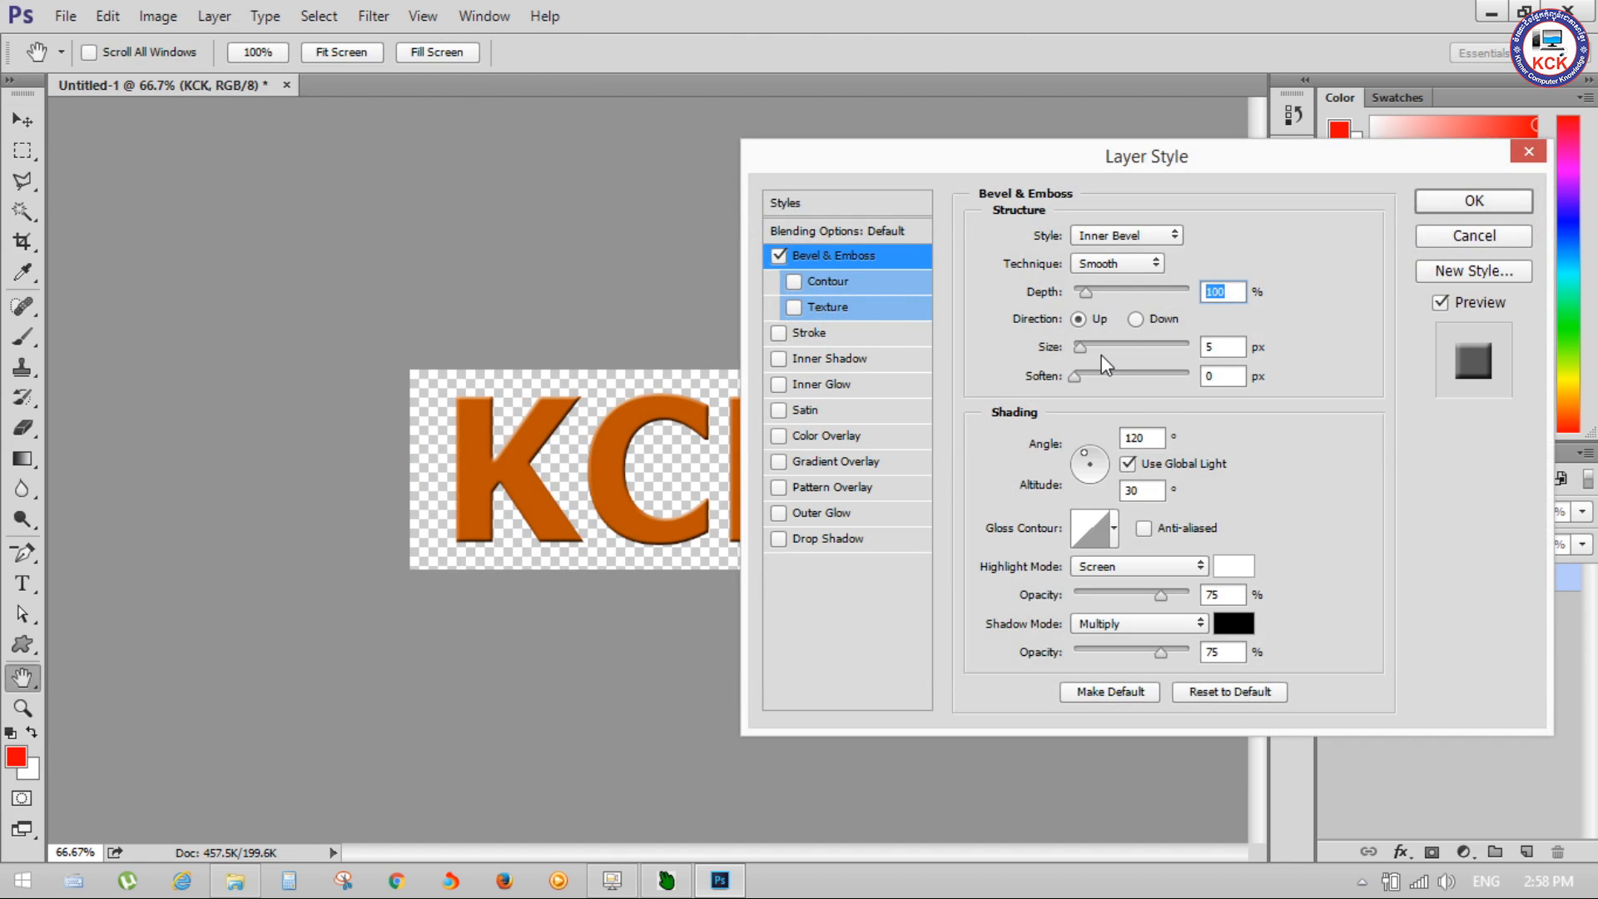
left_click_drag(1090, 293, 1098, 295)
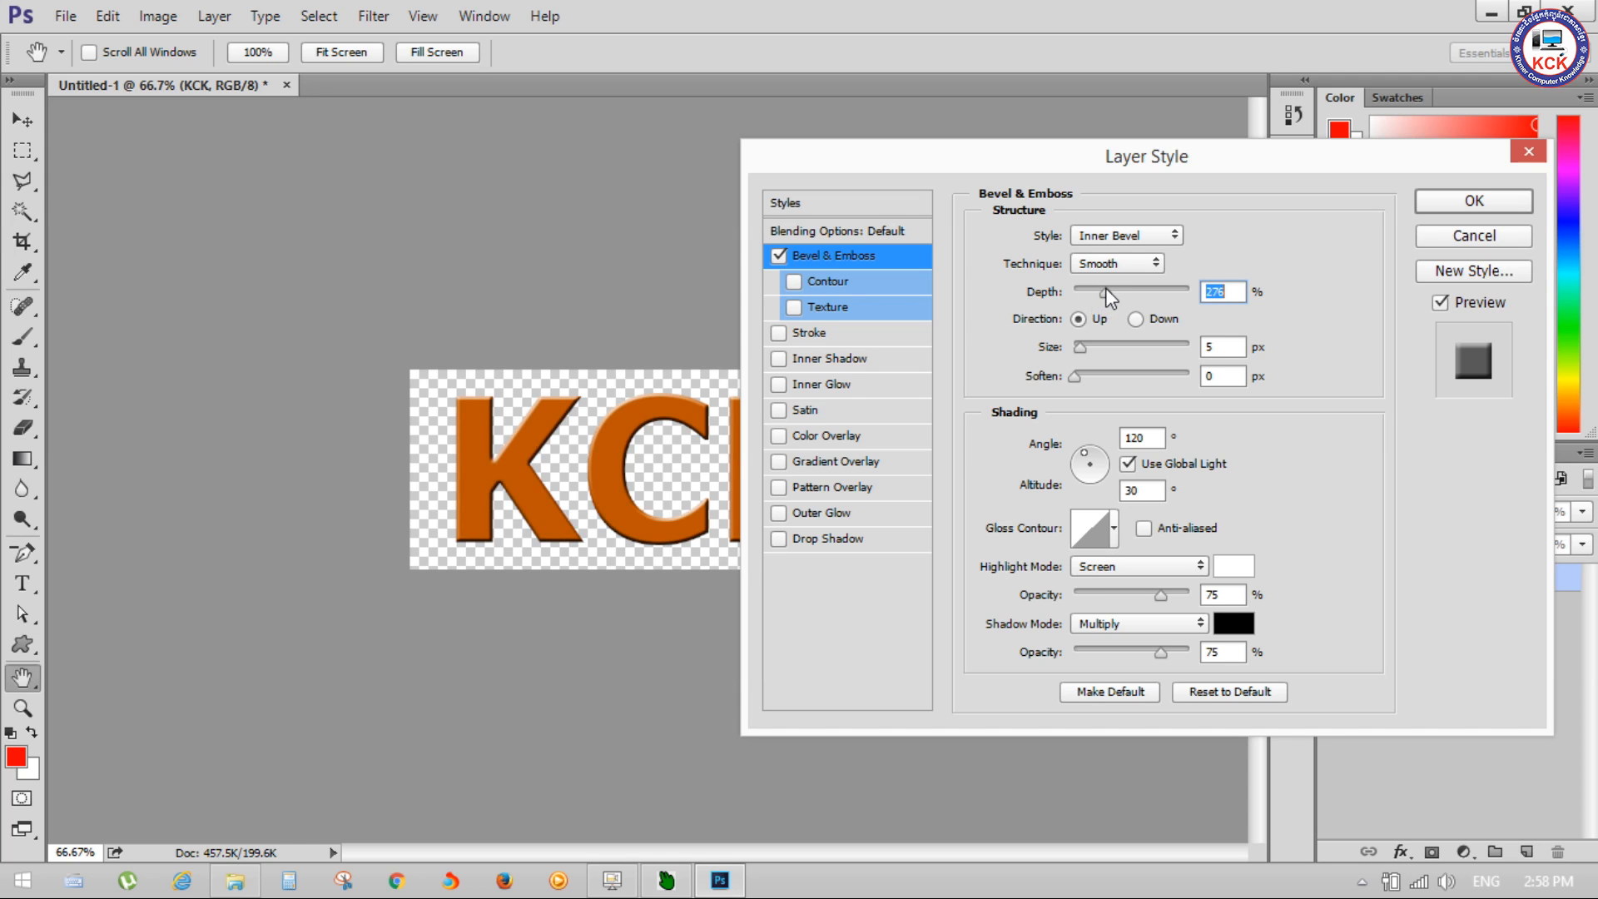
left_click_drag(1085, 343, 1090, 346)
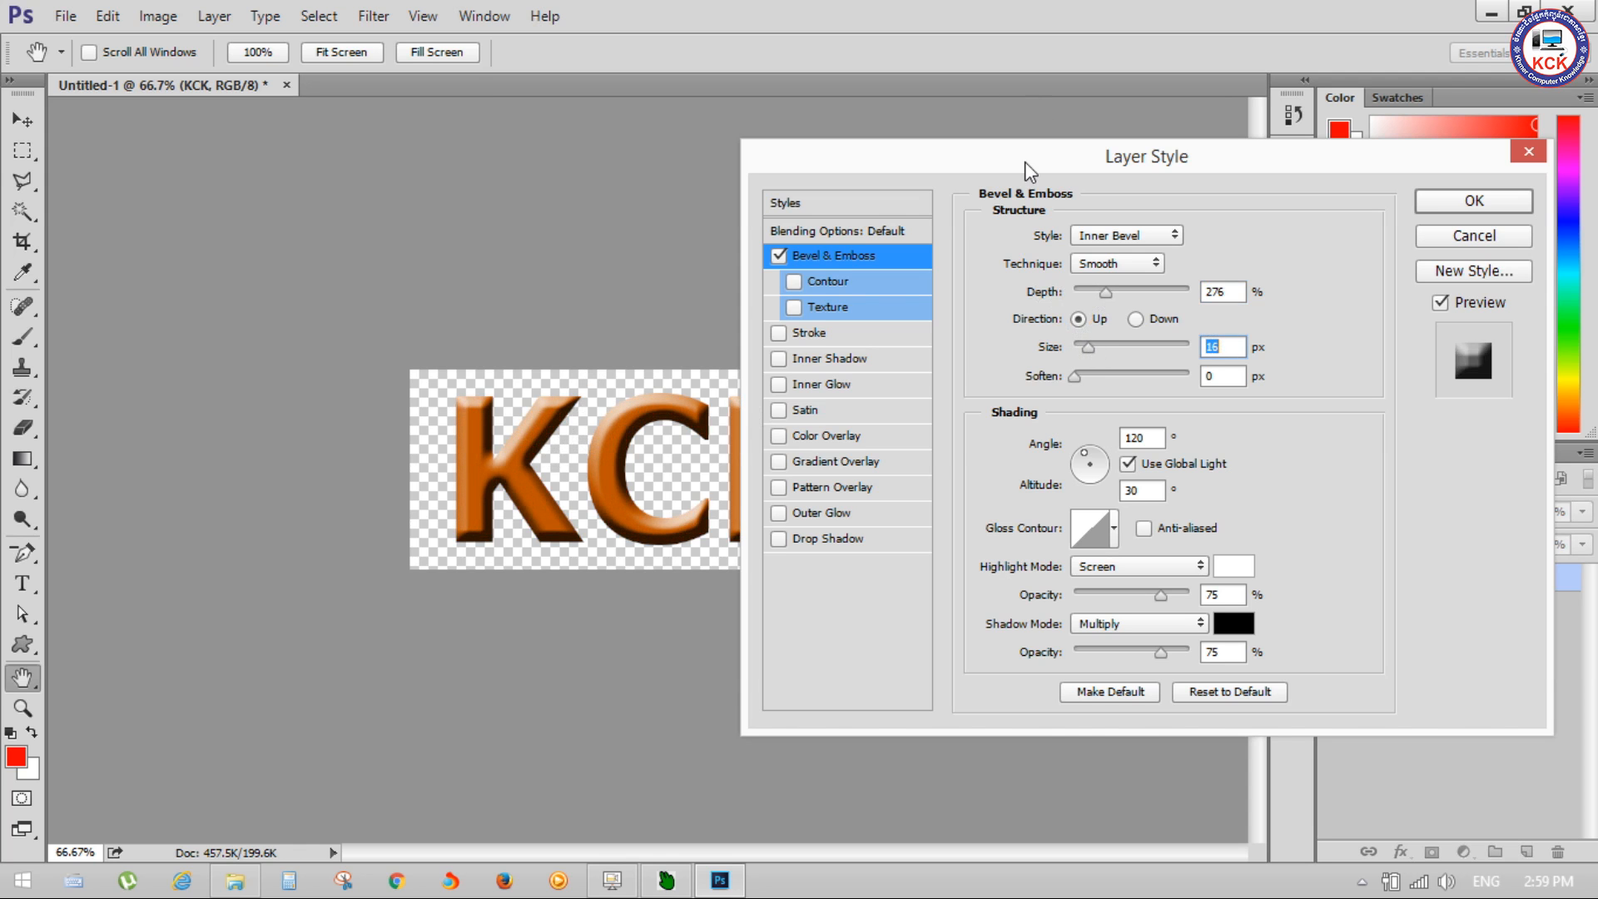
left_click_drag(1132, 166, 1105, 108)
left_click_drag(1170, 292, 1162, 297)
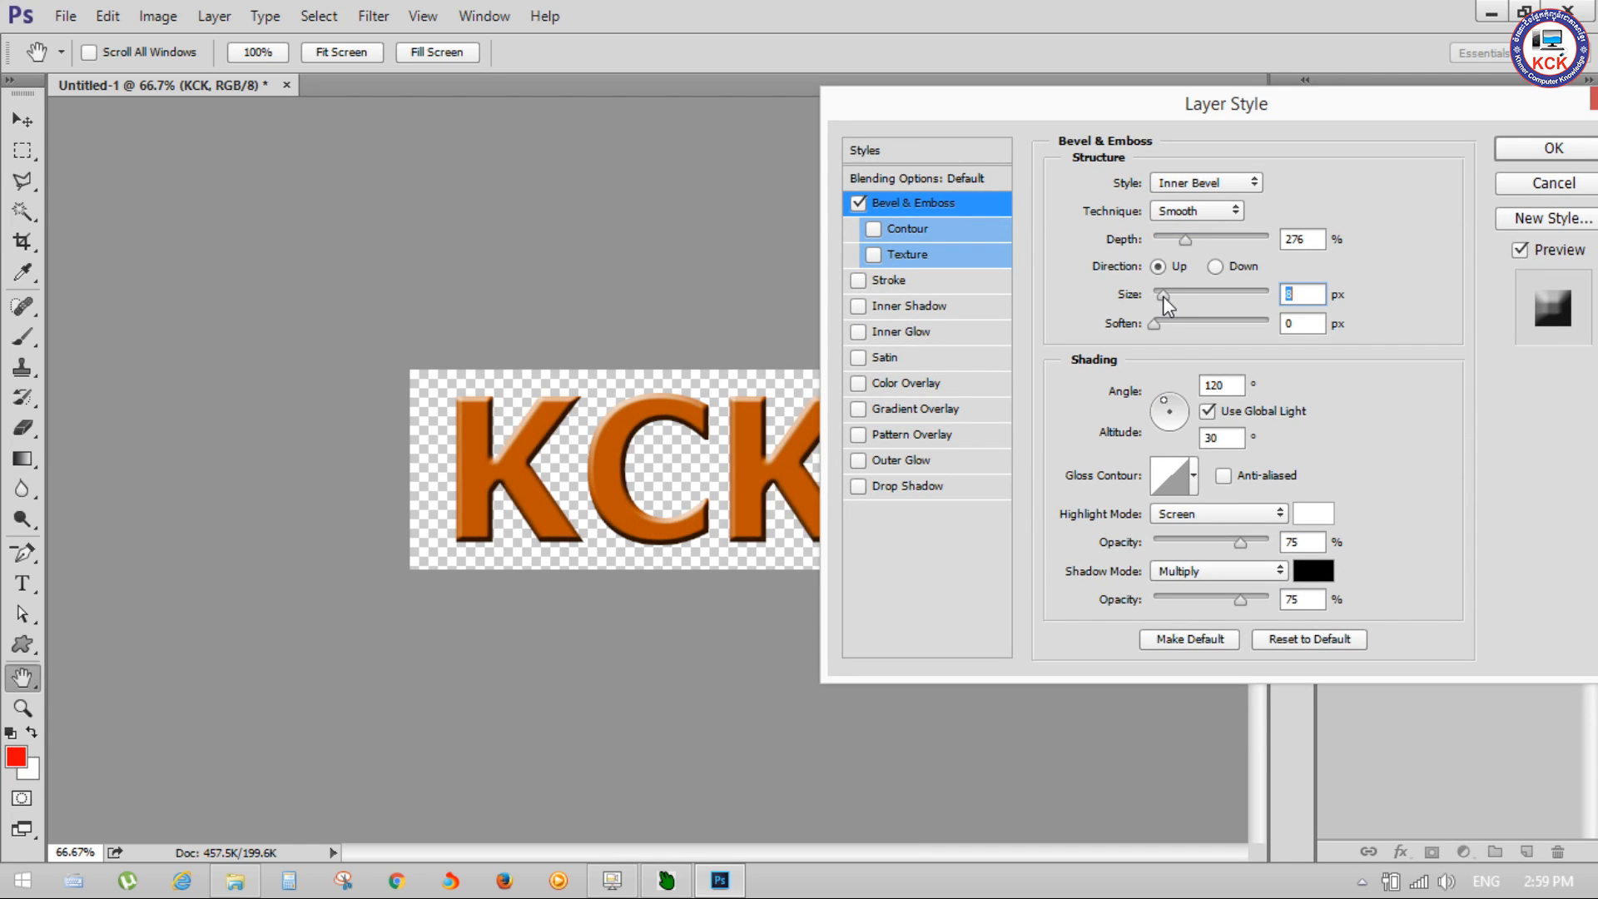
left_click_drag(1185, 238, 1183, 239)
left_click_drag(1154, 323, 1161, 325)
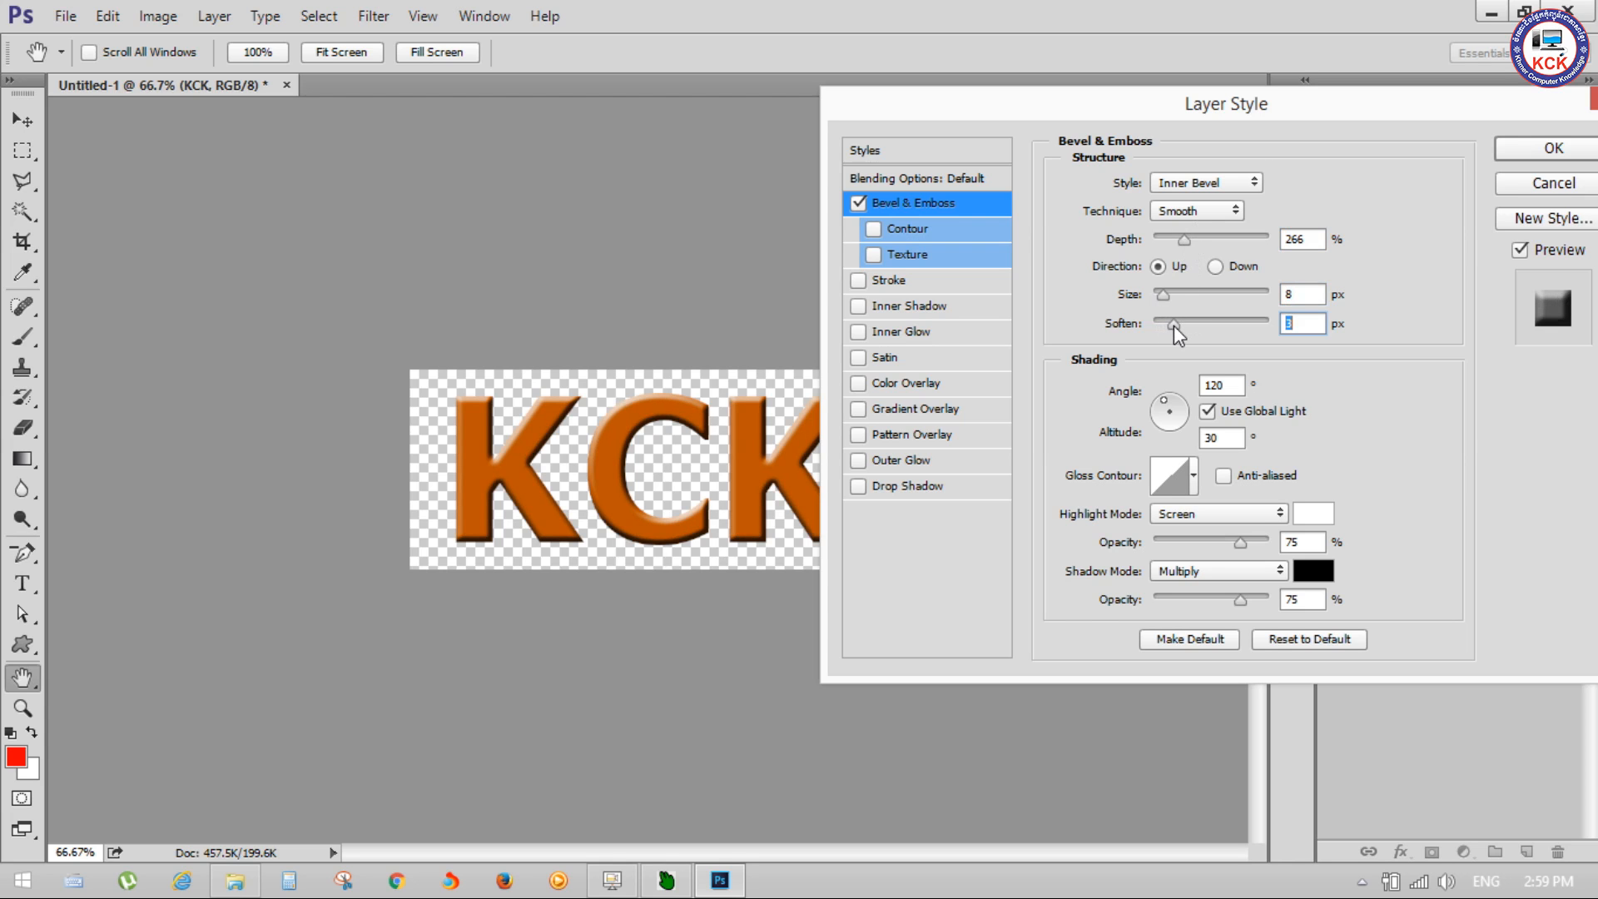
left_click_drag(1136, 112, 1018, 92)
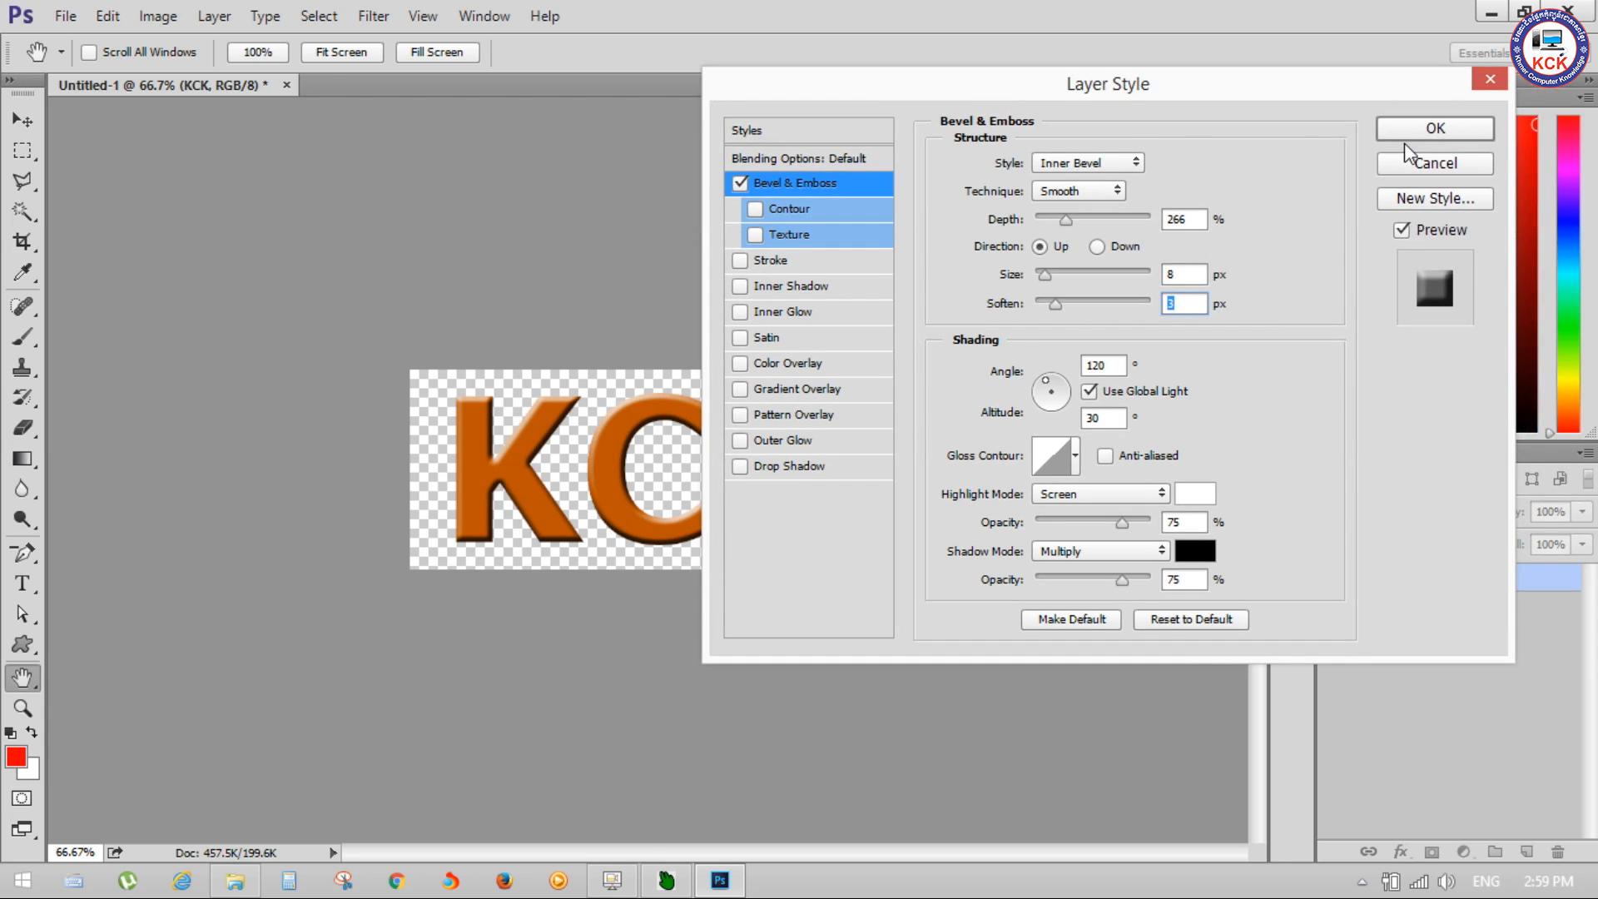
left_click(1407, 131)
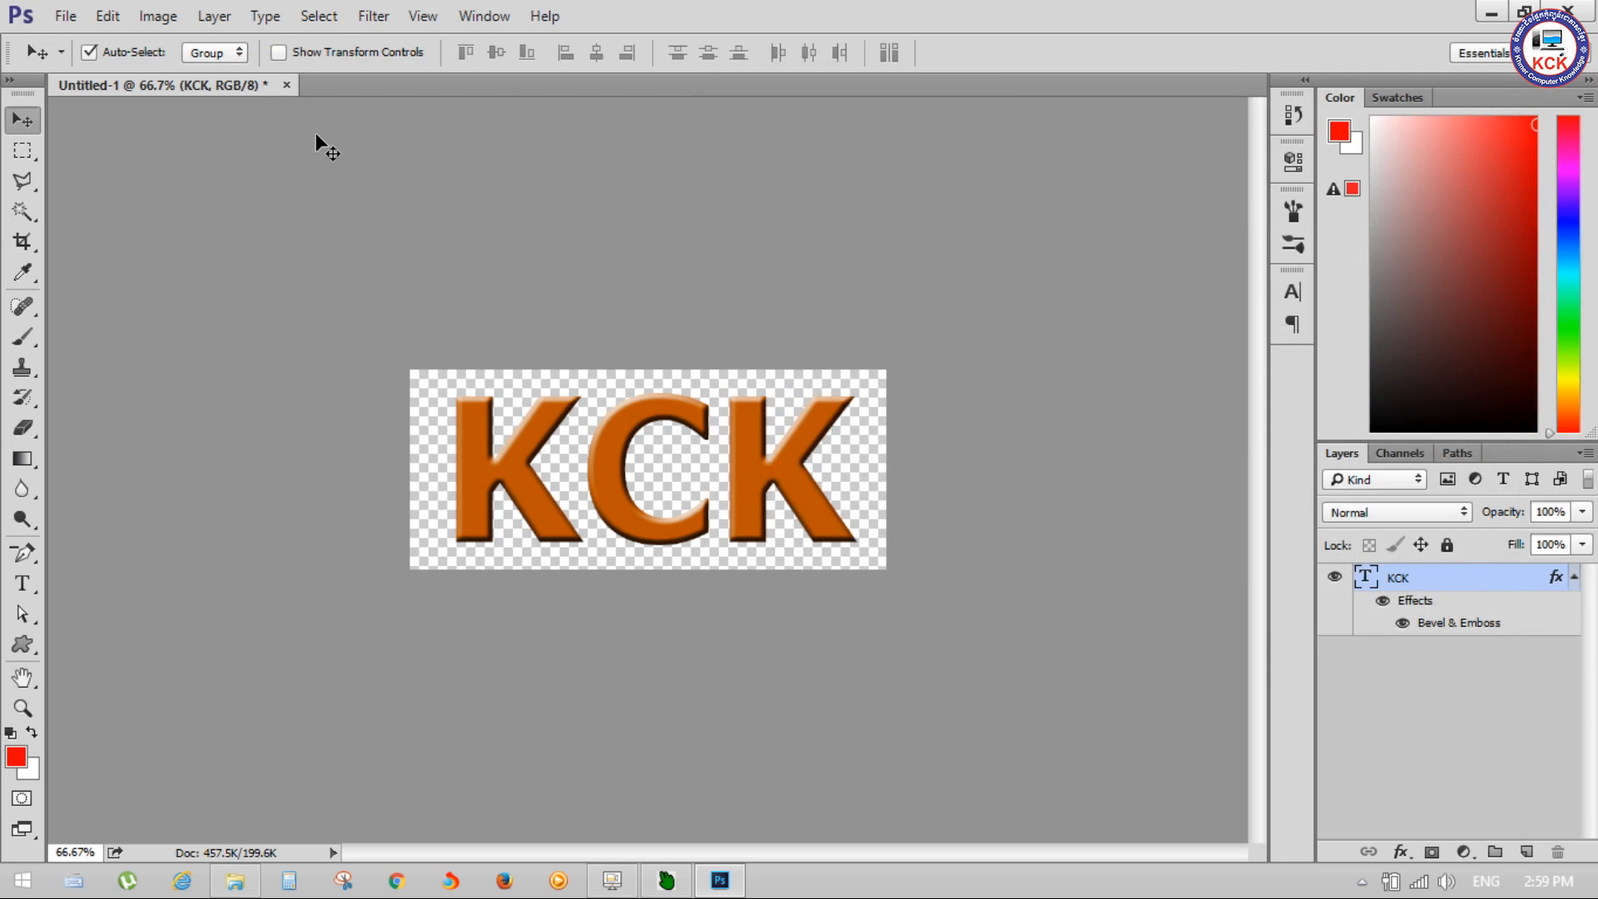
Step: Rasterize the KCK type layer and apply a Gaussian Blur with a 2.0-pixel radius
left_click(371, 19)
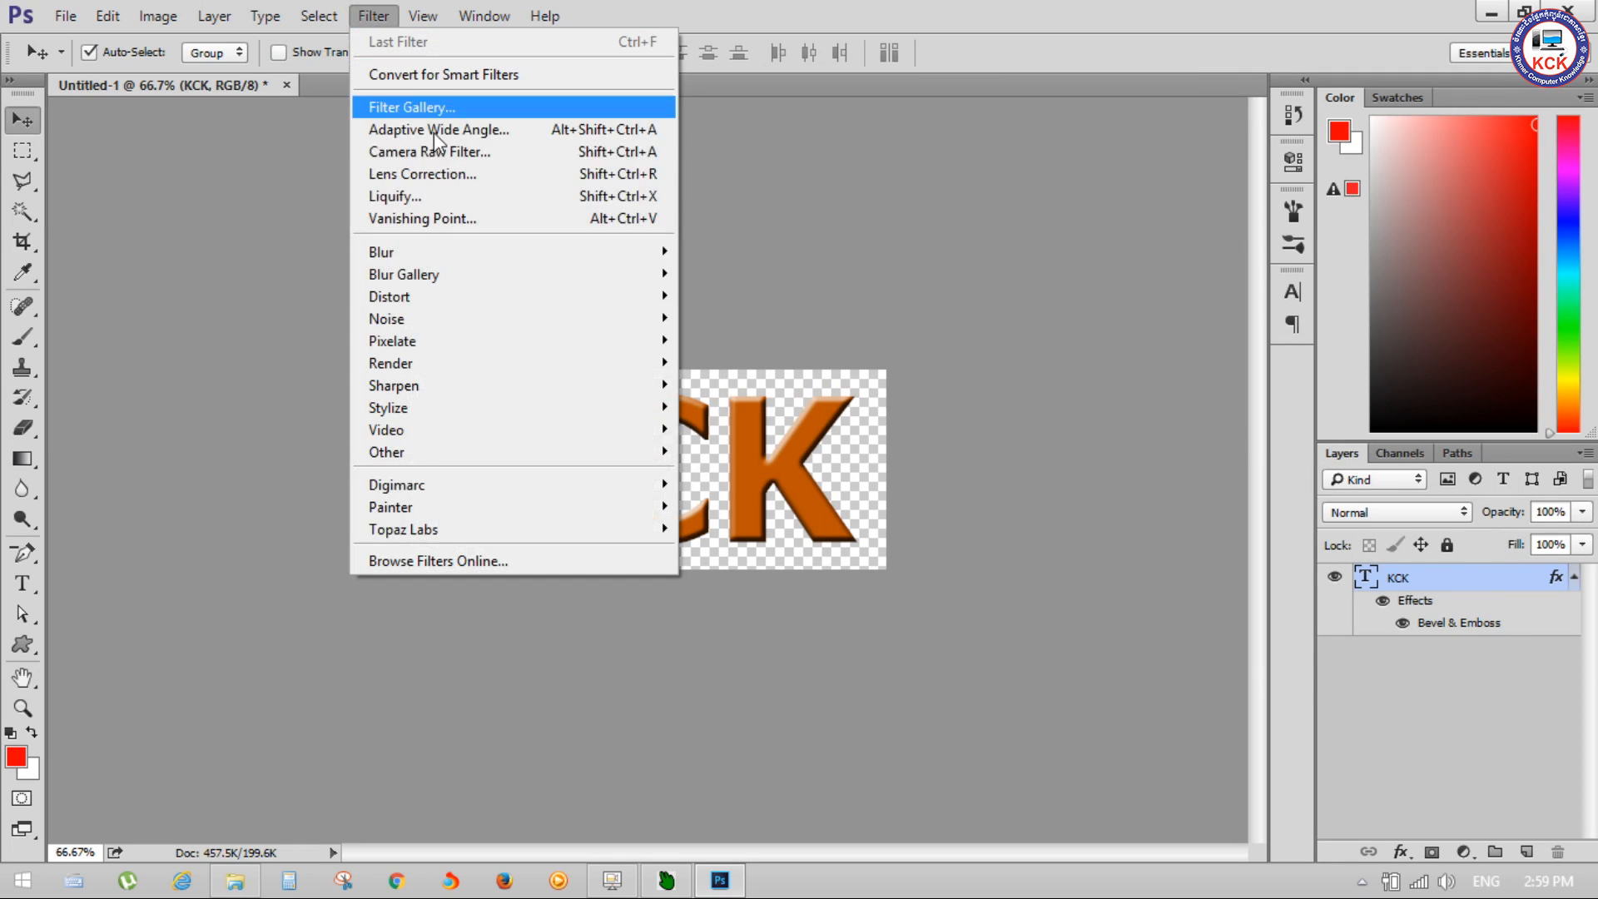
mouse_move(614, 251)
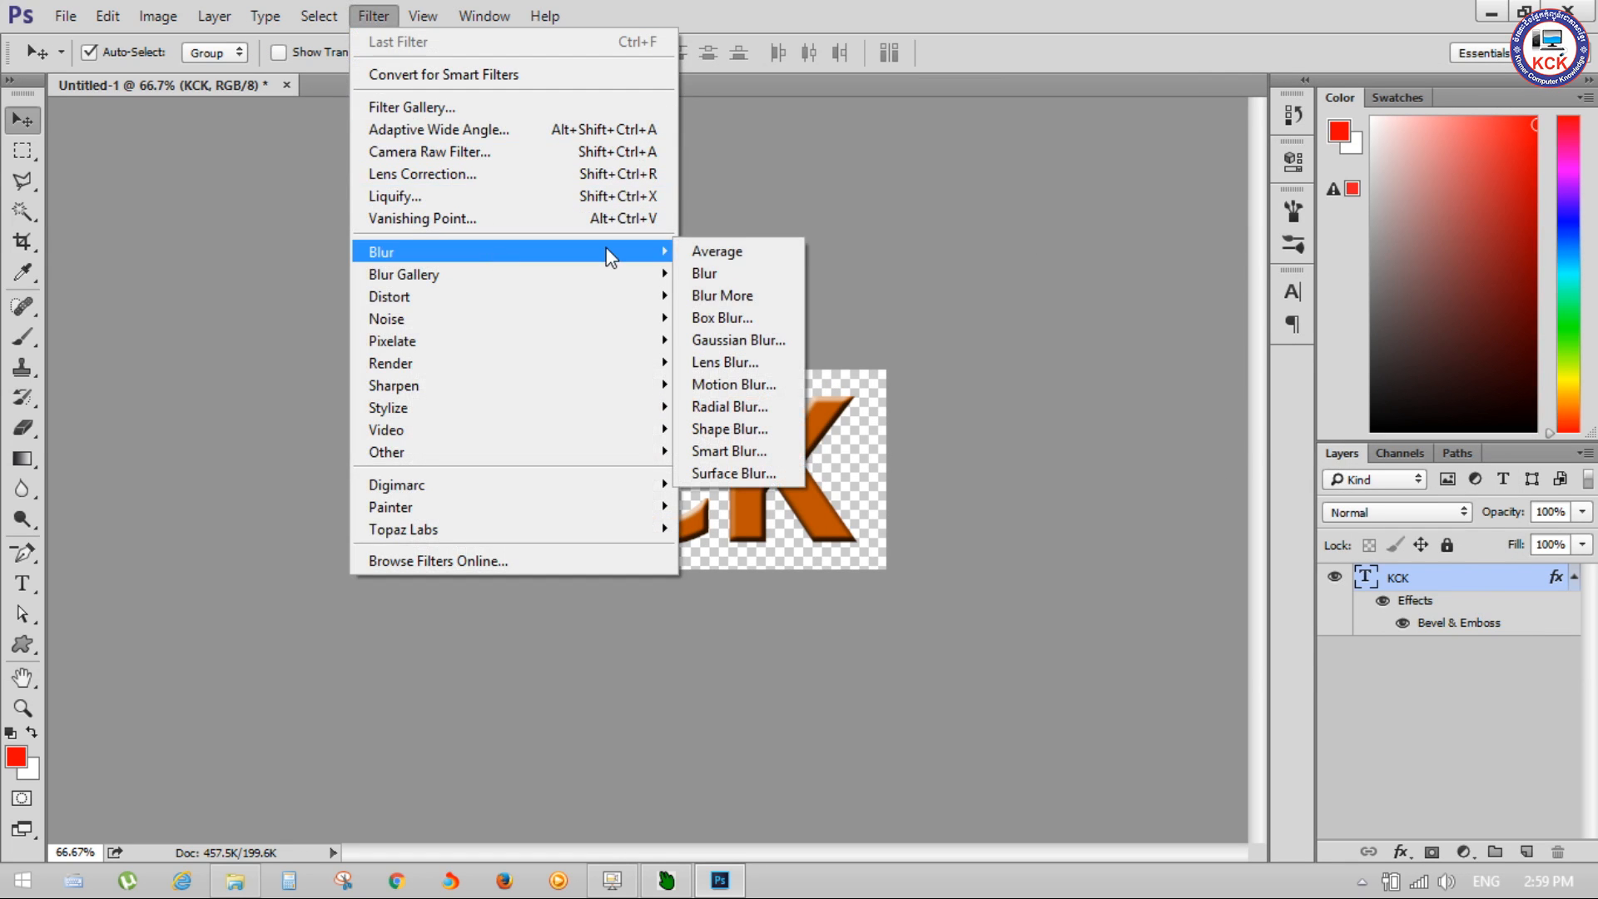
left_click(753, 341)
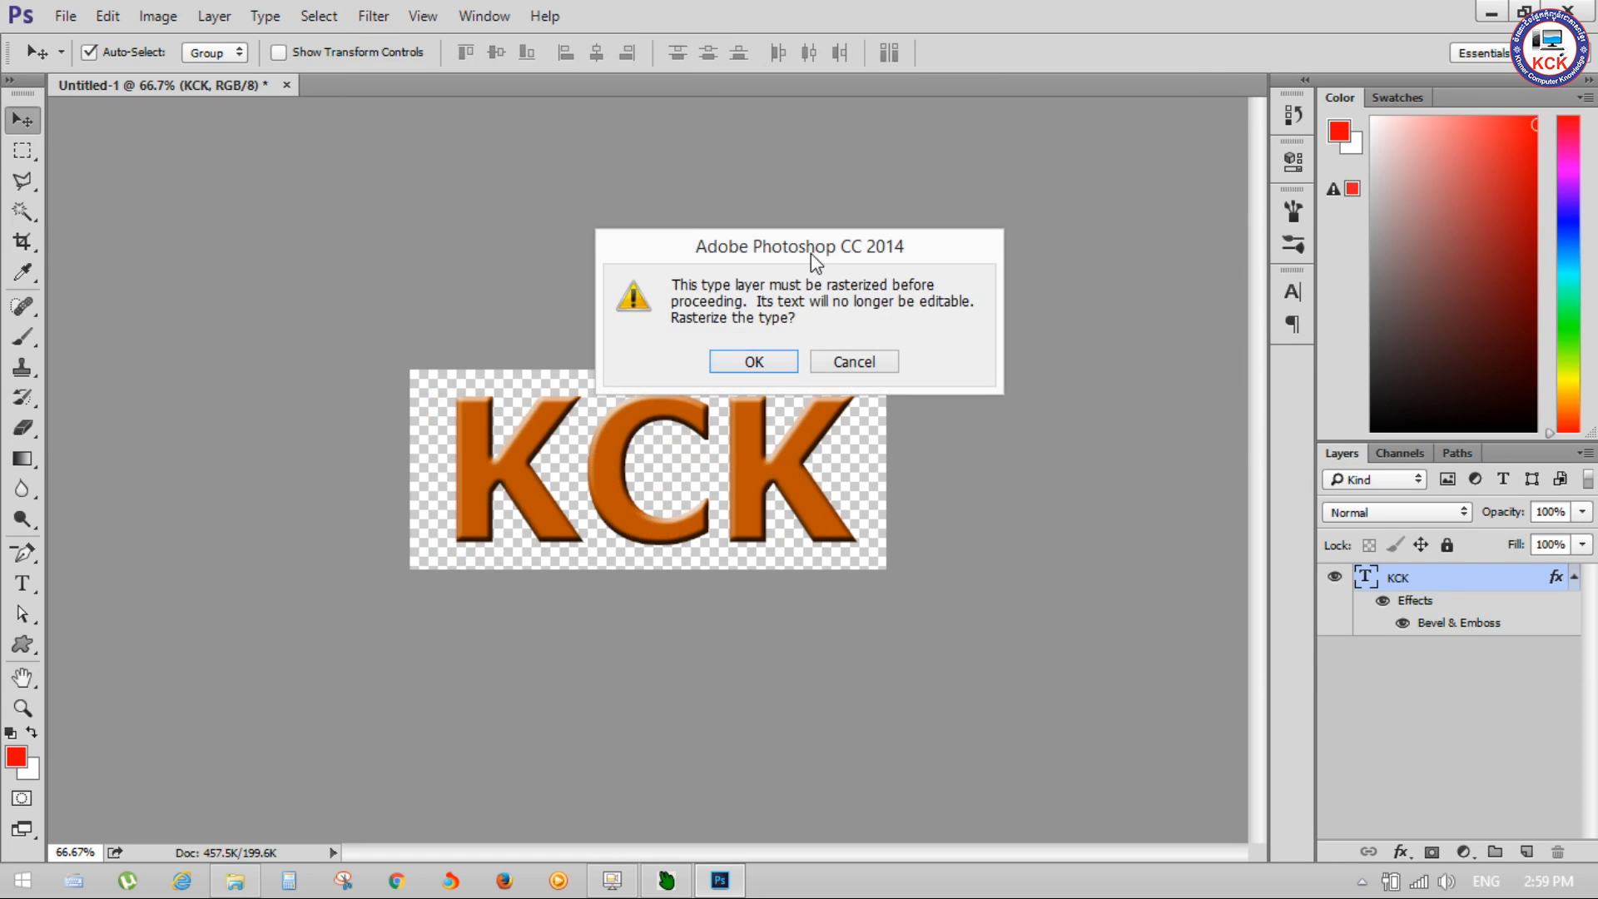
left_click(782, 365)
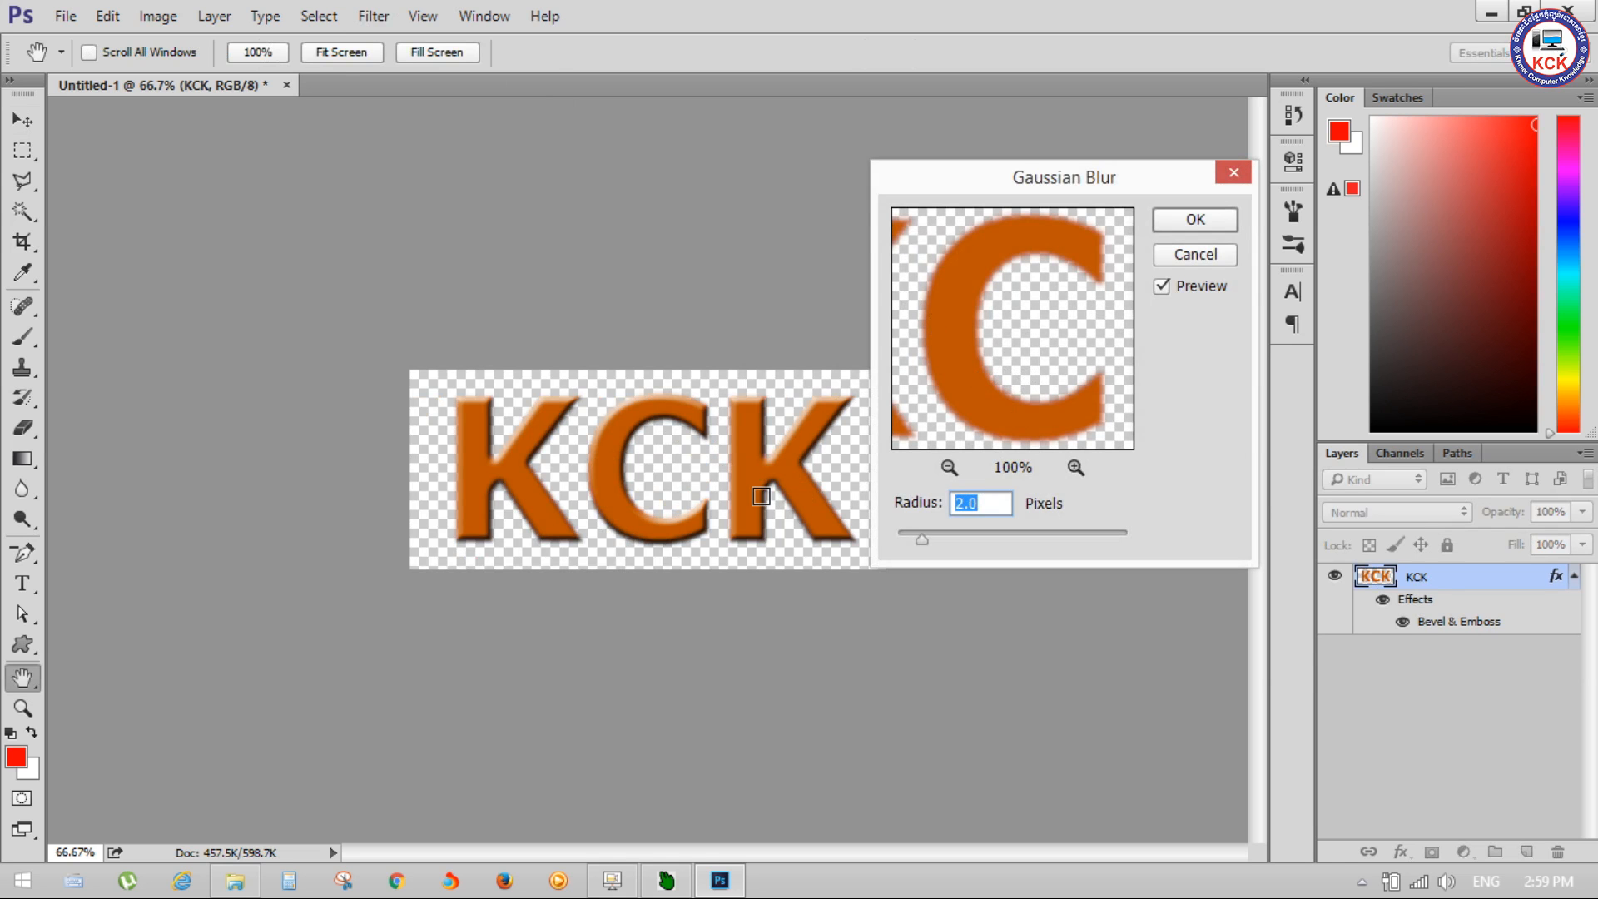
left_click(1194, 219)
Step: Save the image to the Desktop as a PNG named Logo, accepting the default PNG options
left_click(64, 17)
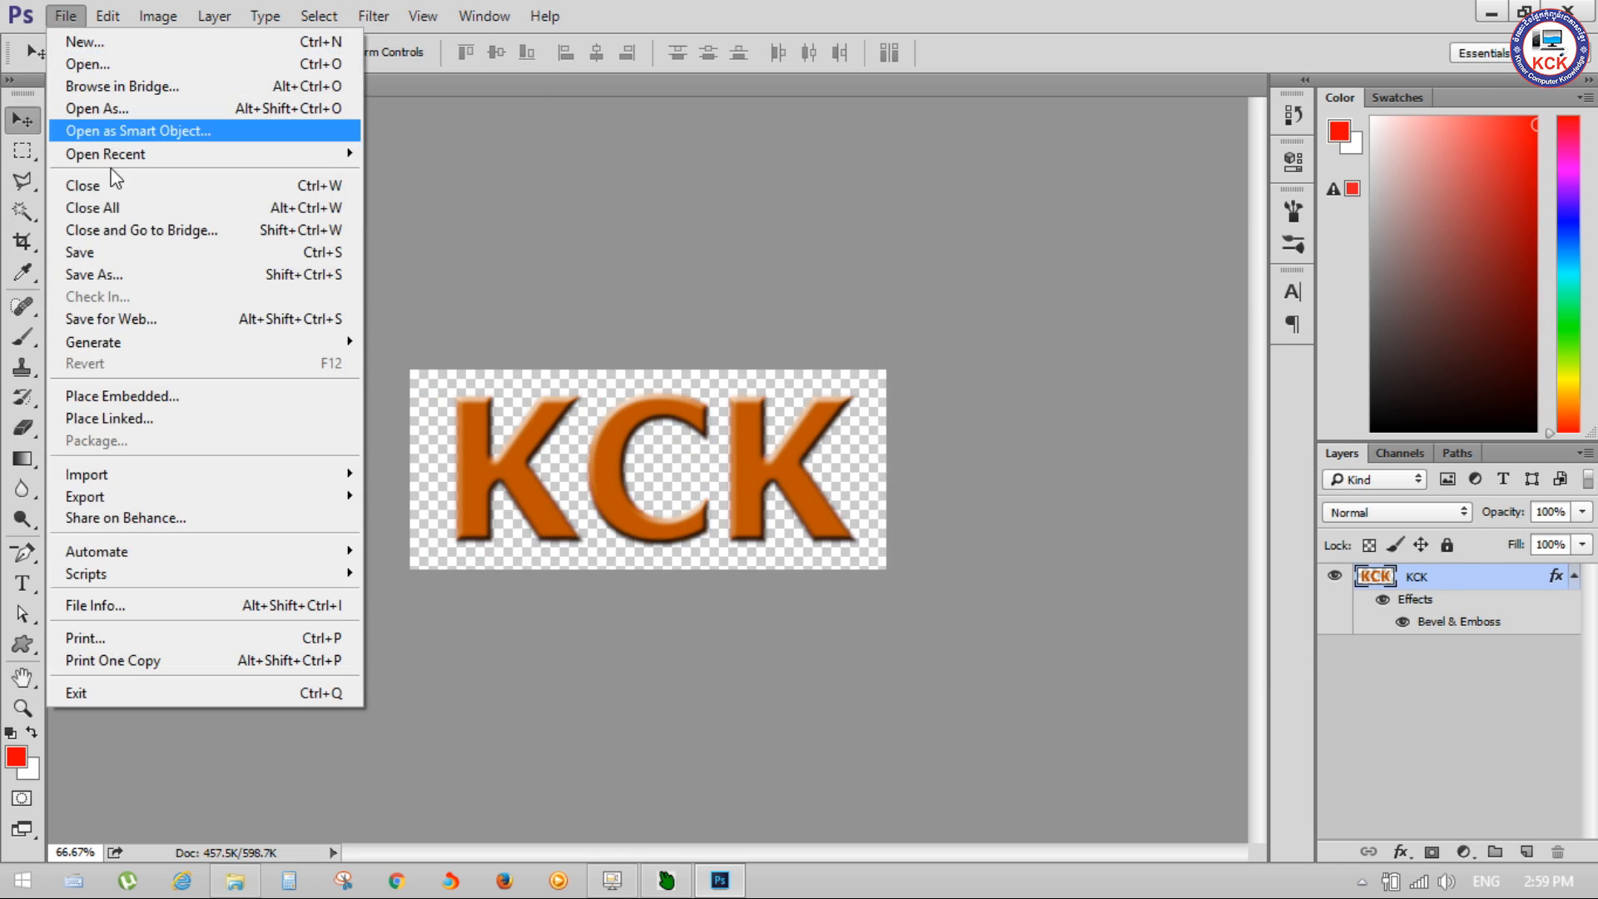
left_click(157, 276)
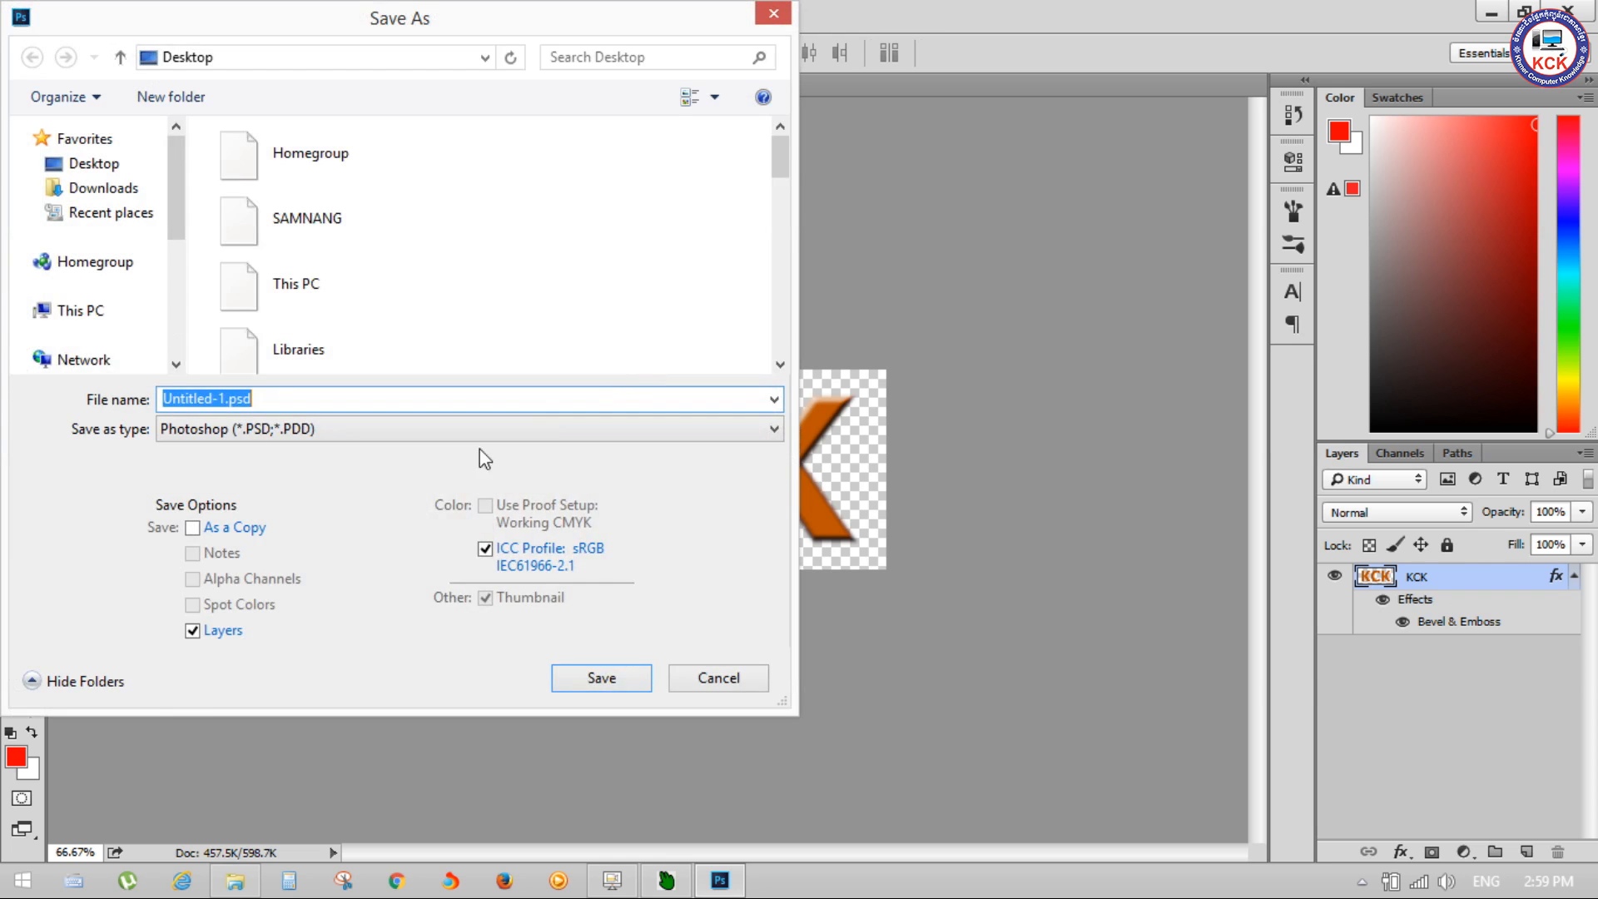
left_click(246, 430)
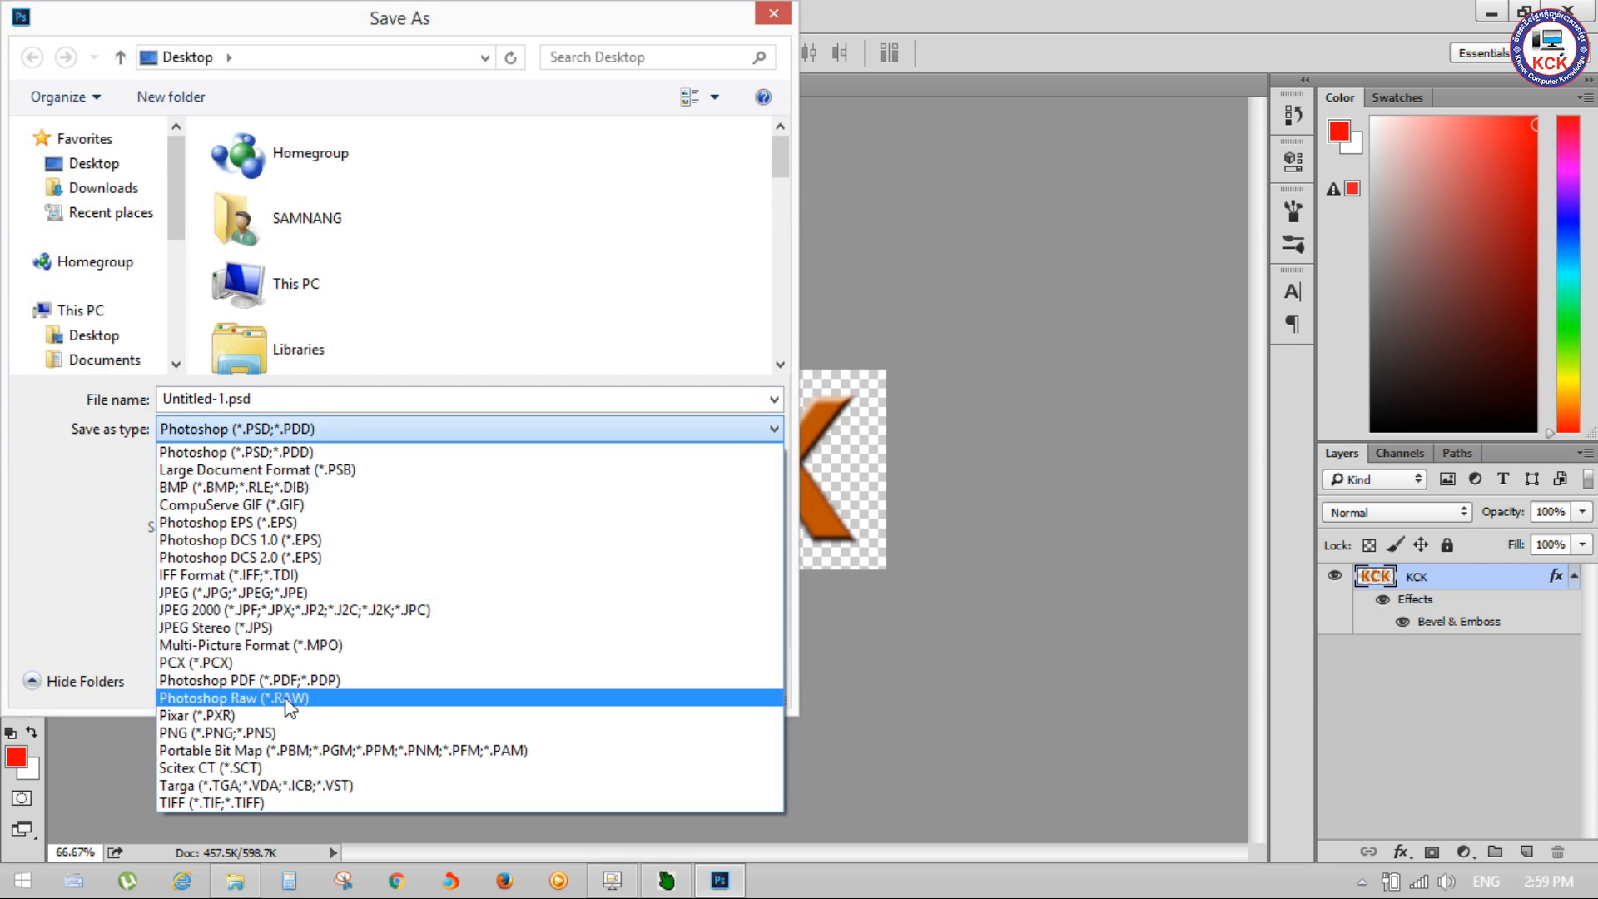
left_click(283, 733)
left_click(270, 399)
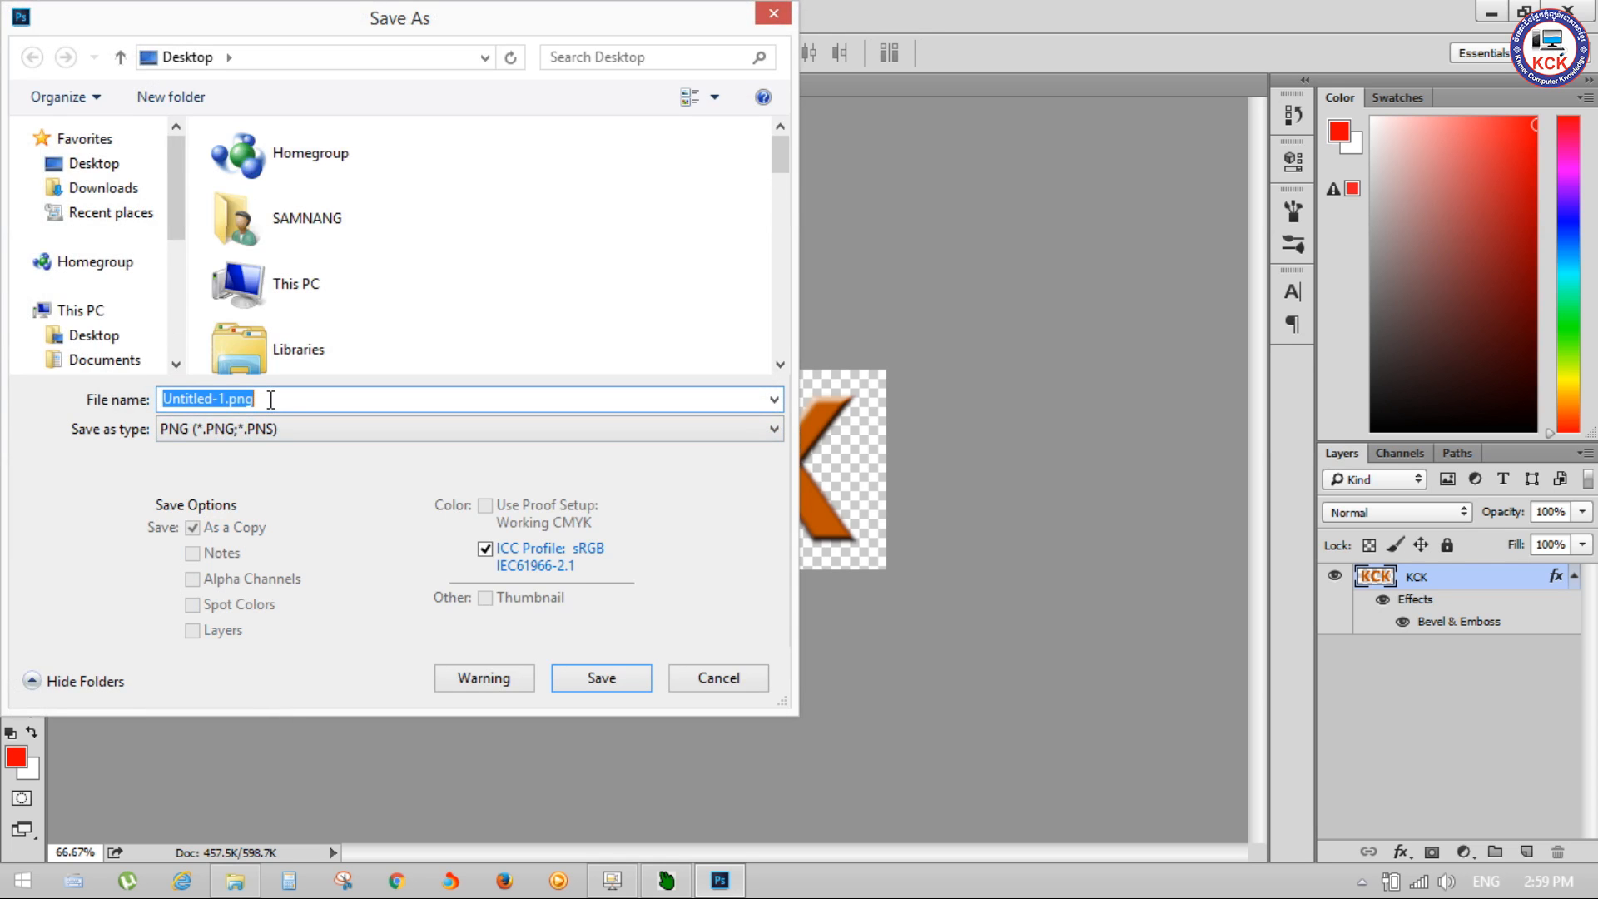
type("Logo")
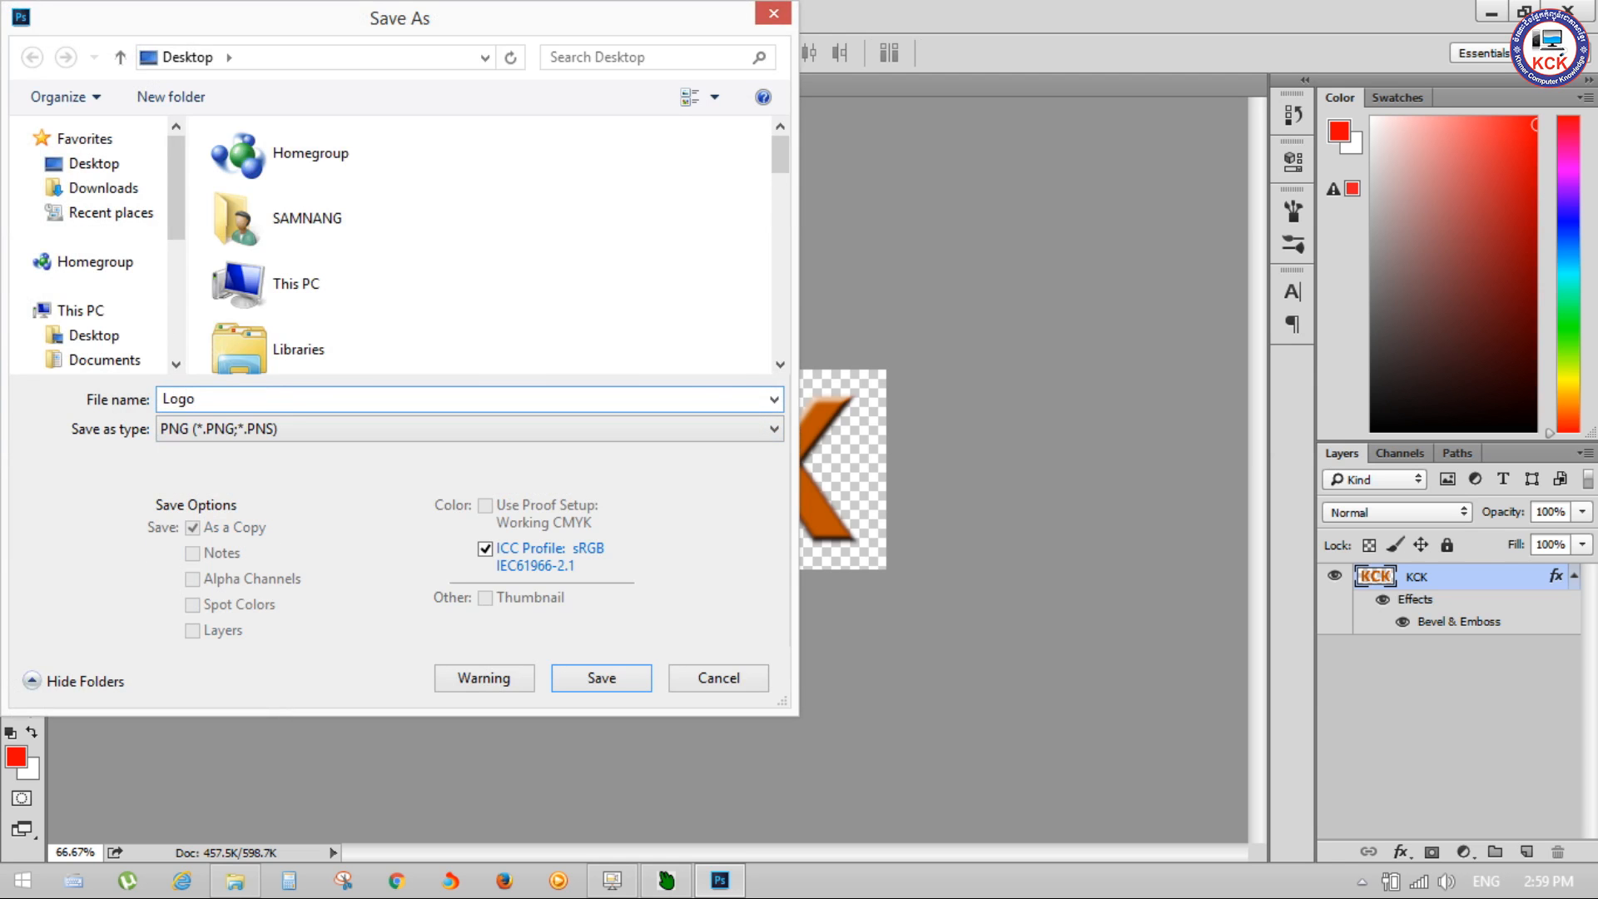
left_click(93, 163)
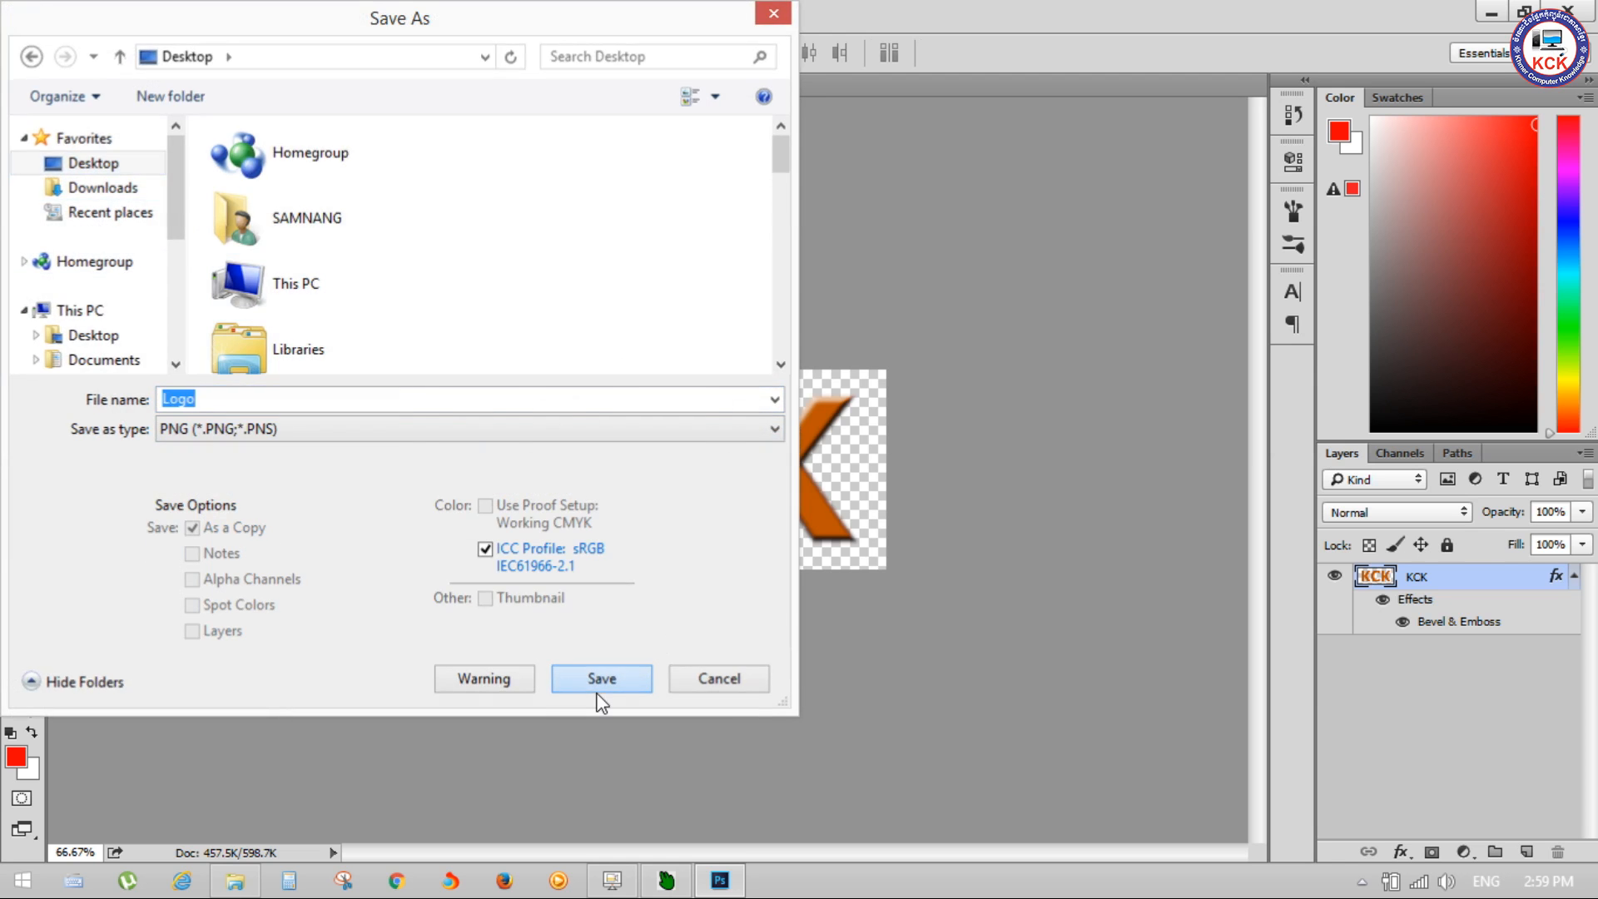
left_click(601, 678)
left_click(864, 274)
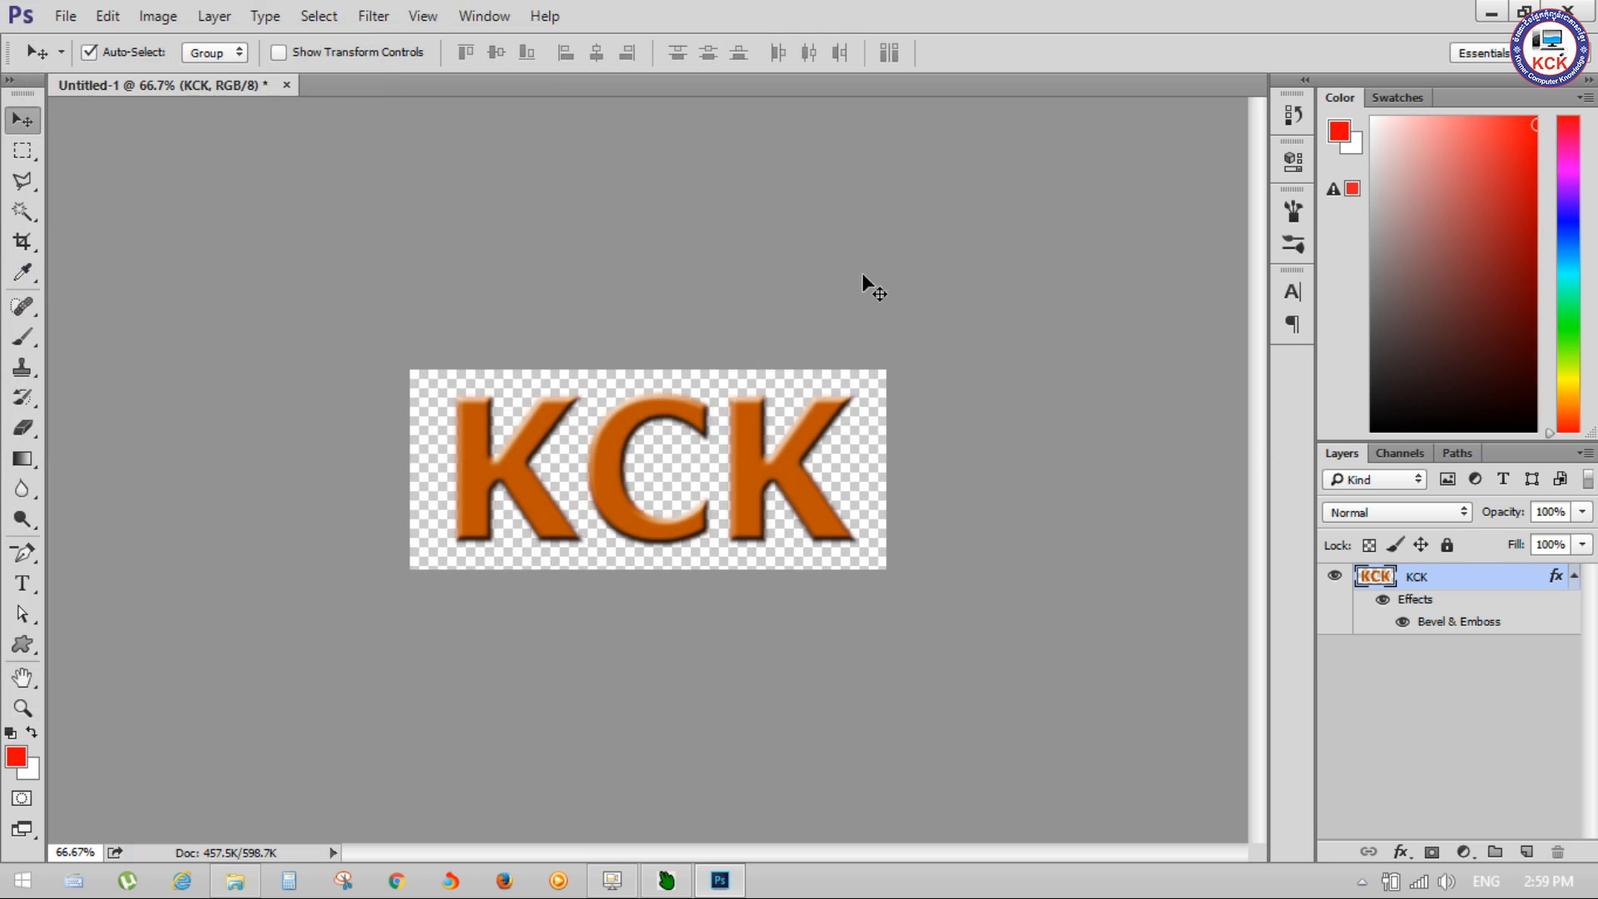
Step: Quit Photoshop without saving the Untitled-1 document, check Logo.png on the desktop and switch to particleIllusion
left_click(1590, 7)
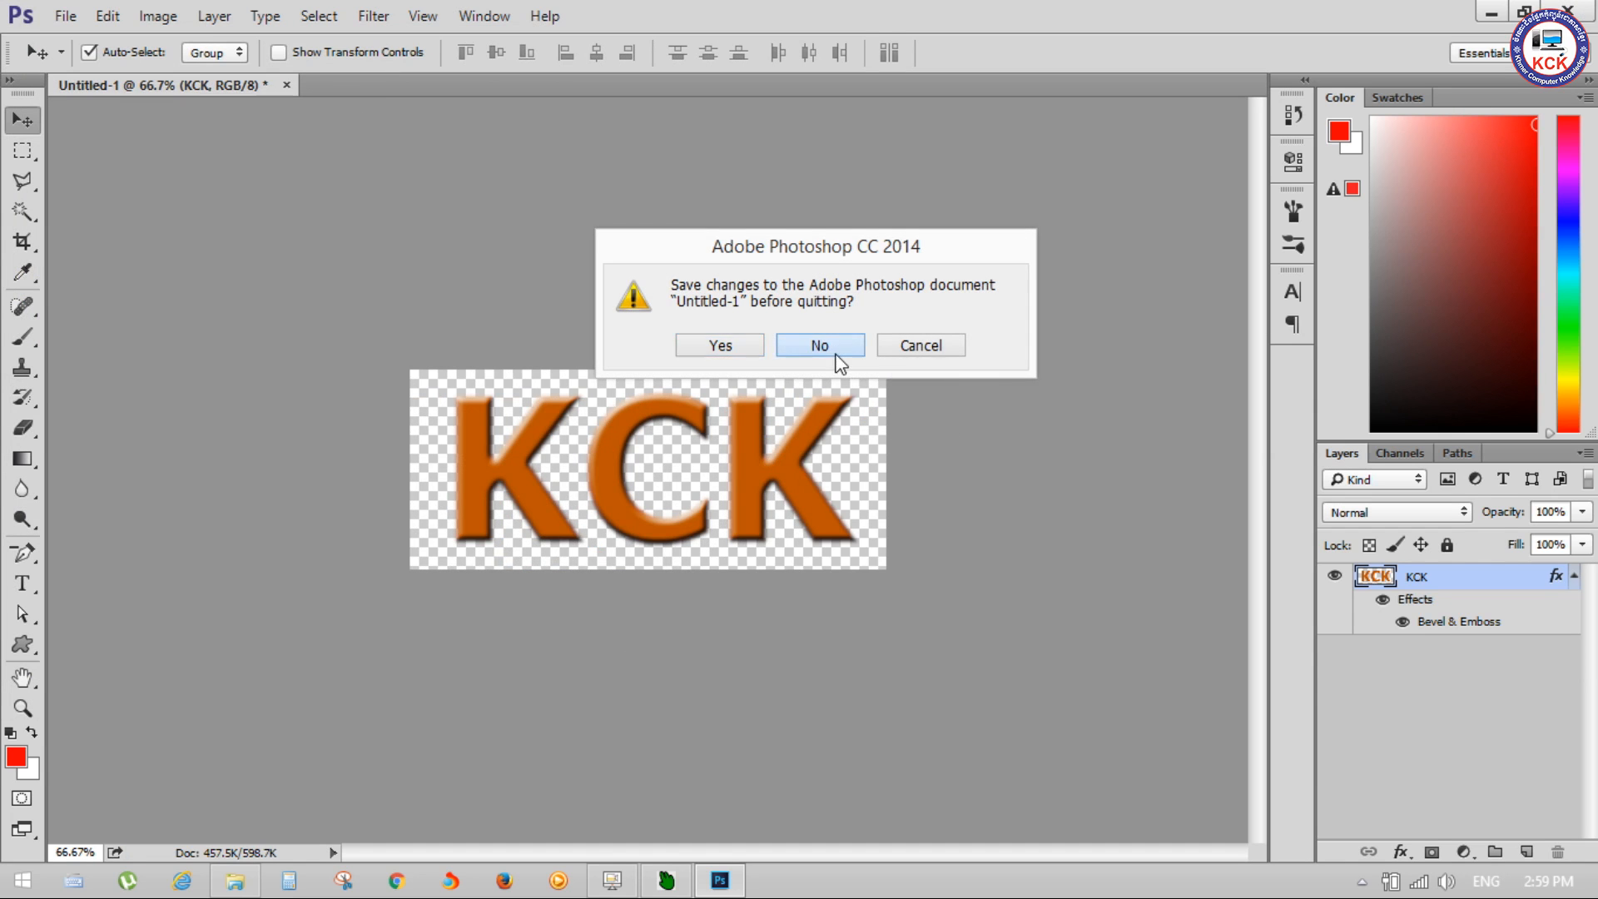
left_click(820, 346)
left_click_drag(751, 815, 1007, 42)
left_click(835, 38)
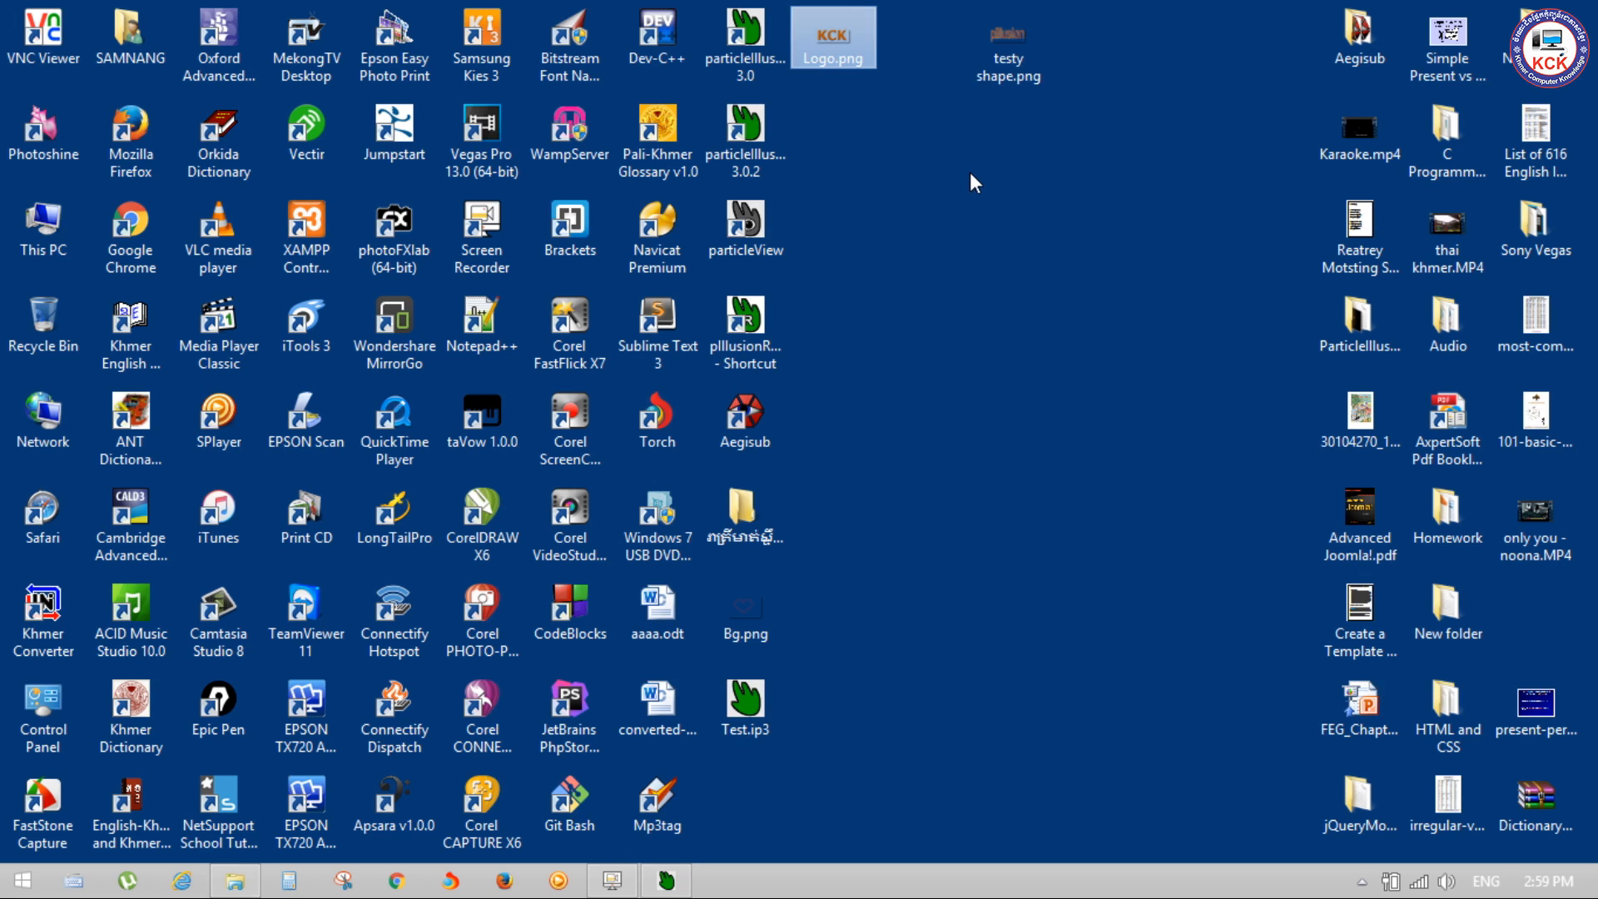
left_click(797, 774)
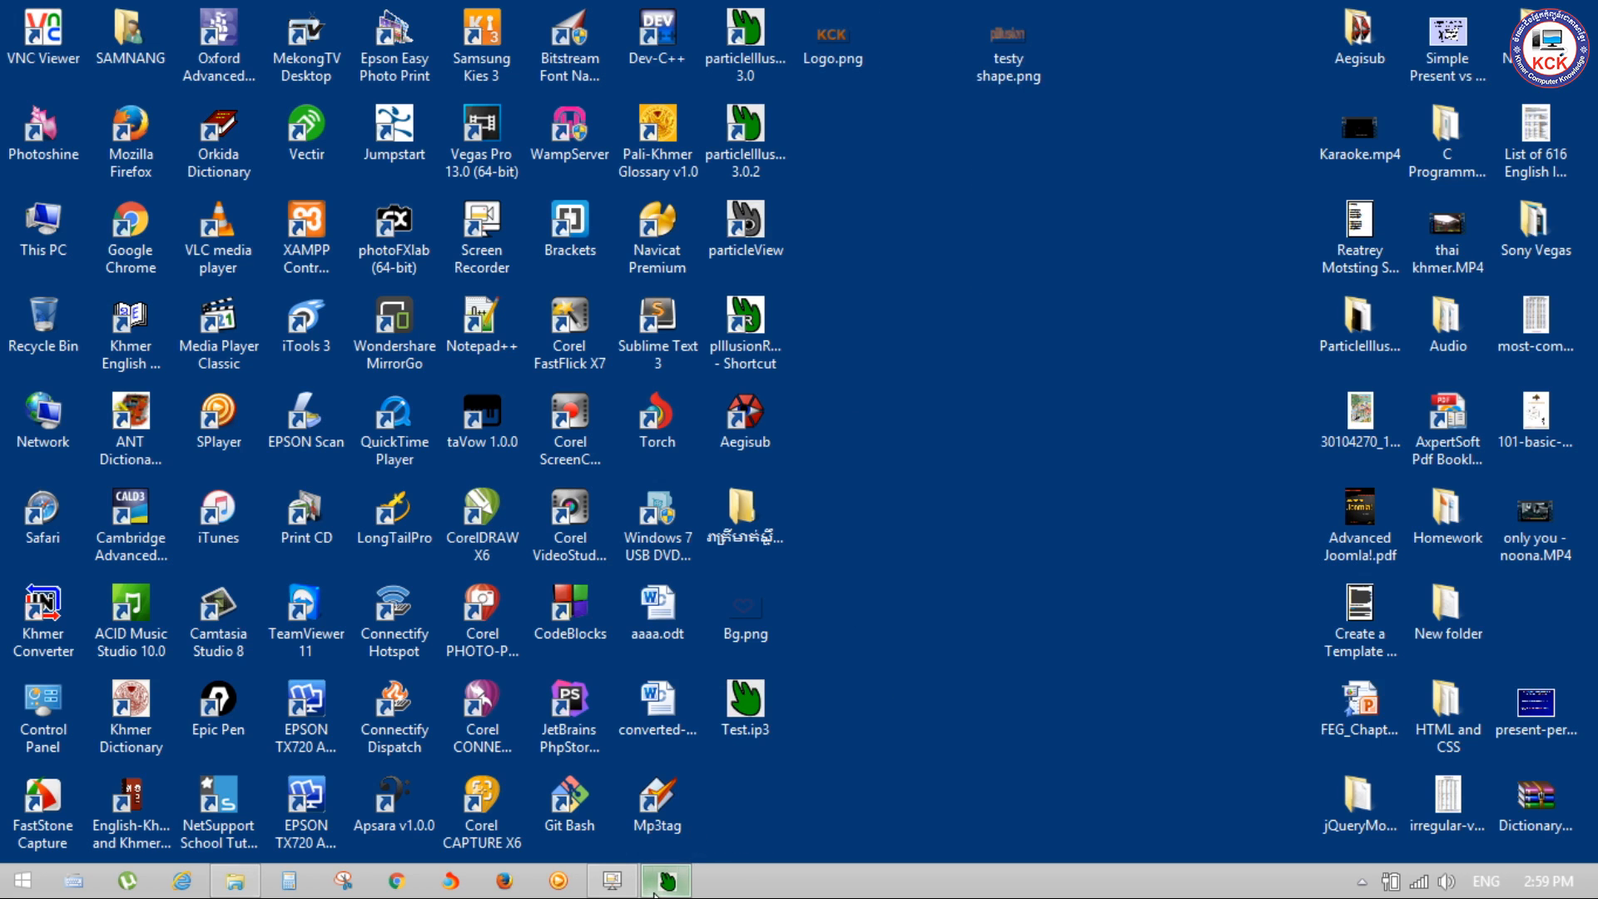
left_click(655, 892)
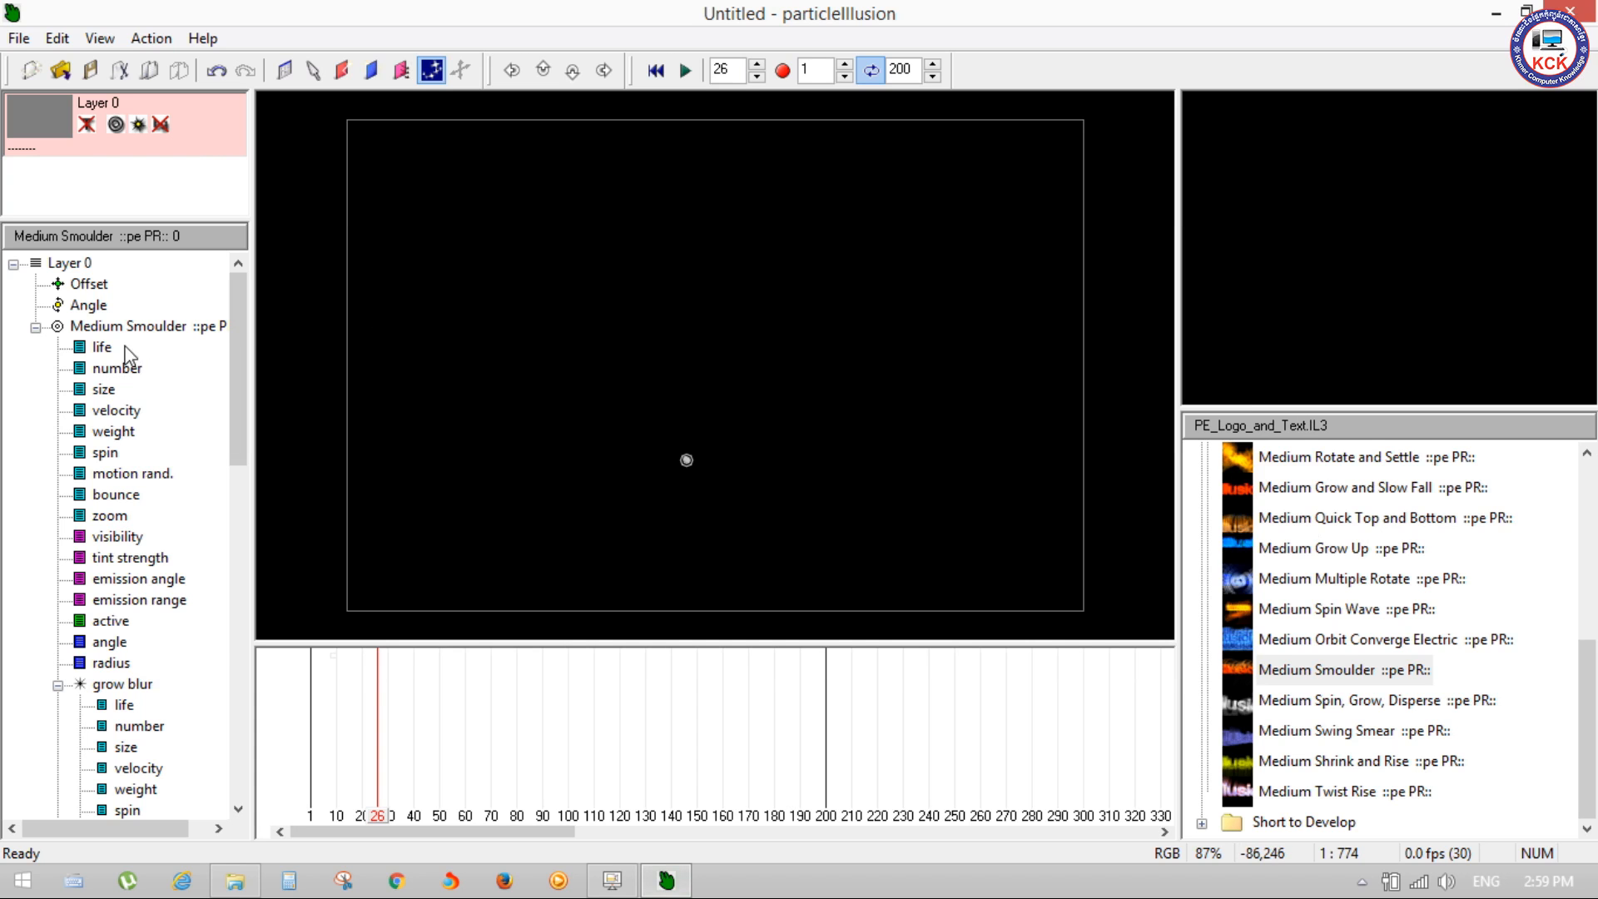
Step: Open the Medium Smoulder emitter's properties and show the shape library for its grow blur particle
left_click(157, 327)
right_click(157, 327)
left_click(237, 342)
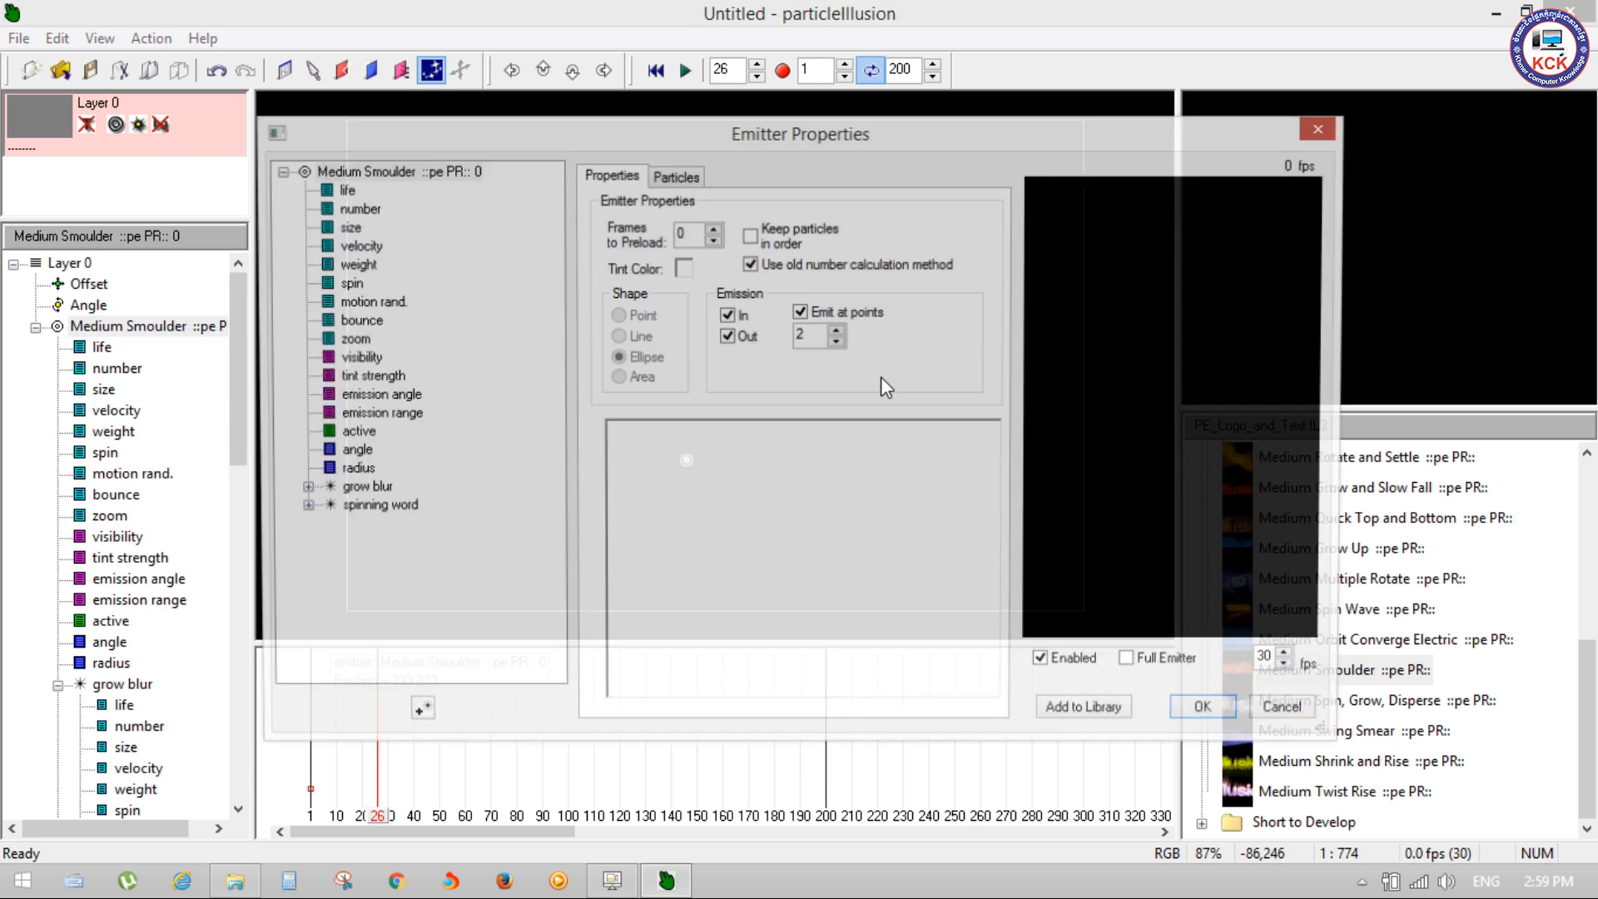
left_click(676, 177)
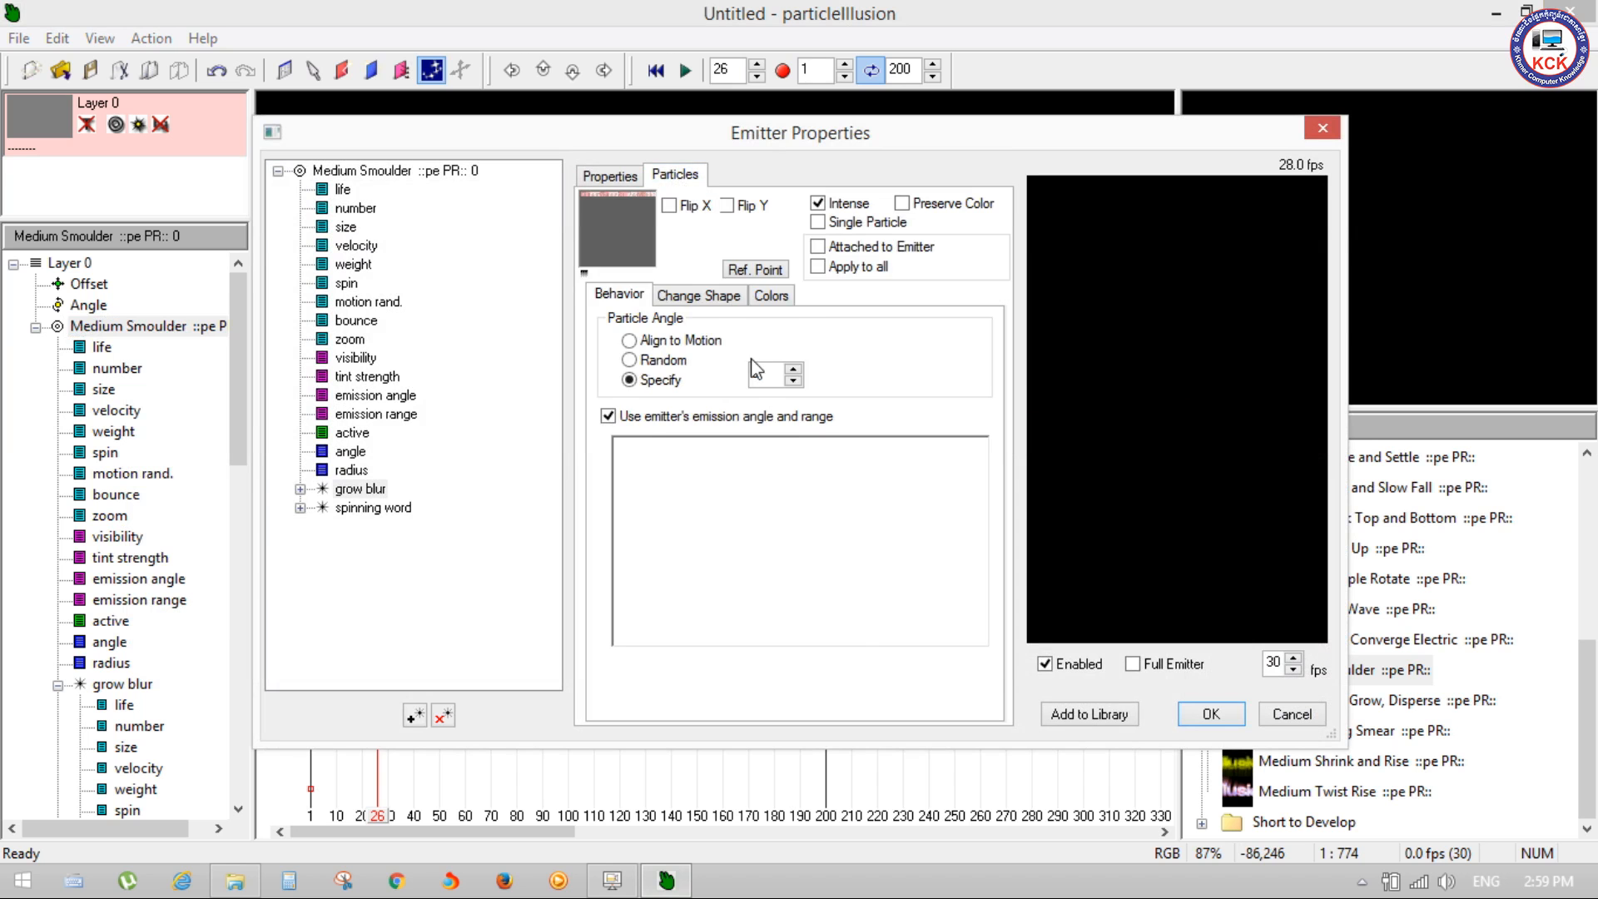
left_click(718, 300)
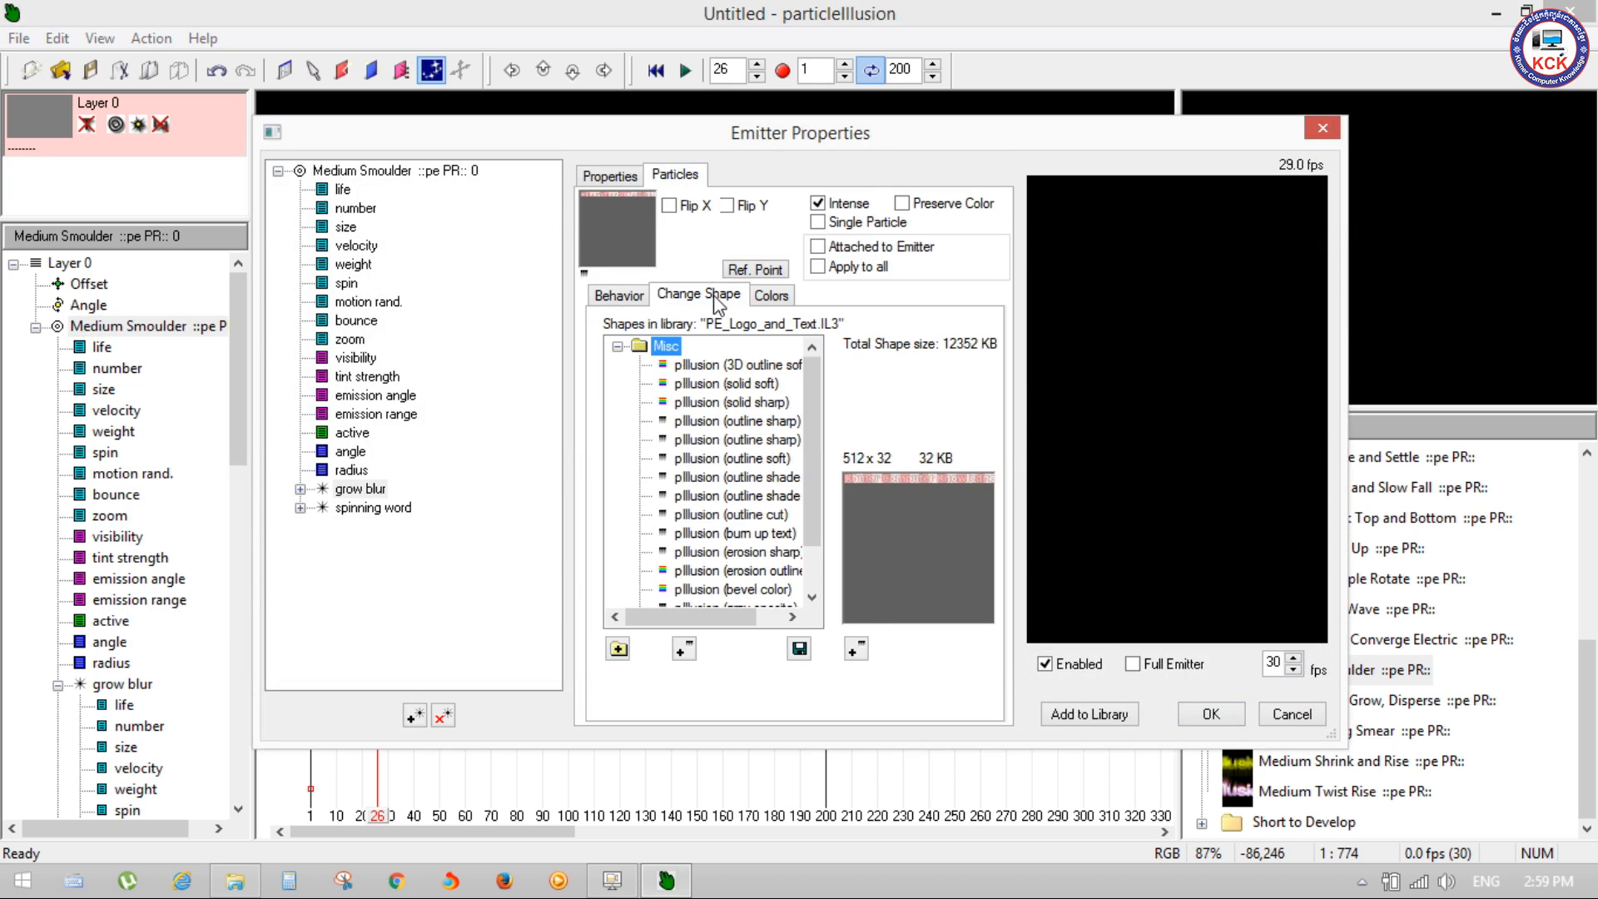
Step: Import Bg.png from the Desktop as the grow blur particle's shape, resized to 1024 x 512 in grey scale, and apply it to the emitter
left_click(855, 649)
left_click(438, 366)
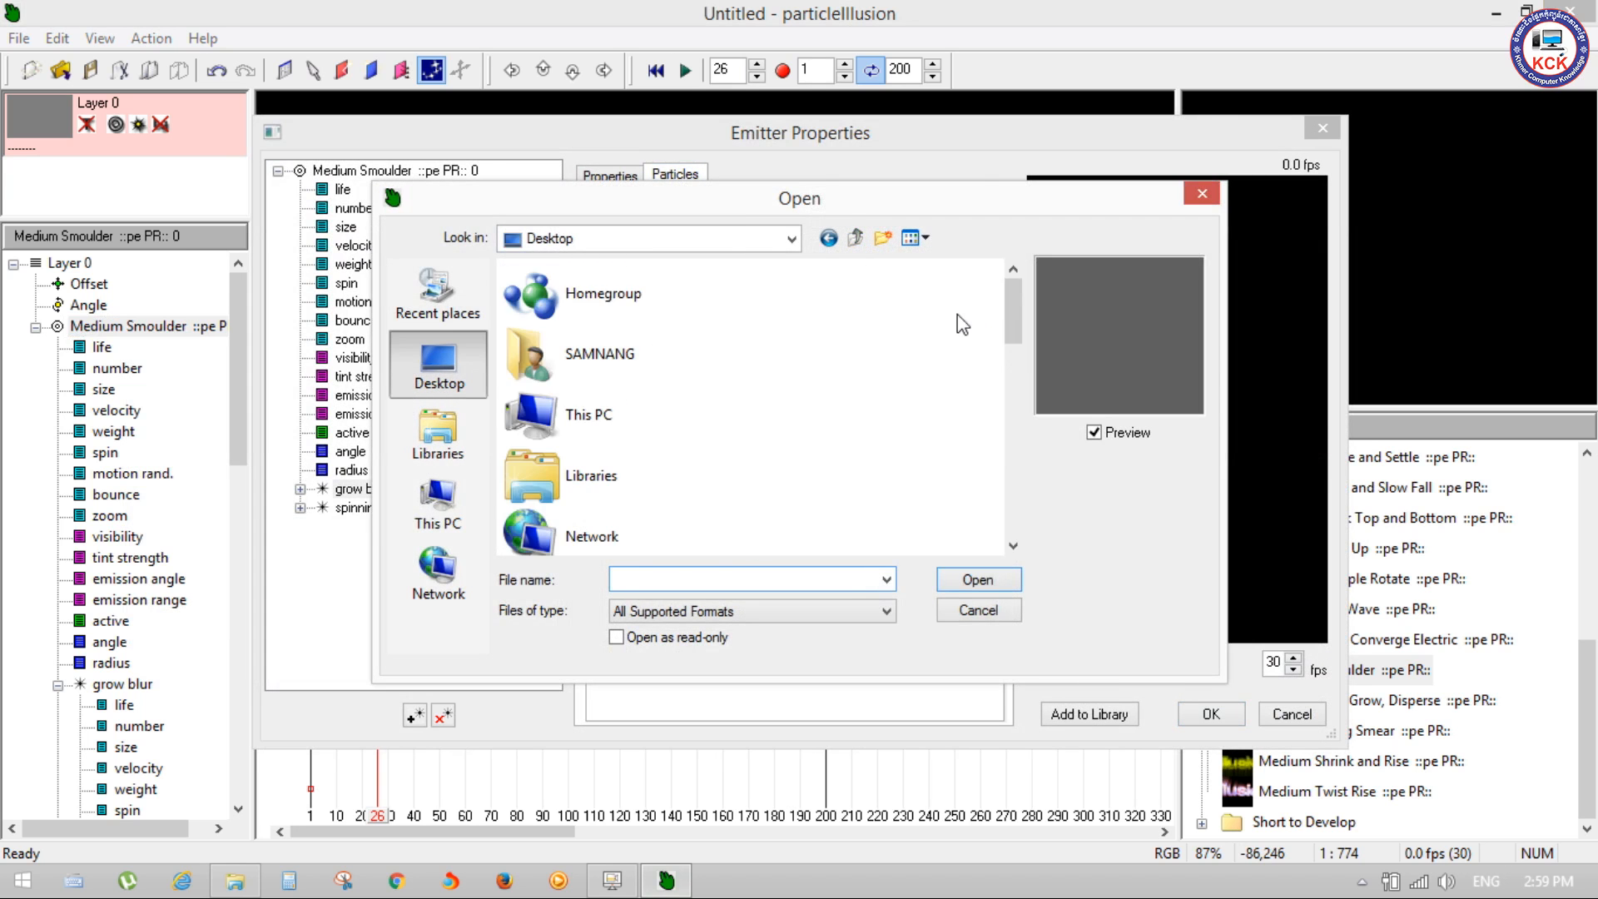
scroll(957, 316, "down", 3)
scroll(1018, 441, "down", 3)
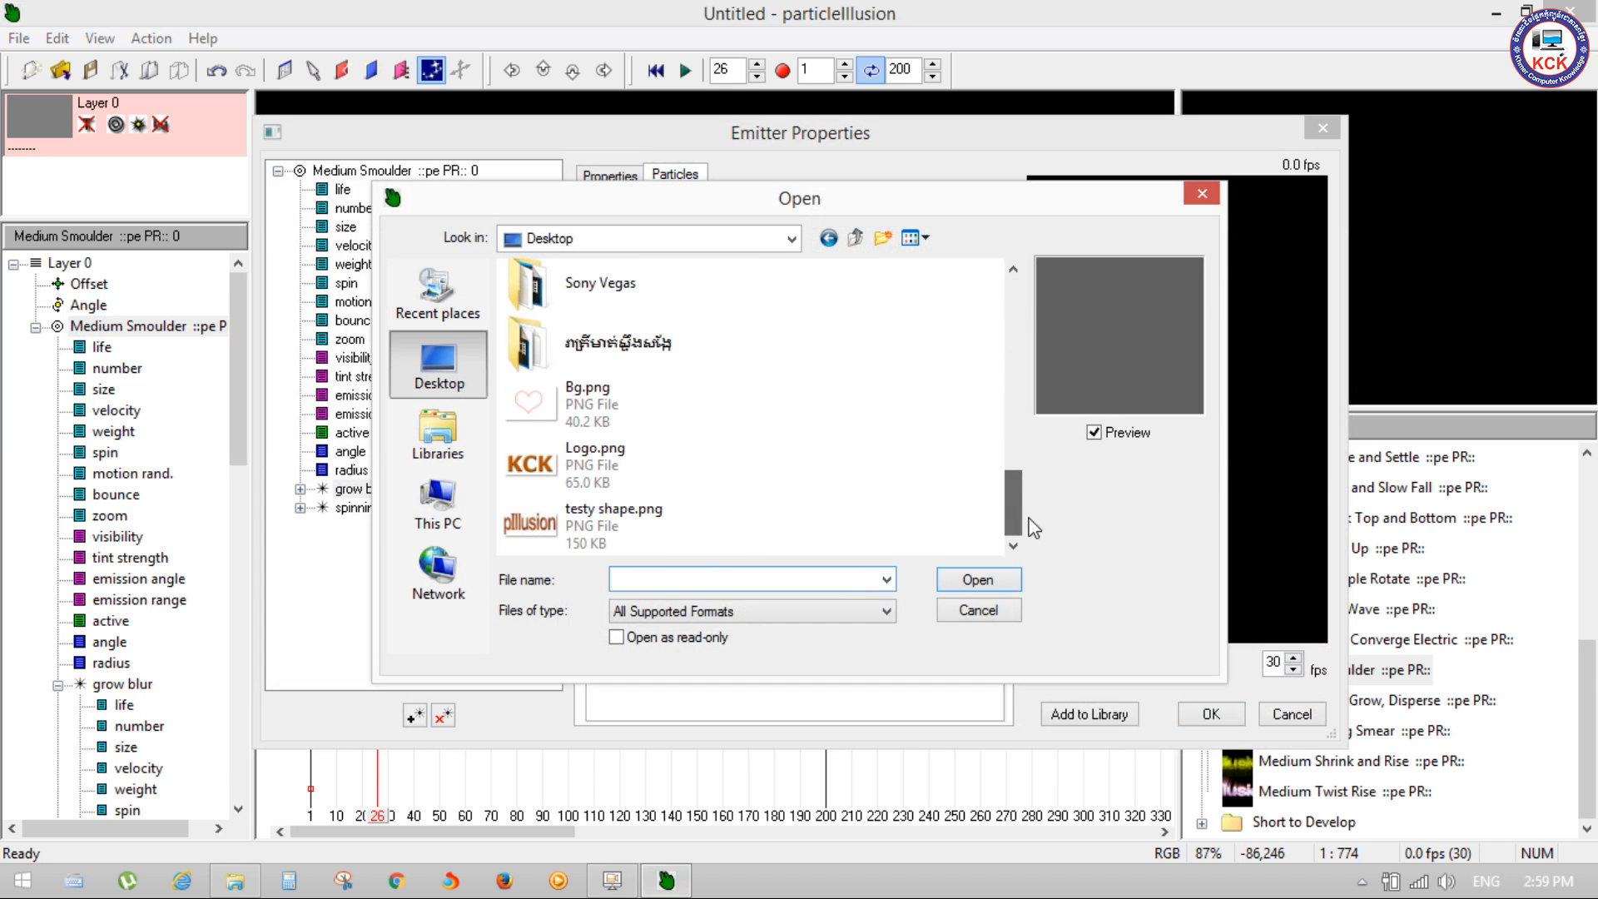
left_click(577, 454)
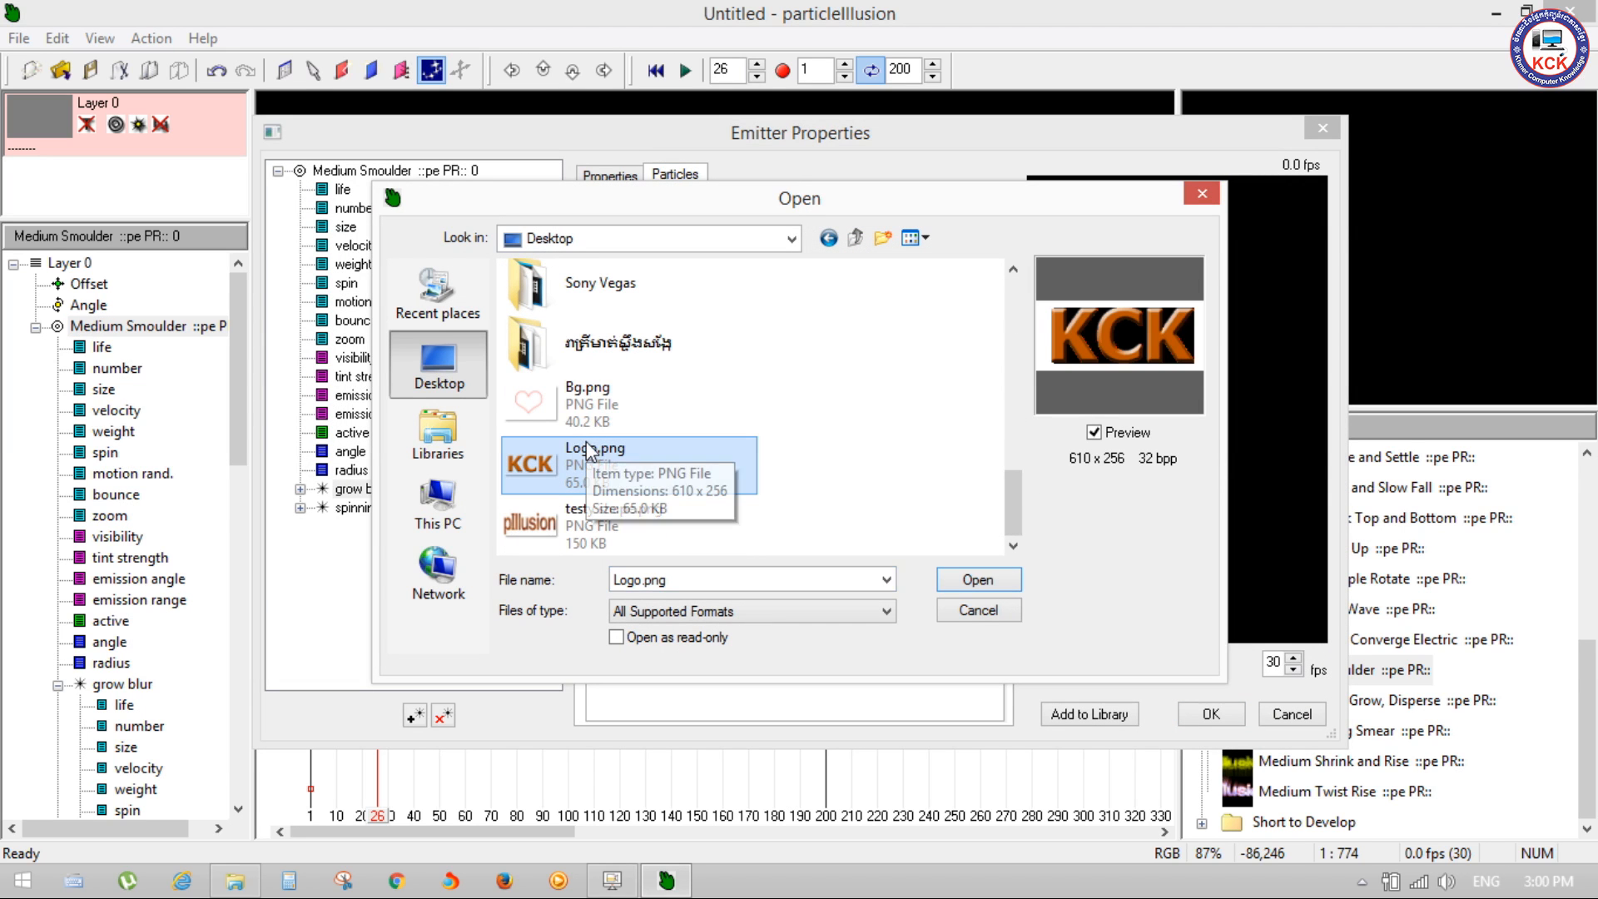
left_click(546, 401)
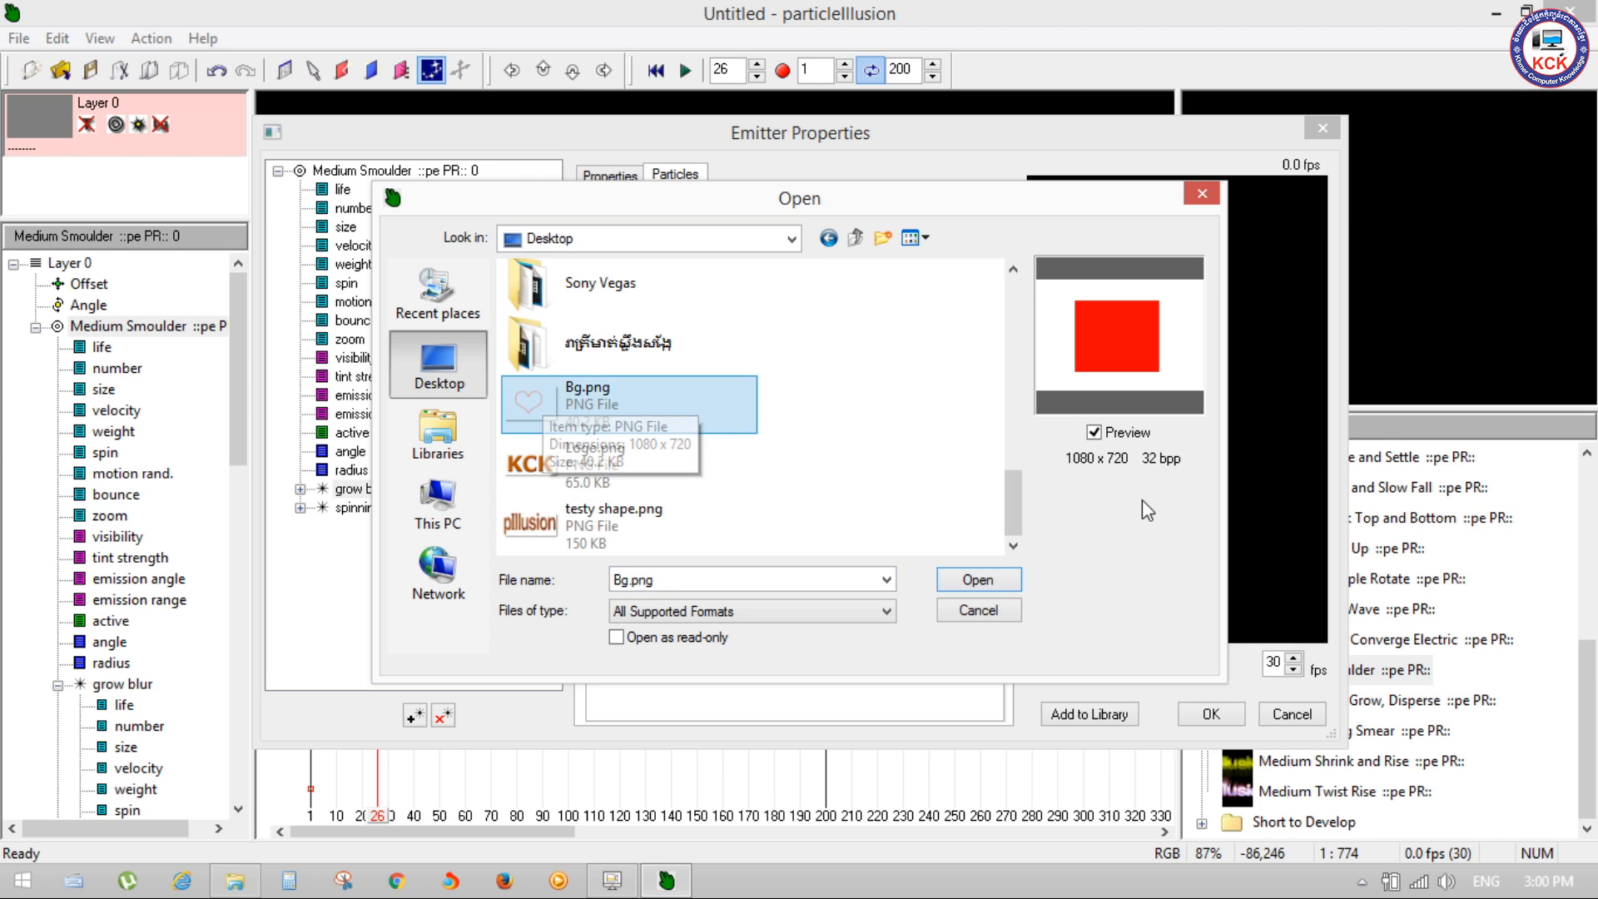
left_click(1004, 581)
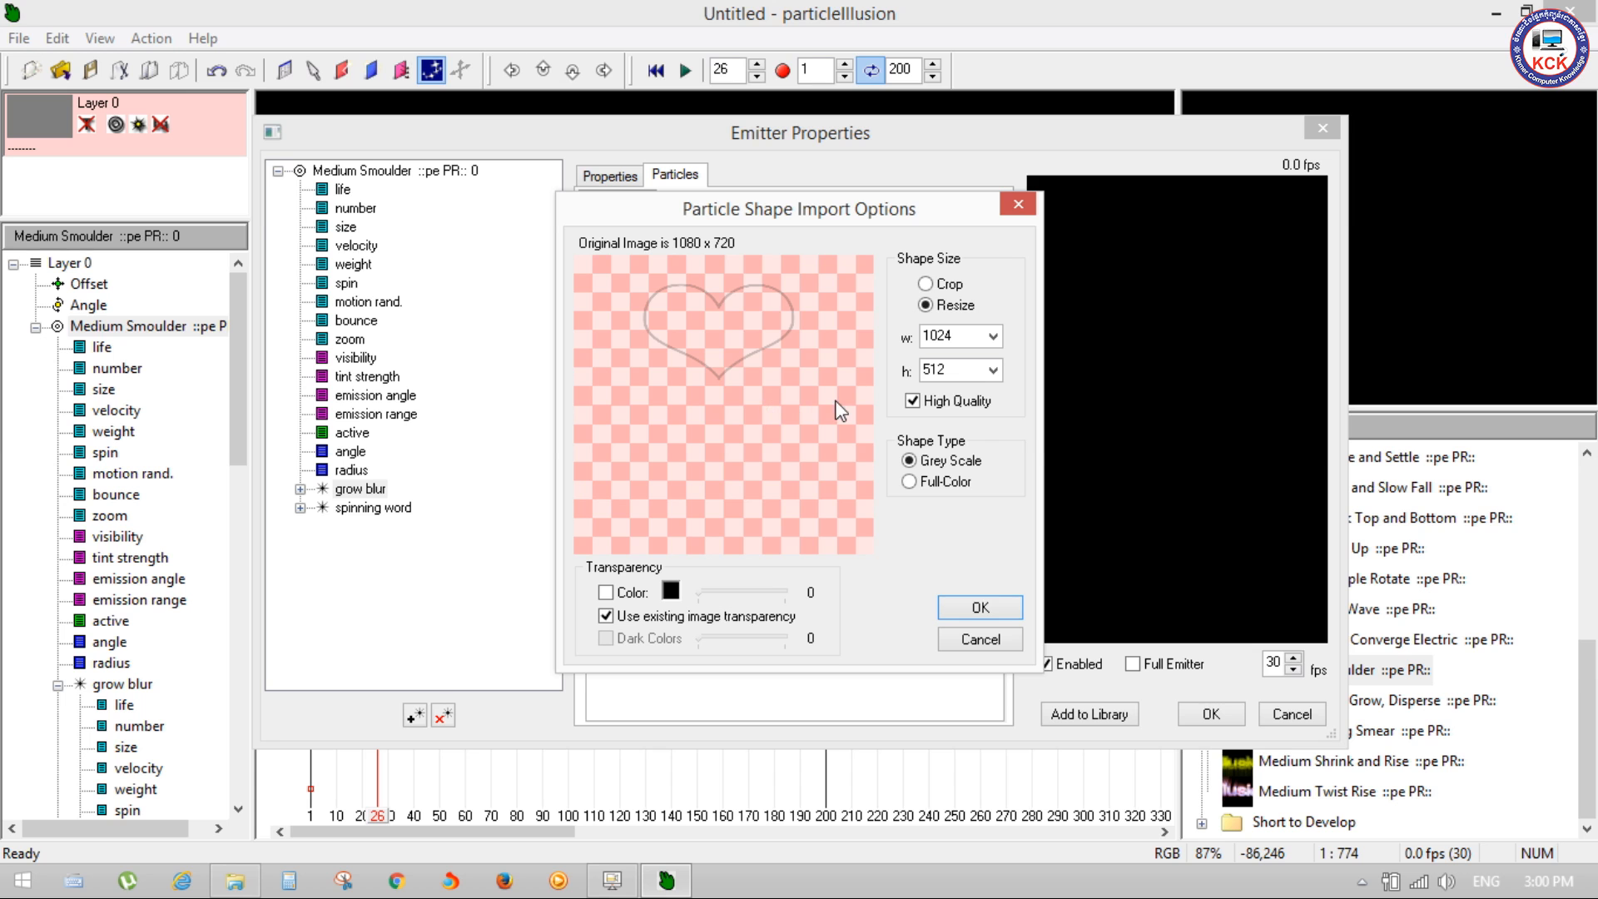
left_click(980, 608)
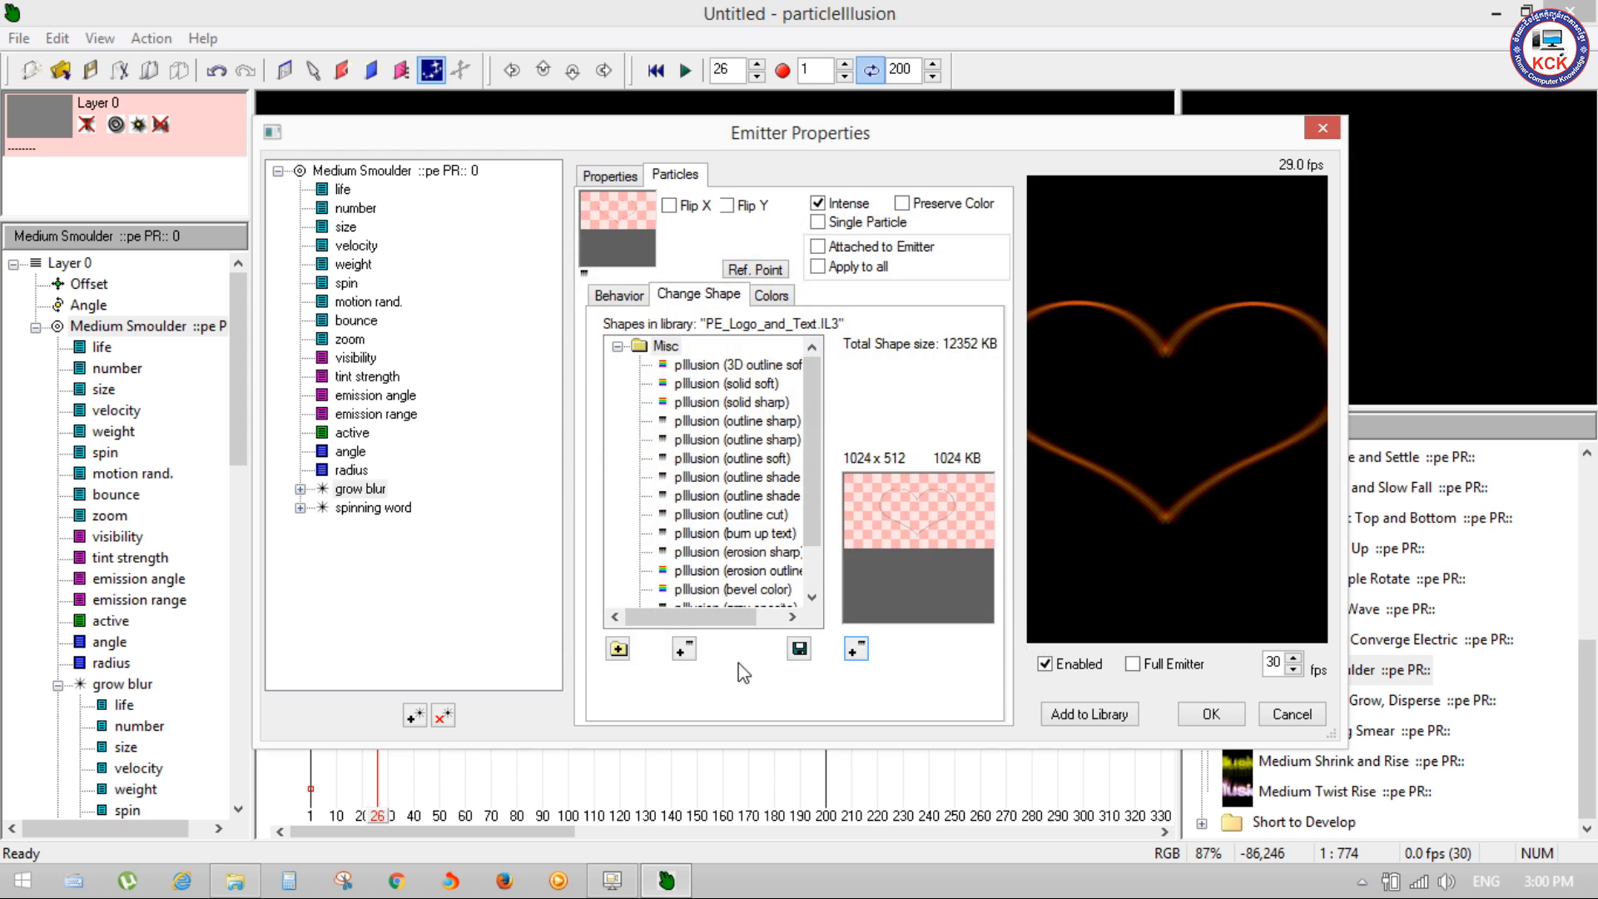
left_click(1240, 713)
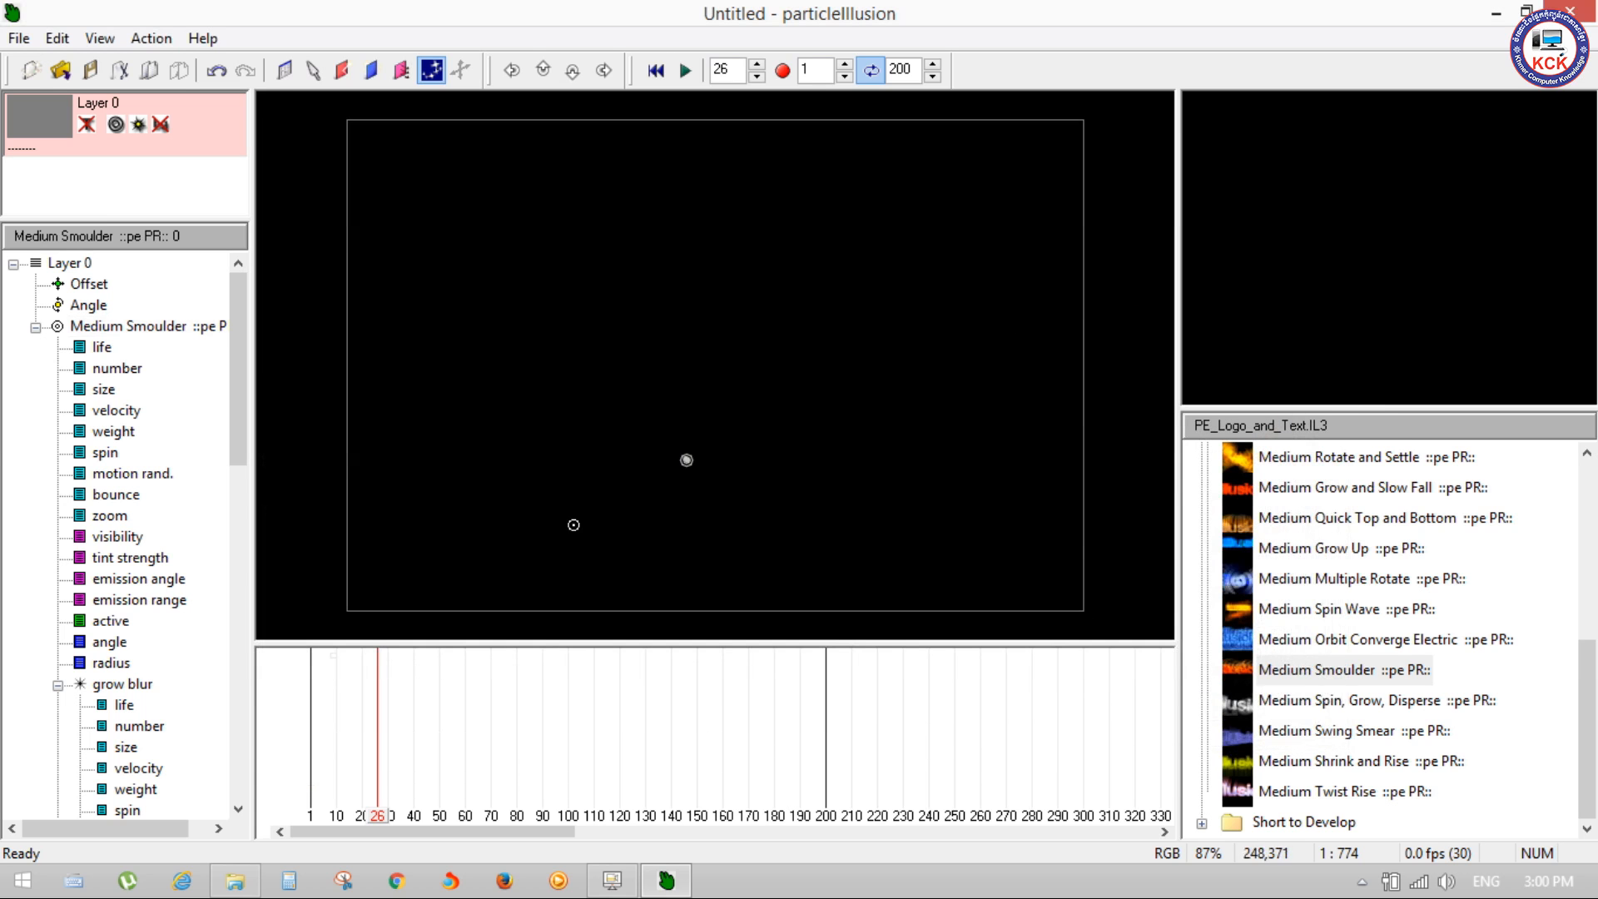
Step: Play the animation to preview the emitter with the heart-shaped particle, and stop playback
key("space")
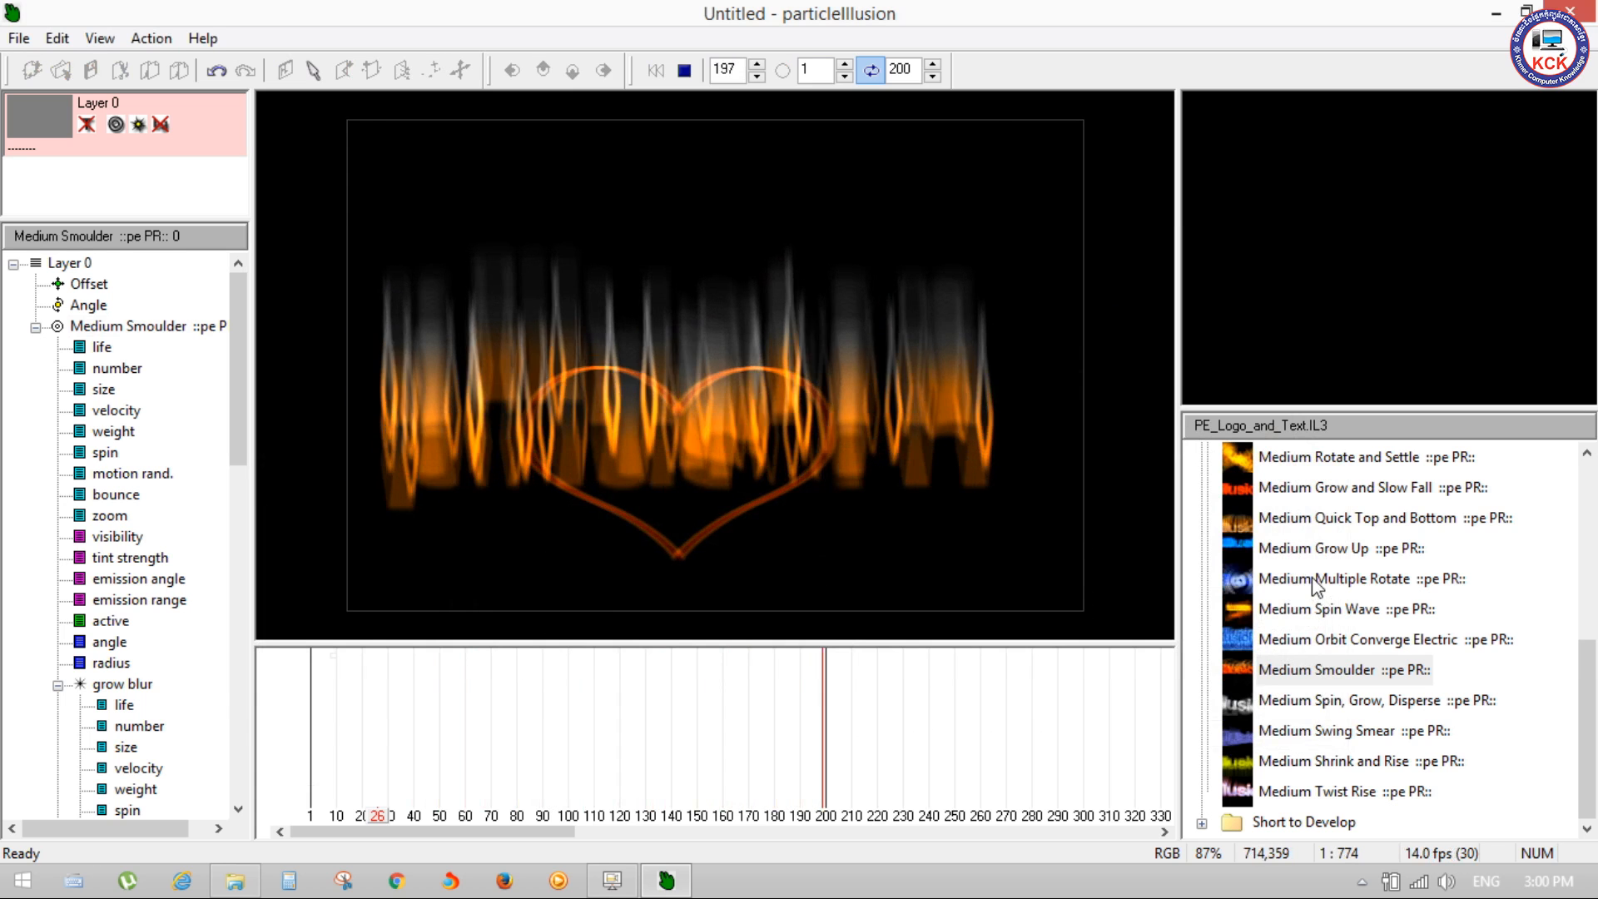
key("space")
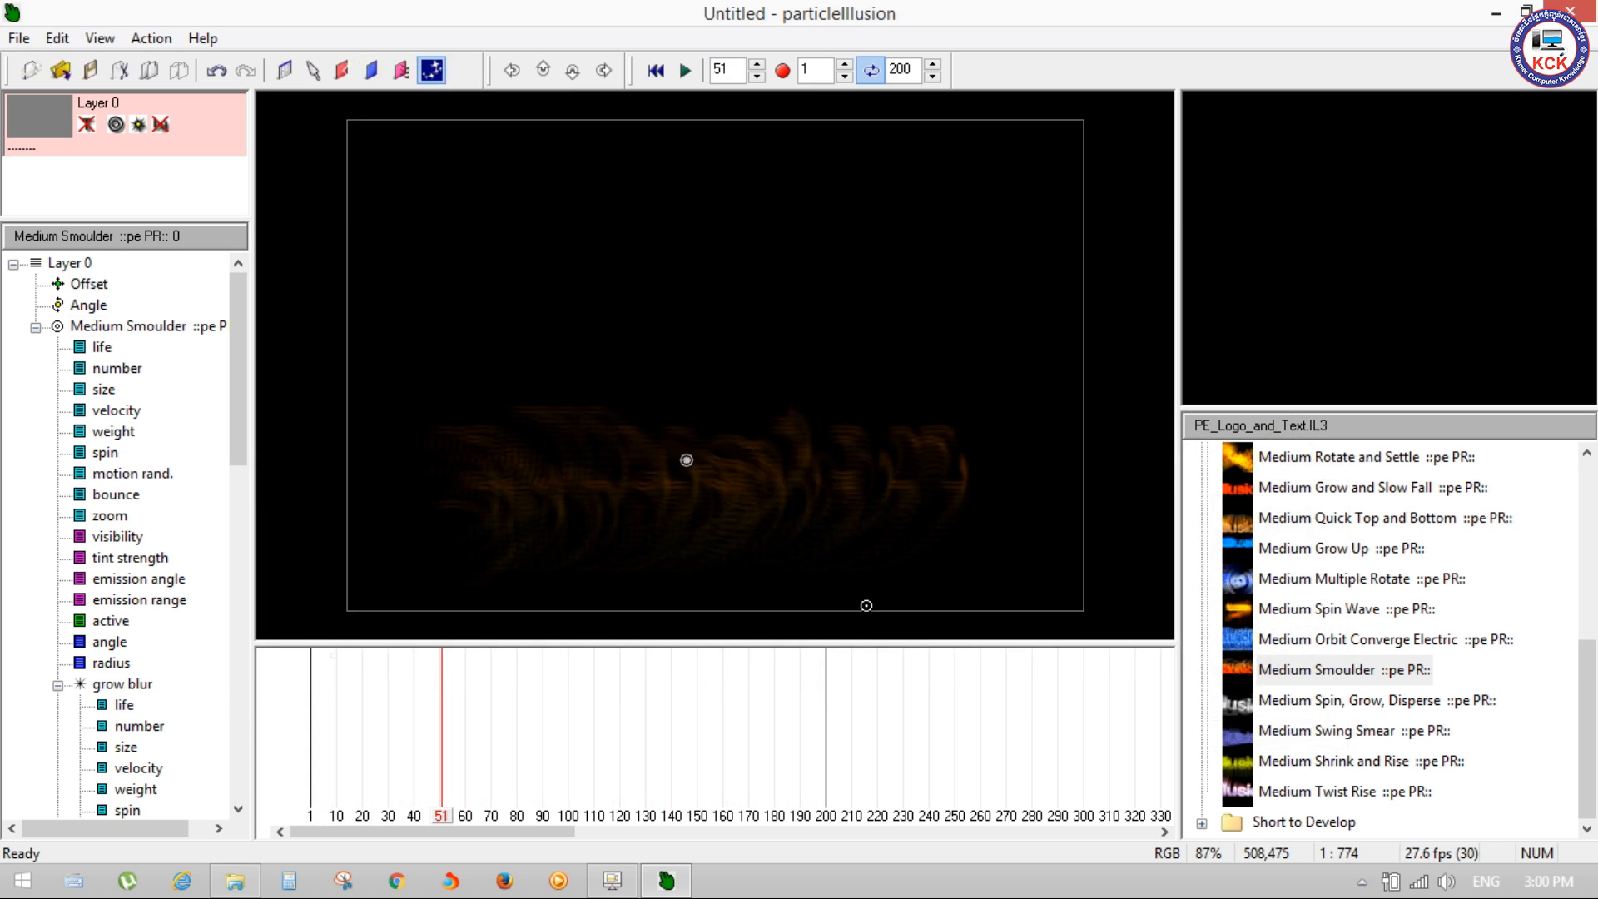
key("space")
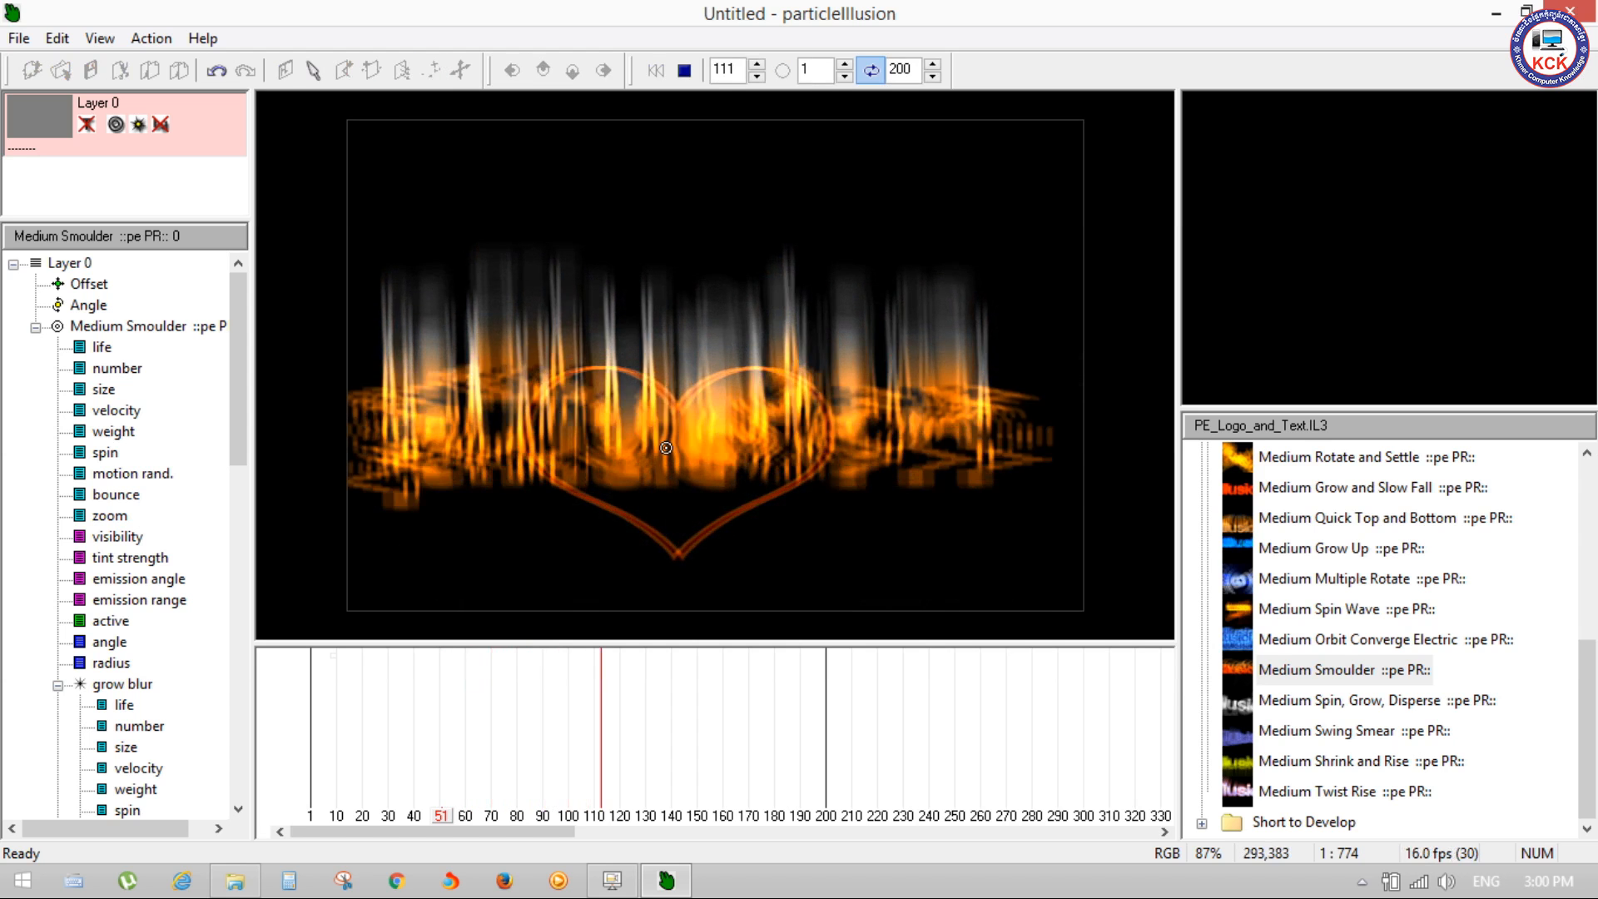
key("space")
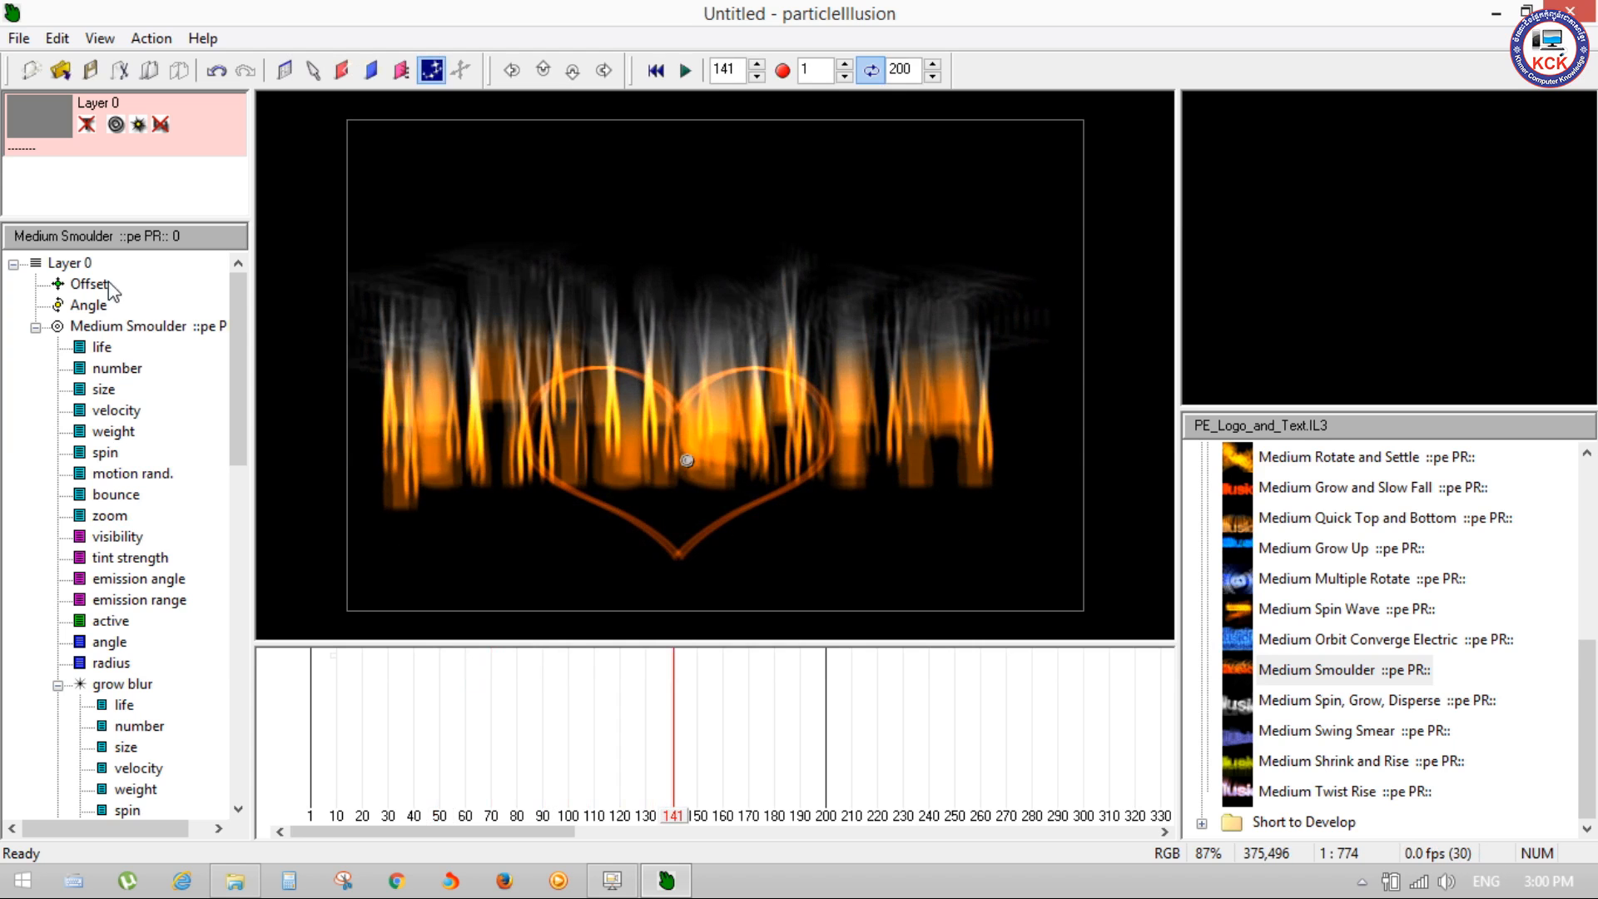
Step: Reopen the Medium Smoulder emitter's properties and show the grow blur particle's shape library
right_click(115, 331)
left_click(163, 346)
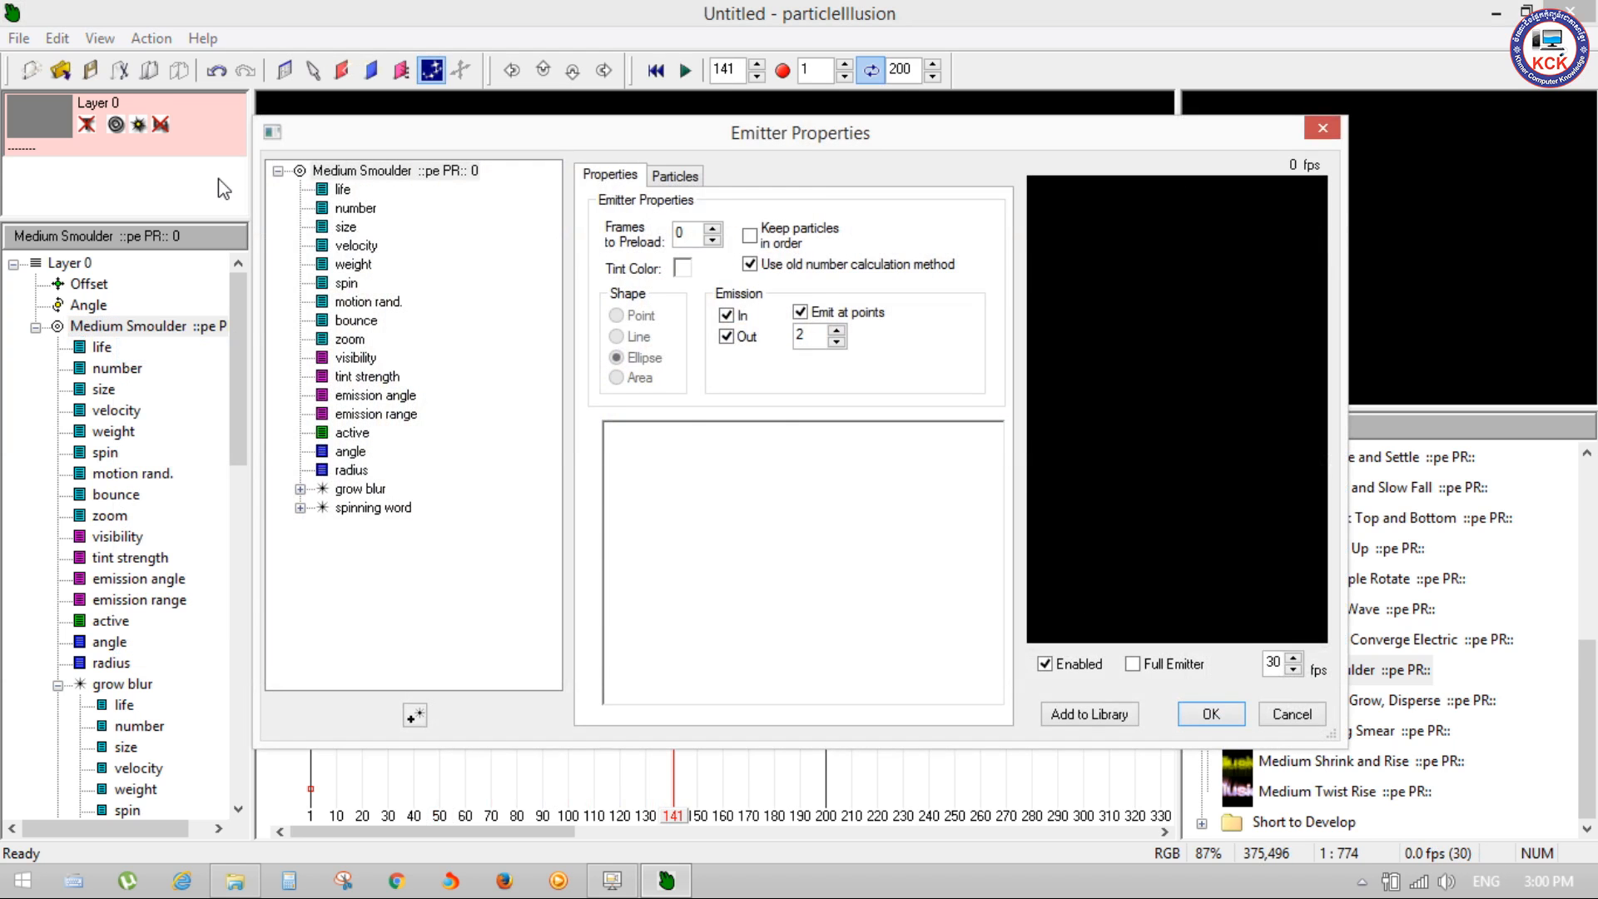
left_click(672, 176)
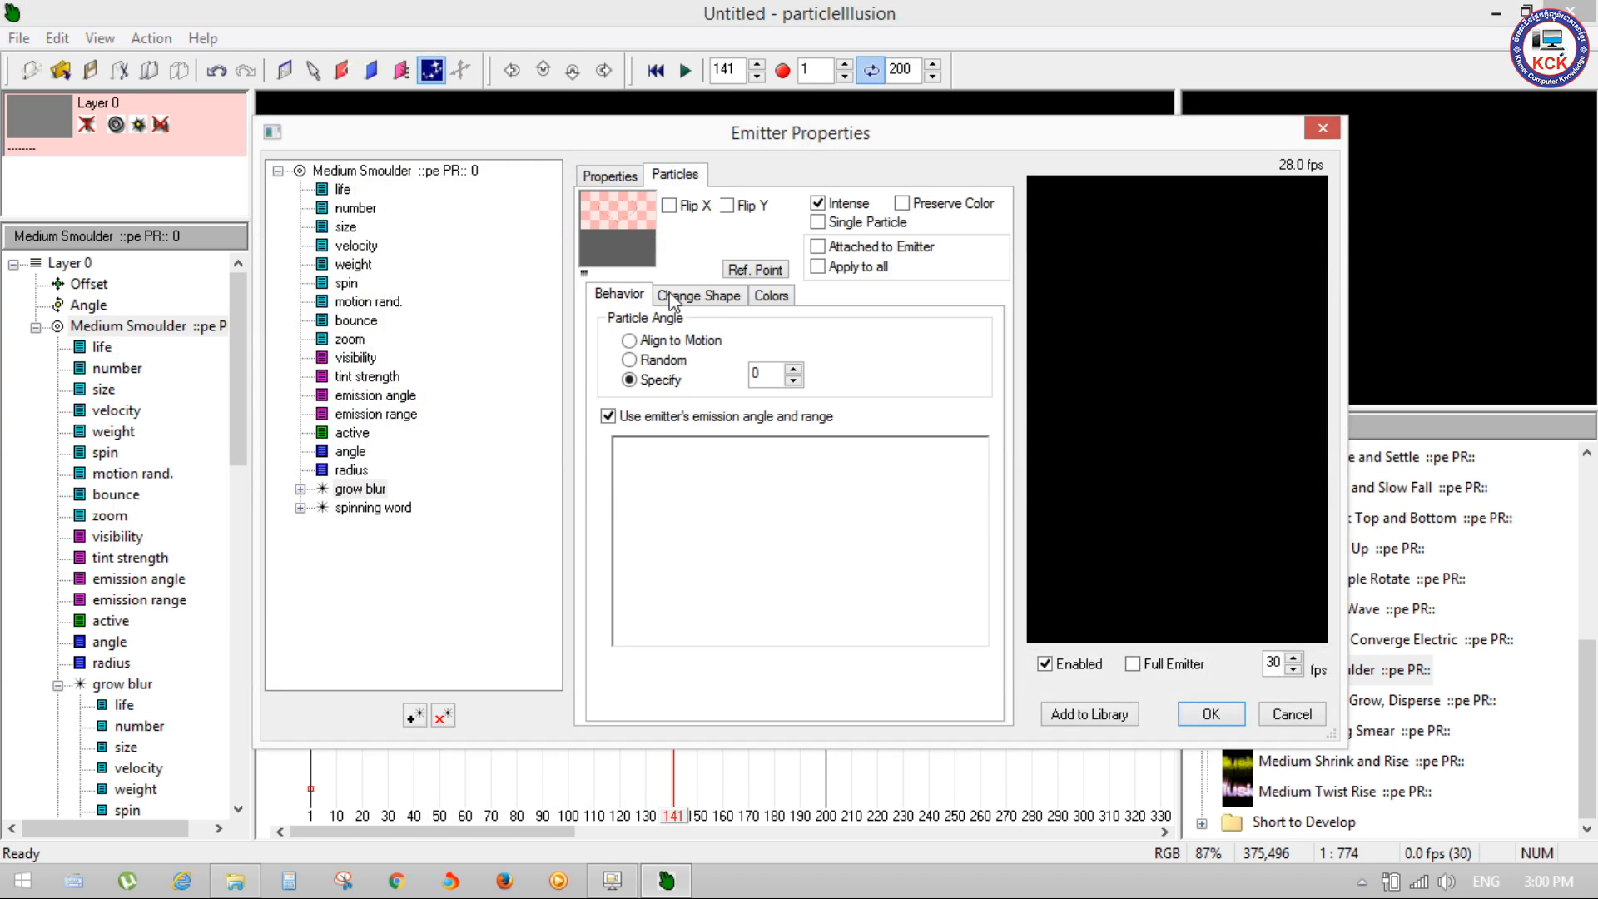
left_click(716, 298)
Step: Examine the previews of the existing shapes in the PE_Logo_and_Text.IL3 library, including the solid, outline, erosion and bevel variants
left_click(741, 402)
left_click(741, 420)
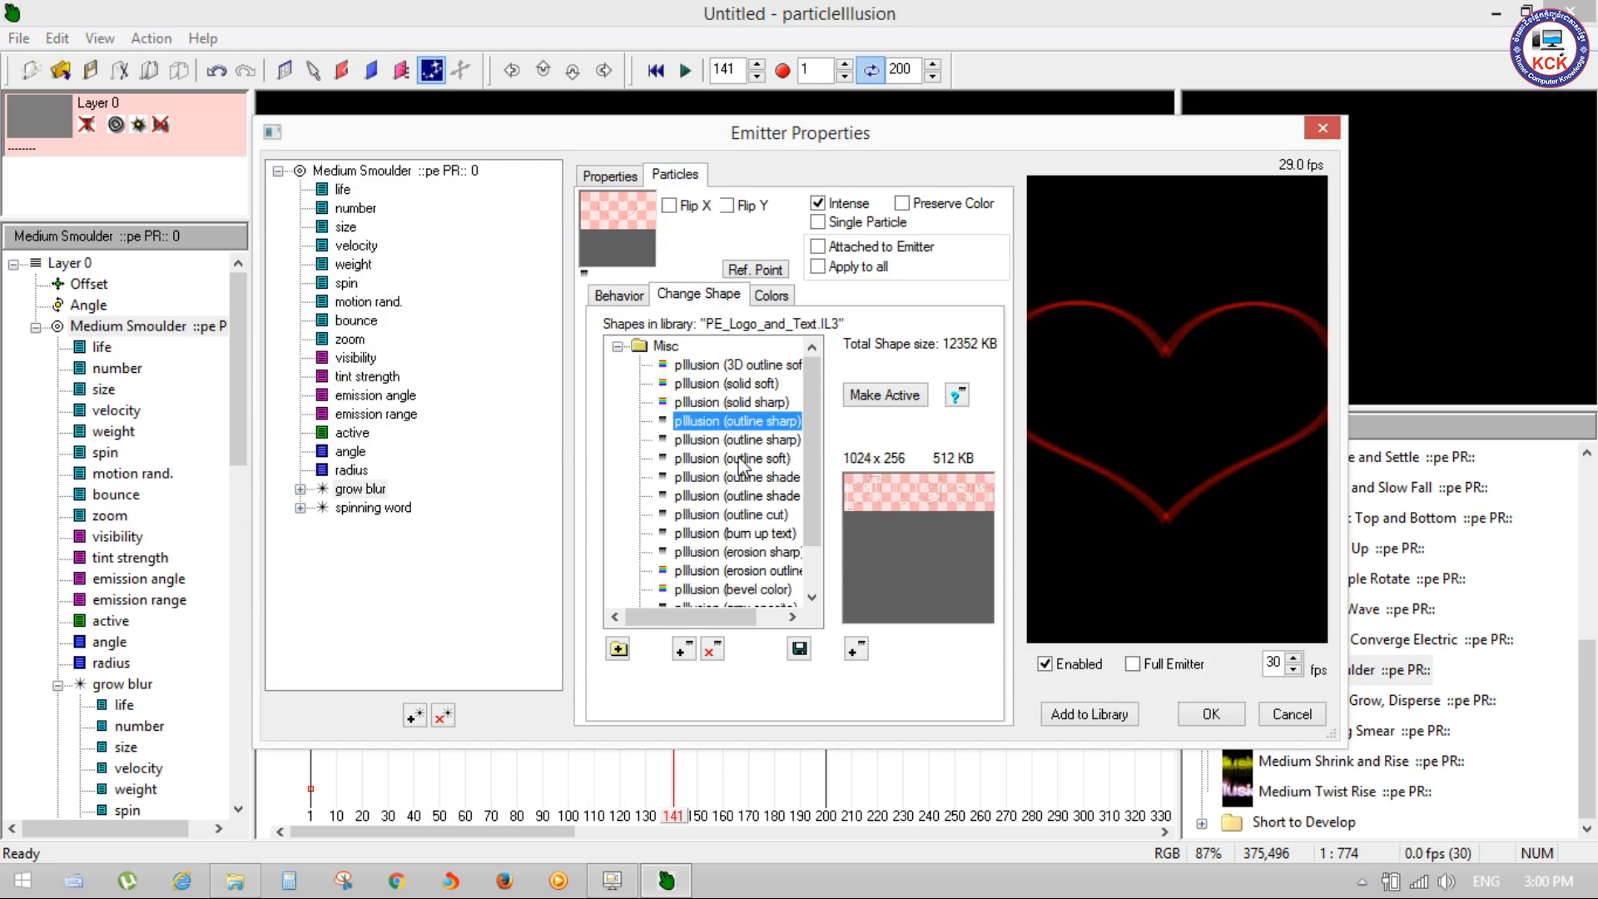
left_click(737, 366)
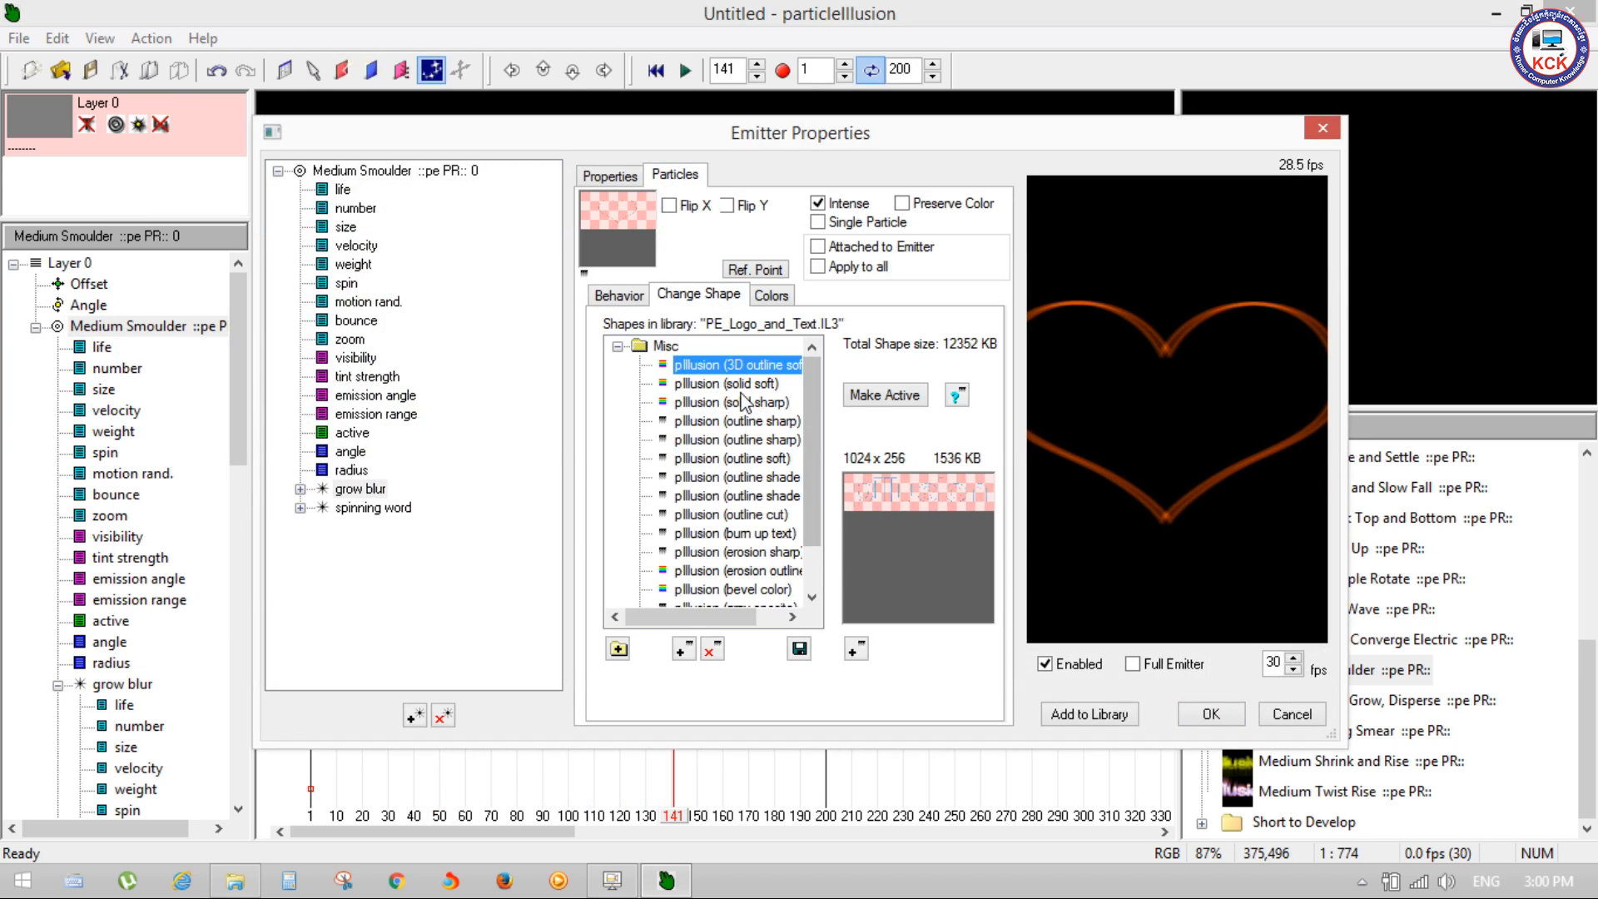
left_click(741, 391)
left_click(742, 445)
left_click(740, 499)
left_click(738, 537)
left_click(736, 574)
left_click(734, 590)
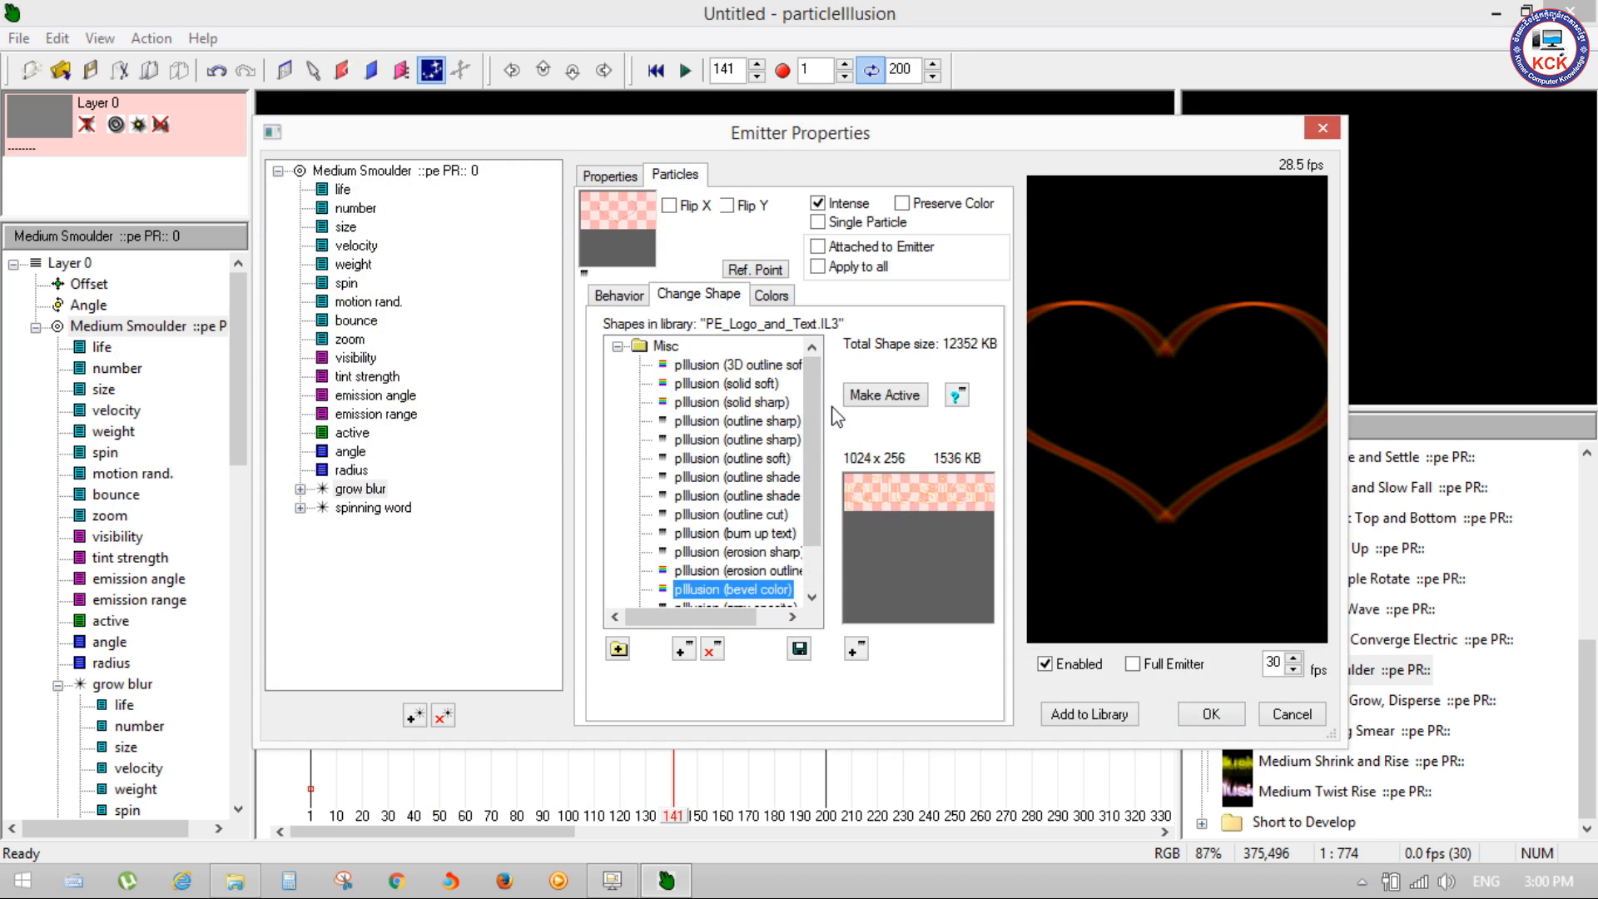
scroll(814, 449, "down", 2)
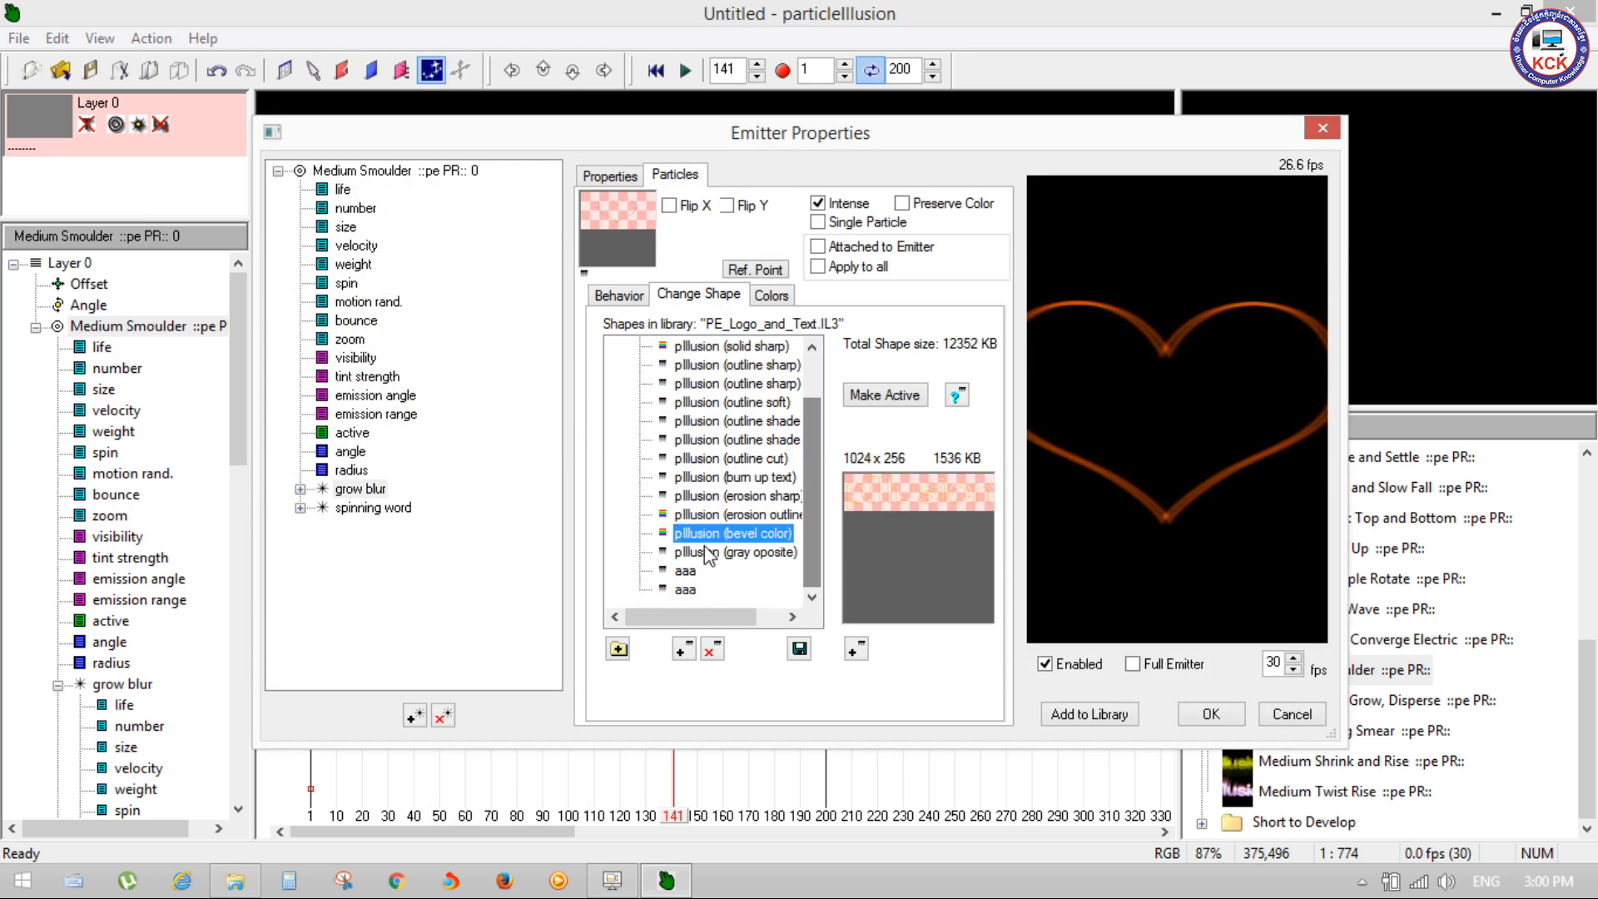
left_click(709, 553)
left_click(693, 571)
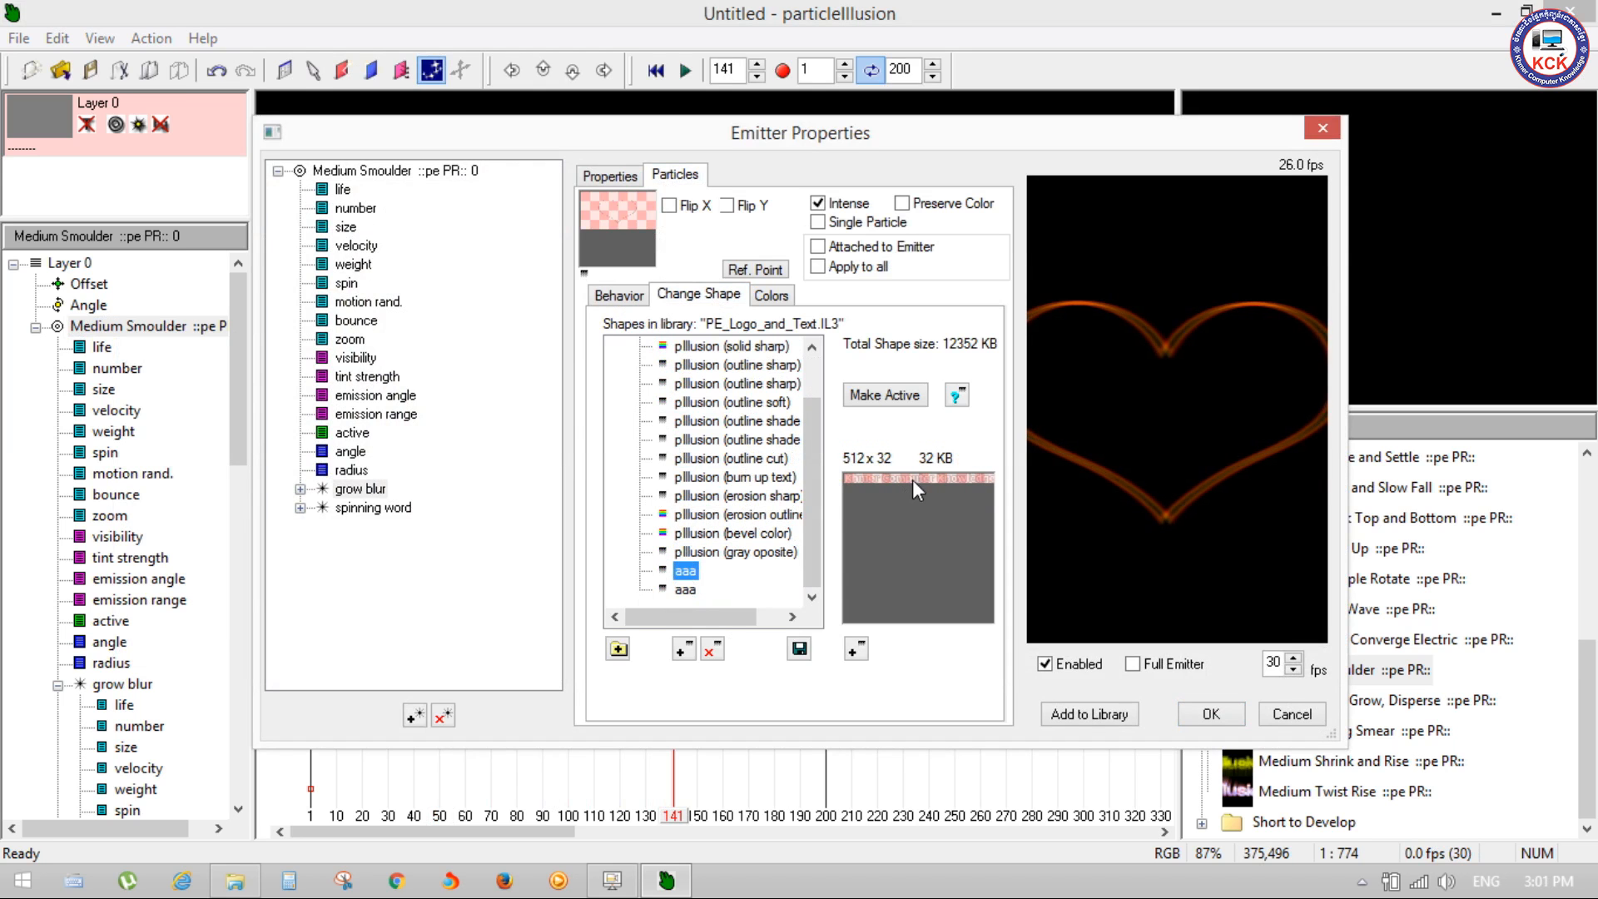
left_click(694, 537)
left_click(706, 553)
left_click(710, 534)
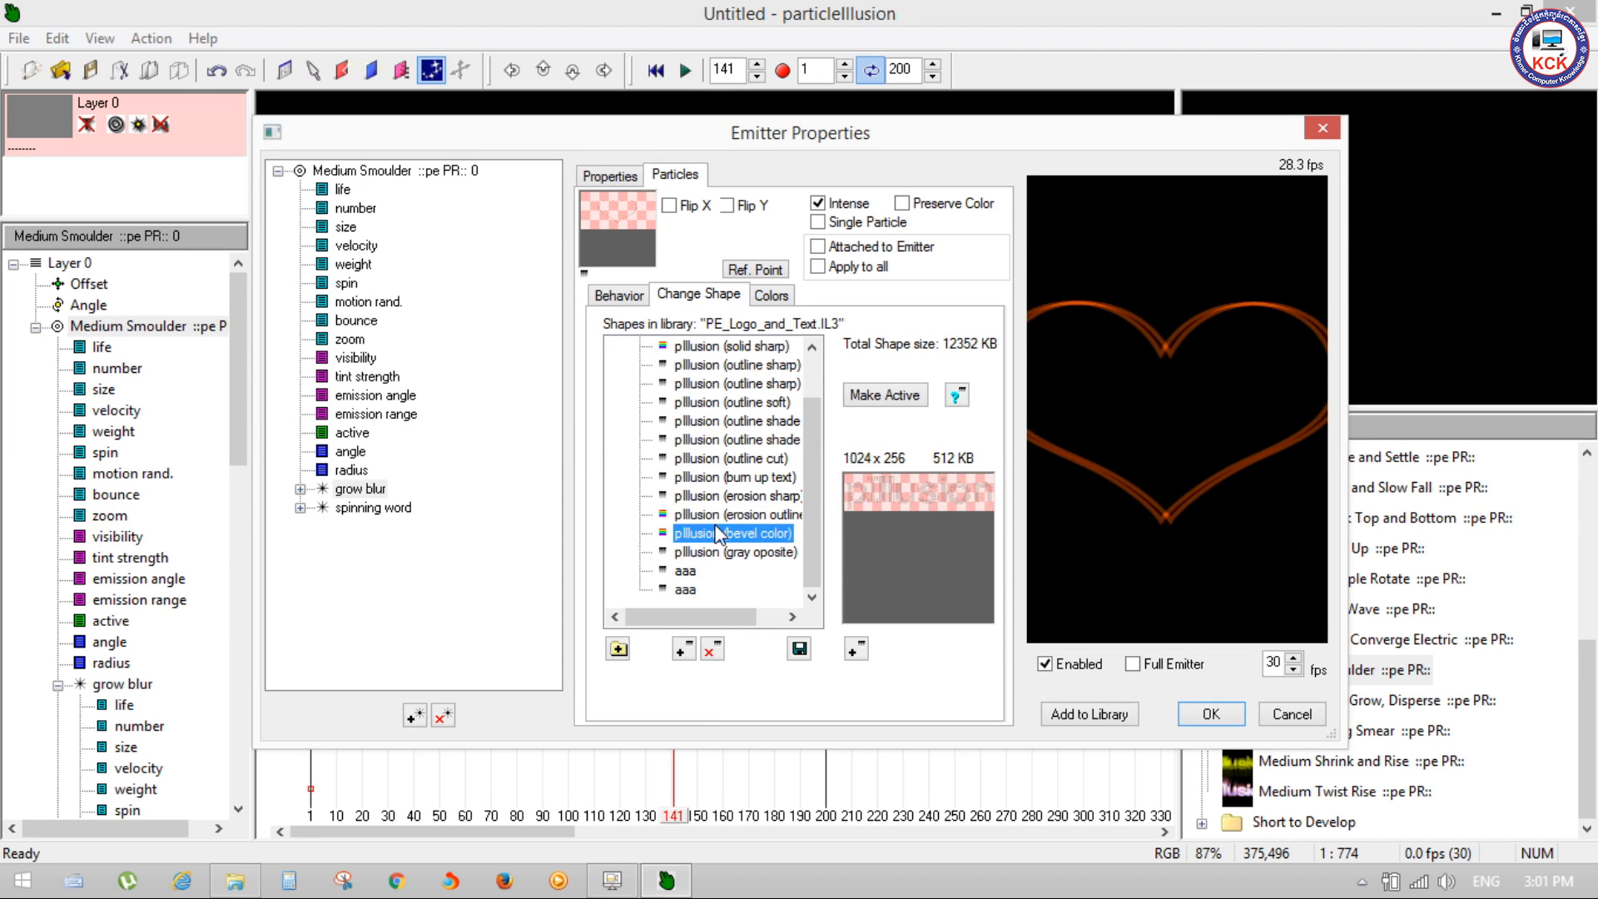
left_click(713, 497)
left_click(716, 460)
left_click(722, 402)
left_click(723, 366)
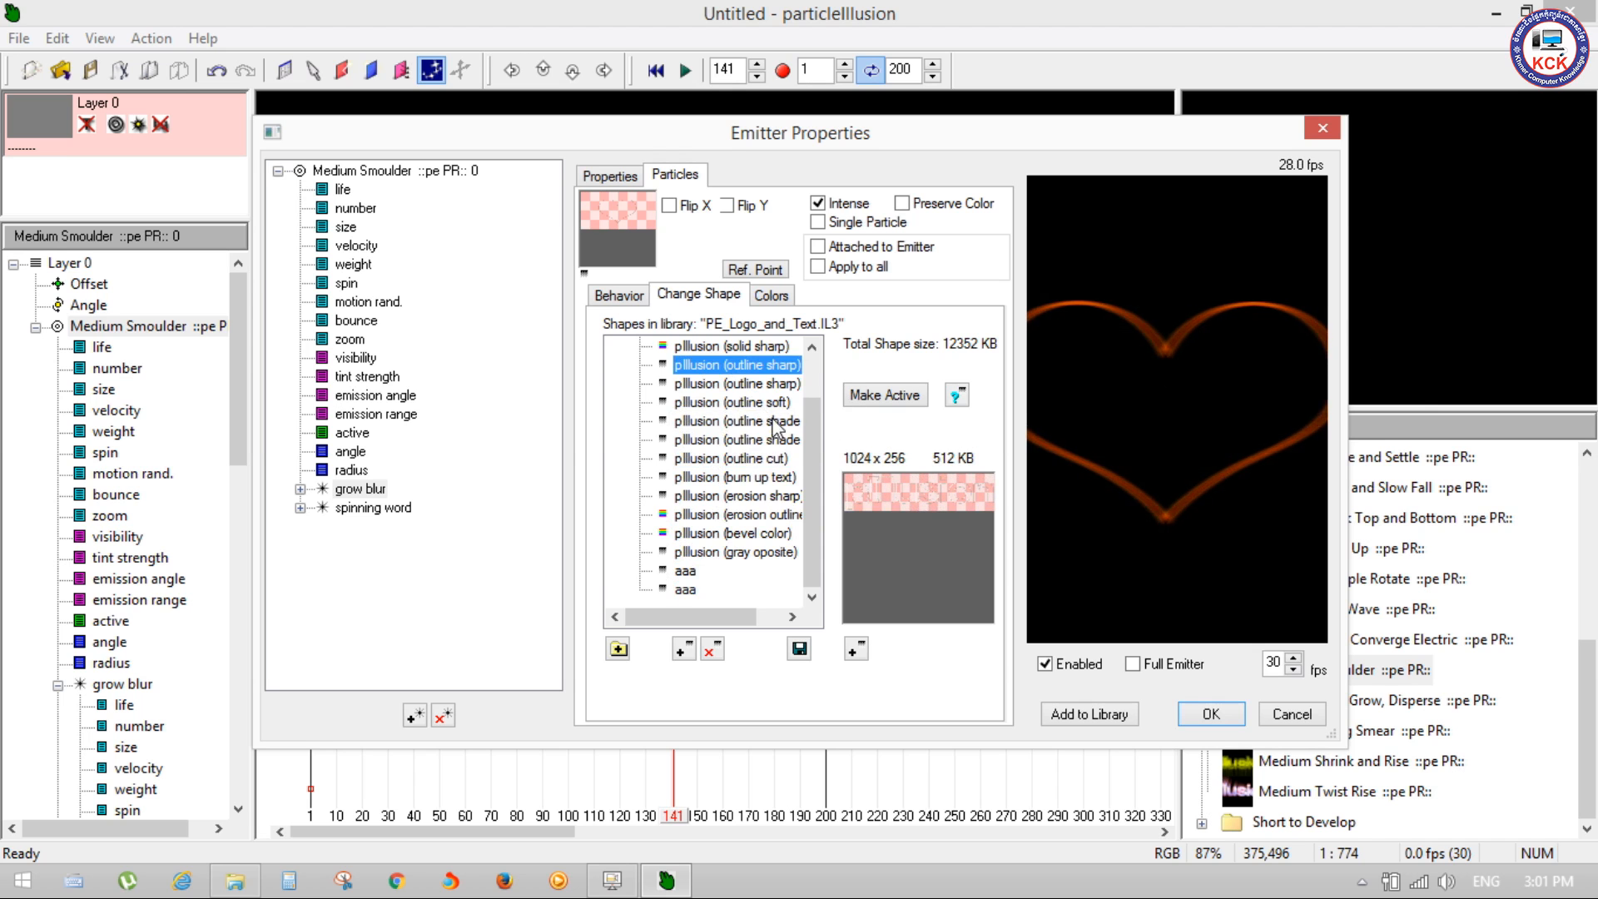
scroll(809, 402, "up", 1)
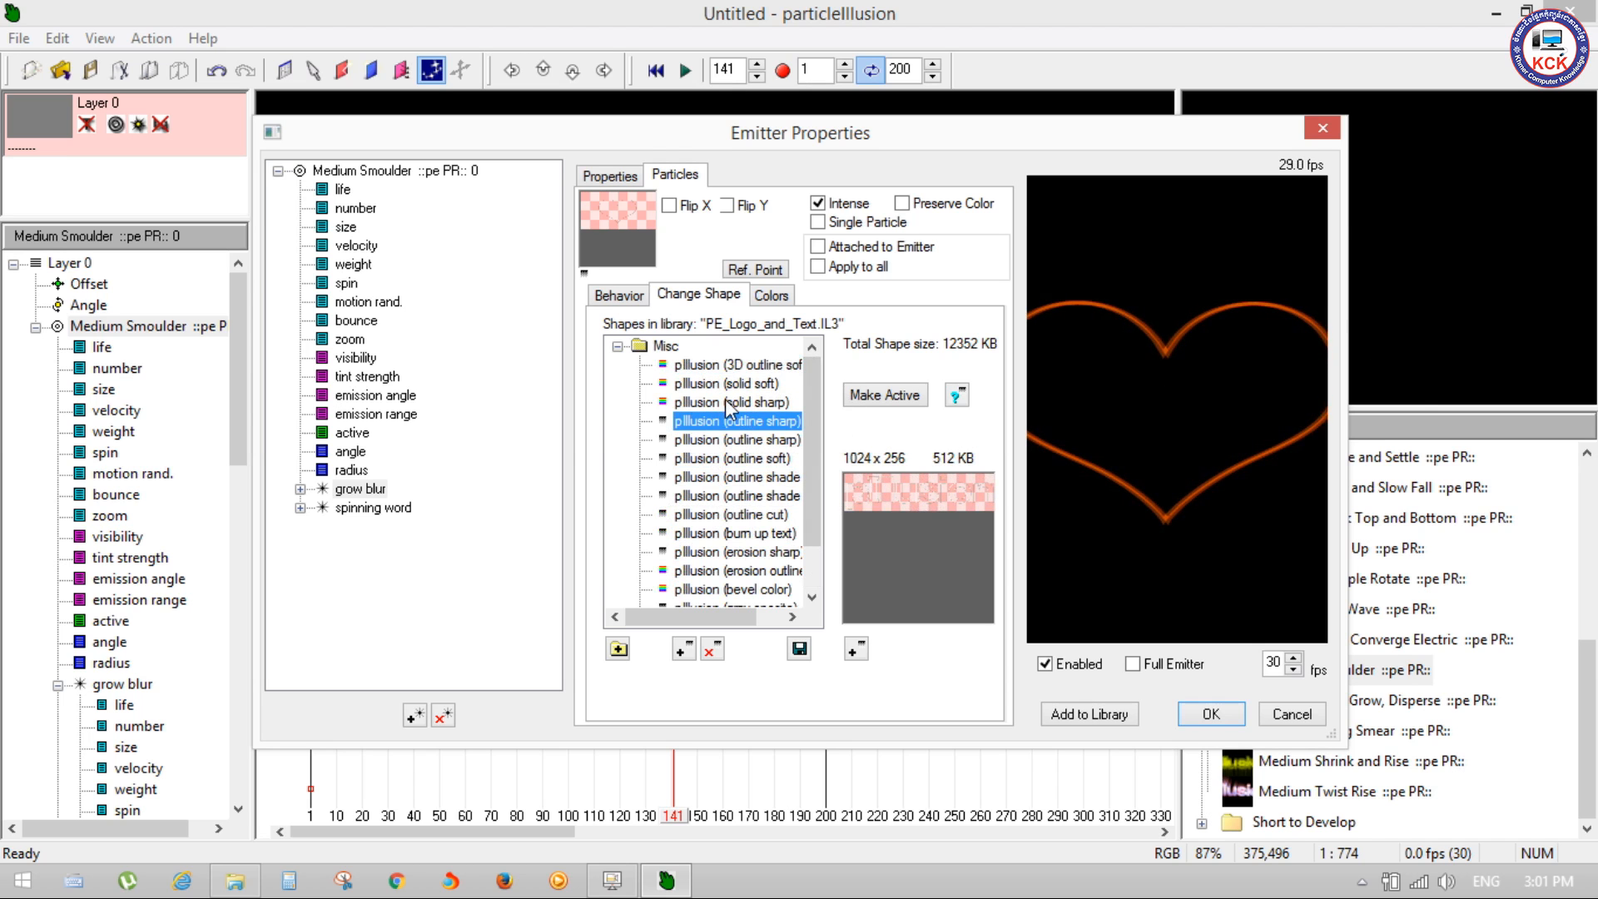
left_click(757, 366)
left_click(755, 384)
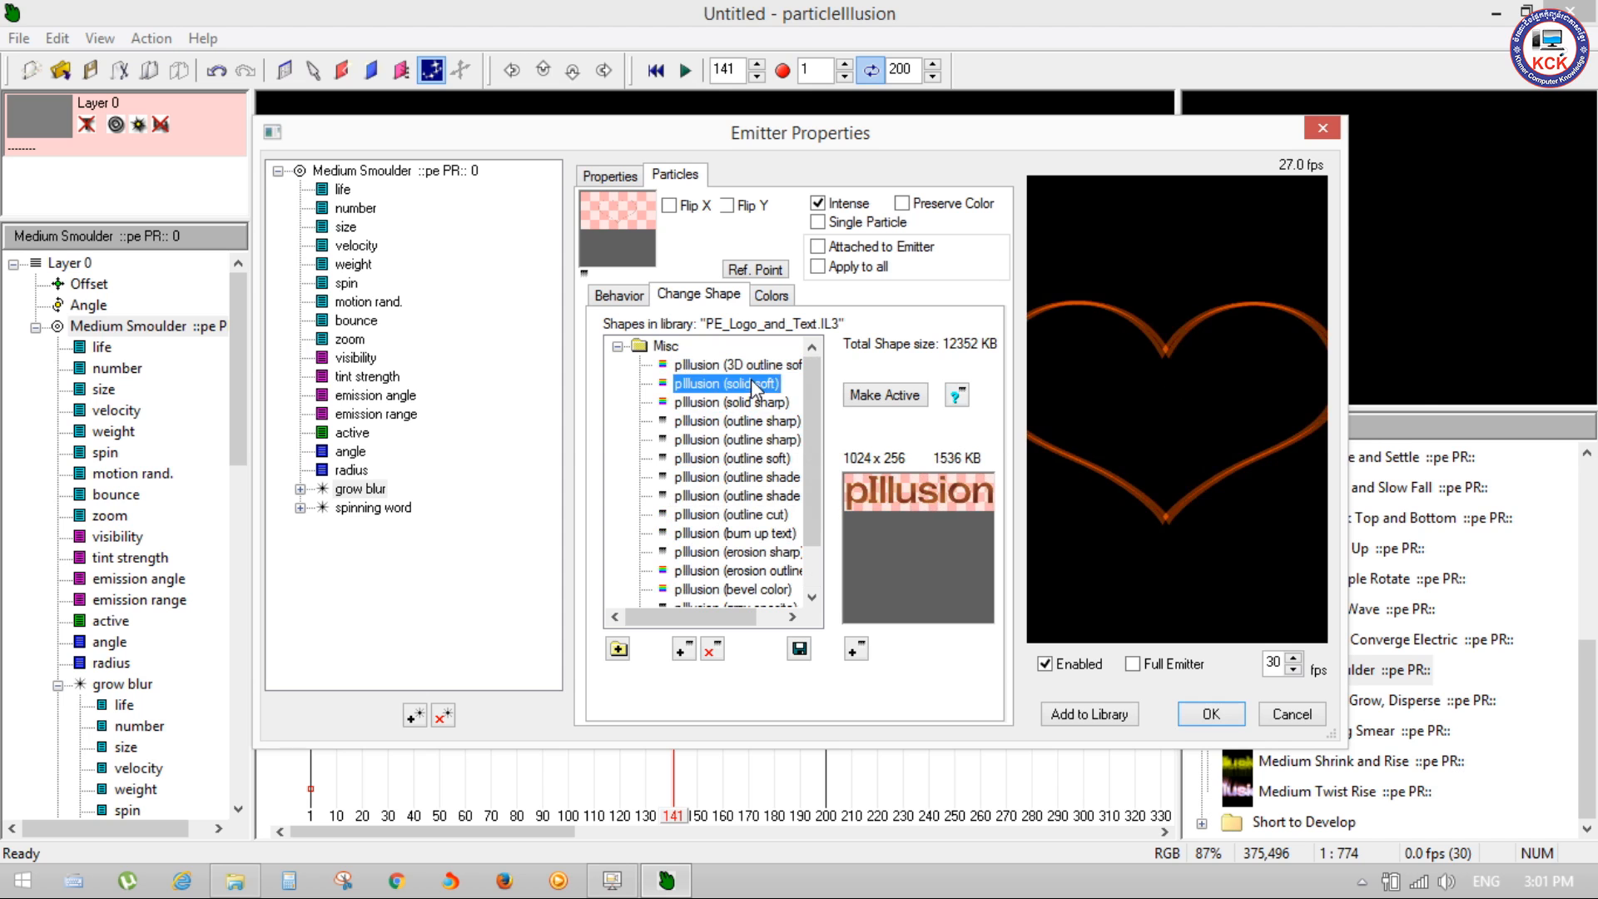
left_click(754, 402)
left_click(749, 440)
left_click(738, 496)
left_click(736, 551)
left_click(727, 459)
left_click(730, 497)
left_click(733, 553)
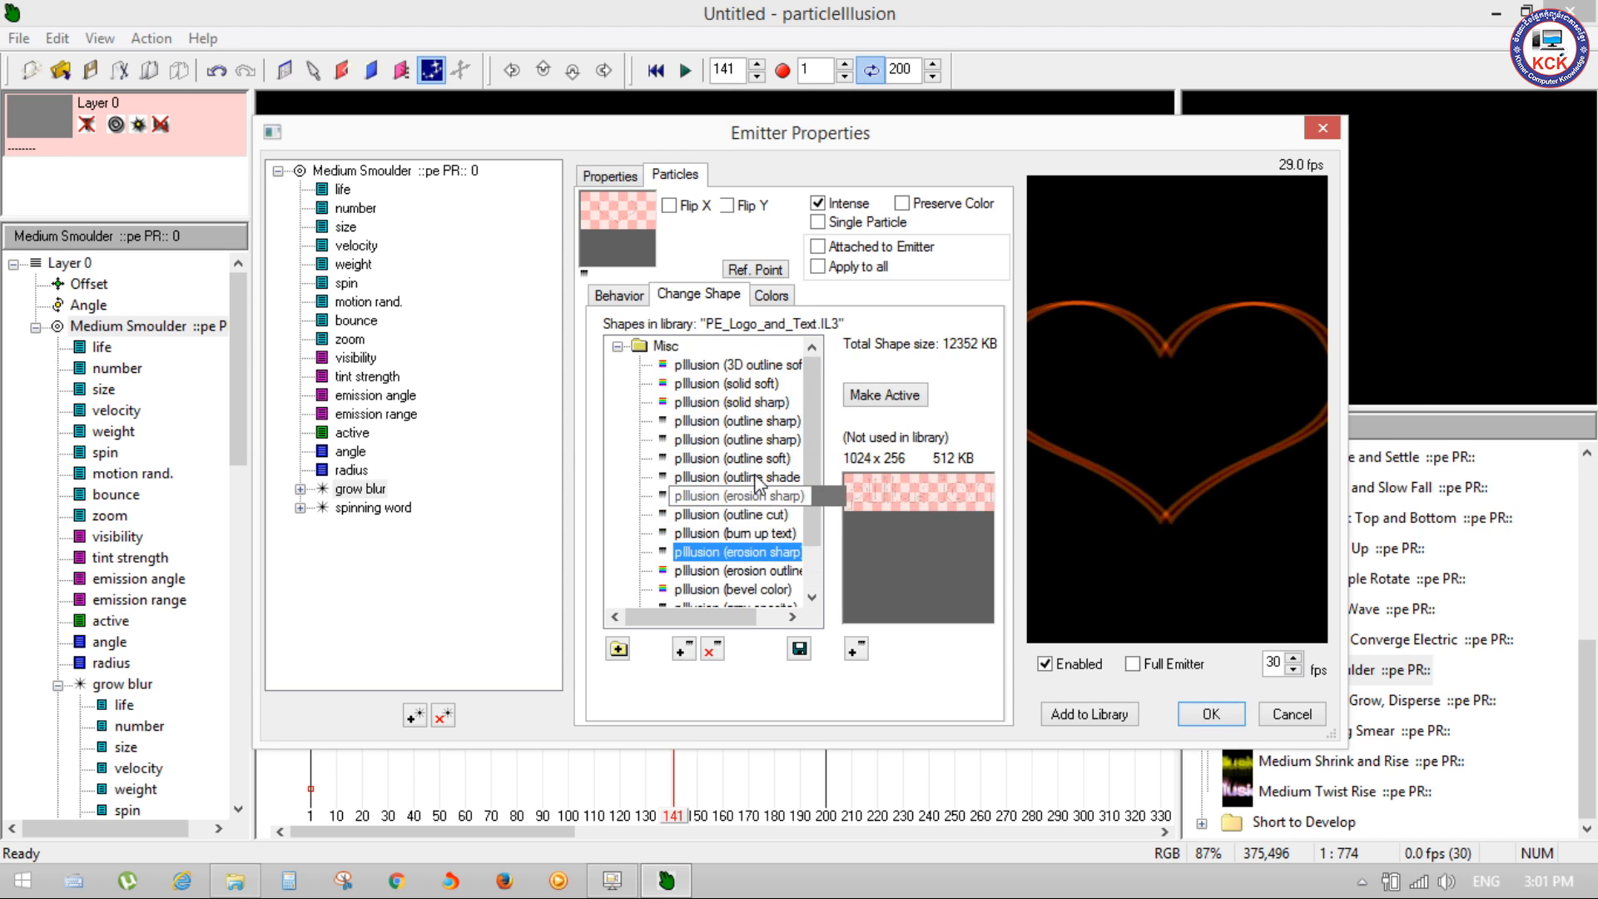
left_click(747, 441)
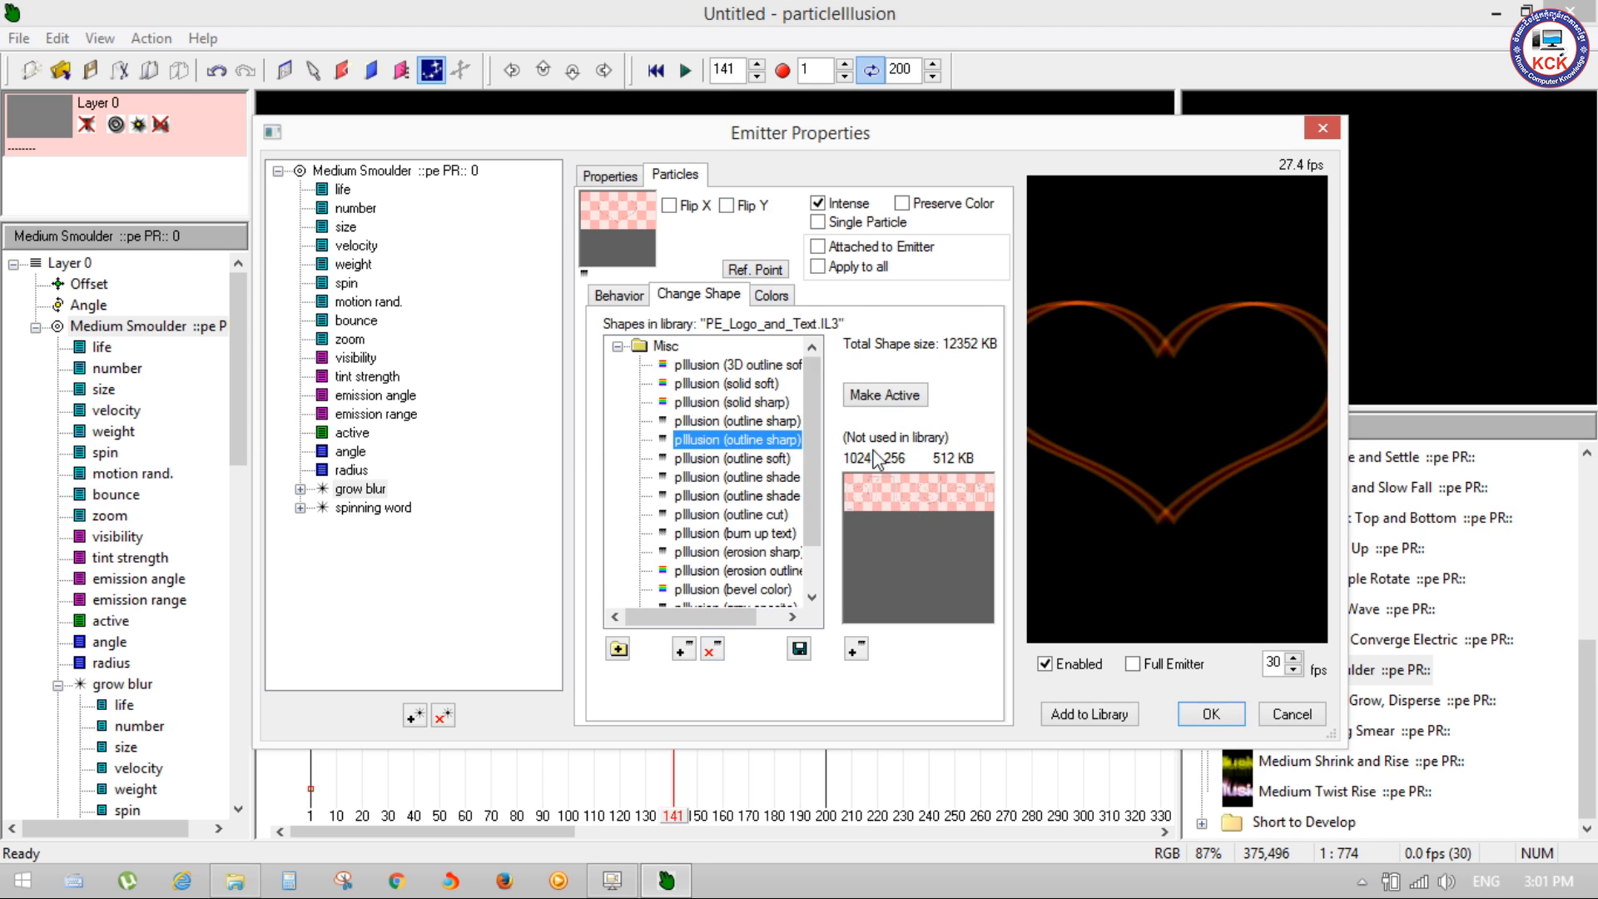
Step: Import Logo.png from the Desktop as the grow blur particle's shape, resized to 512 x 256 in grey scale, and apply the emitter changes
left_click(854, 652)
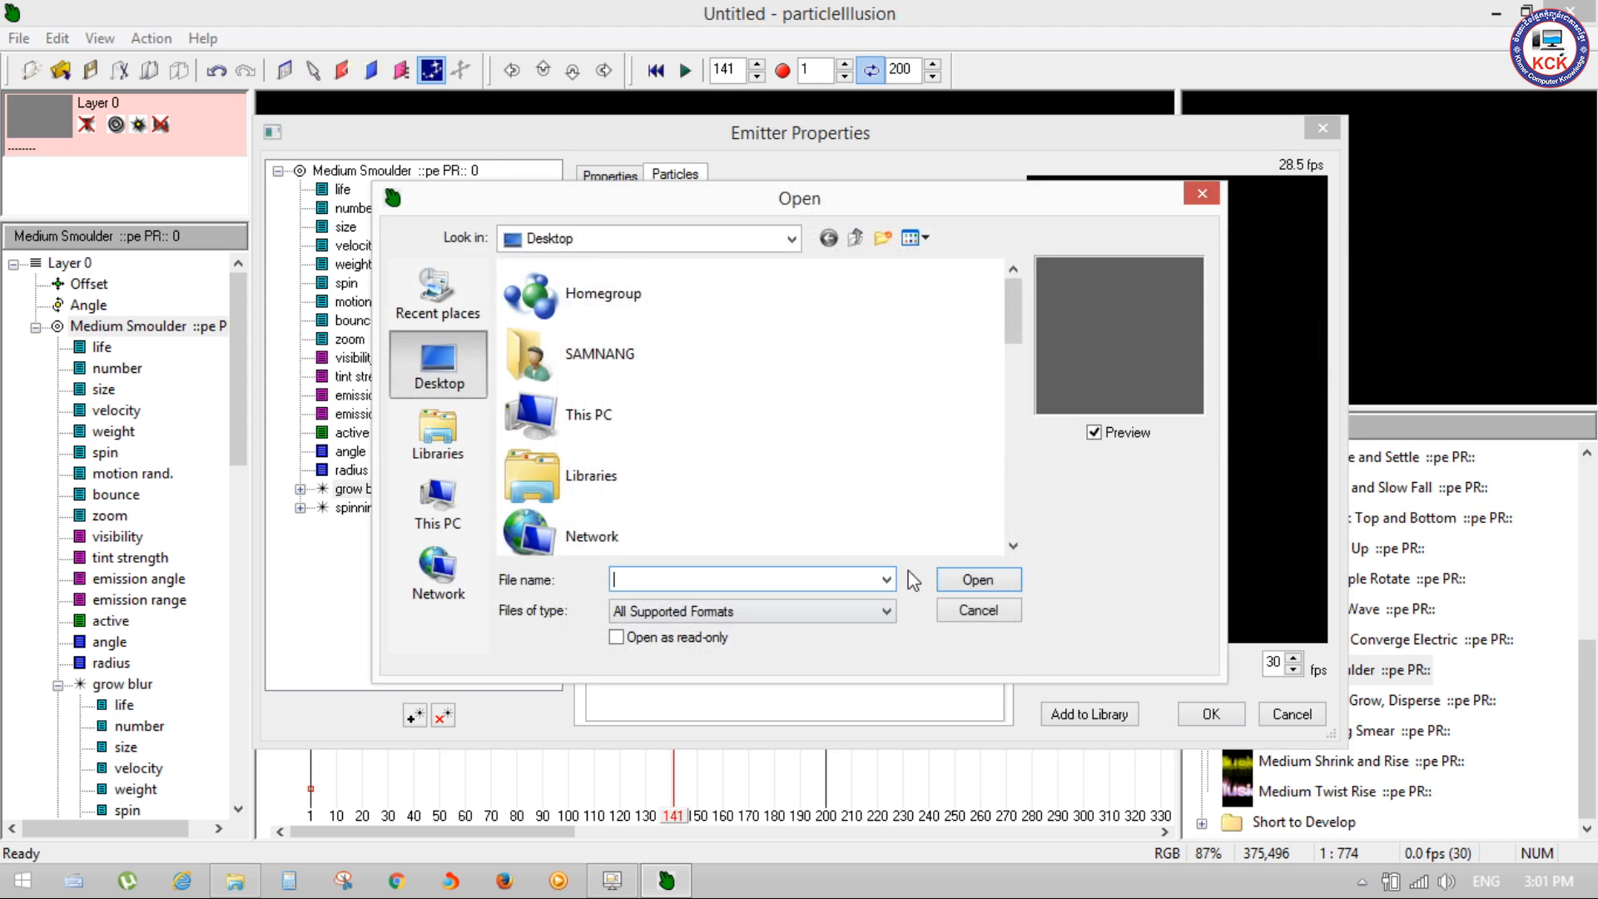
left_click_drag(1017, 319, 1011, 497)
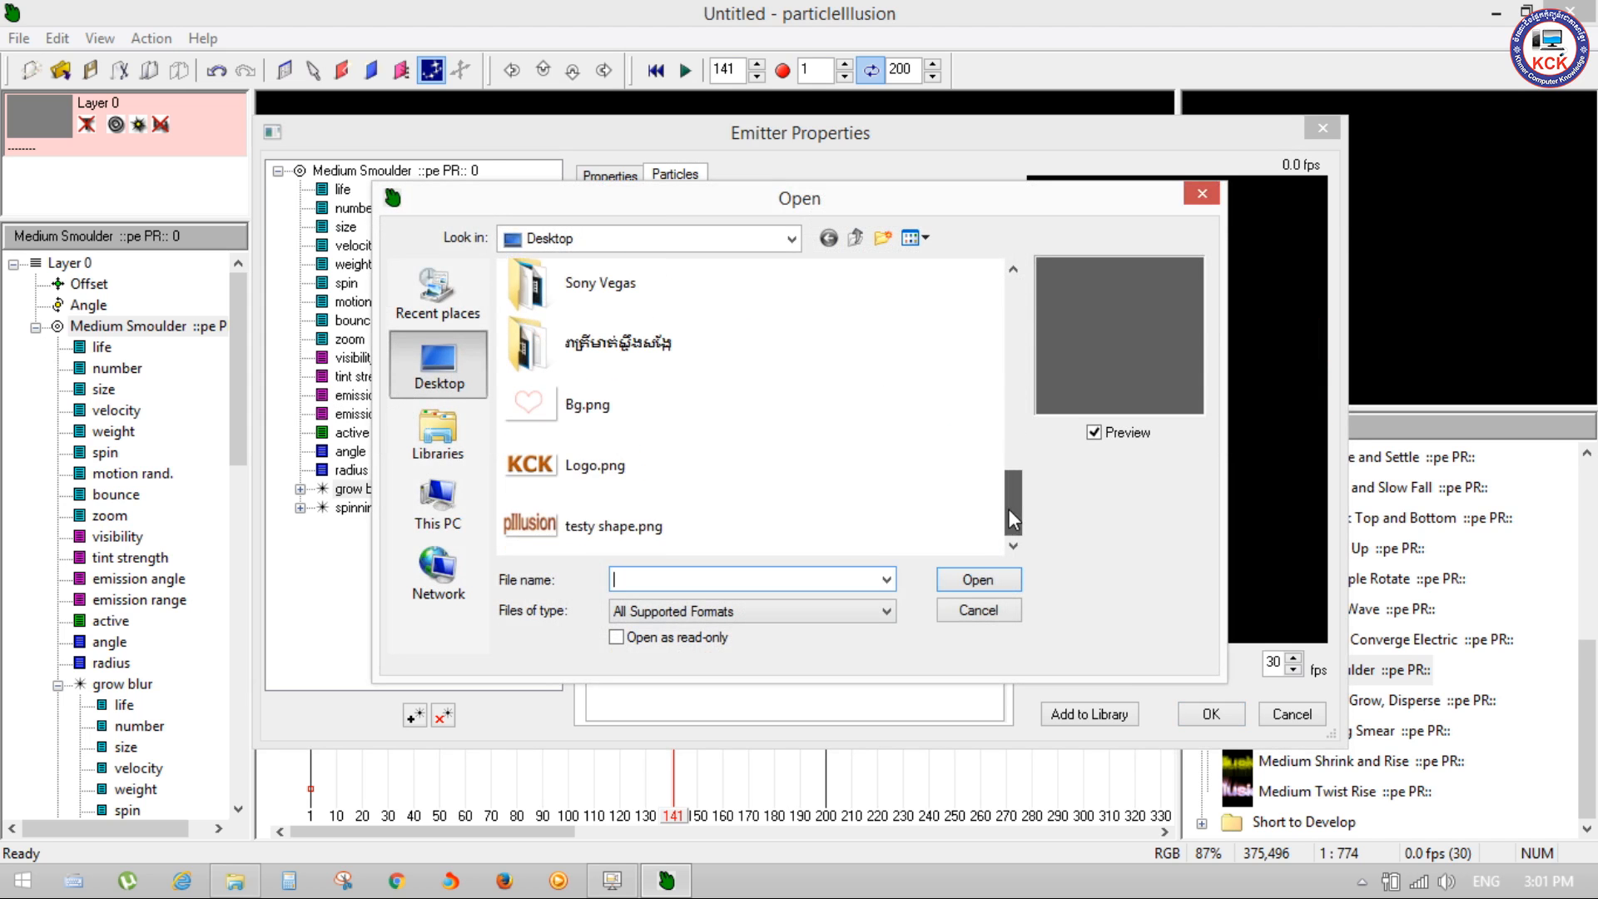
left_click(707, 489)
left_click(979, 583)
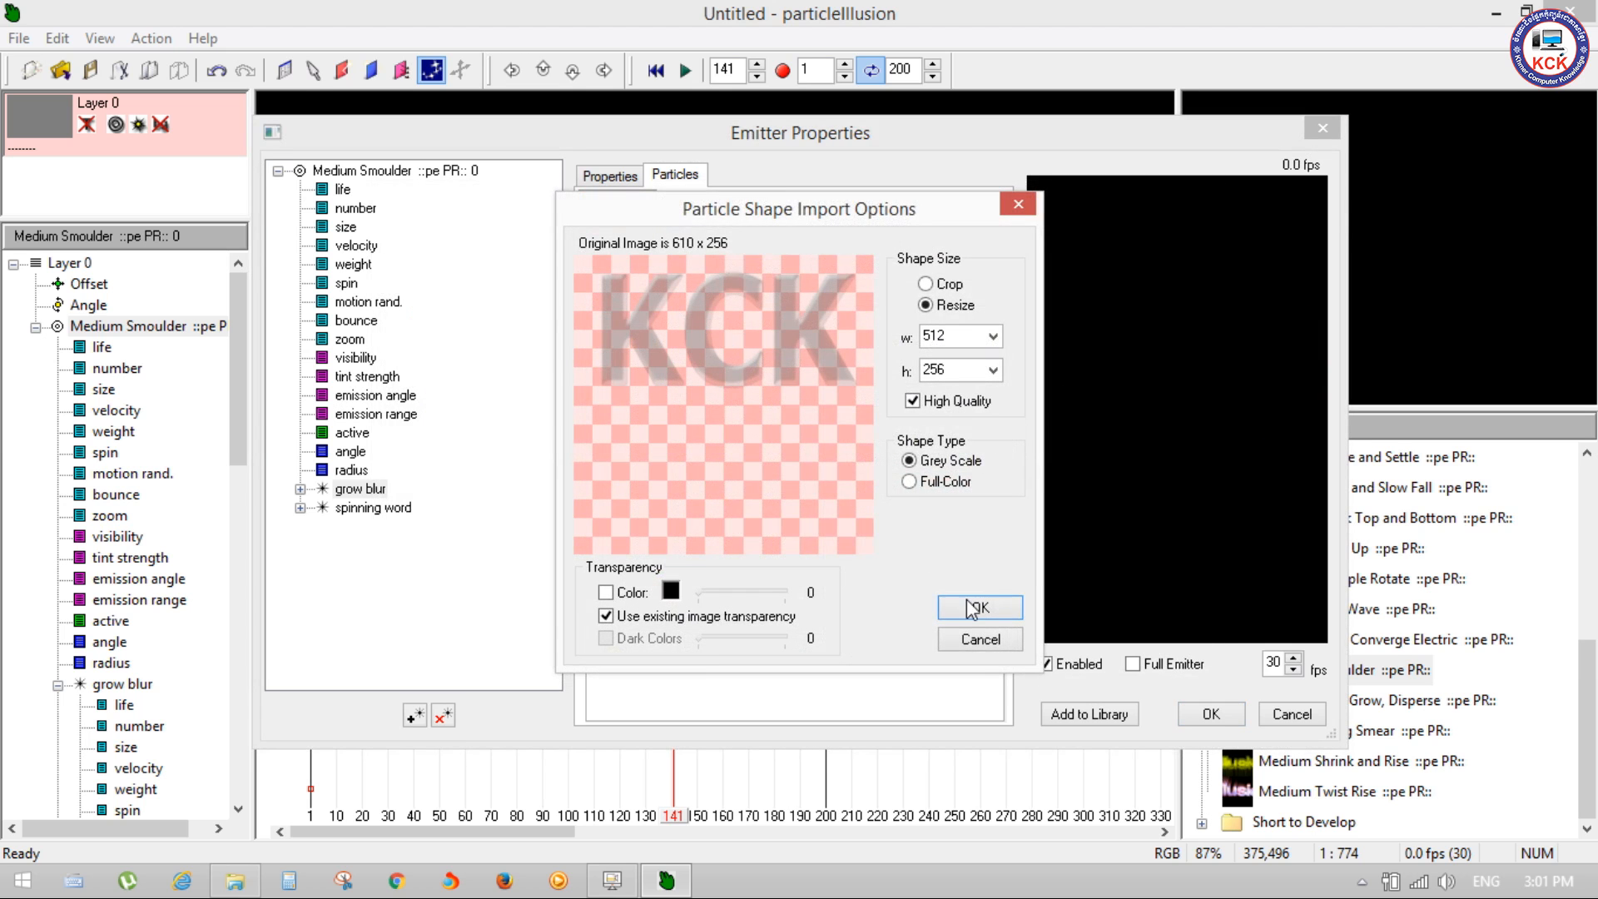
left_click(975, 607)
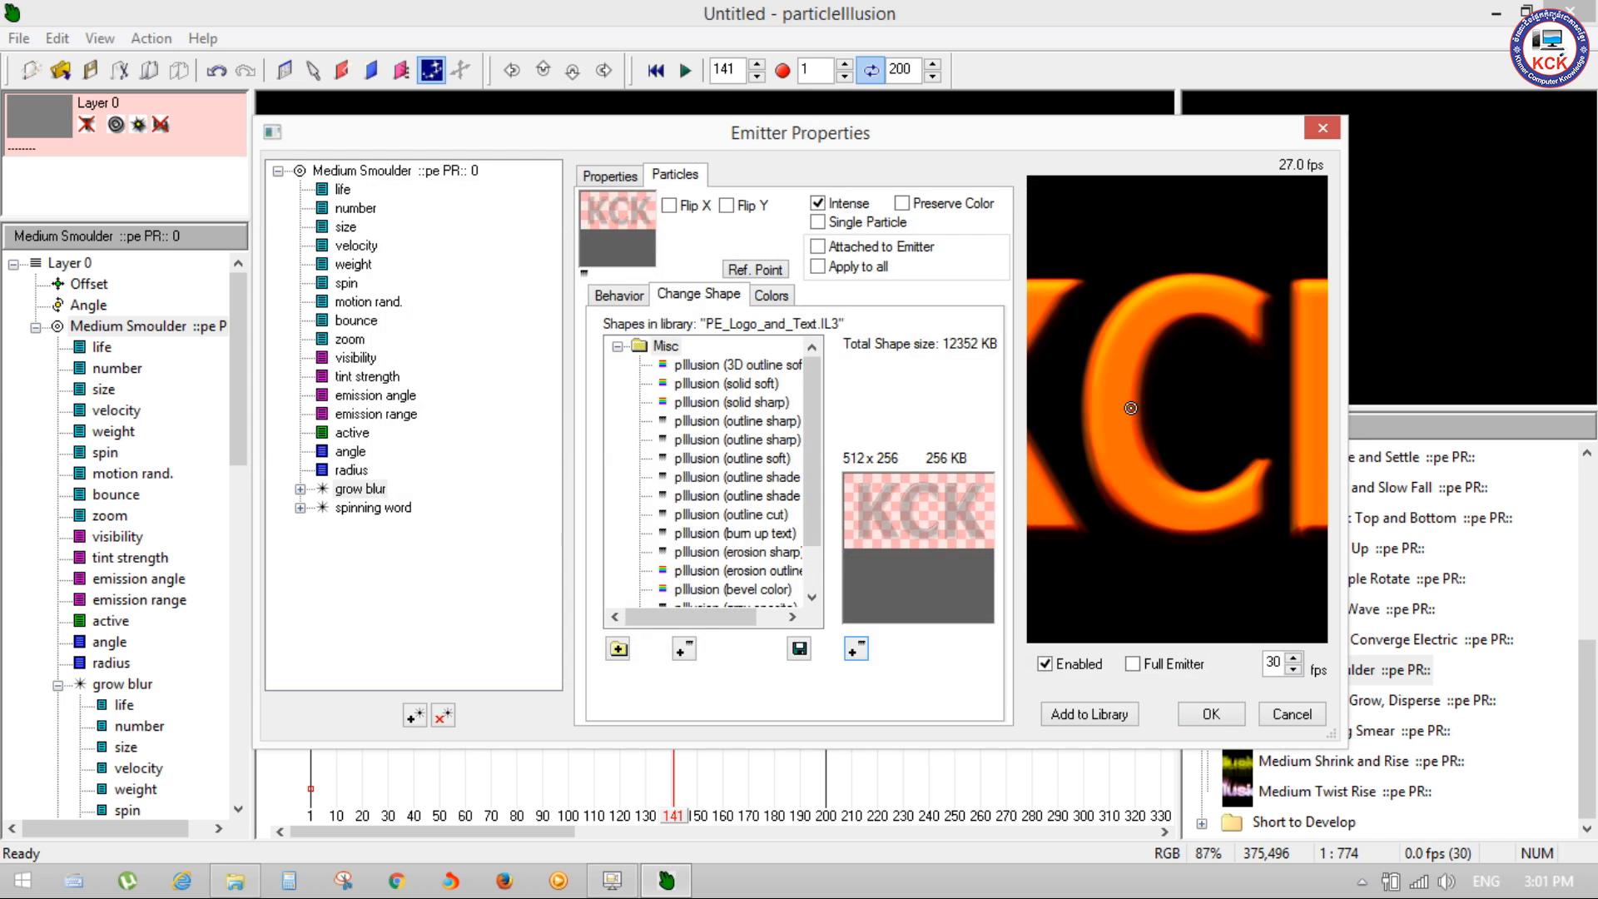
left_click(1211, 714)
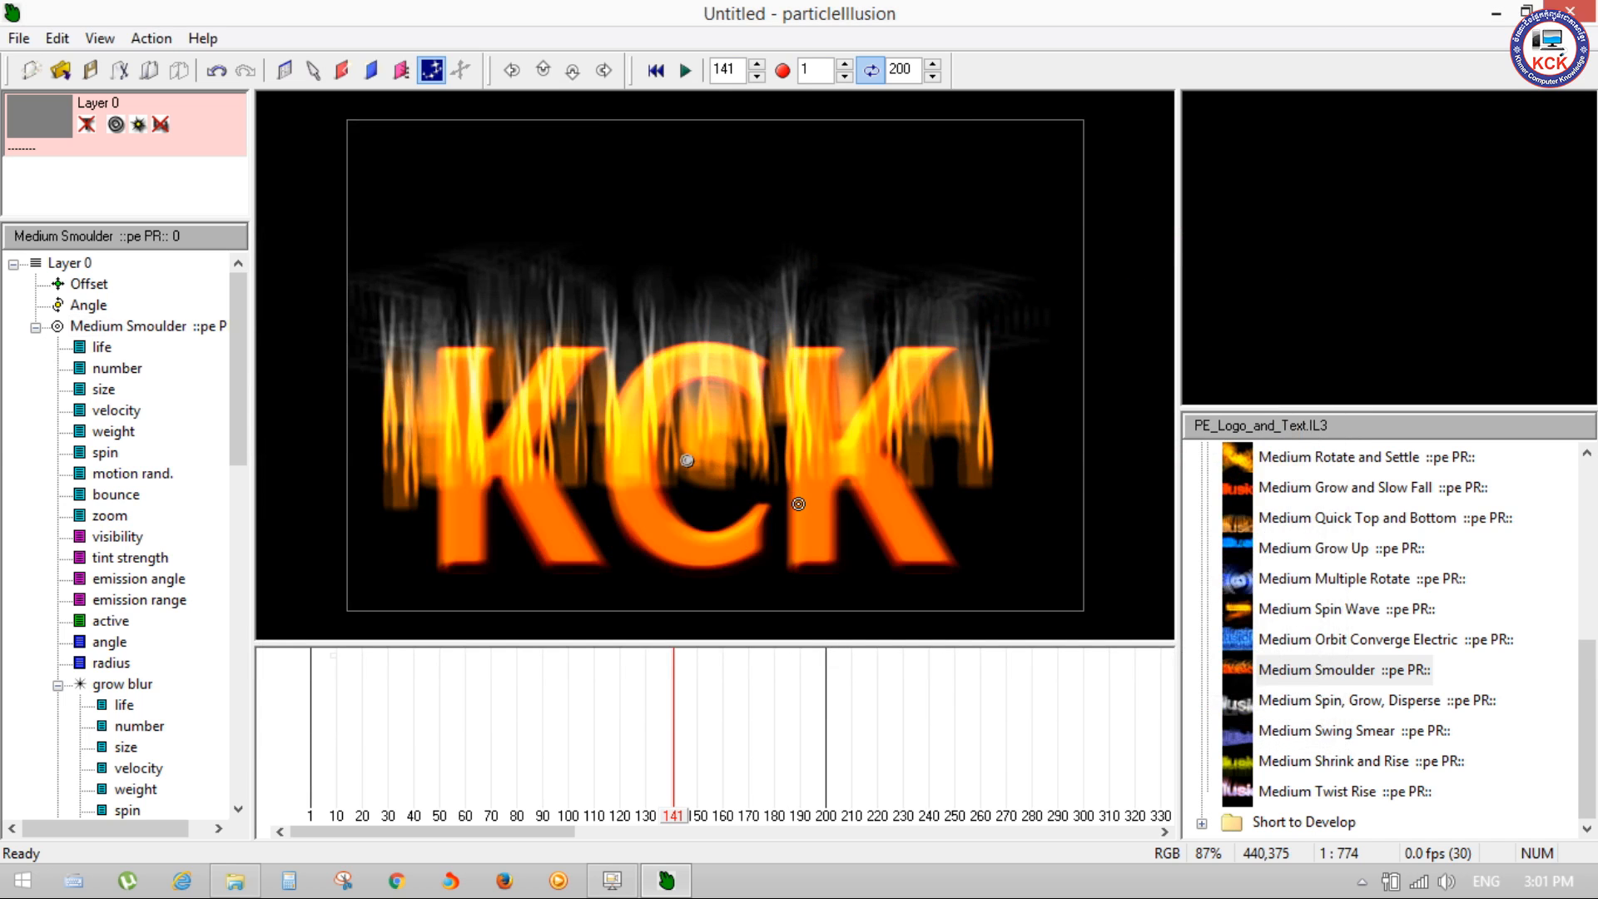
Step: Play the KCK text animation from the beginning of the timeline to review it, stop playback and return to frame 1
left_click_drag(676, 814, 312, 797)
key("space")
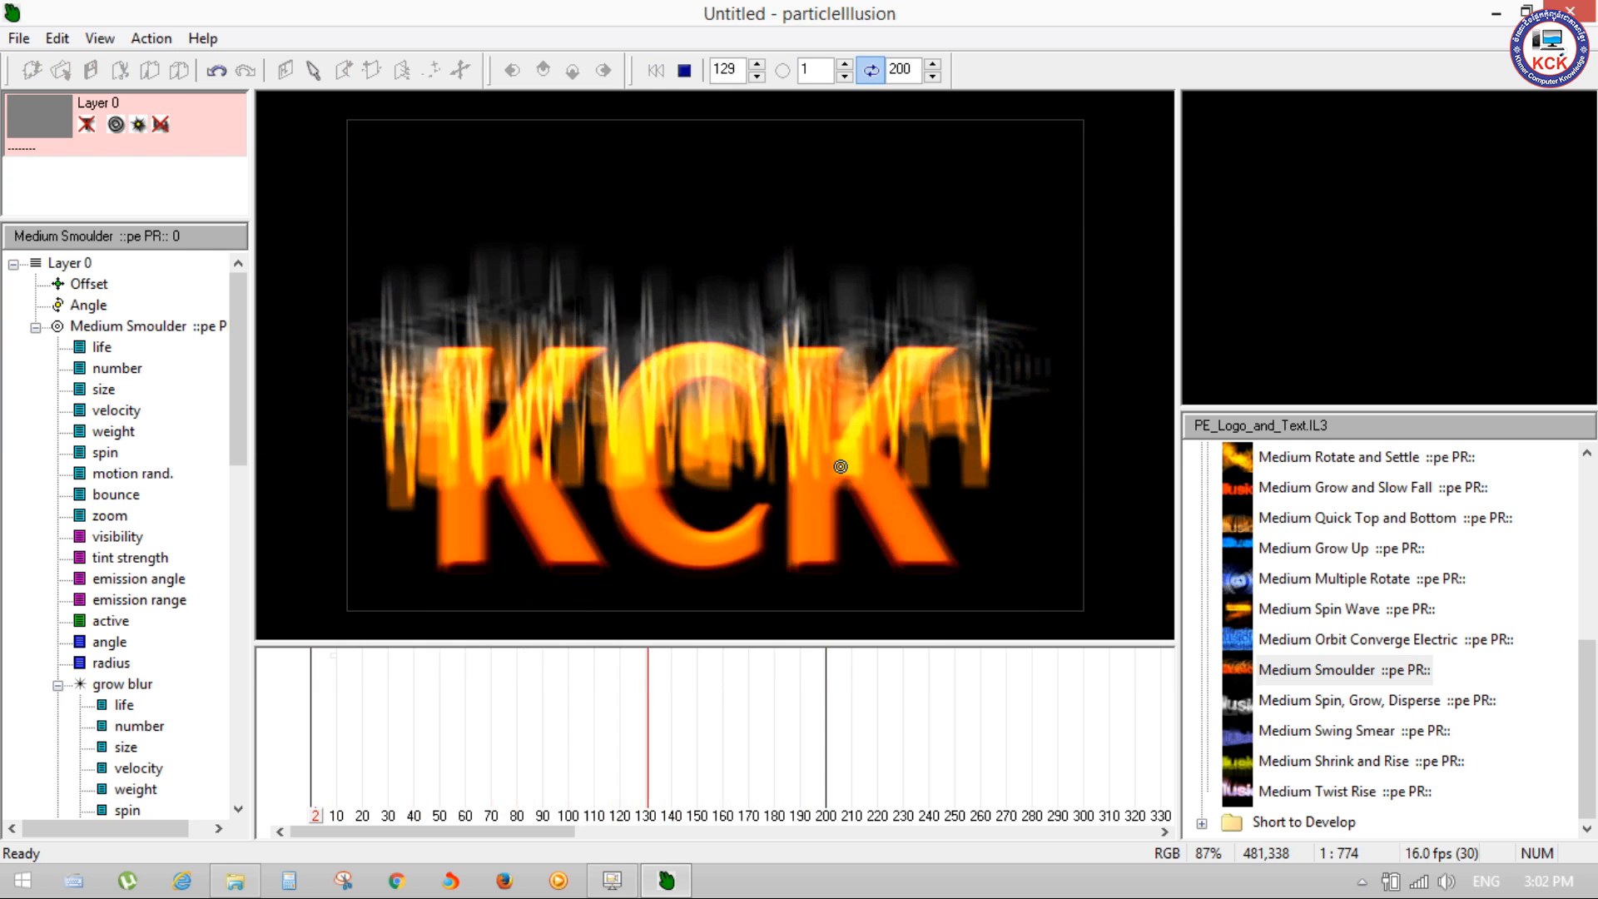
key("space")
key("space")
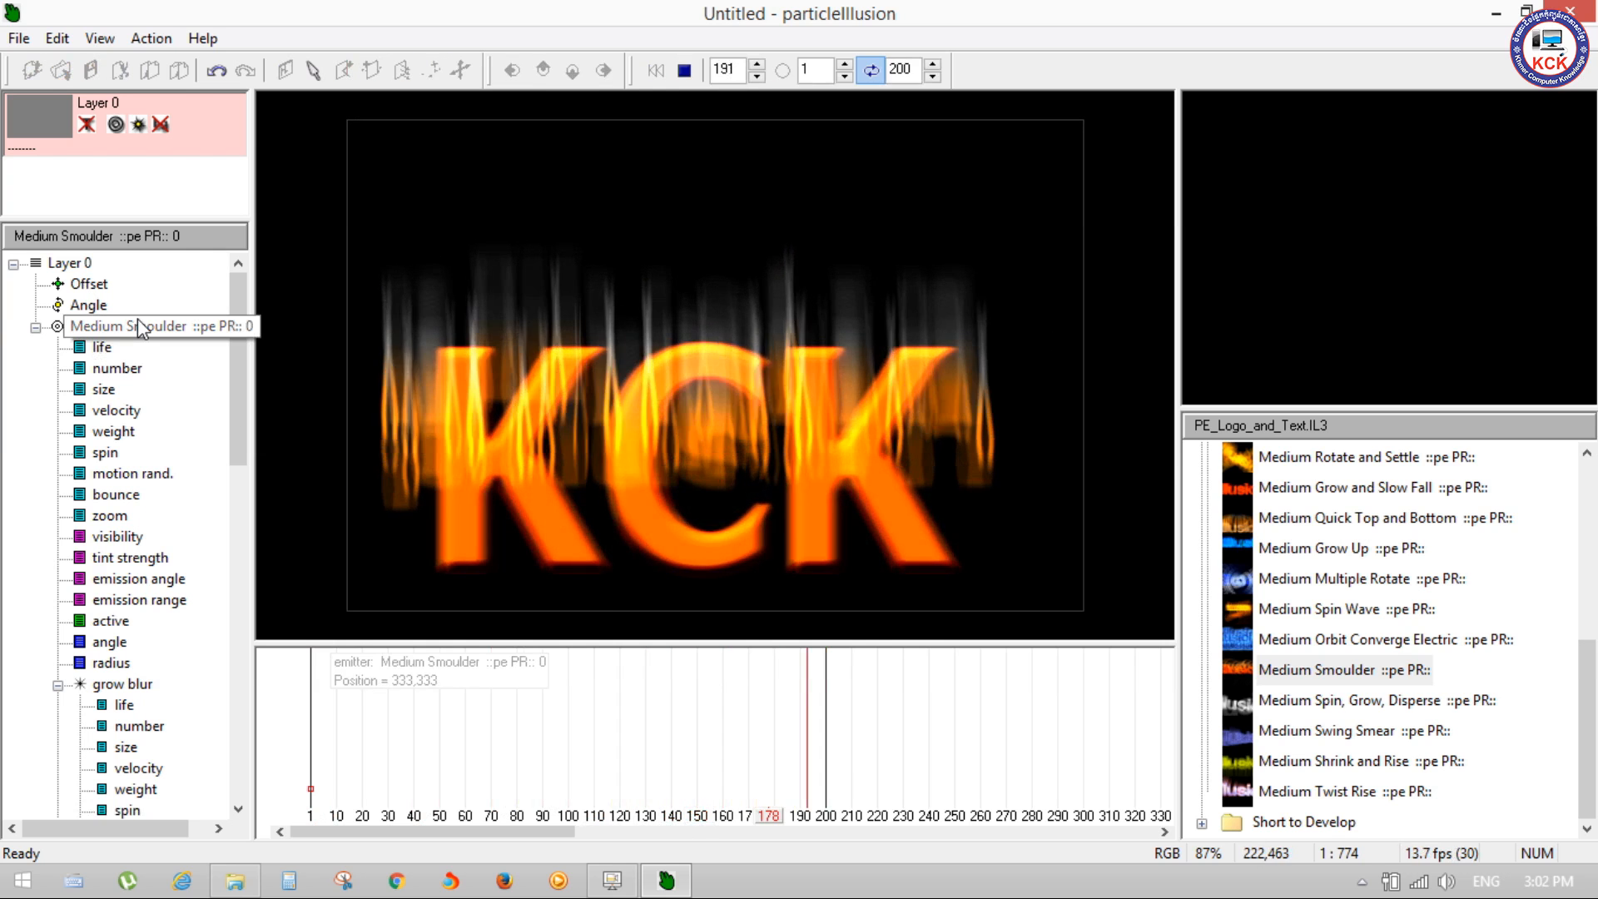
key("space")
left_click_drag(815, 824, 287, 836)
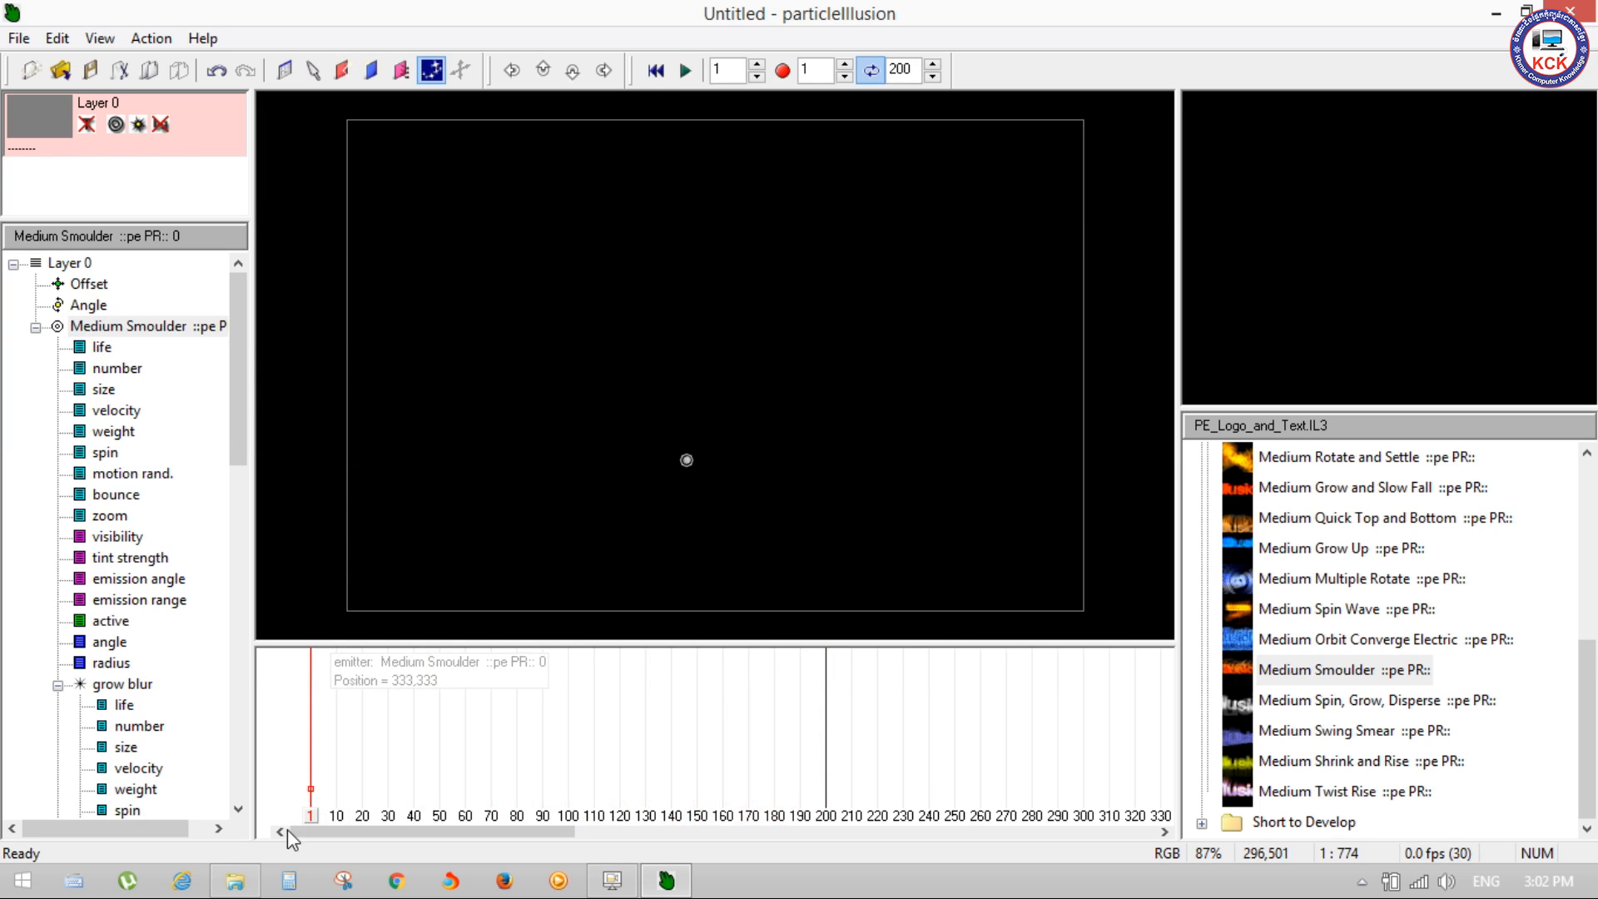
Step: Reopen the Medium Smoulder emitter's properties and show the shape library for the grow blur particle
right_click(160, 326)
left_click(221, 336)
left_click(674, 177)
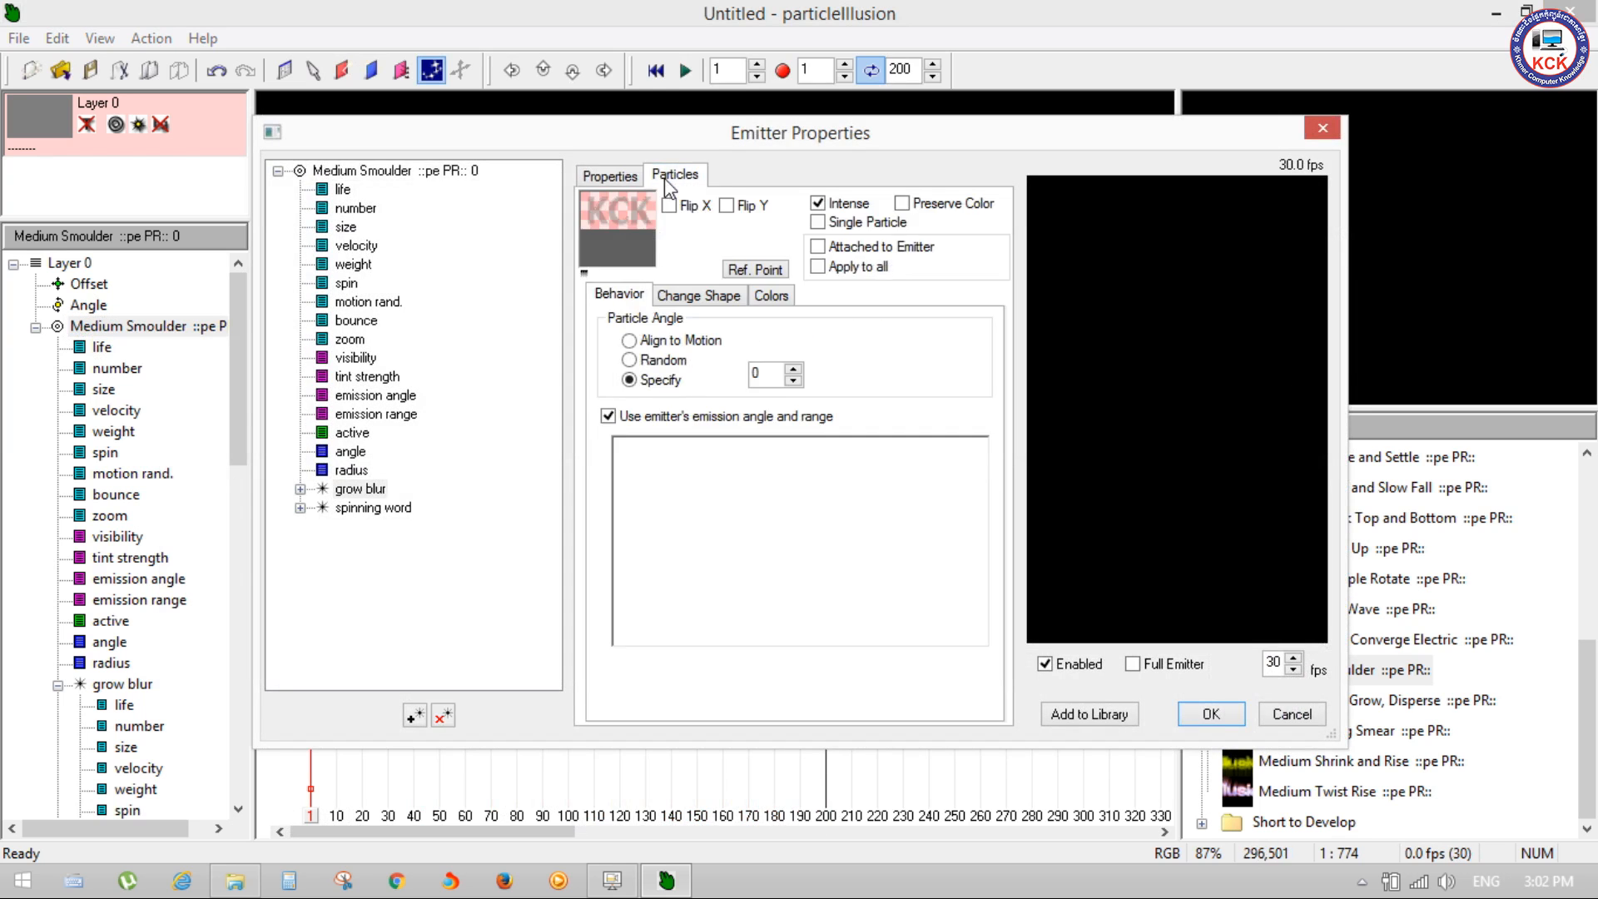
left_click(702, 298)
Step: Make the pIllusion (3D outline soft) shape active for the grow blur particle and check the solid soft and first aaa shape previews
left_click(756, 370)
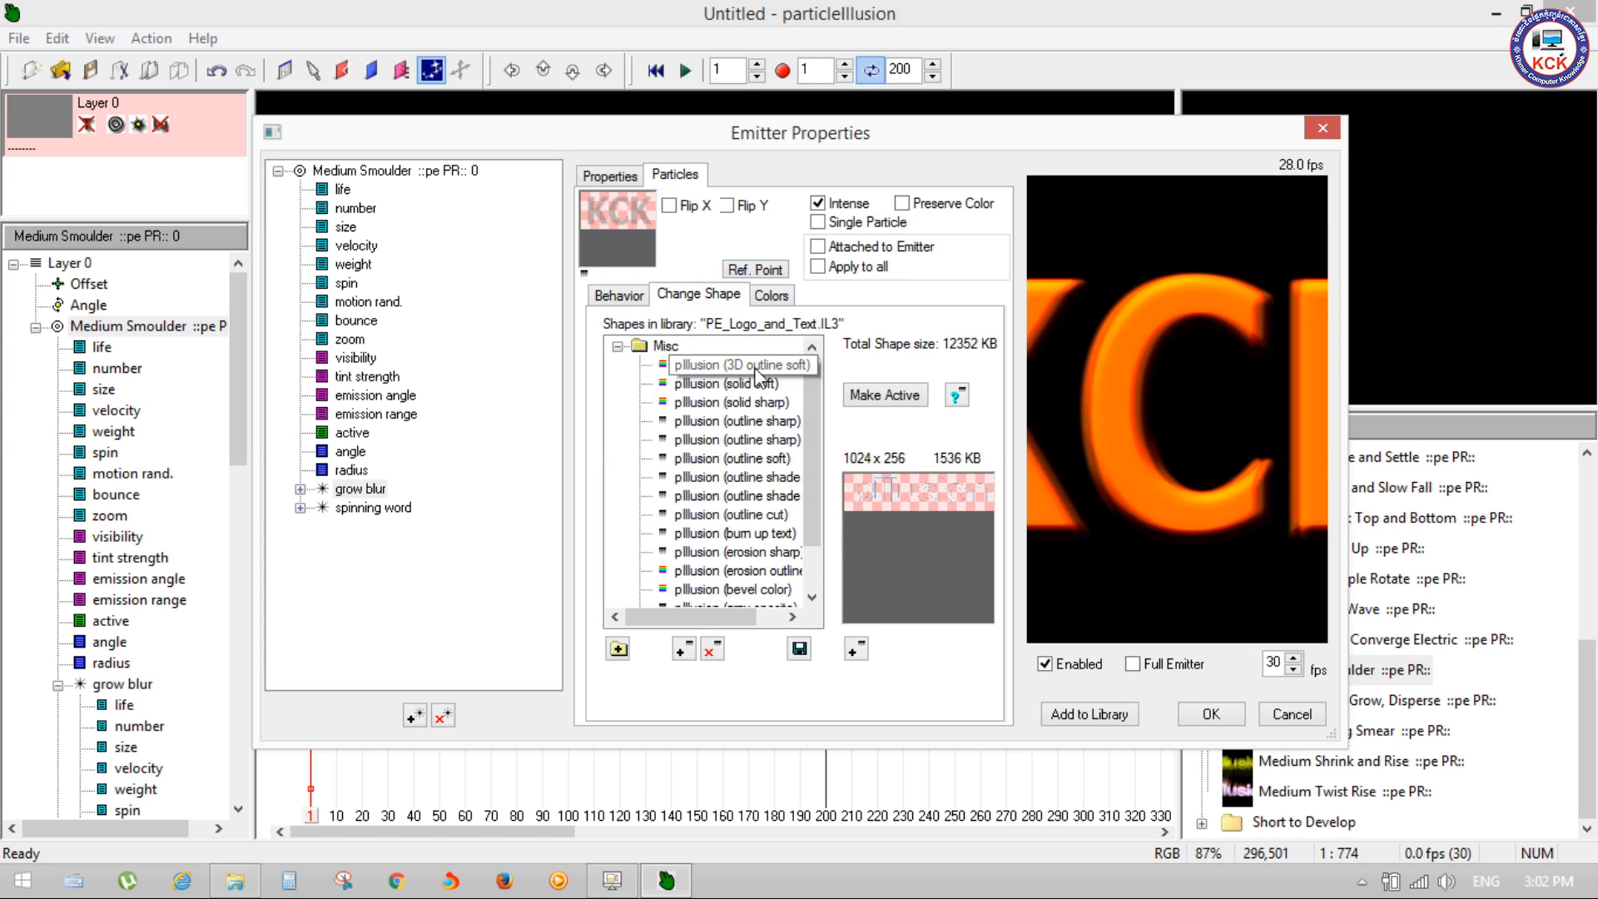
left_click(893, 396)
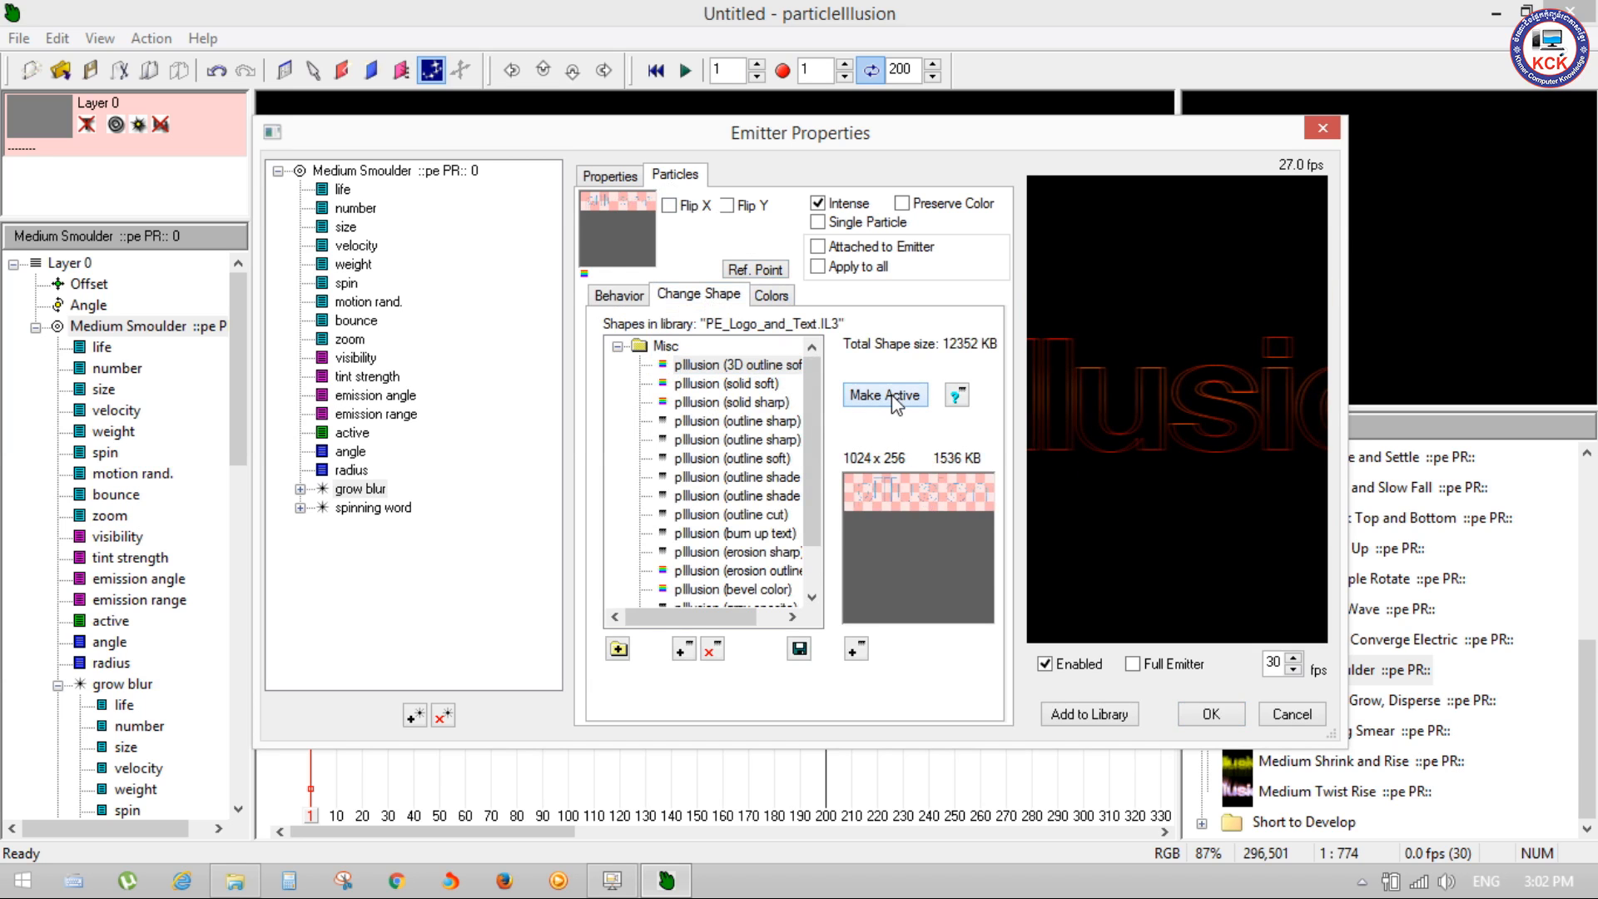
left_click(729, 385)
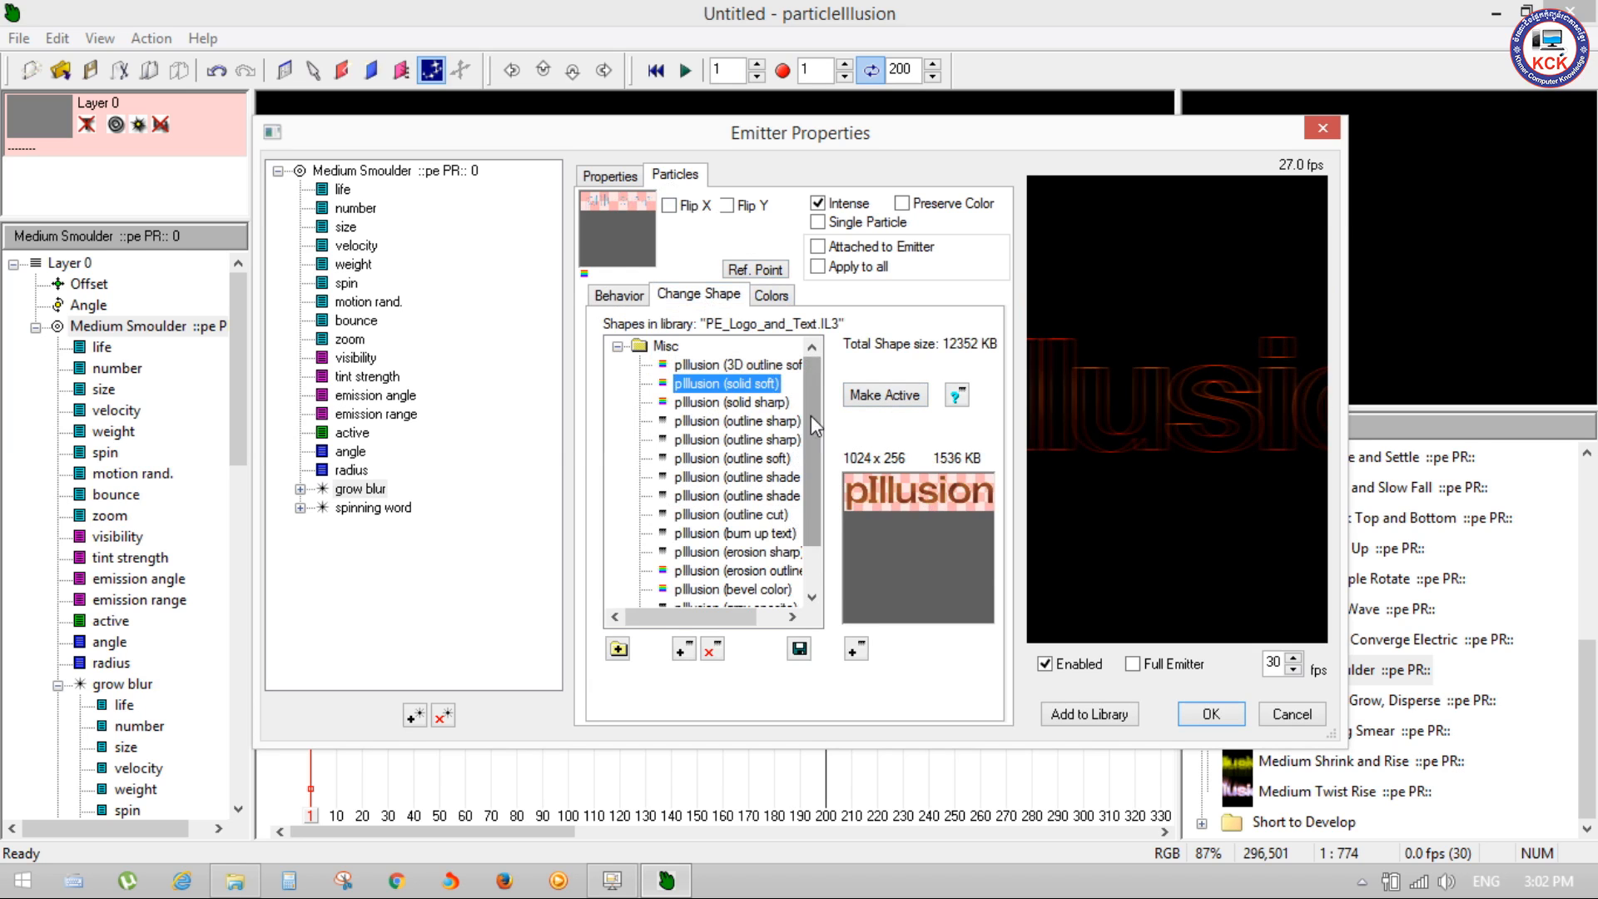
scroll(823, 537, "down", 1)
left_click(685, 572)
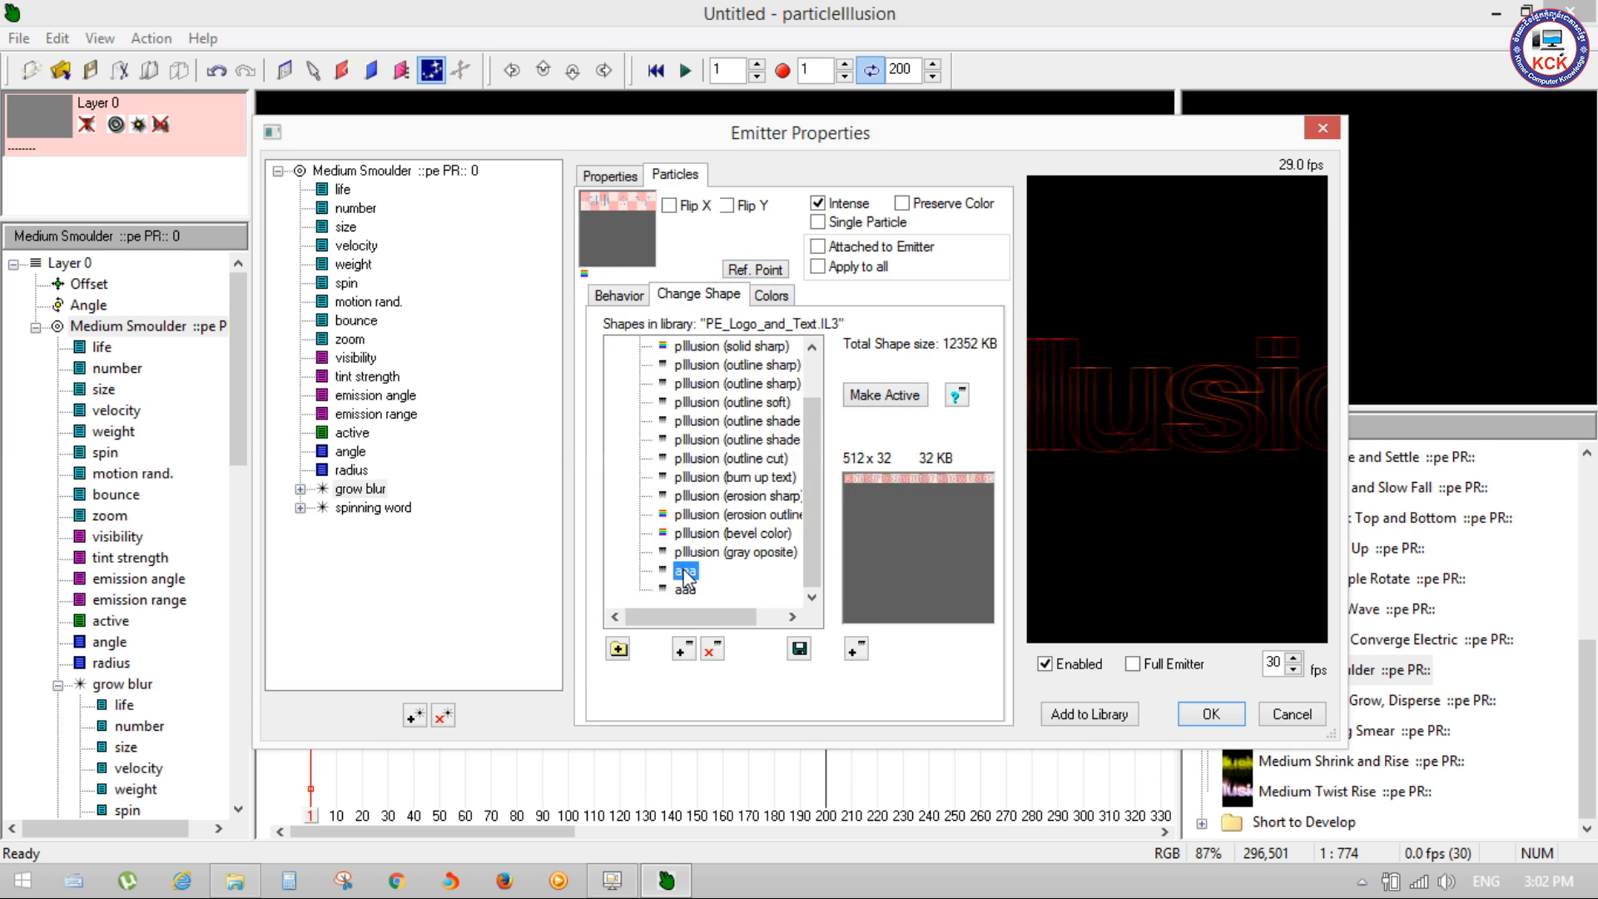
left_click(688, 572)
left_click_drag(815, 433, 804, 507)
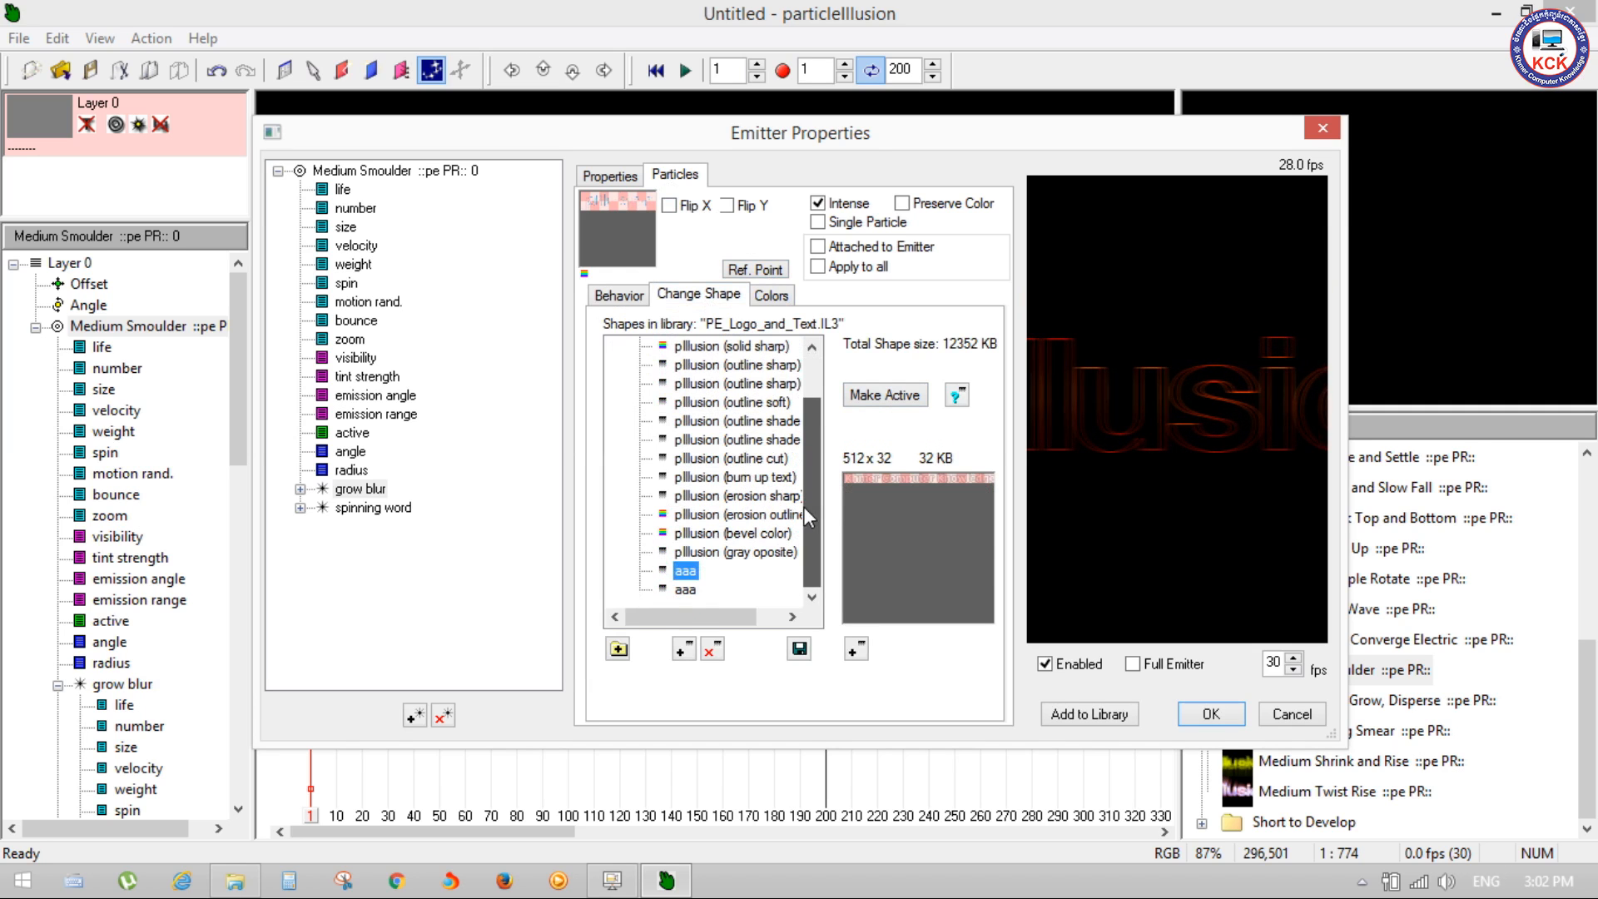
Step: Load Logo.png from the Desktop as the grow blur particle's shape at 512 x 256, dismissing the extra file chooser
left_click(857, 654)
left_click_drag(997, 306, 1005, 532)
left_click(583, 463)
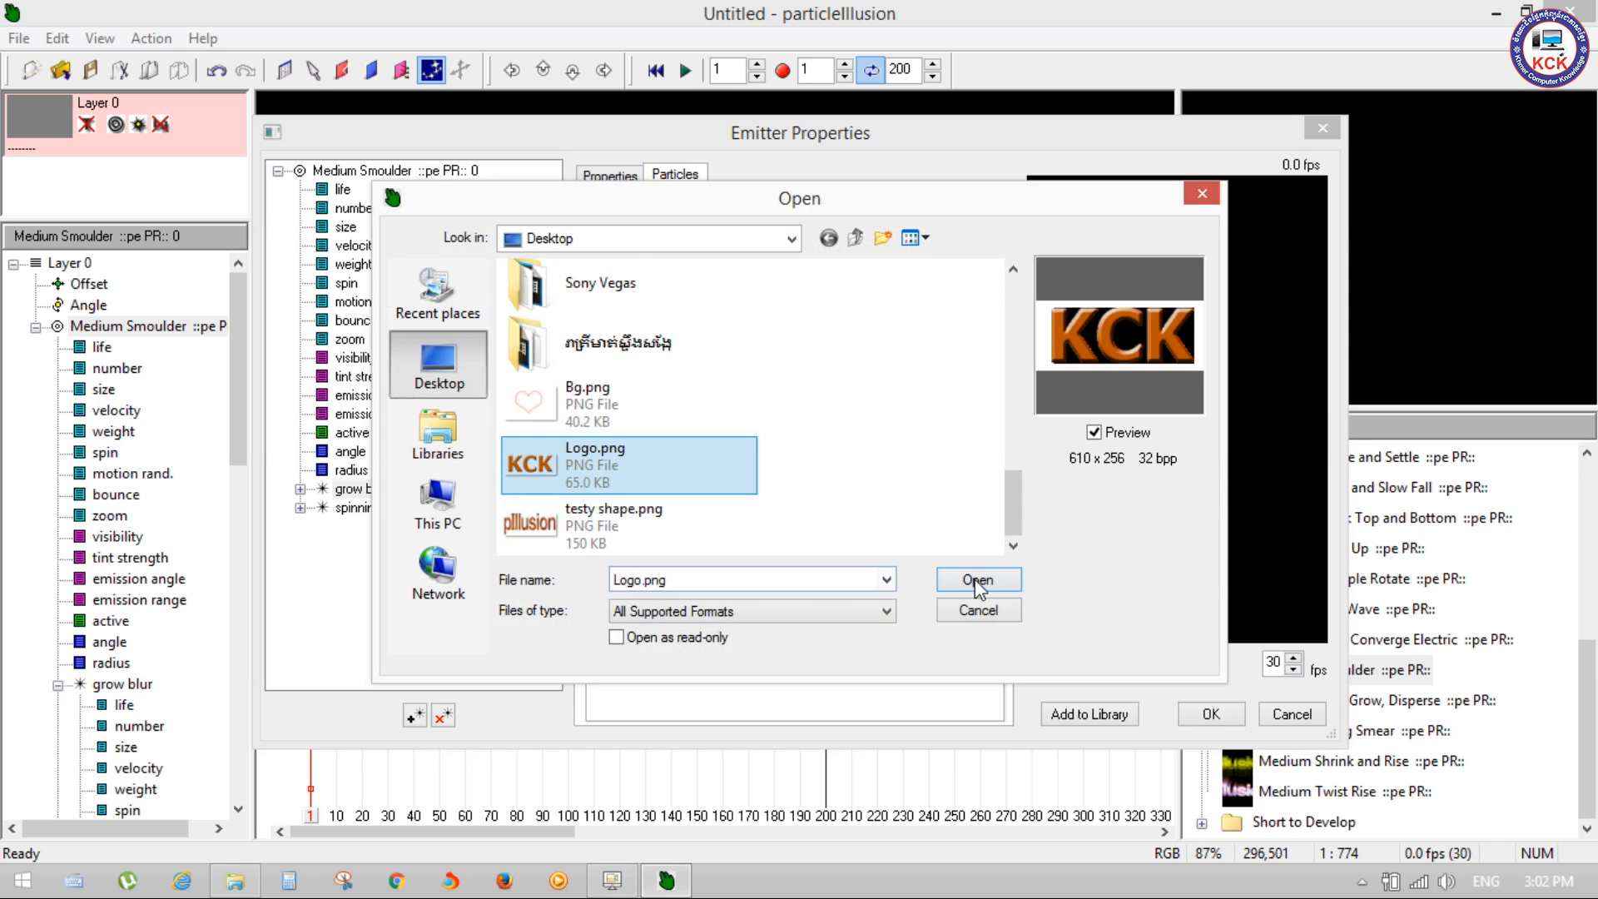
left_click(975, 580)
left_click(978, 607)
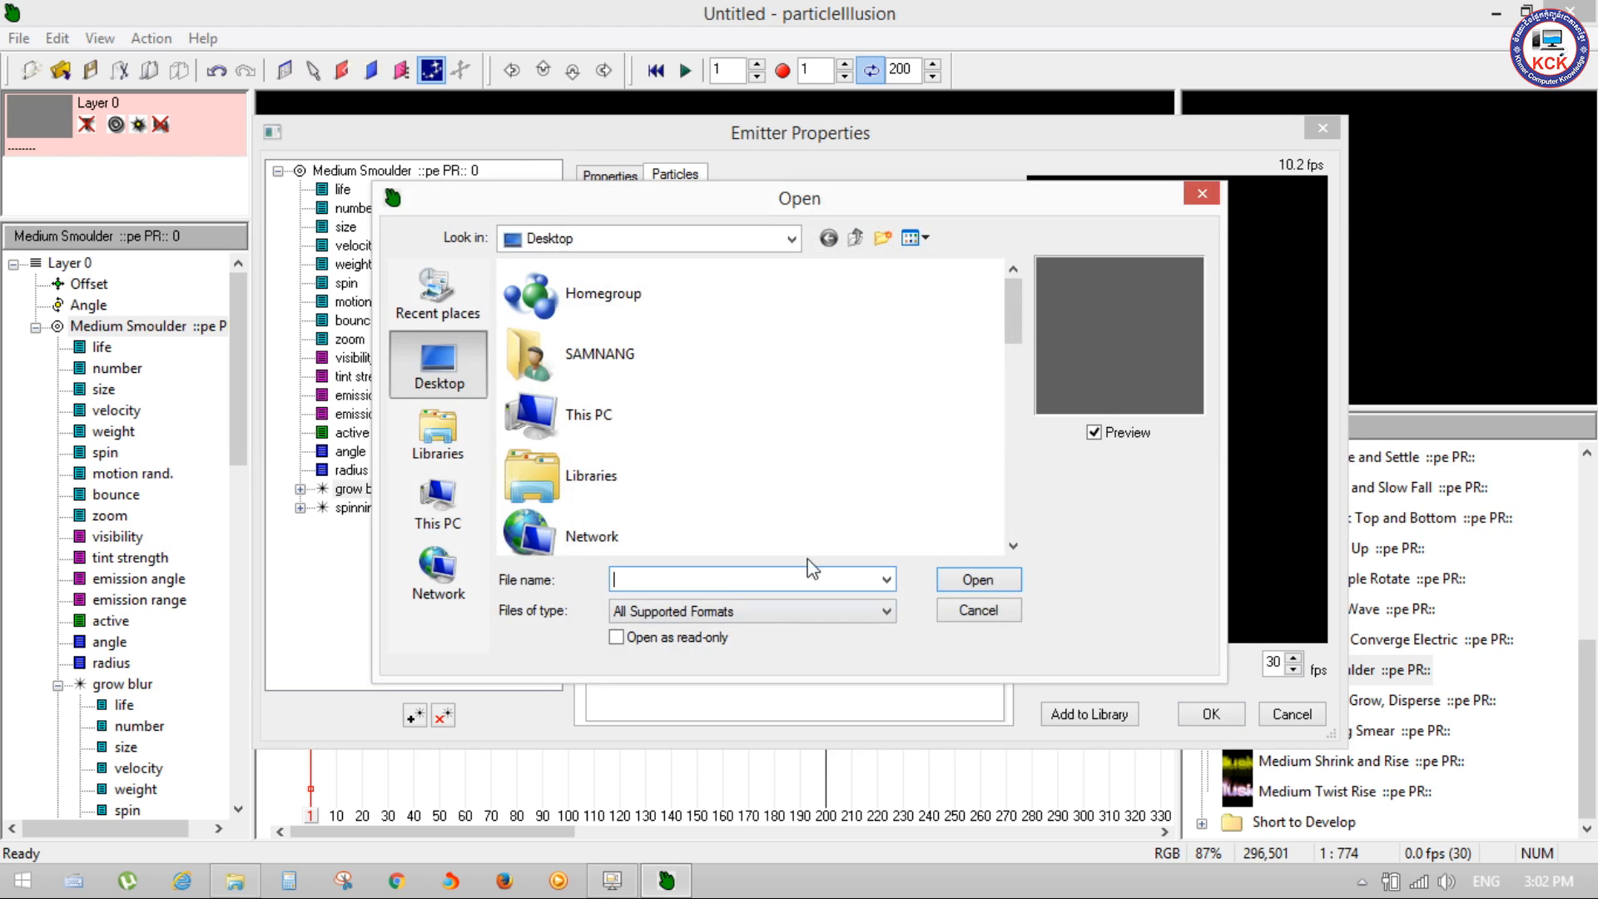
left_click(1202, 194)
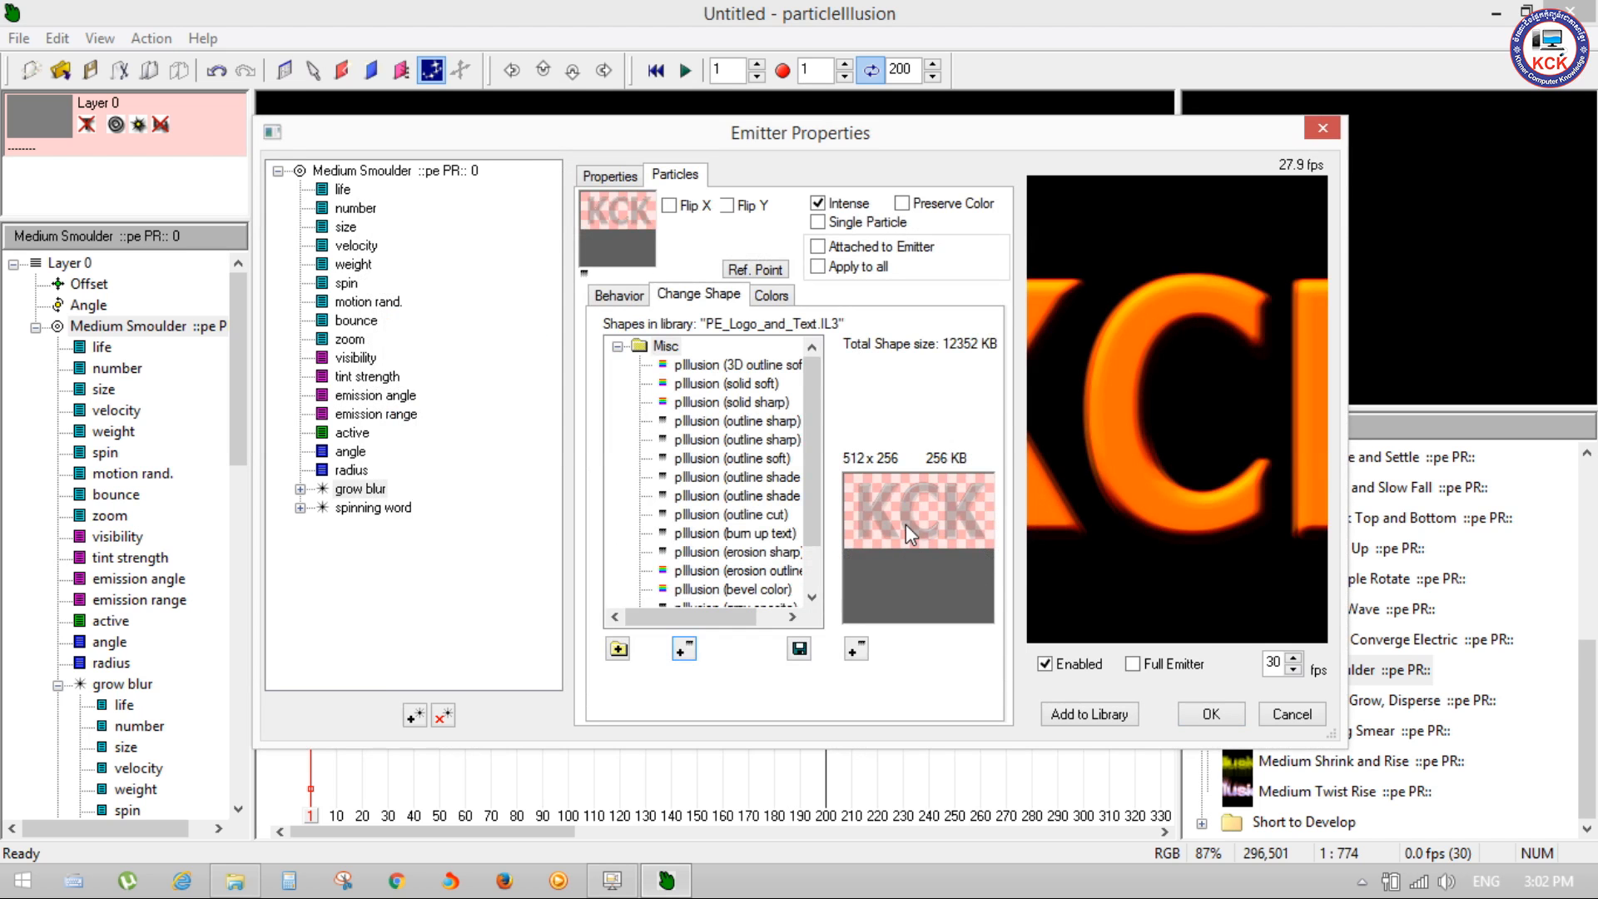
Step: Examine the library's existing shapes, including aaa, gray oposite, erosion outline, outline sharp, solid sharp and 3D outline soft
left_click_drag(808, 433, 800, 554)
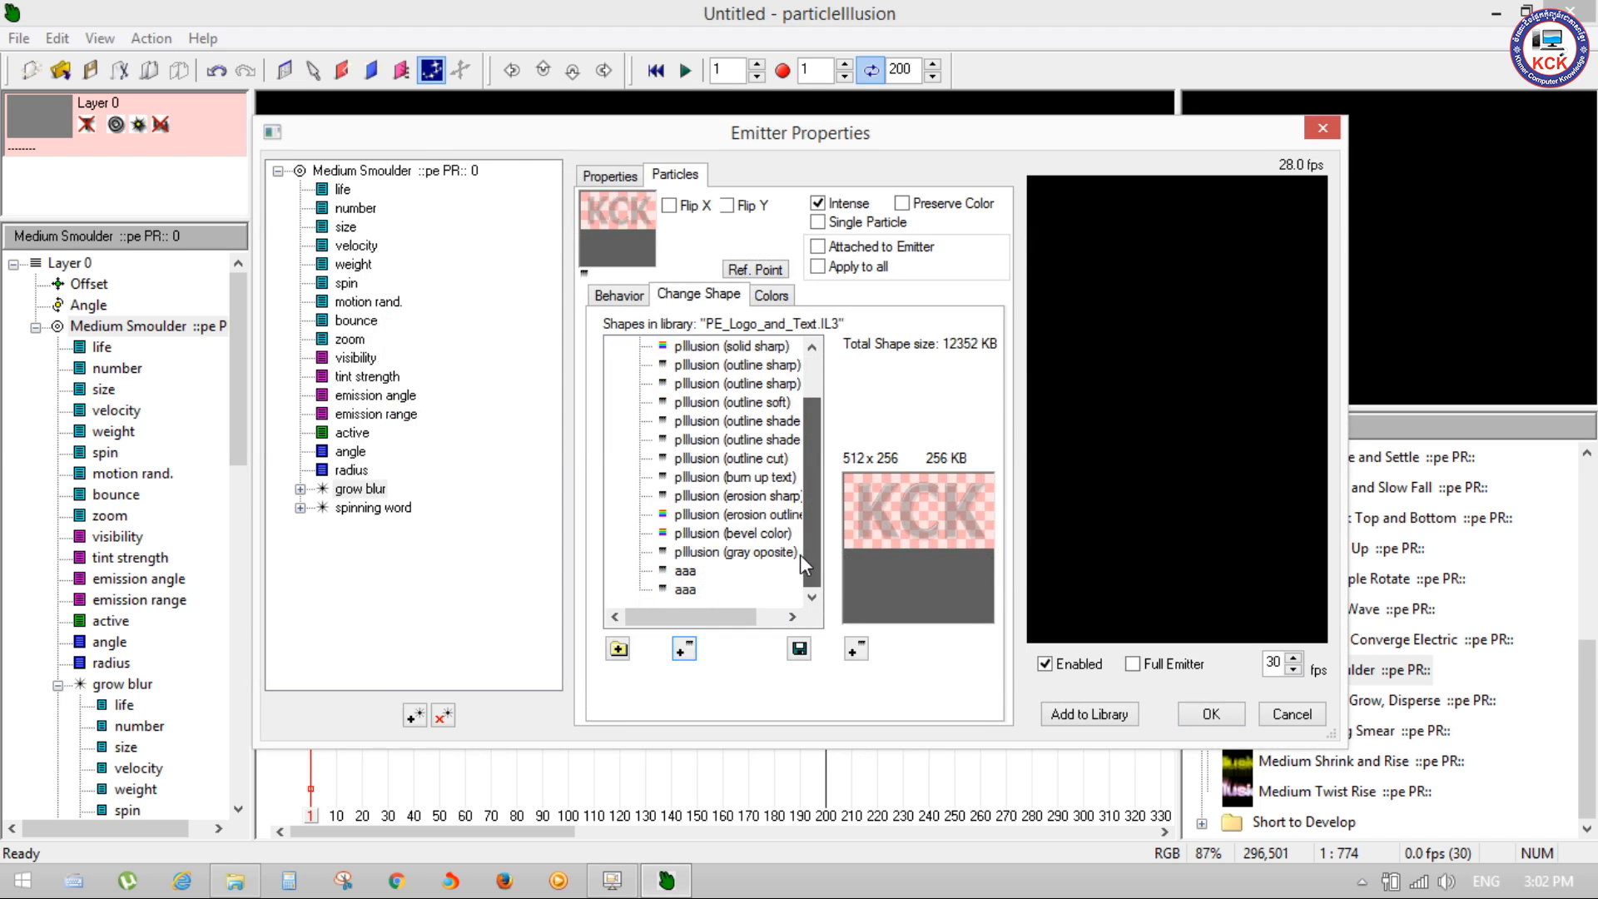
left_click(687, 573)
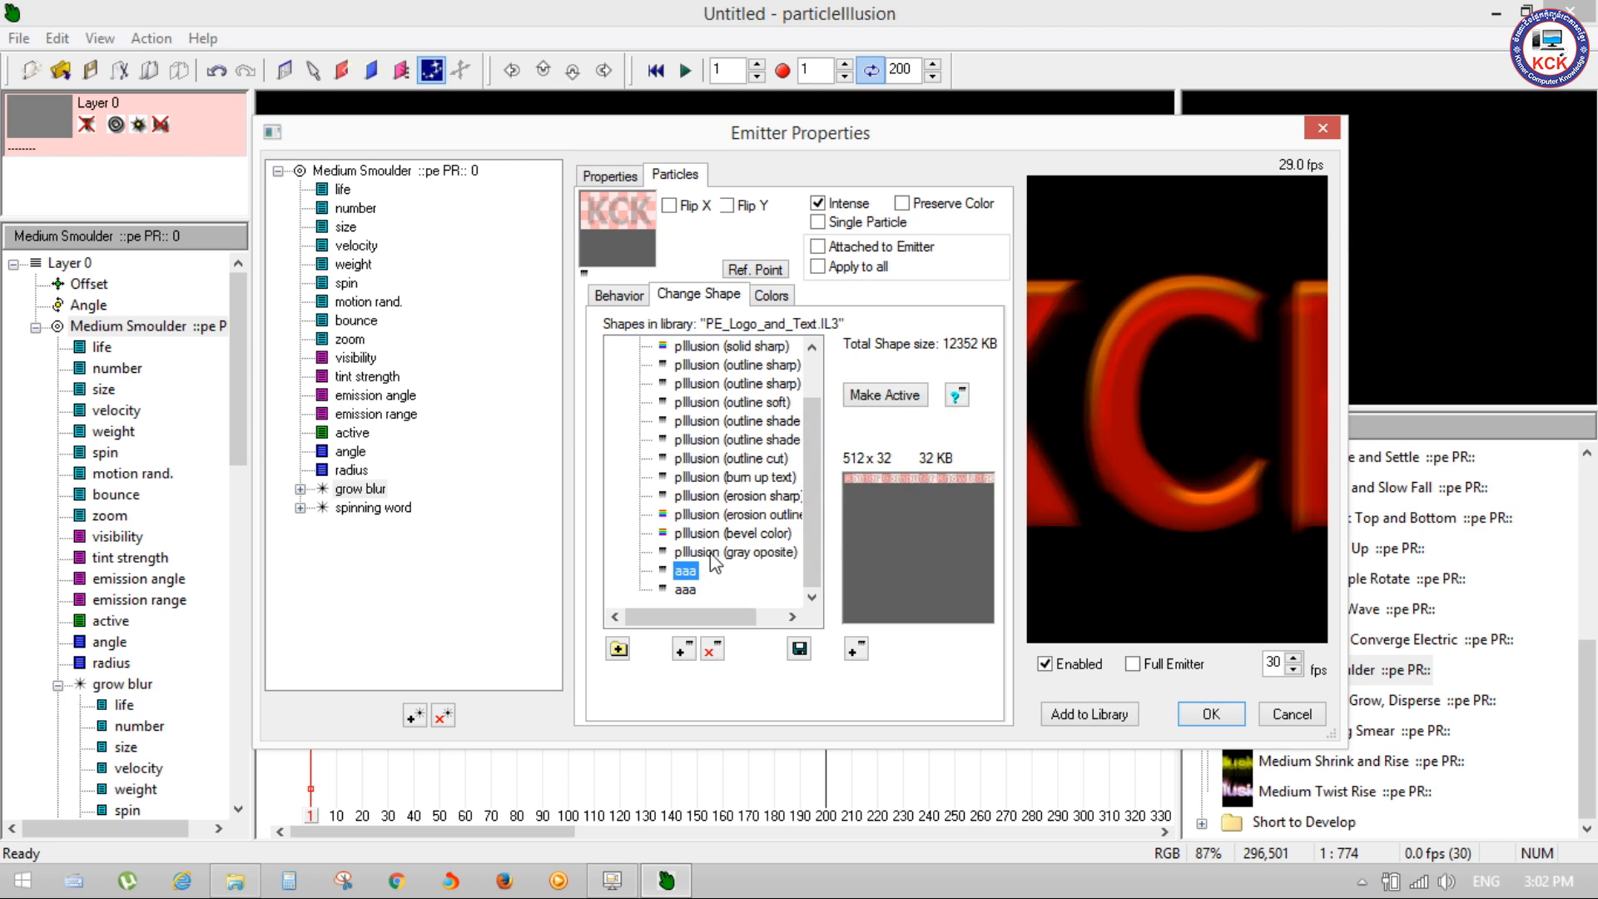
left_click(724, 552)
left_click(720, 515)
left_click(721, 365)
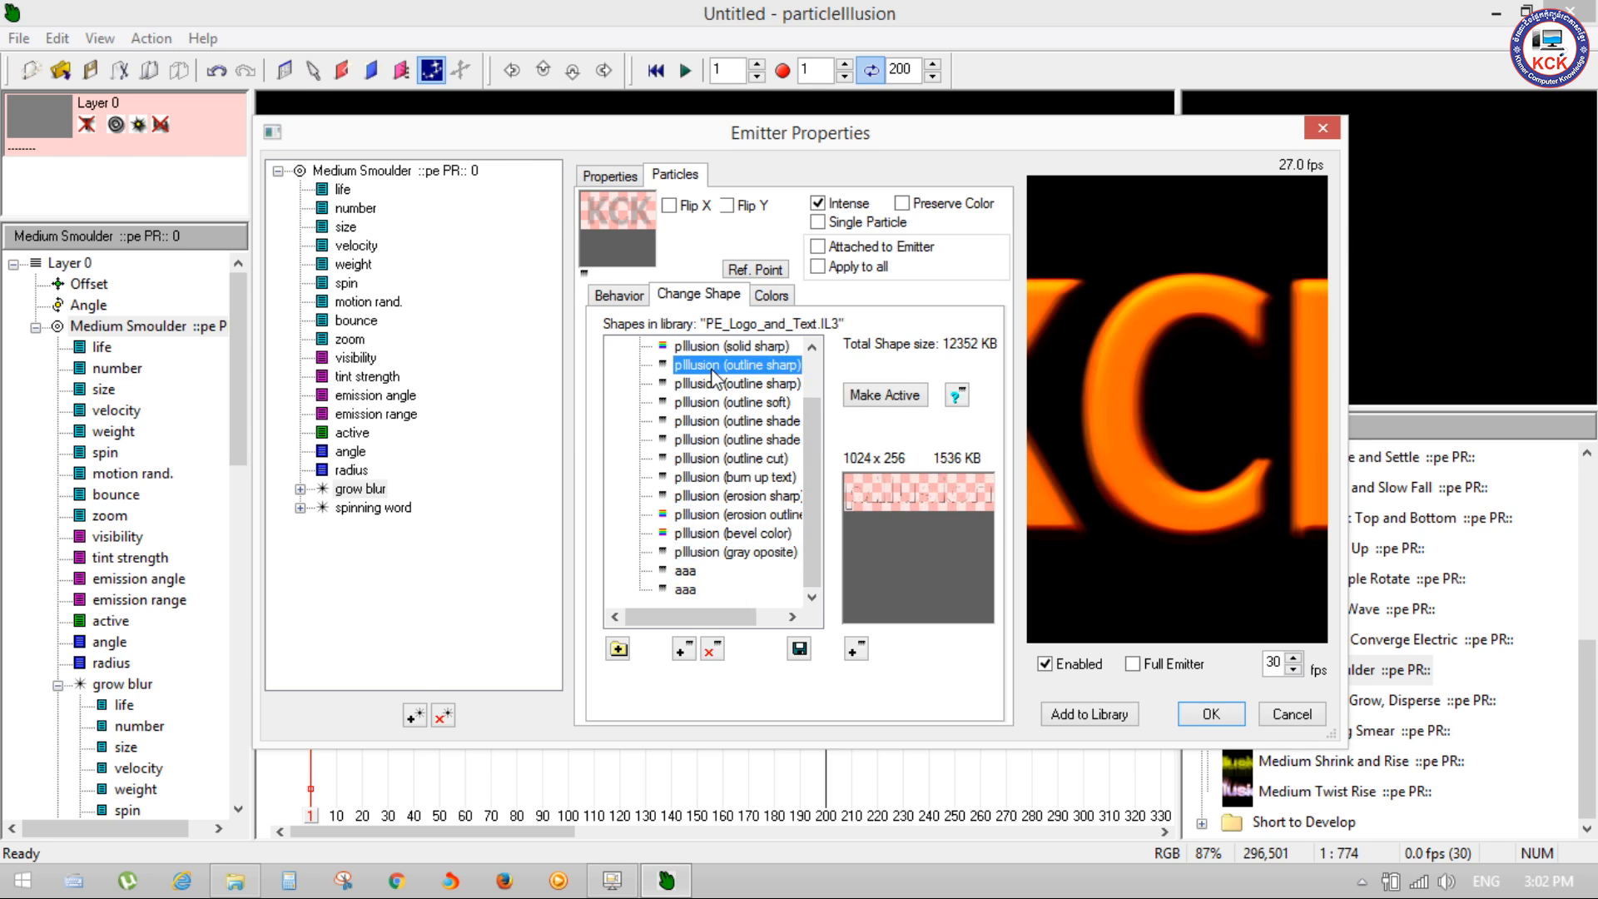
left_click(724, 348)
scroll(807, 451, "up", 1)
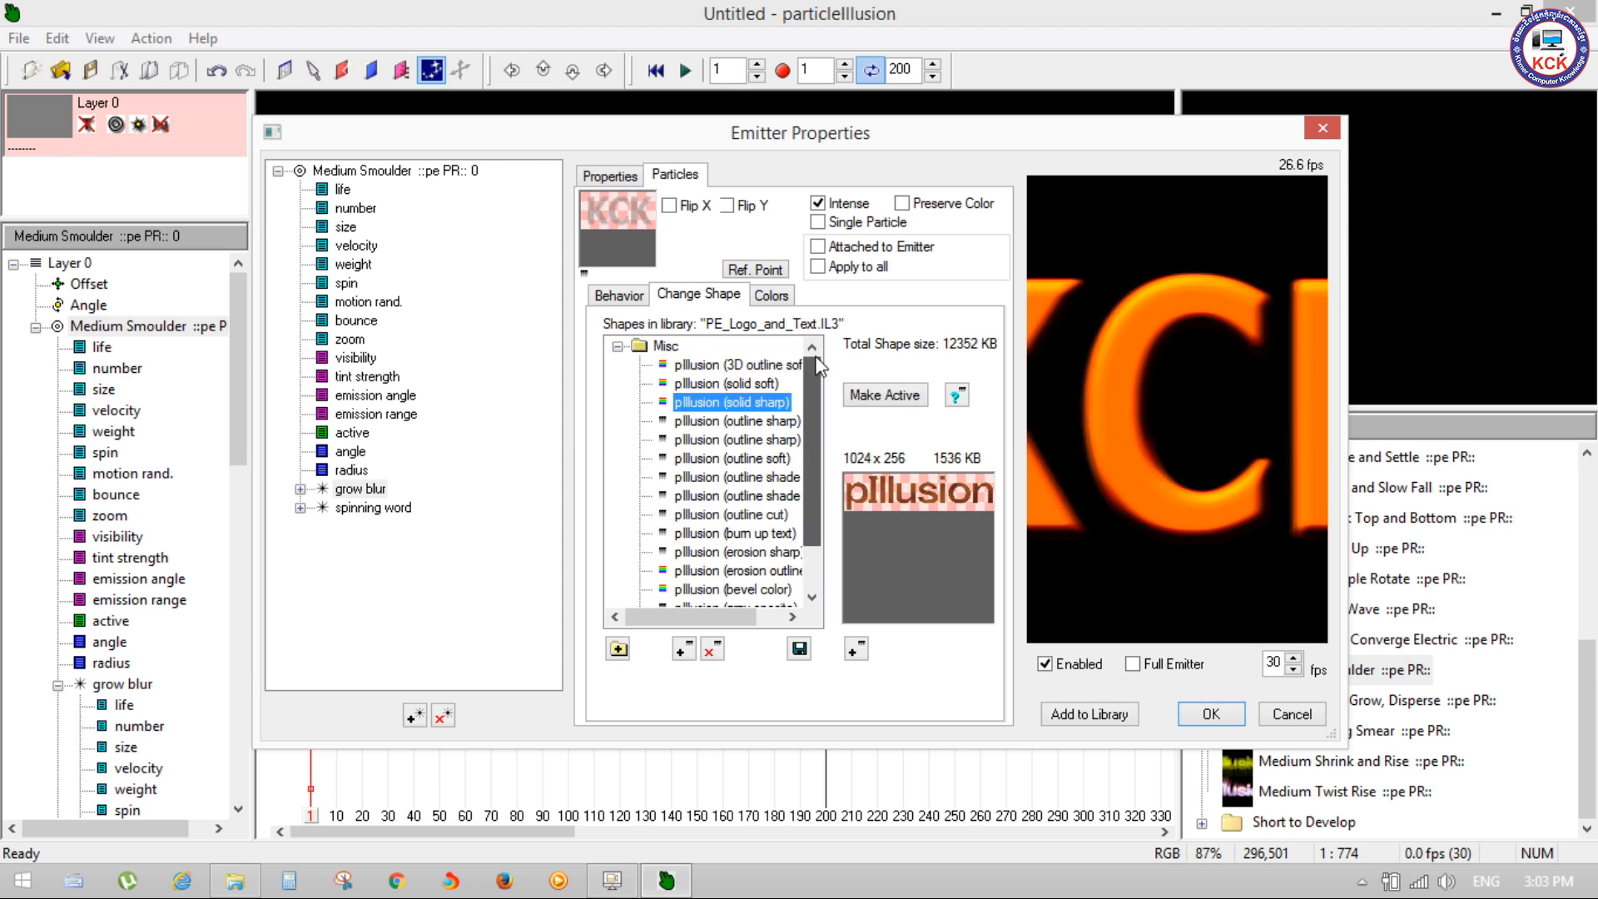
left_click(757, 361)
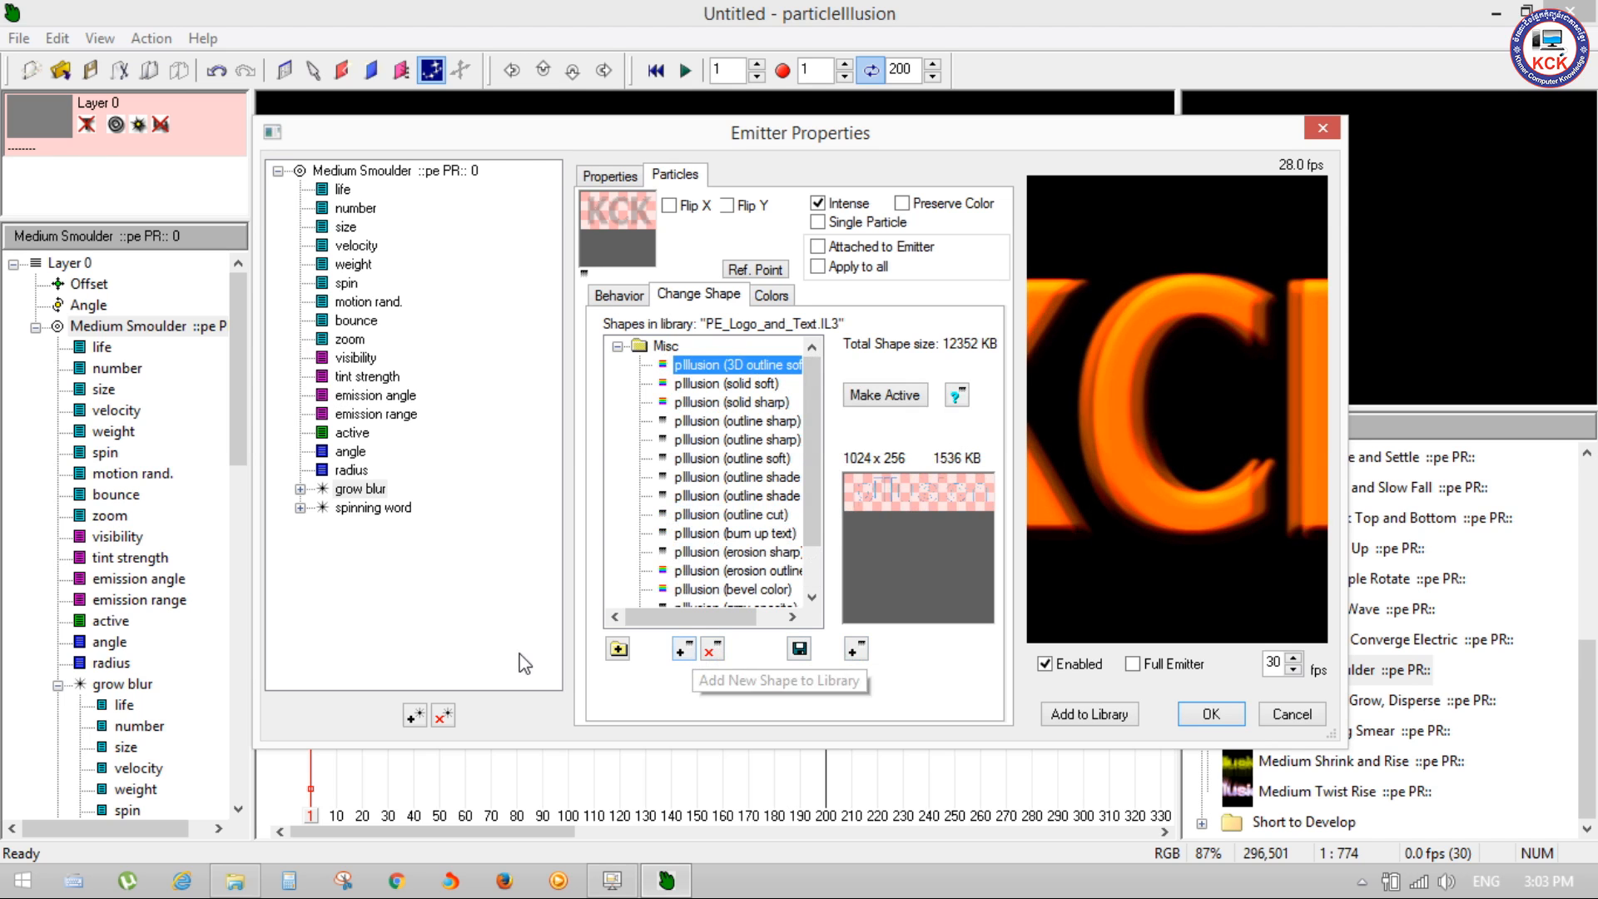
scroll(766, 499, "down", 1)
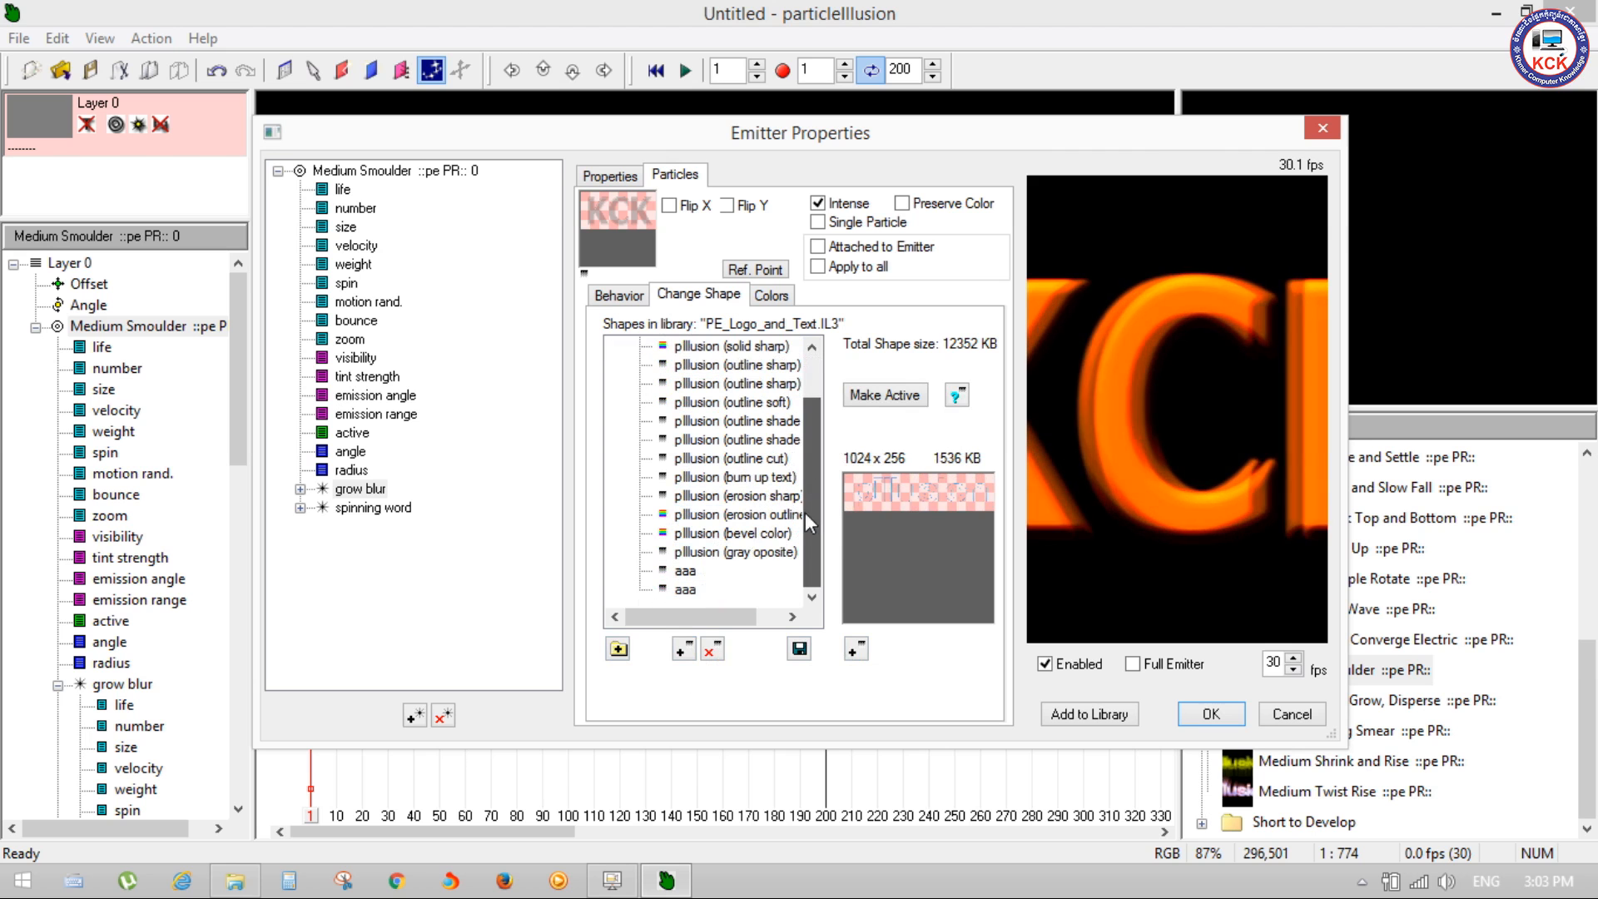
Step: Import Logo.png from the Desktop again as the grow blur particle's shape, resized to 512 x 256 in grey scale
left_click(856, 649)
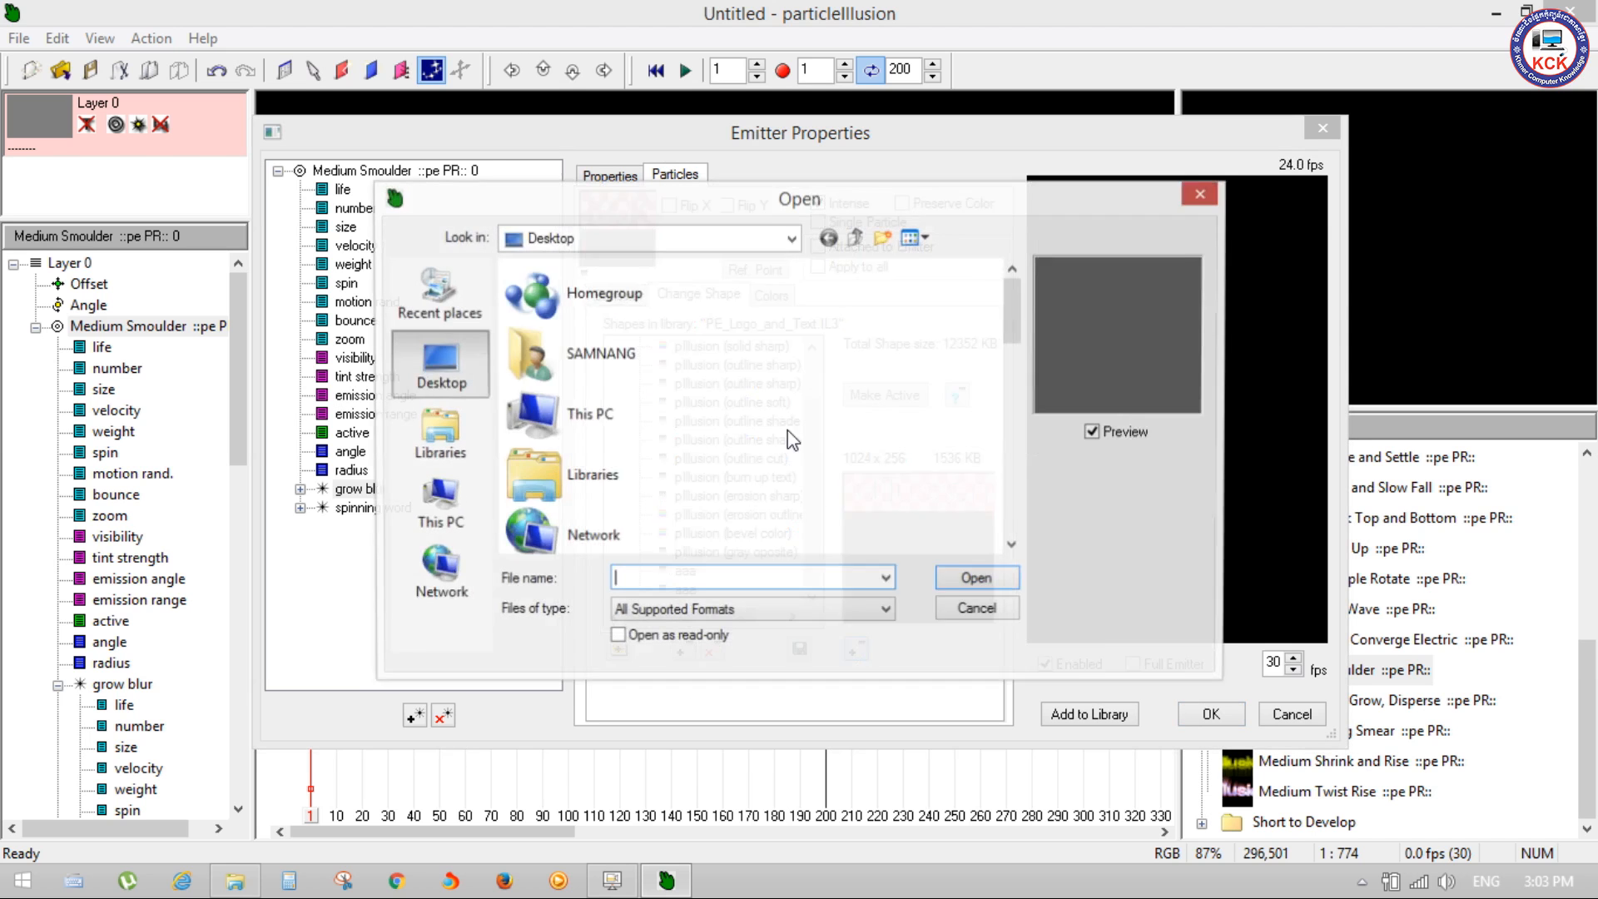
left_click_drag(1007, 427, 1002, 528)
double_click(696, 461)
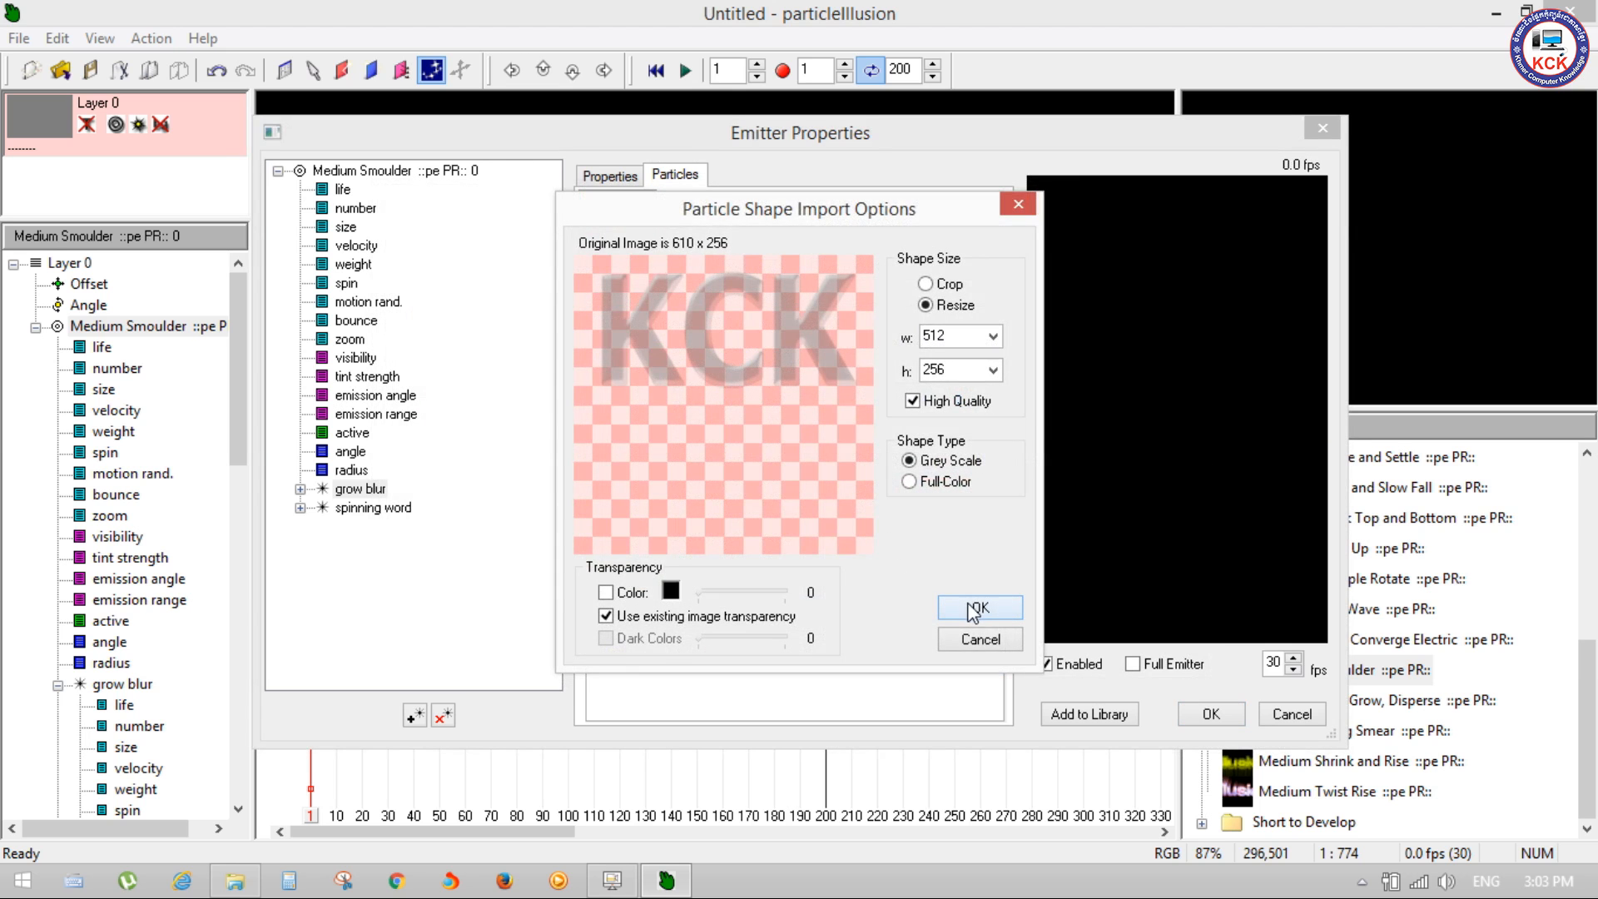
left_click(968, 612)
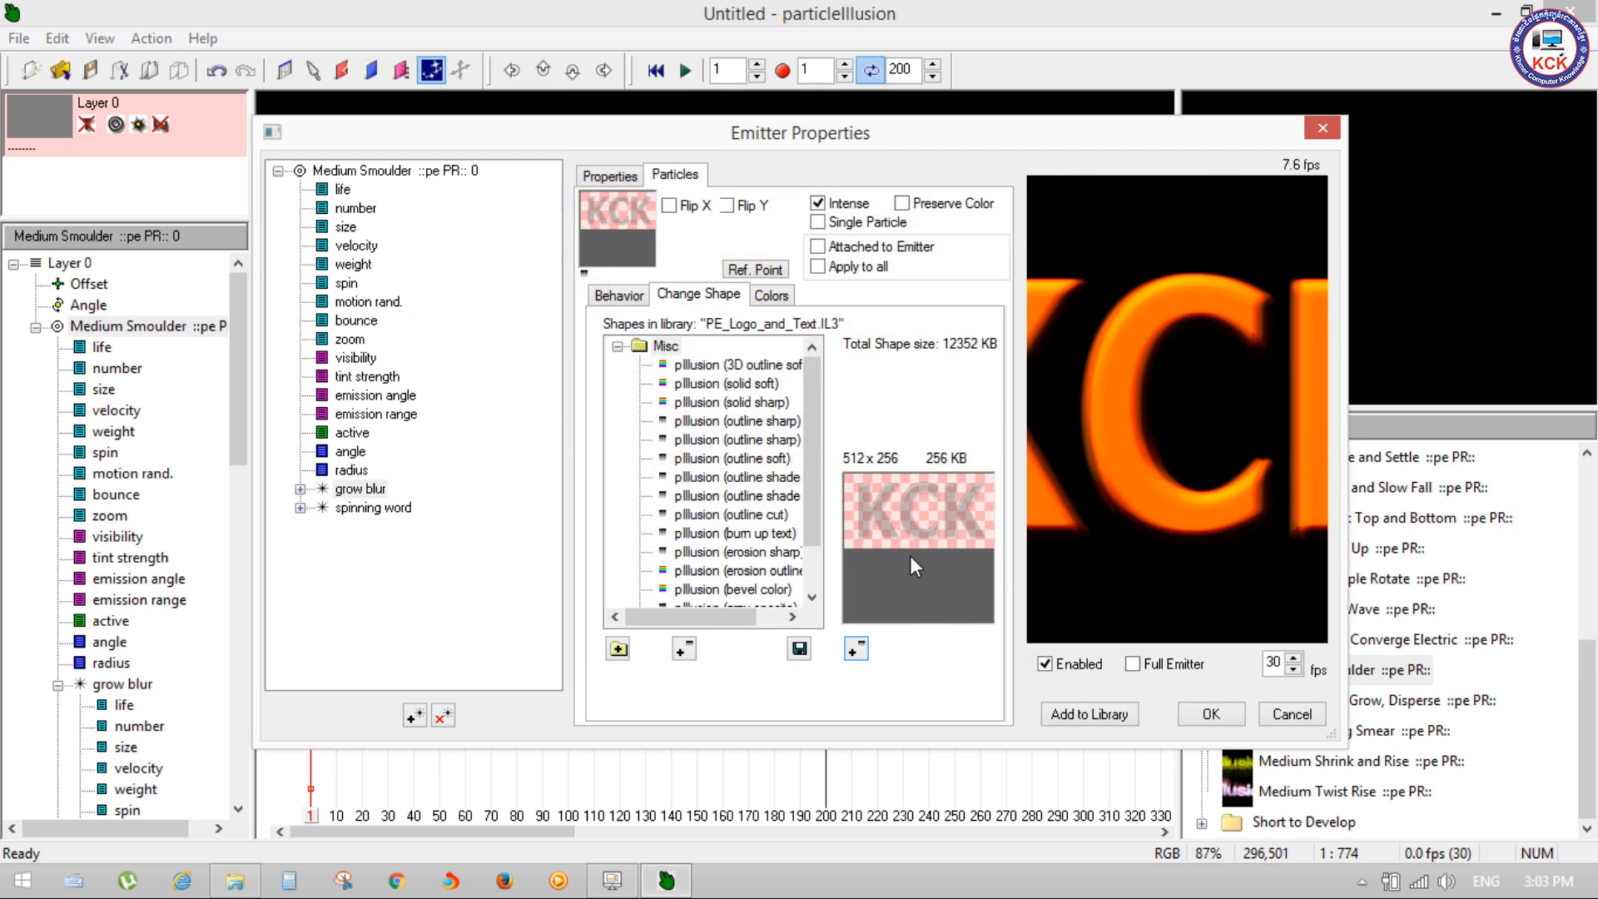
Step: Add Logo.png from the Desktop as a new 512 x 256 shape in the PE_Logo_and_Text.IL3 library
left_click(684, 652)
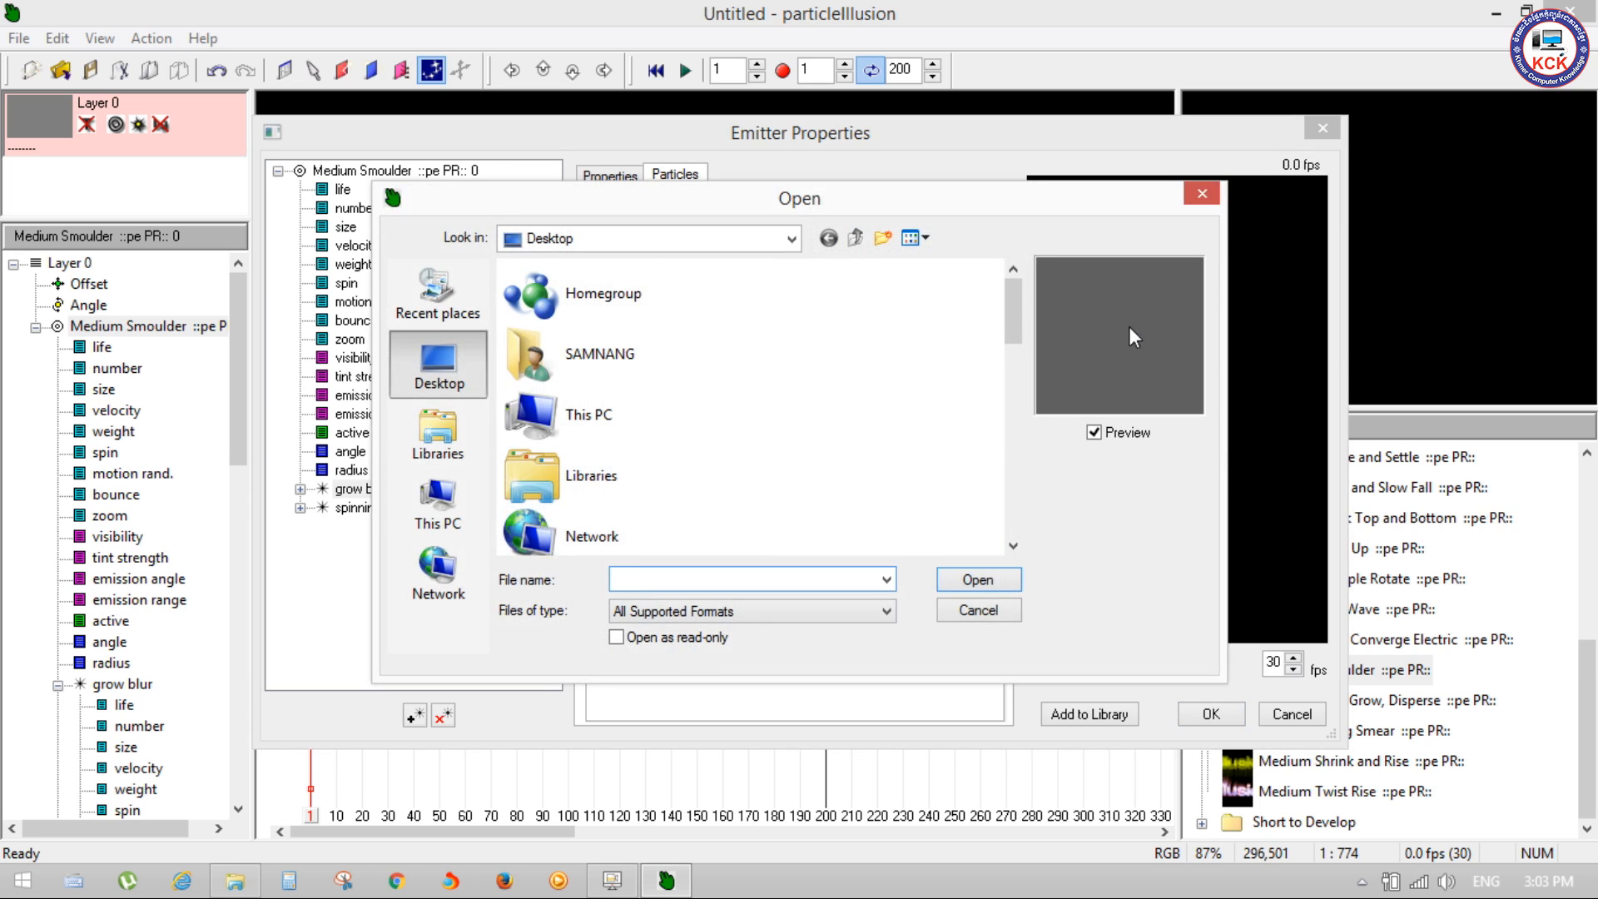
left_click_drag(1018, 334, 1016, 520)
double_click(602, 462)
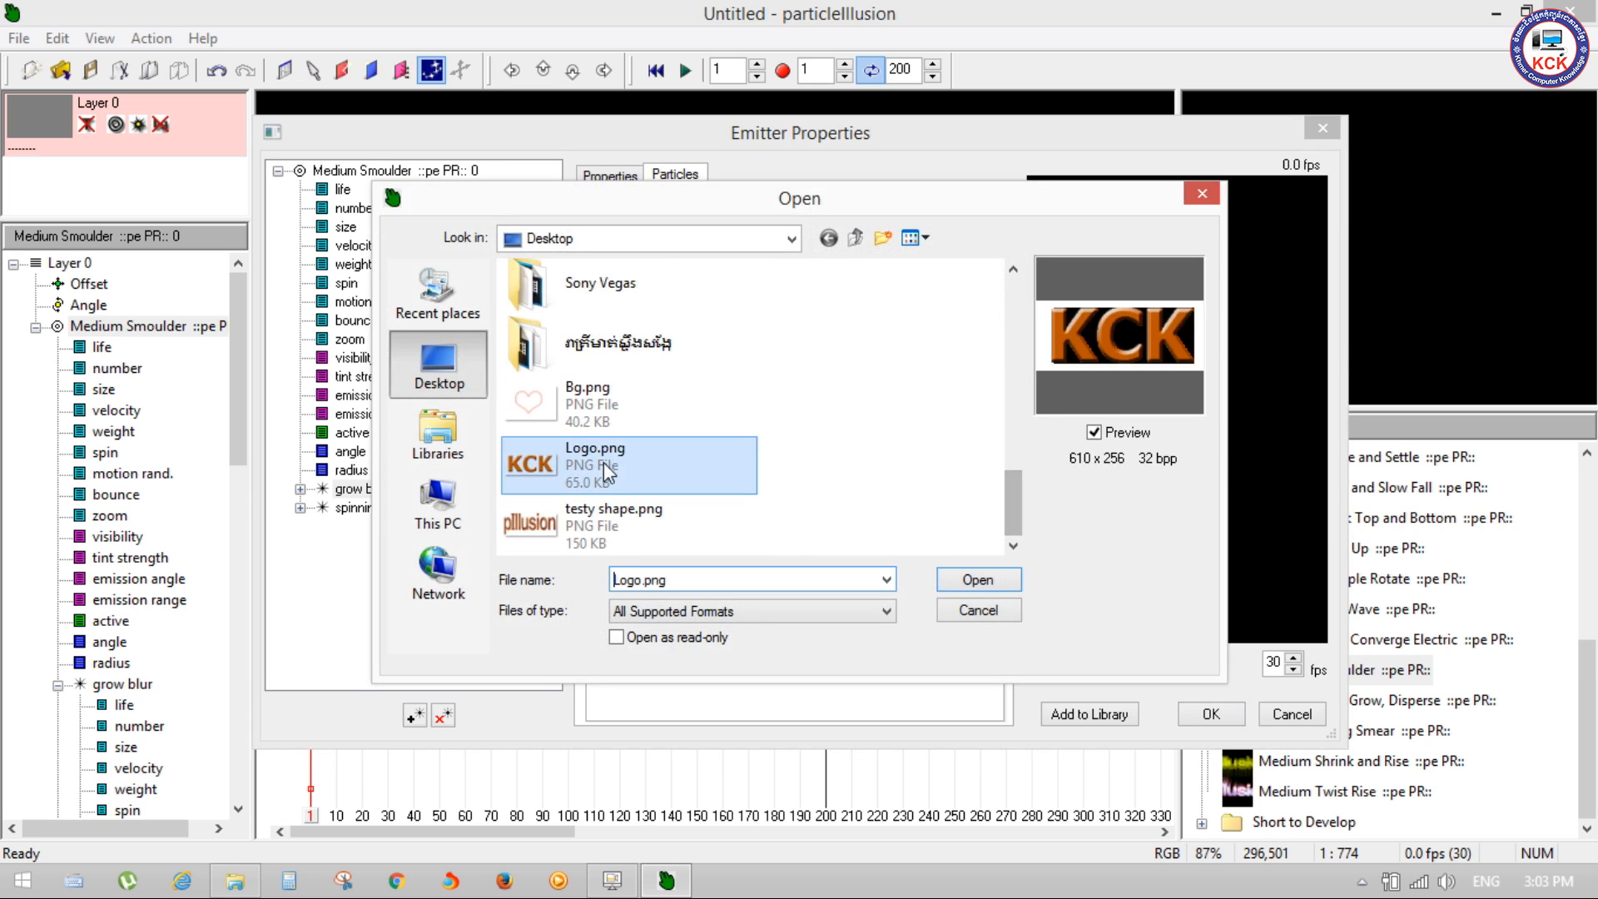
left_click(949, 613)
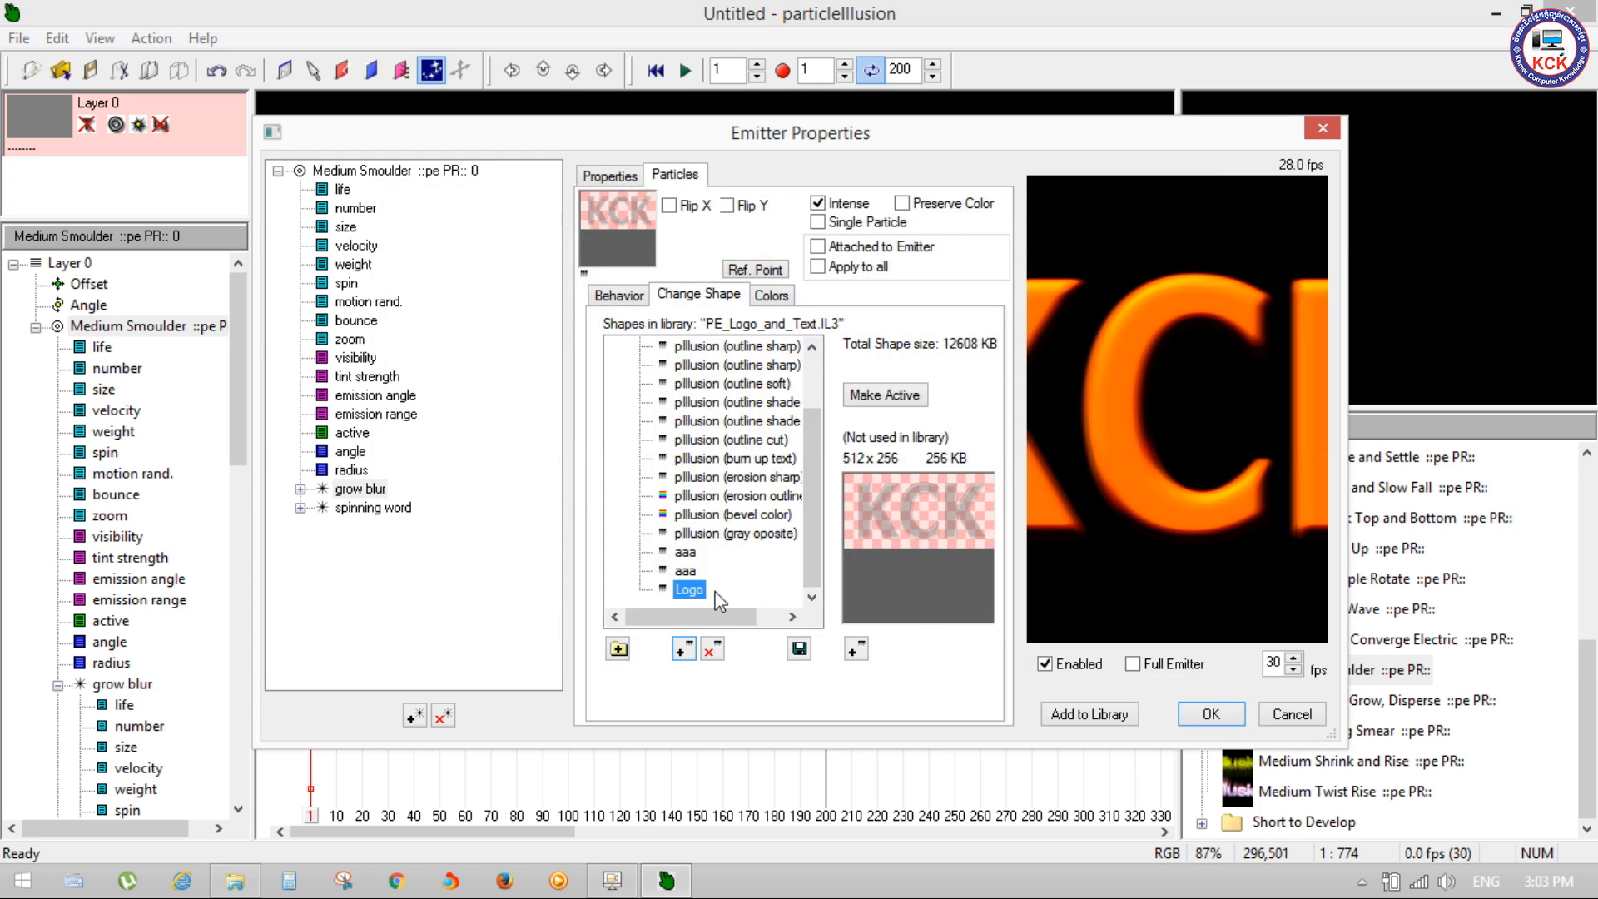
Step: Make the newly added Logo shape active for the grow blur particle
left_click(866, 398)
left_click_drag(817, 493, 819, 416)
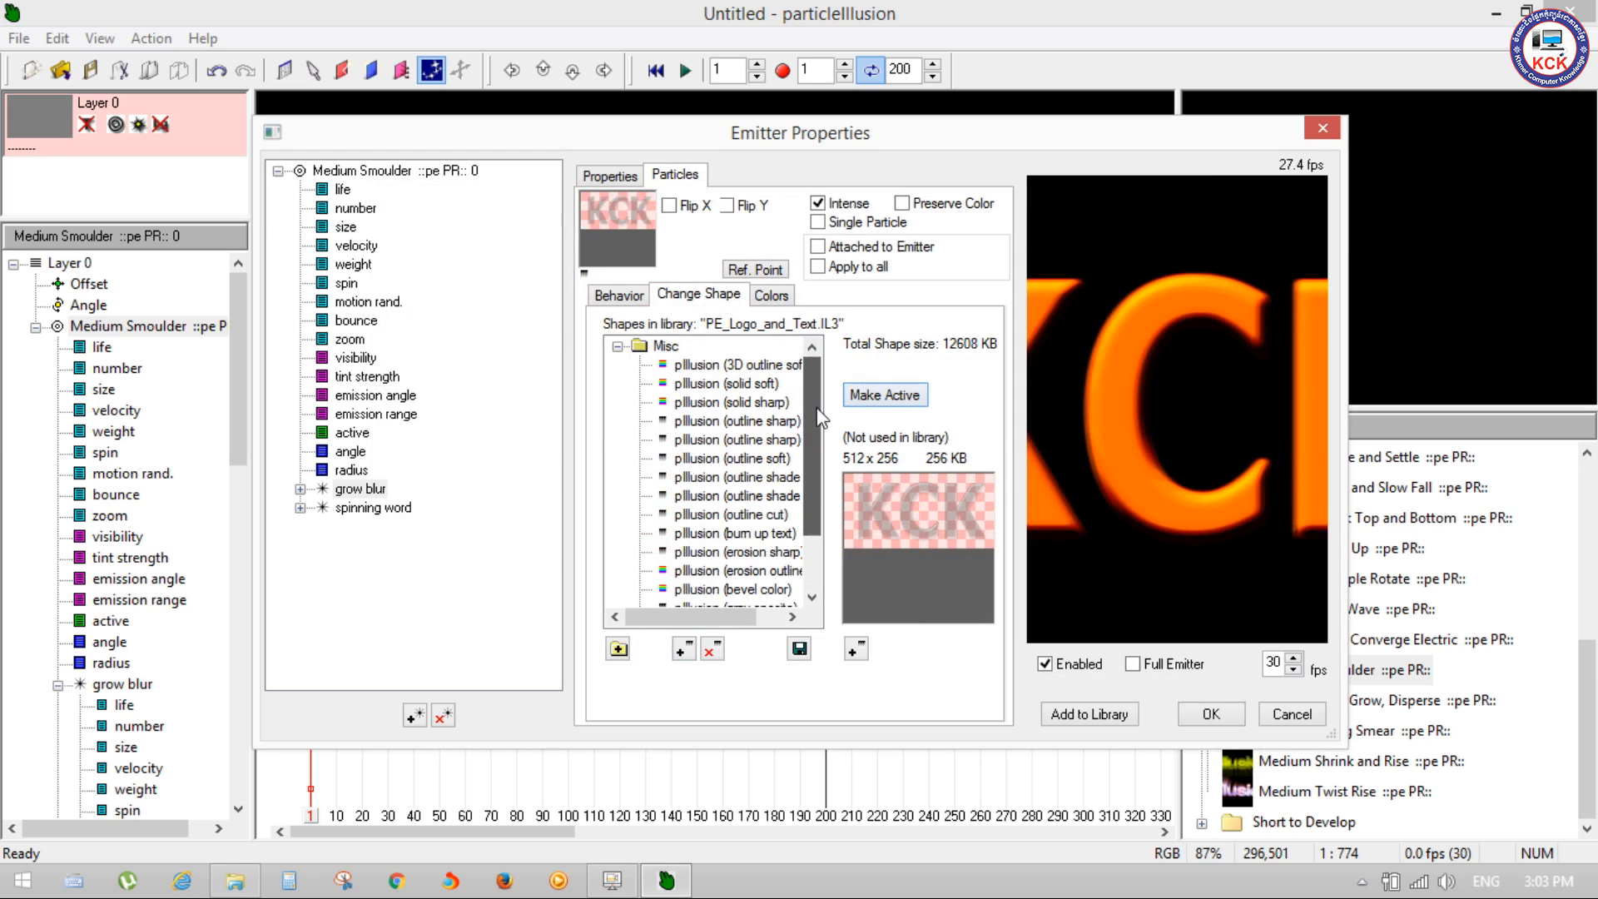
left_click(891, 398)
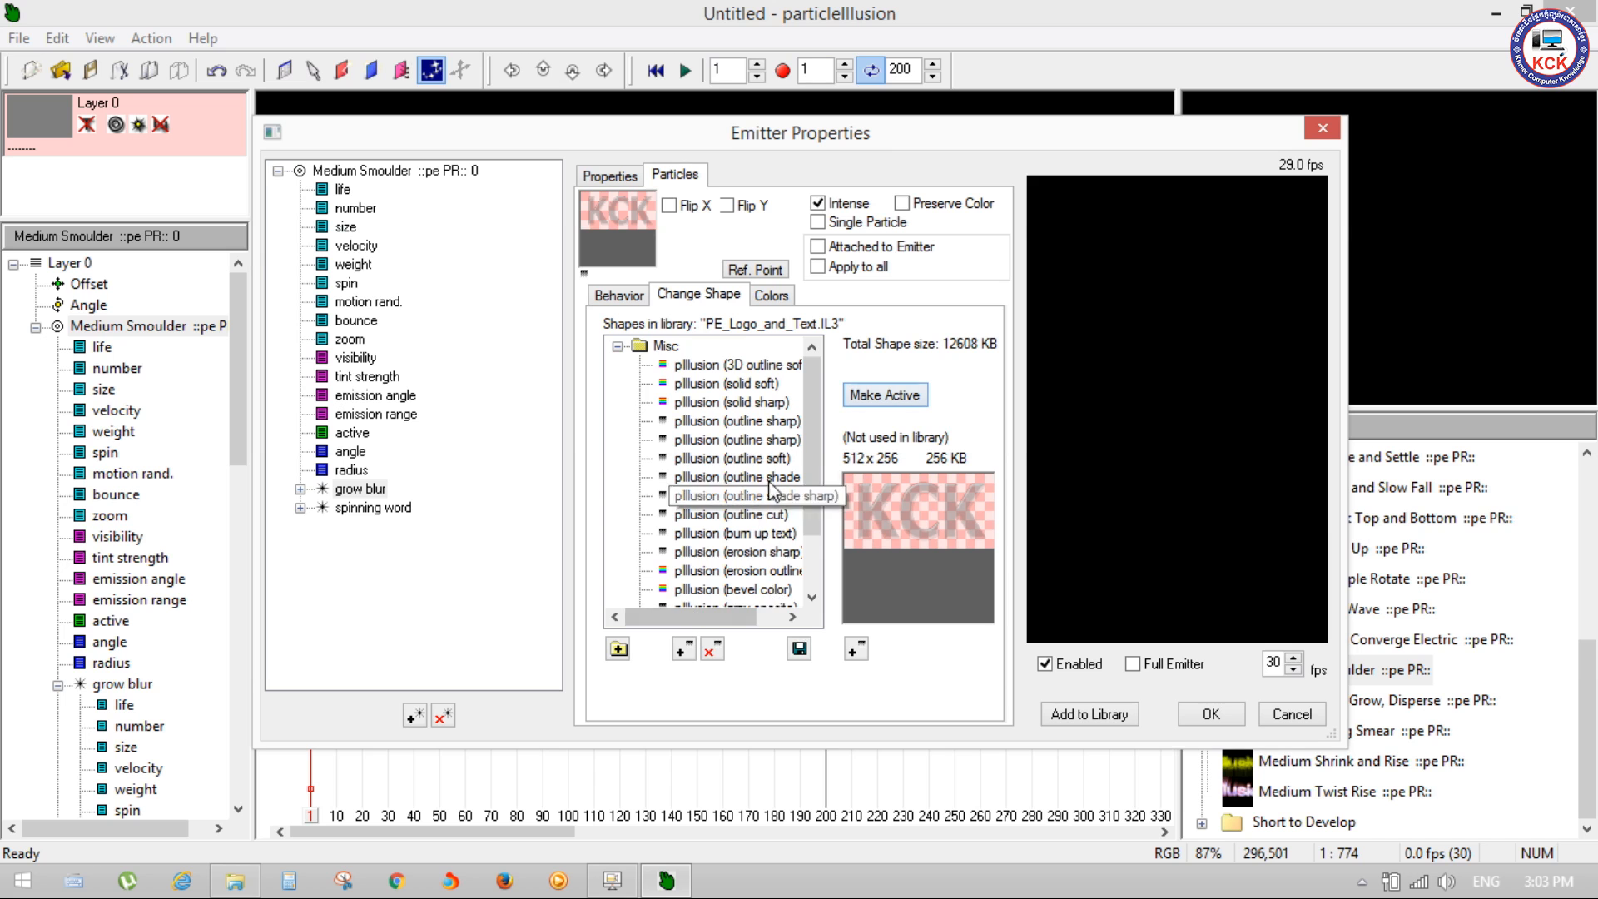
left_click_drag(811, 401, 808, 545)
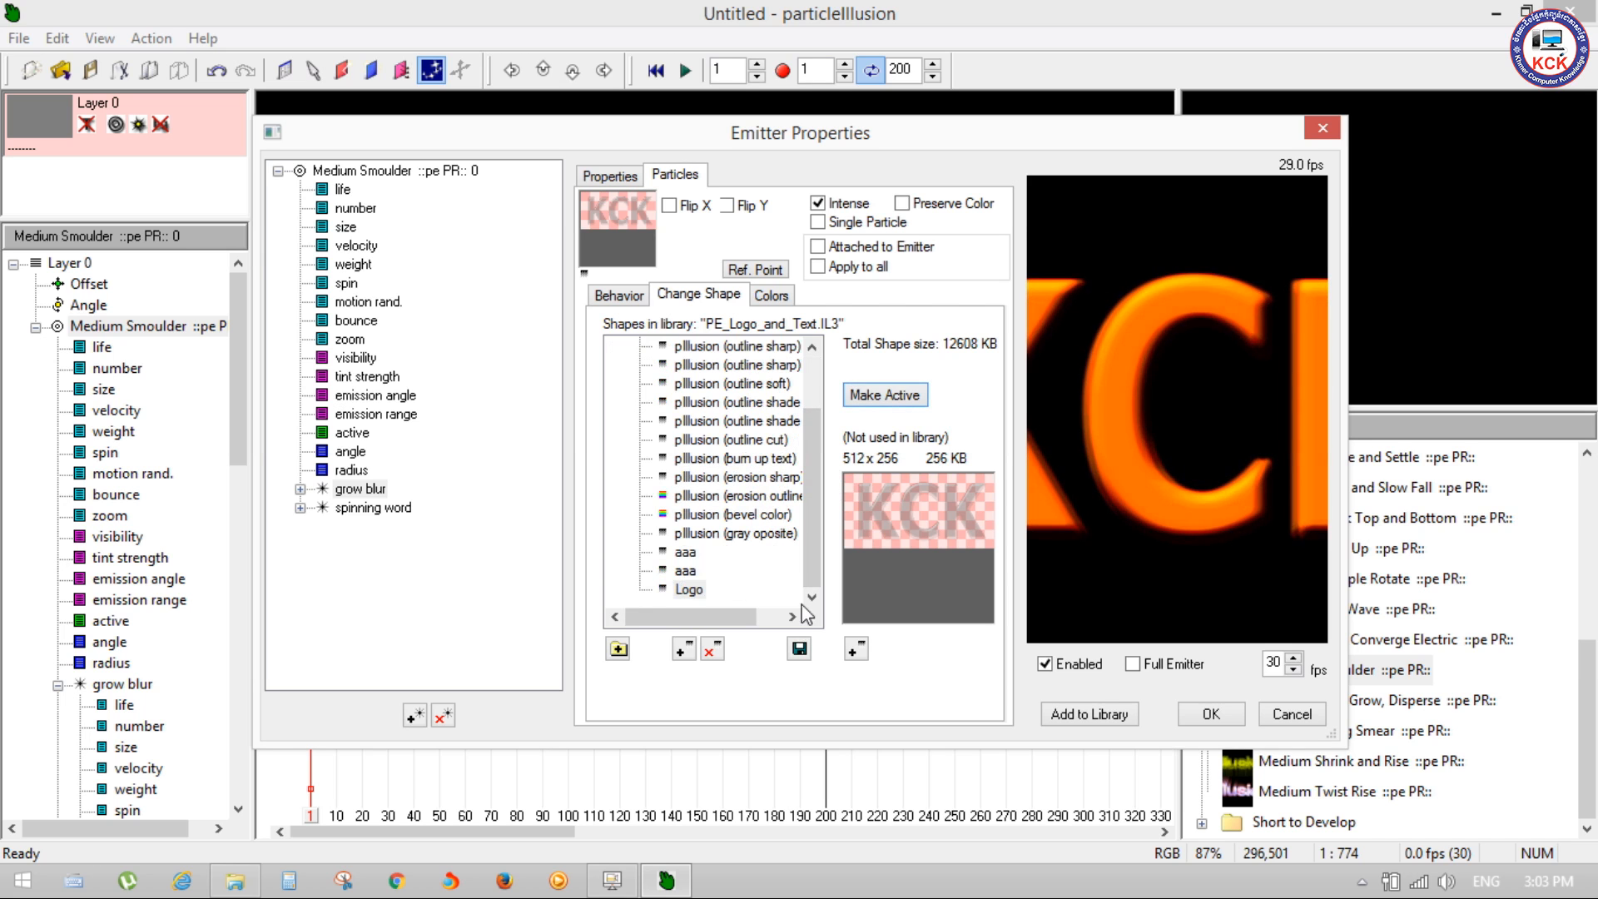
Step: Apply the emitter changes, play the KCK text animation to preview it, and stop at frame 91
left_click(1212, 715)
key("space")
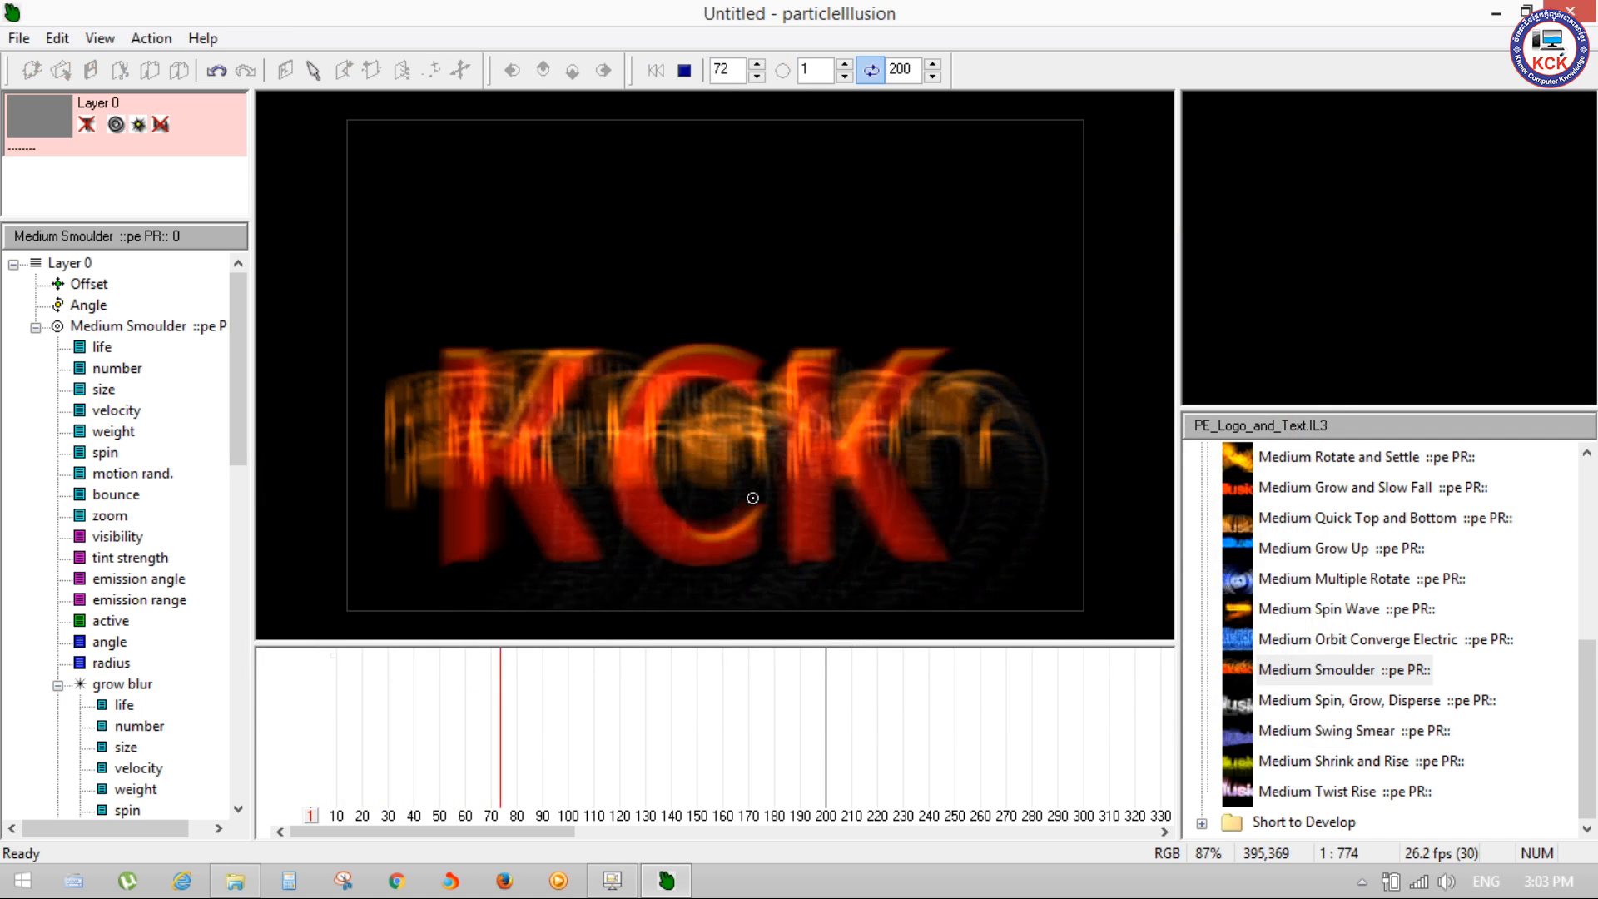
key("space")
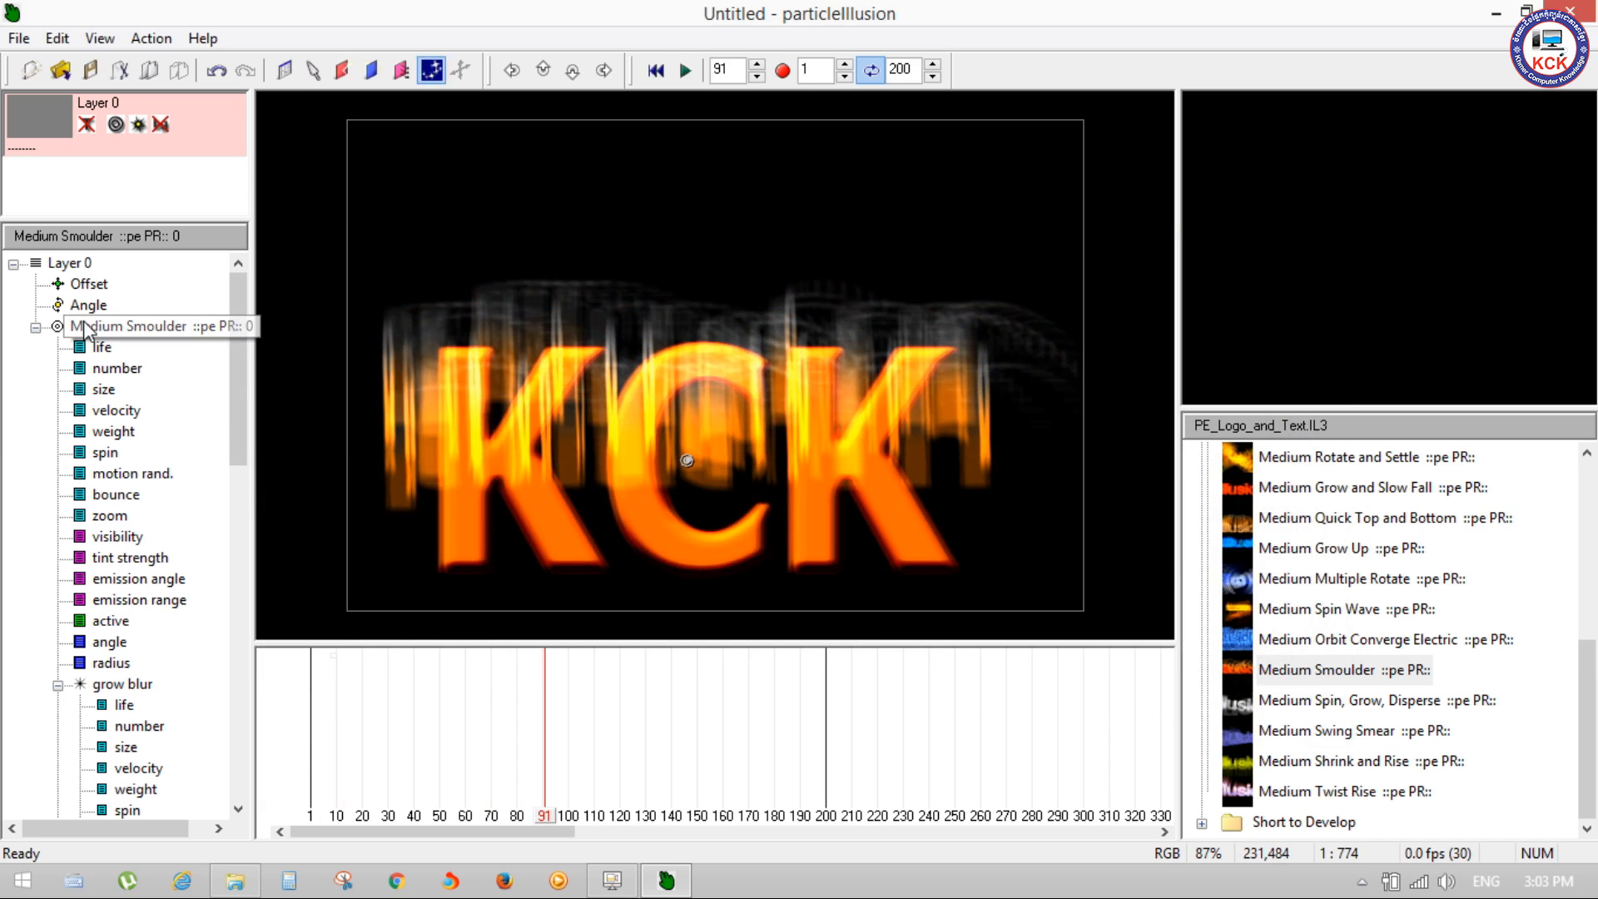
Step: Bring up the Medium Smoulder emitter's properties again at the grow blur particle's shape selection
right_click(117, 332)
left_click(189, 337)
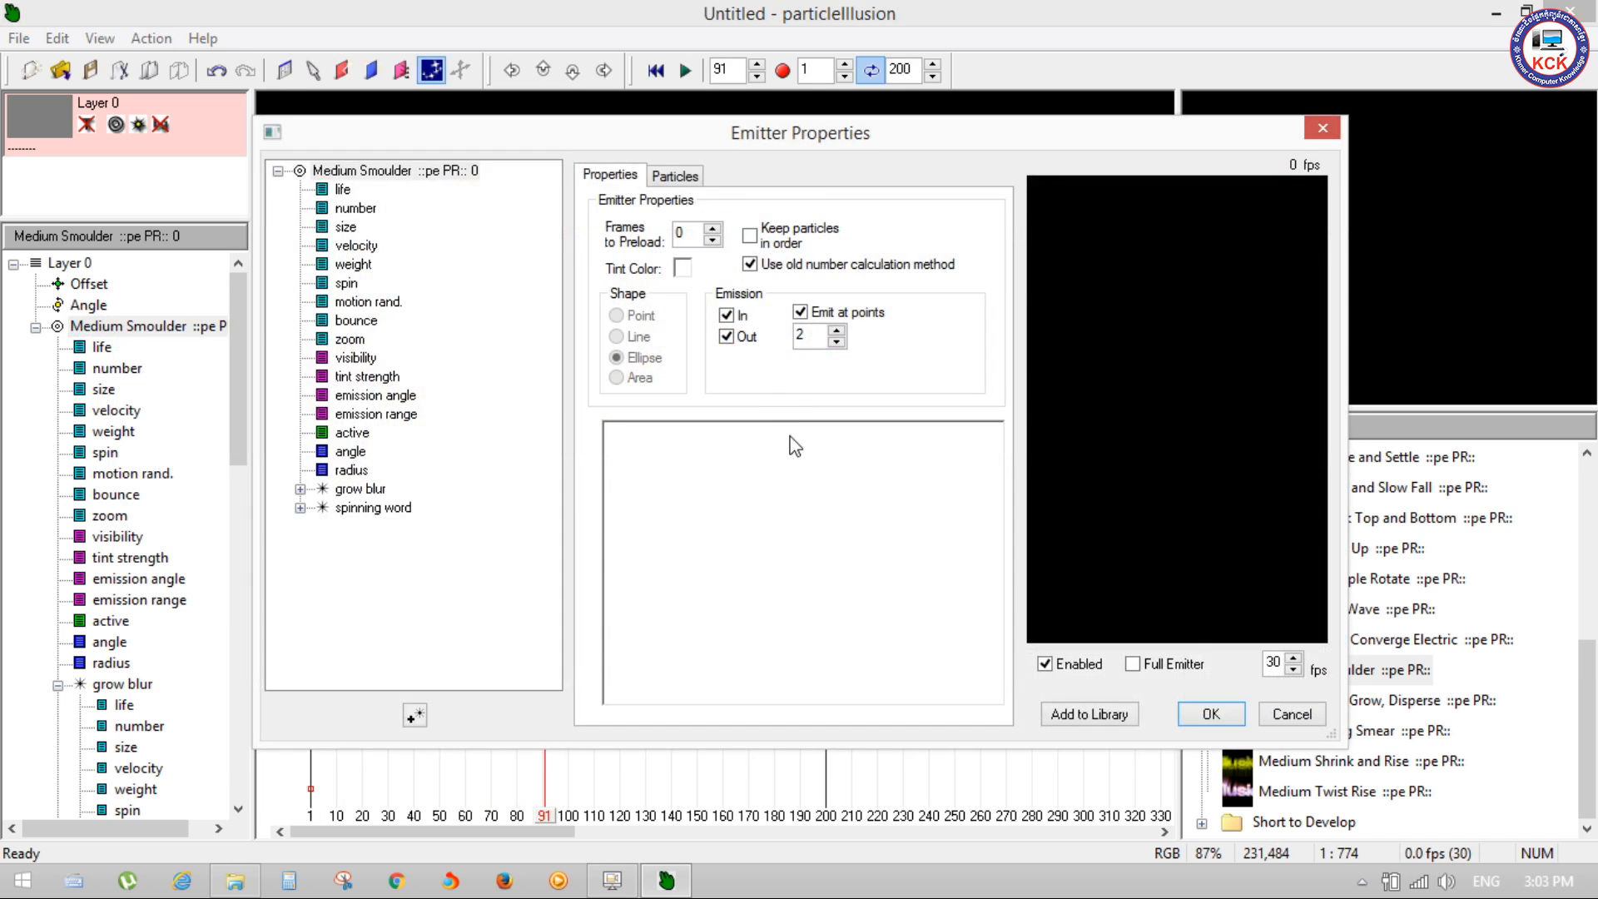
left_click(675, 175)
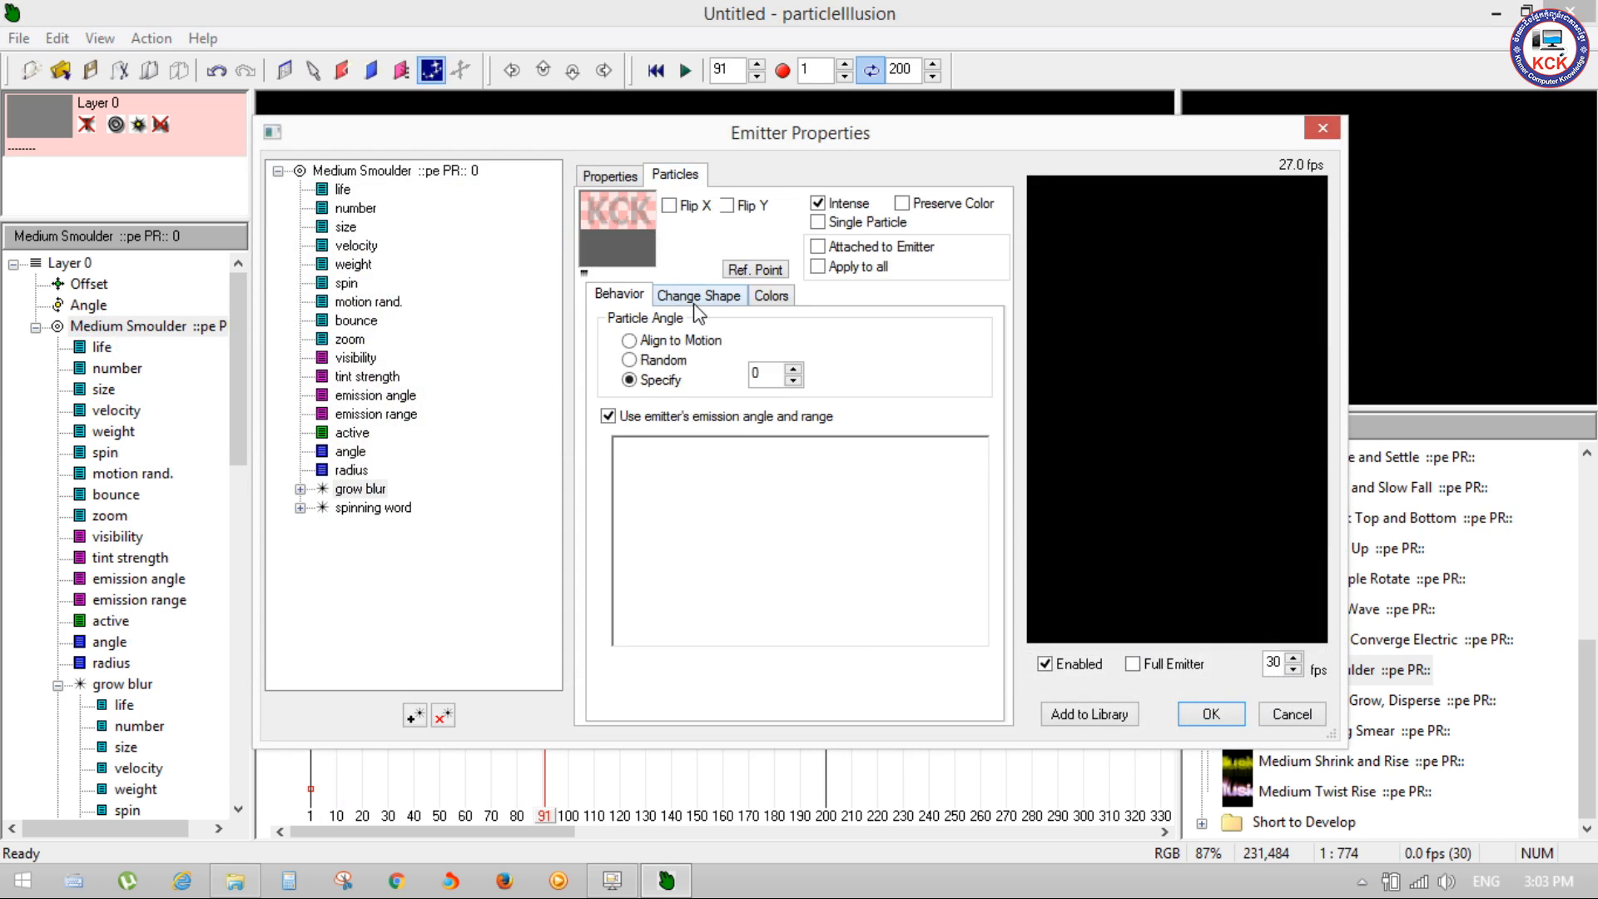
left_click(699, 294)
Step: Compare the previews of the pIllusion (3D outline soft) and Logo shapes and check the options available for the 3D outline shape
left_click(741, 370)
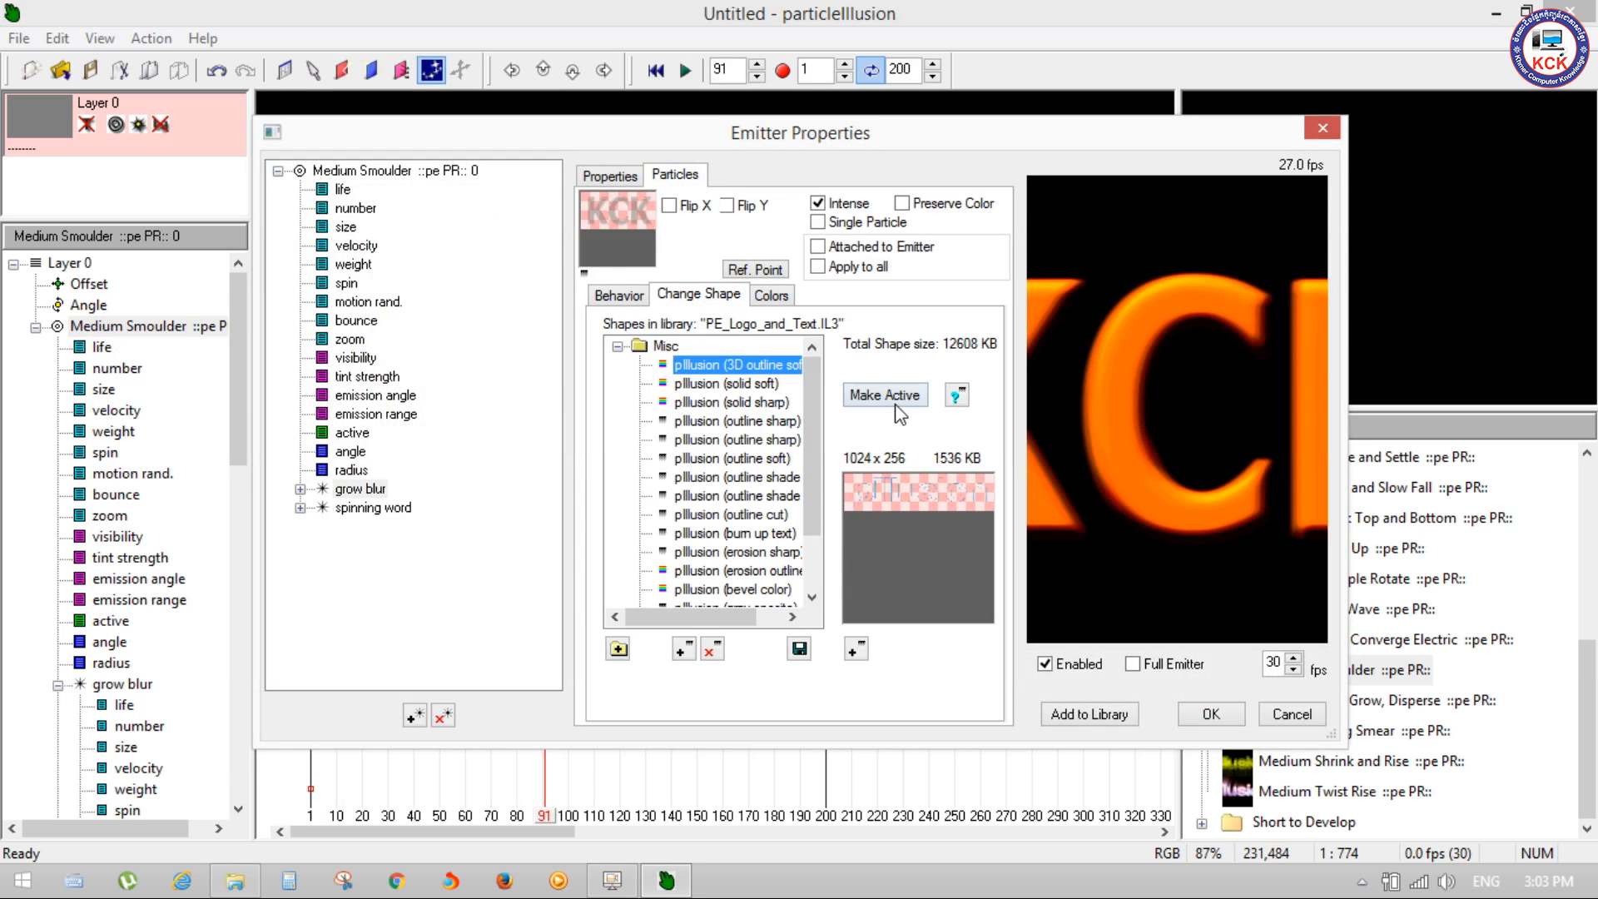
scroll(806, 471, "down", 2)
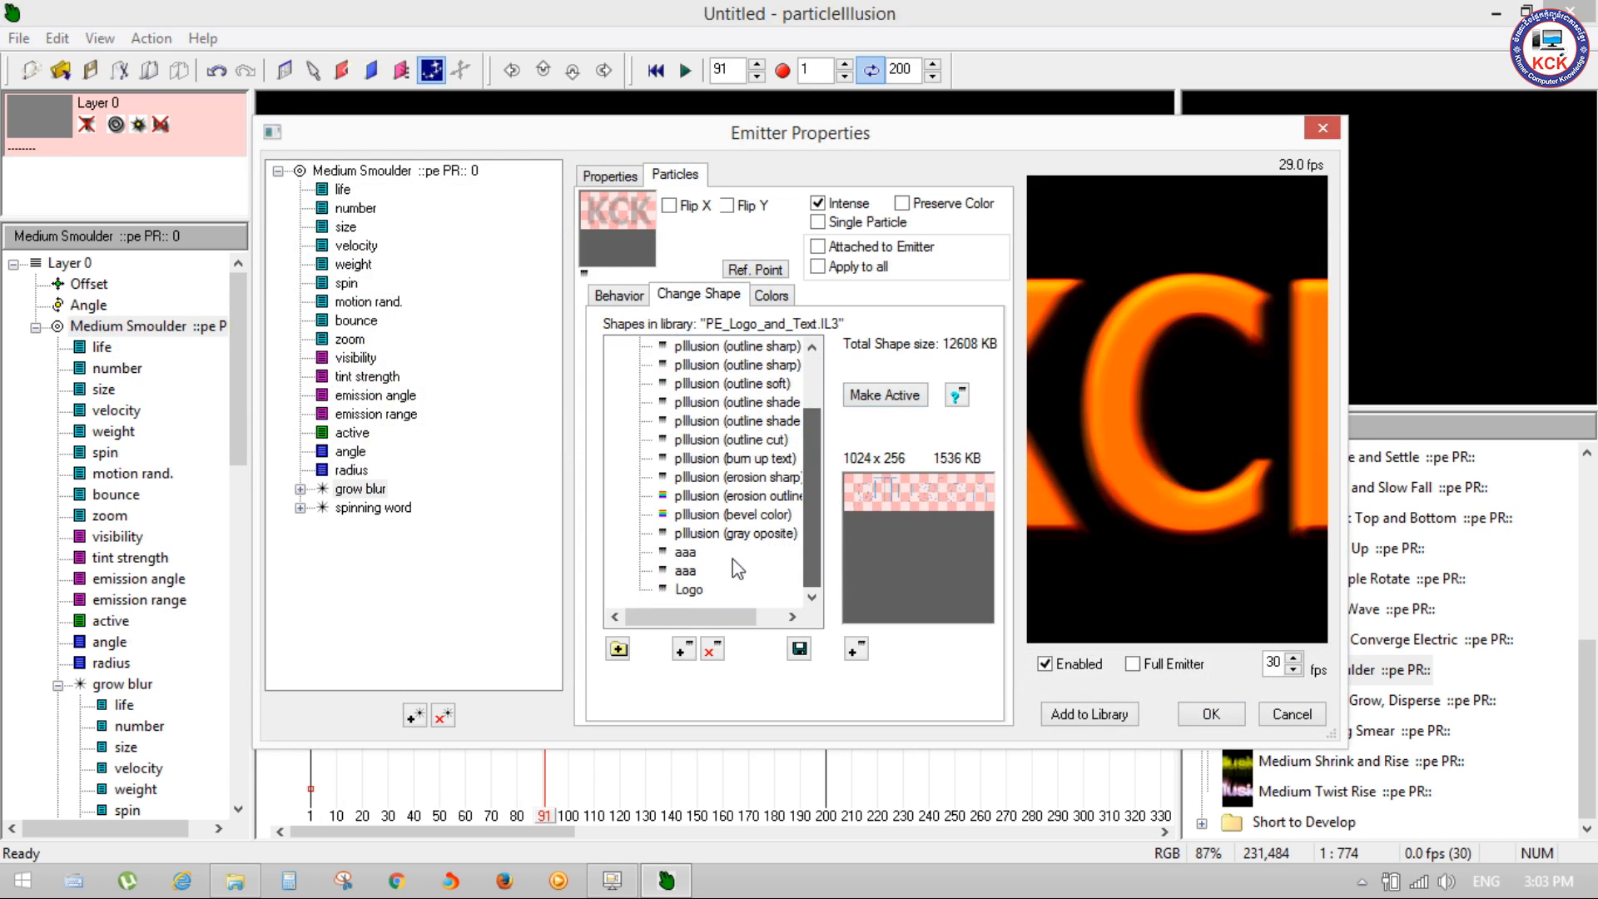
left_click(681, 592)
scroll(808, 458, "up", 2)
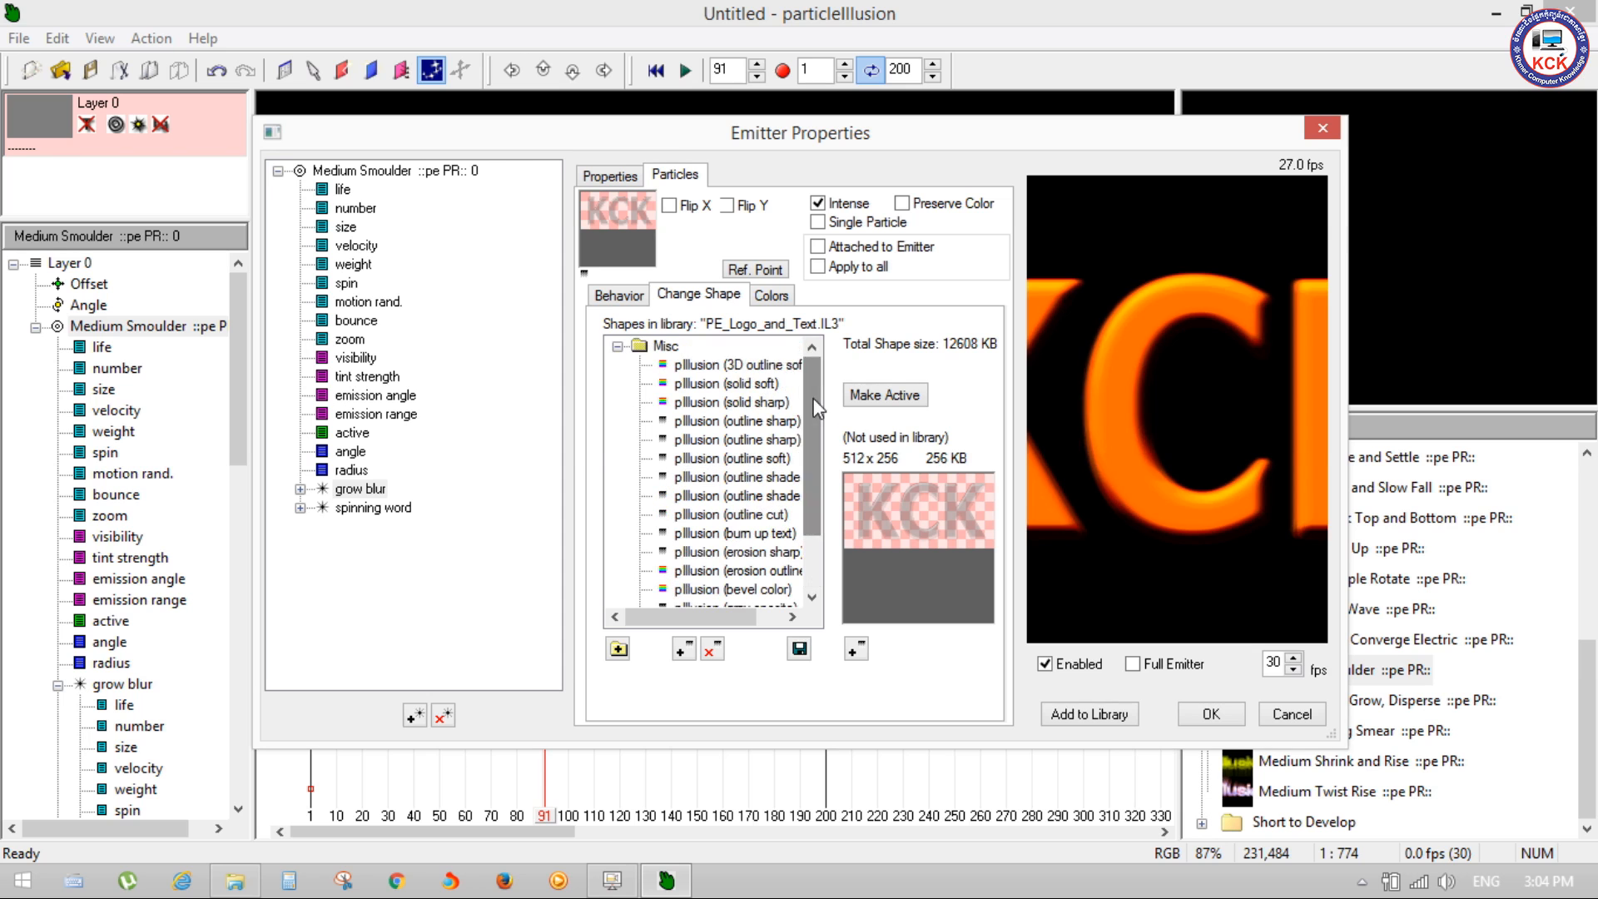
left_click(725, 364)
right_click(714, 366)
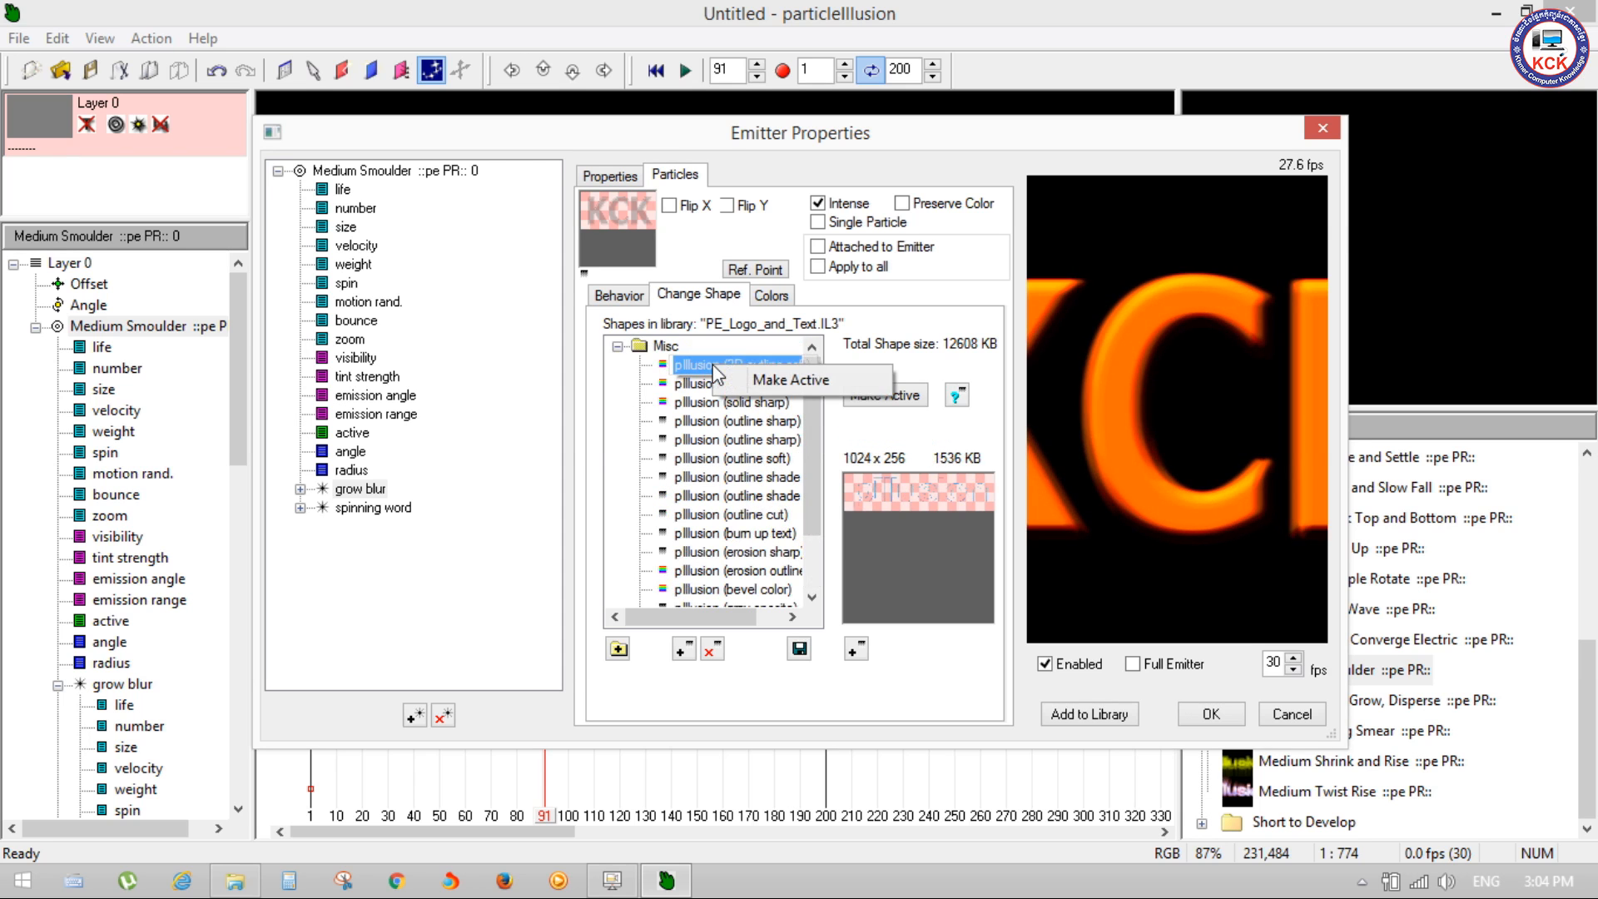
Step: Delete the pIllusion (solid soft) and pIllusion (solid sharp) shapes from the Misc folder of the shape library
left_click(779, 384)
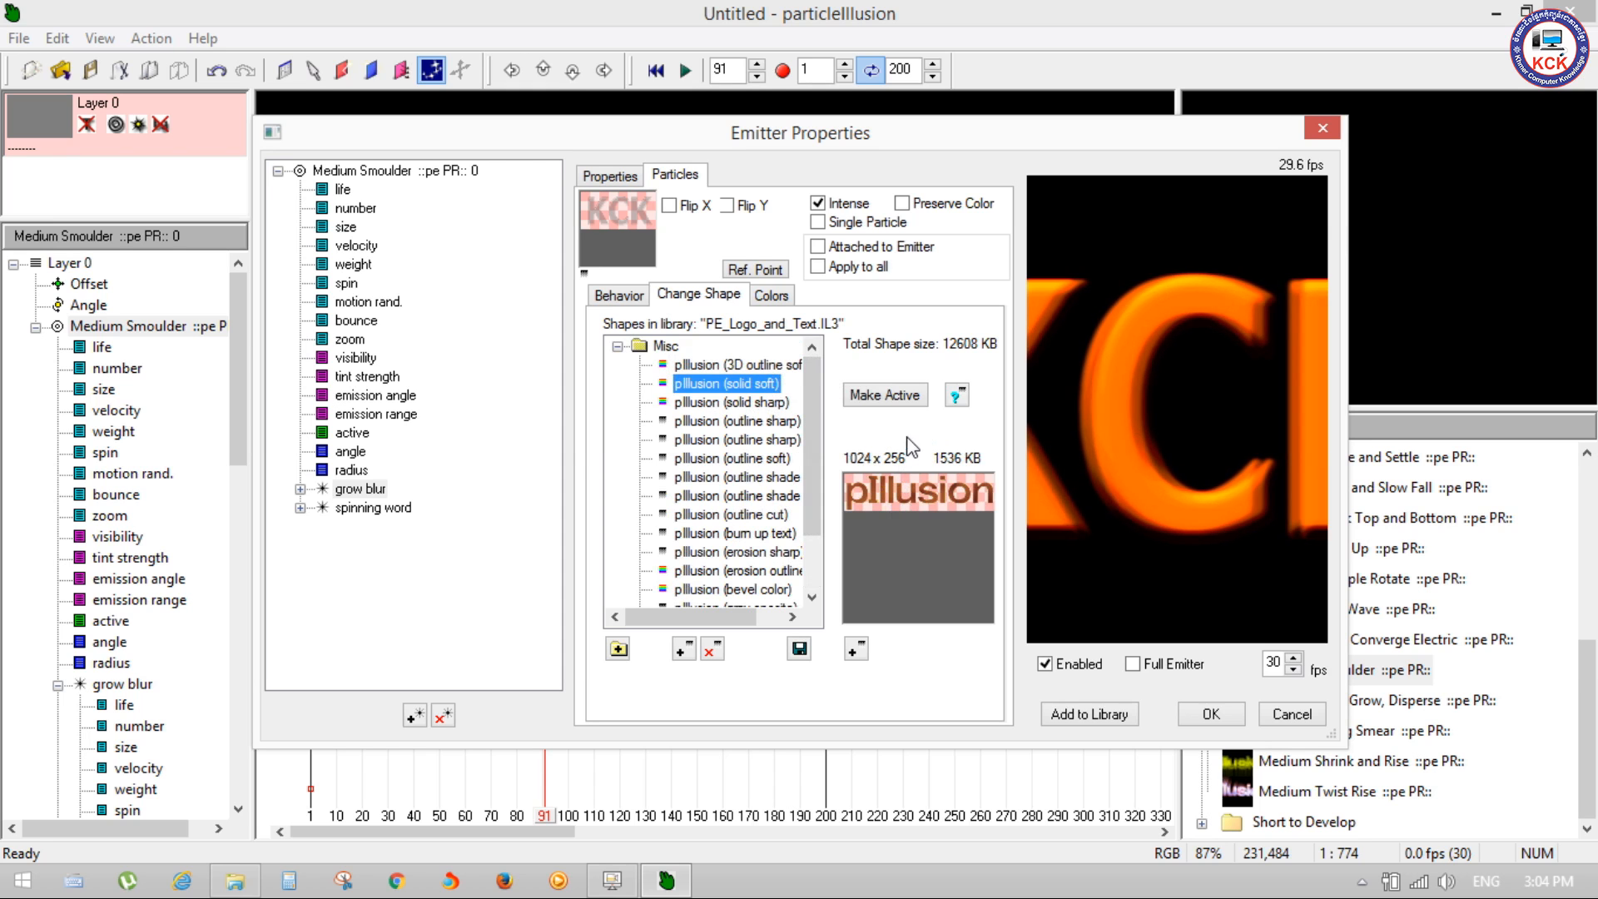
left_click_drag(808, 442, 809, 386)
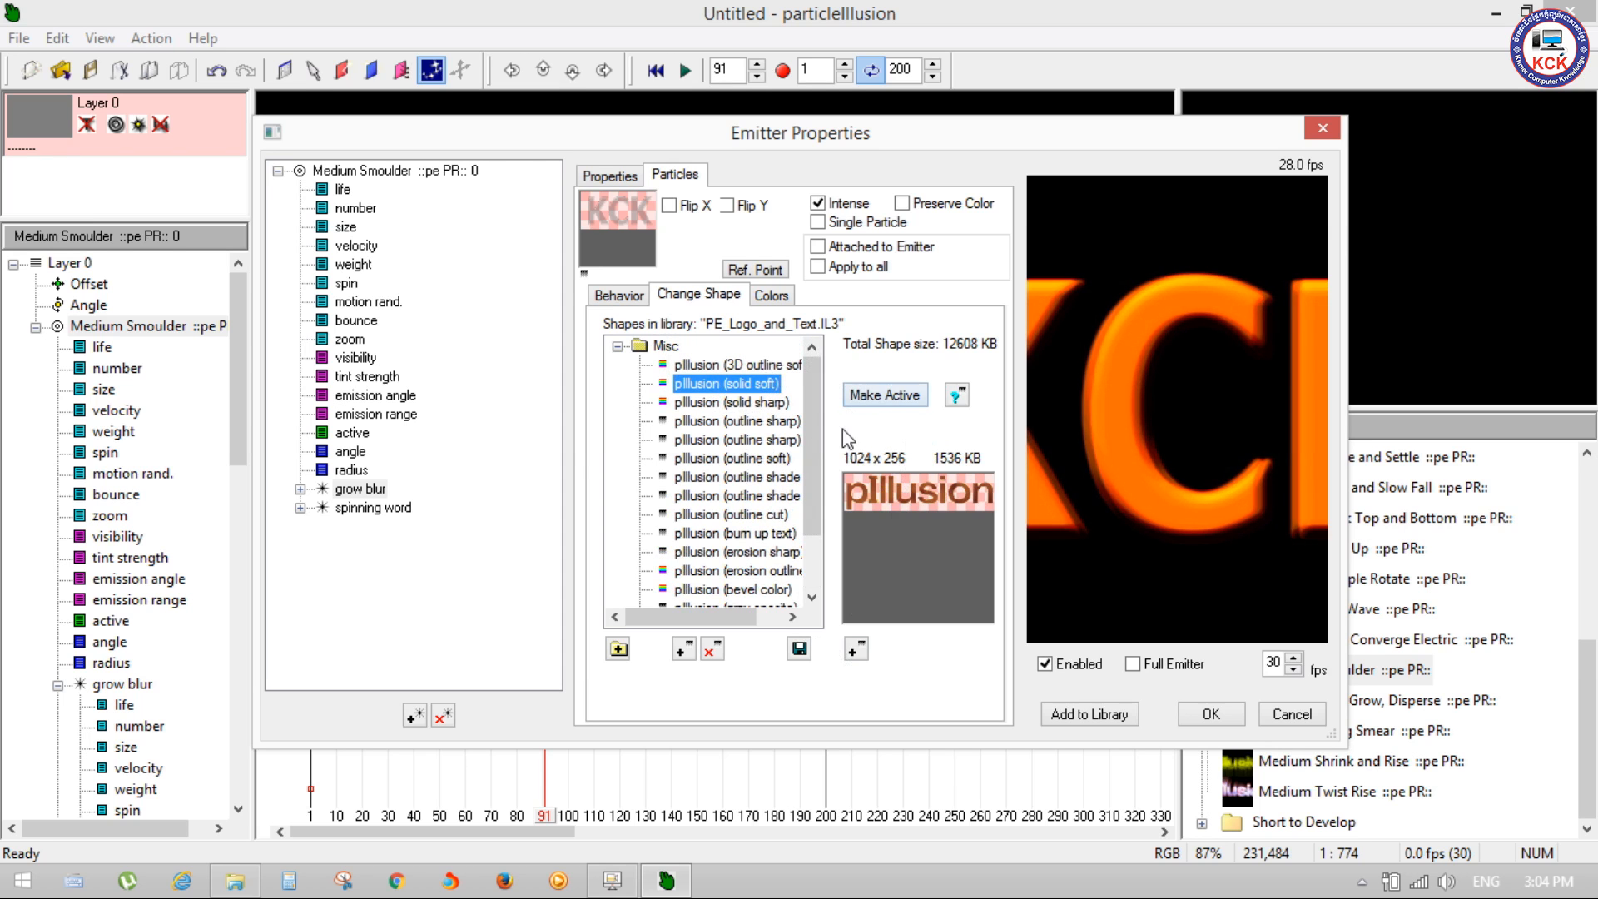
left_click(709, 649)
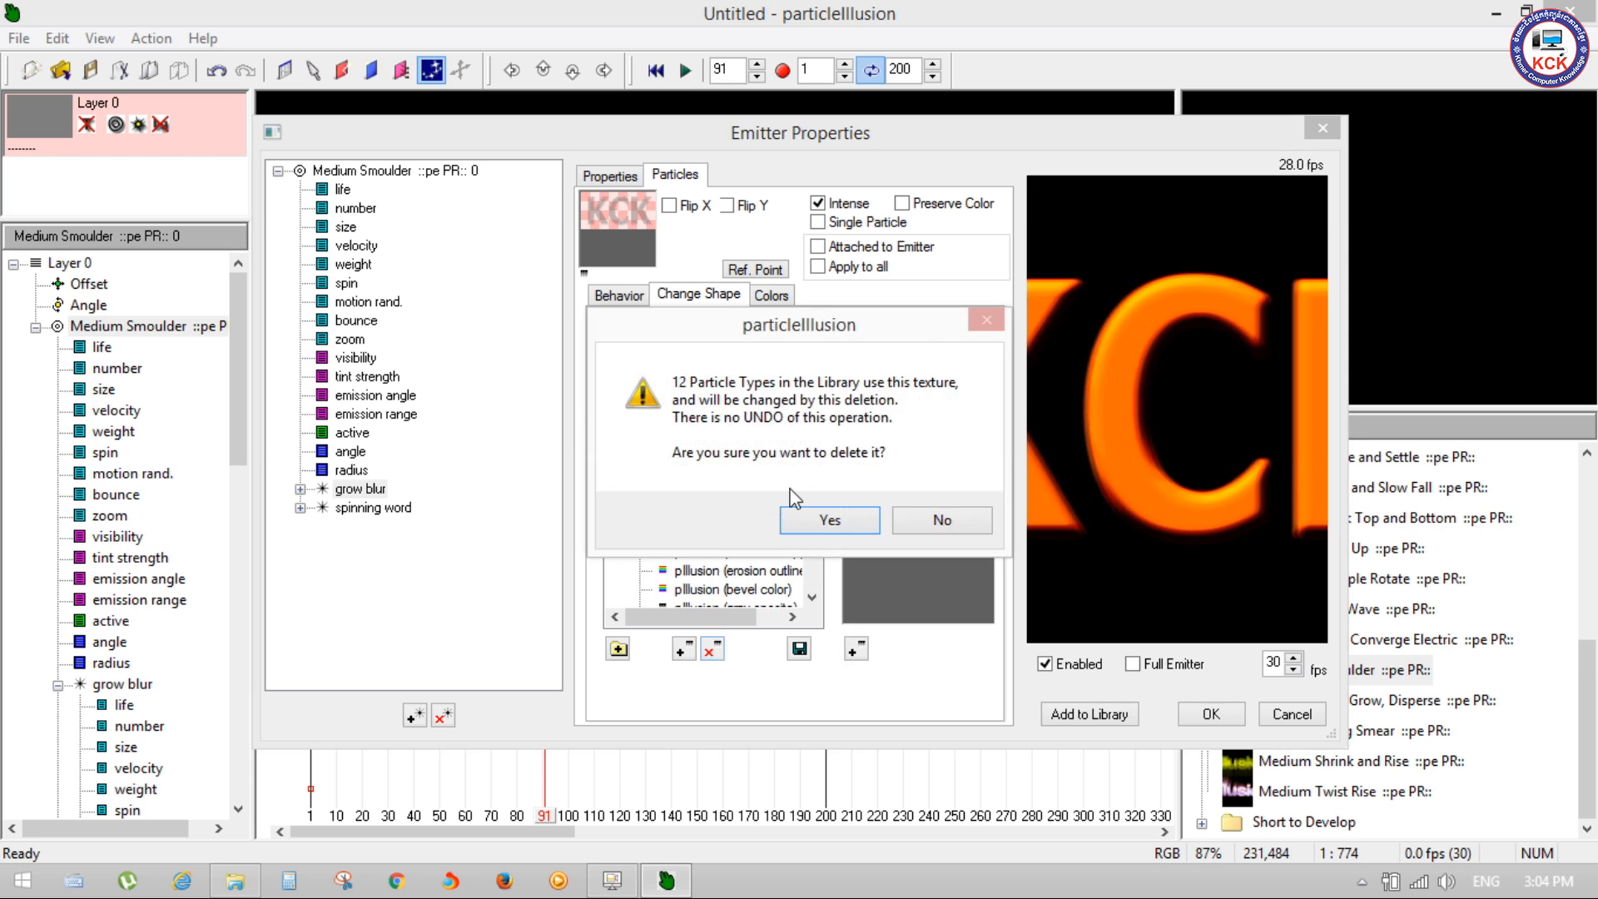
left_click(815, 522)
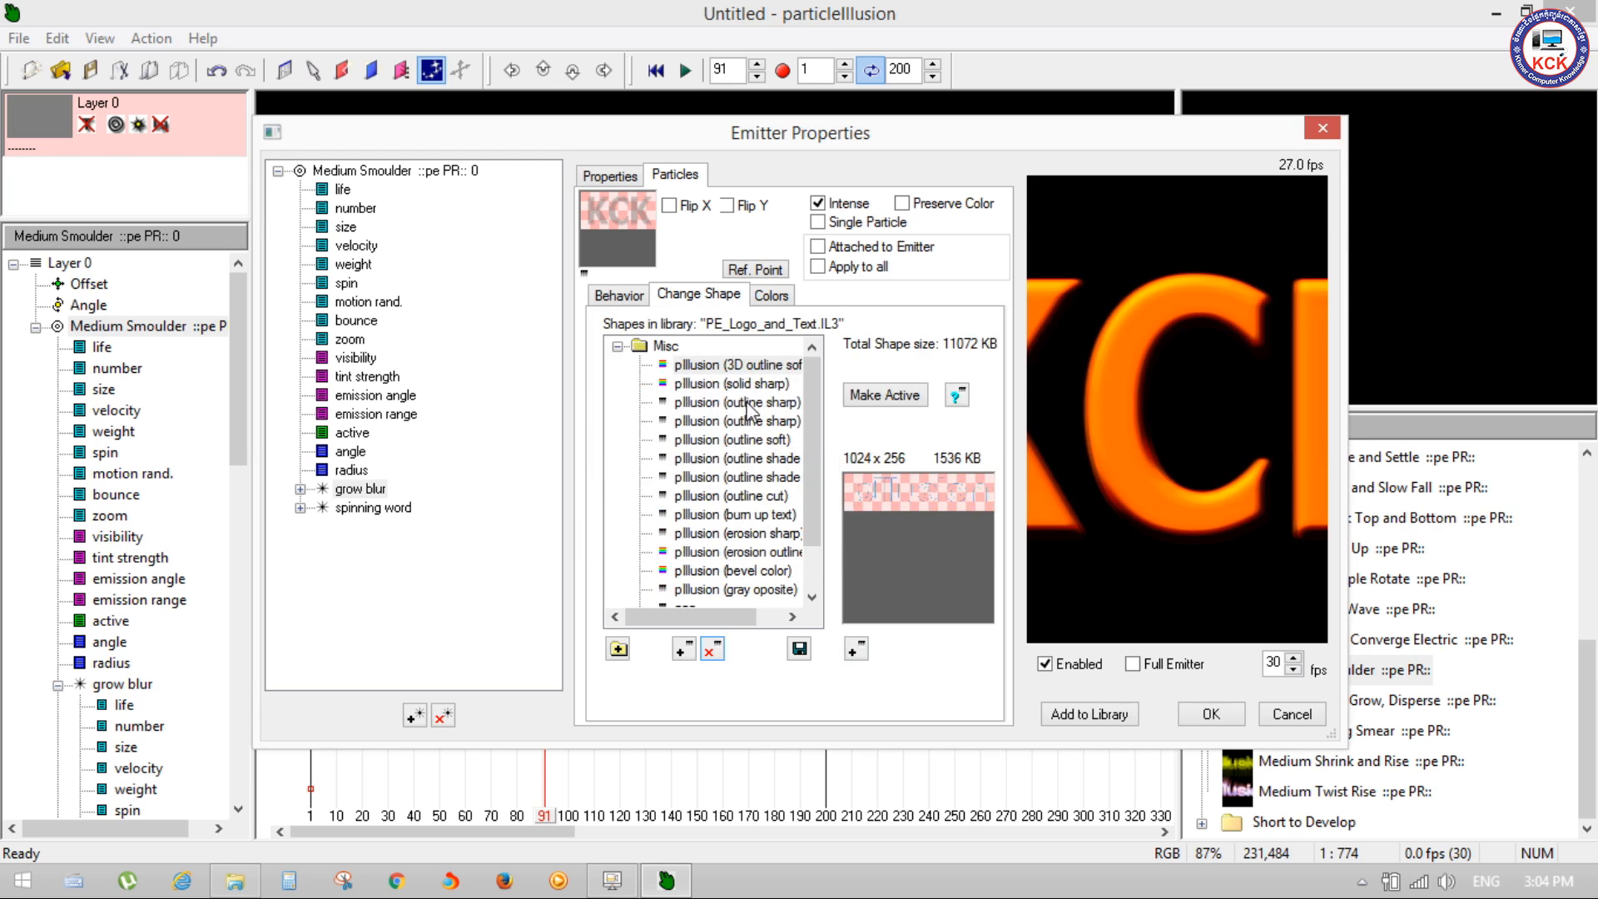
left_click(709, 649)
left_click(816, 520)
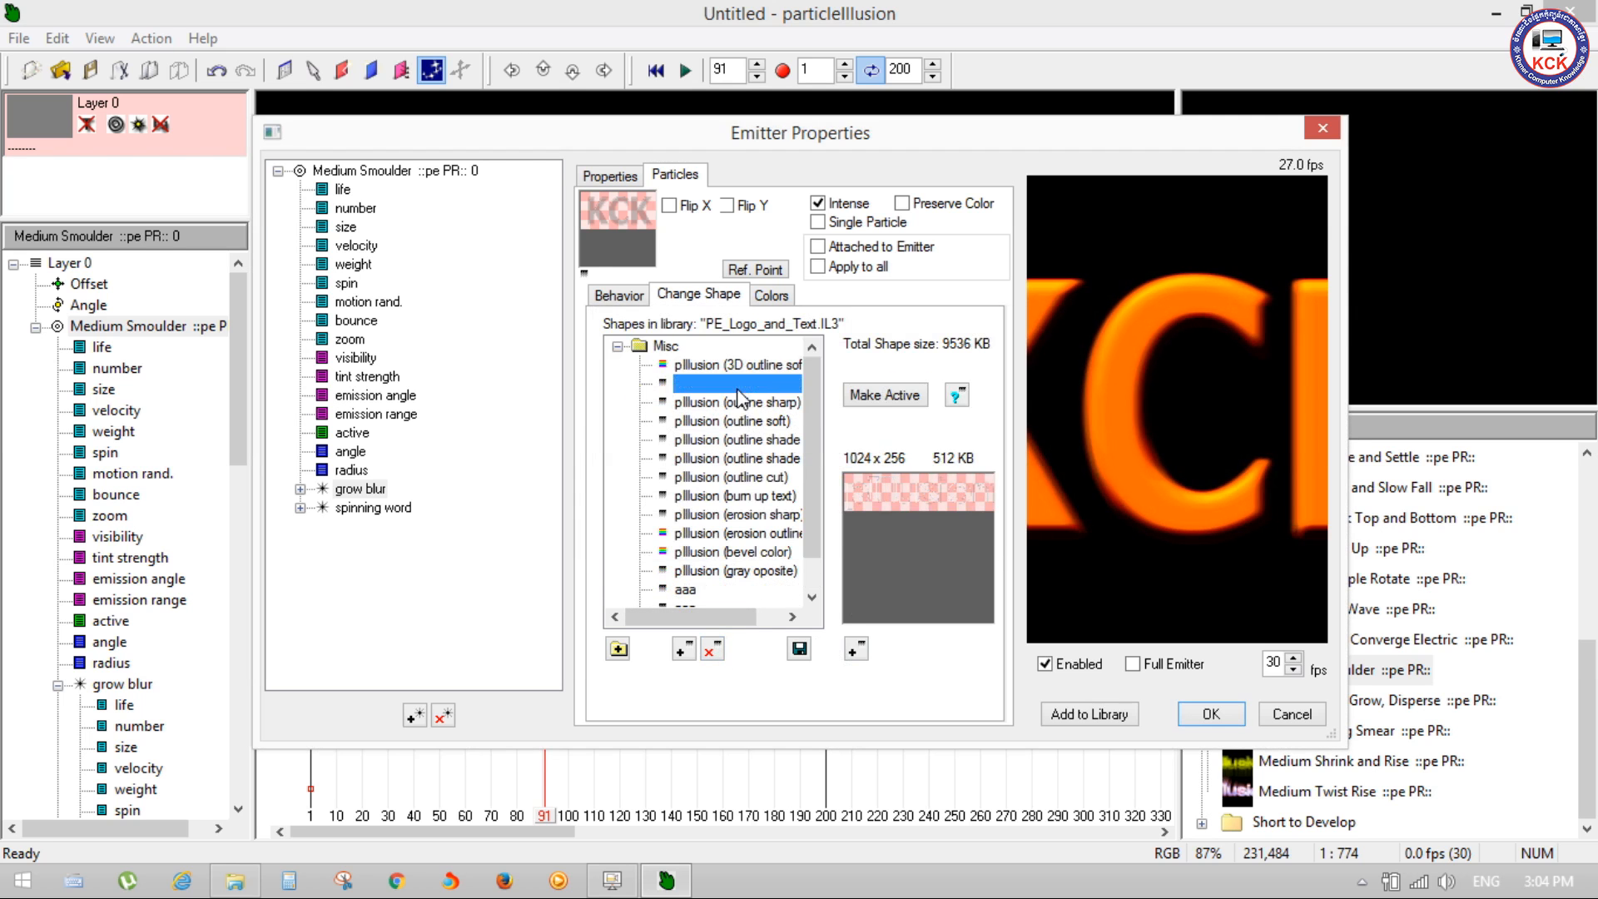
Step: Delete both pIllusion (outline sharp) shapes and the pIllusion (outline soft) shape from the library
left_click(709, 649)
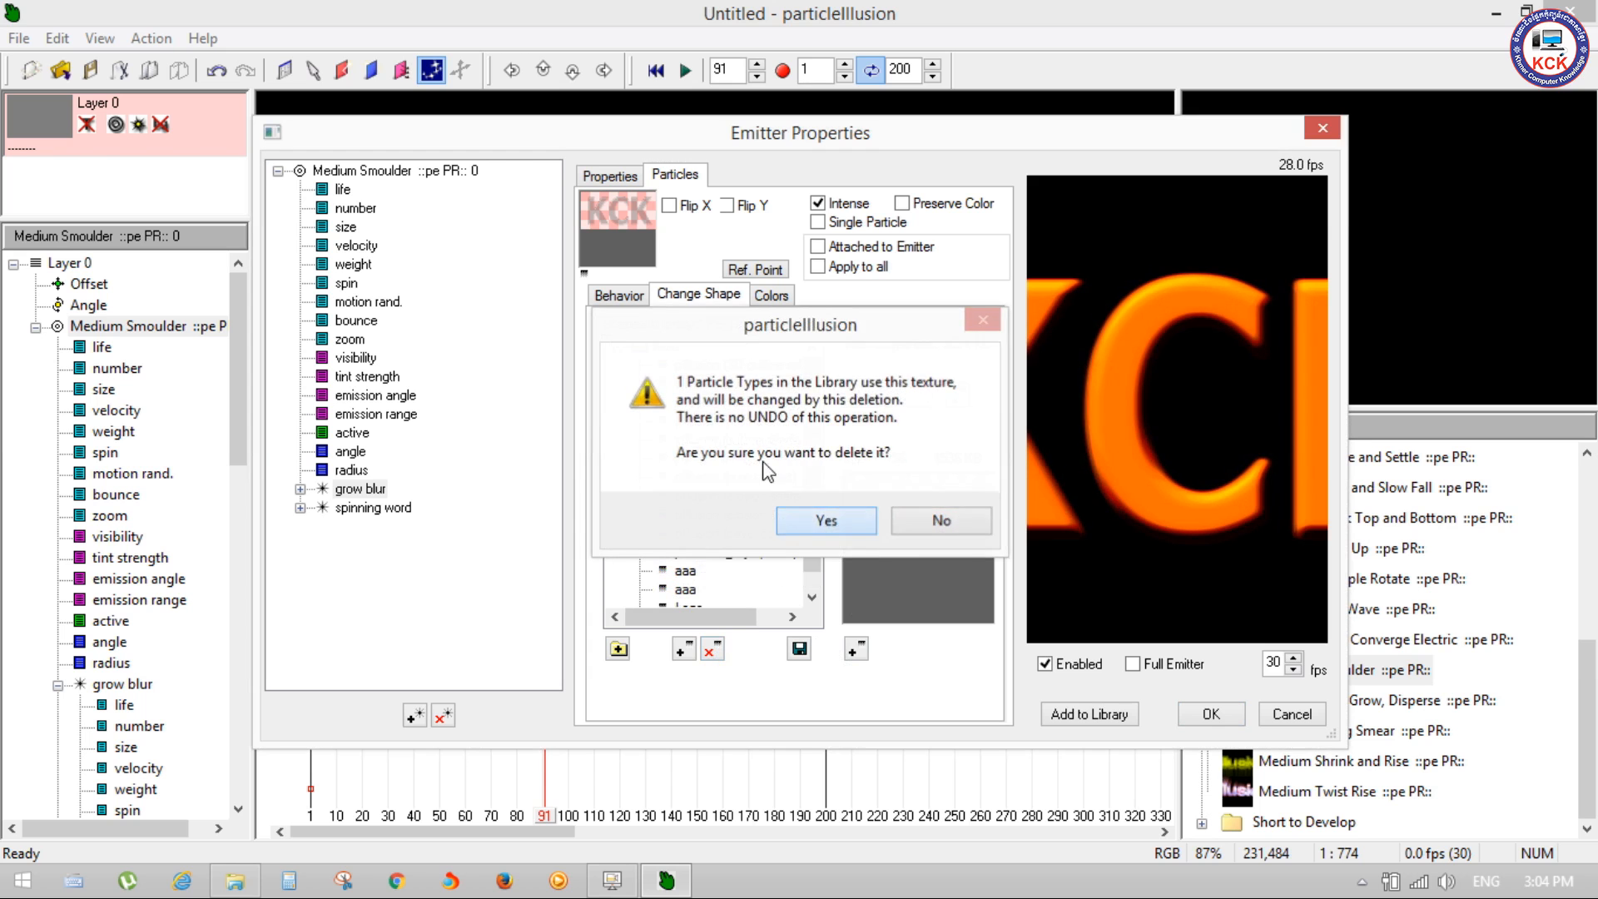
left_click(791, 521)
left_click(709, 649)
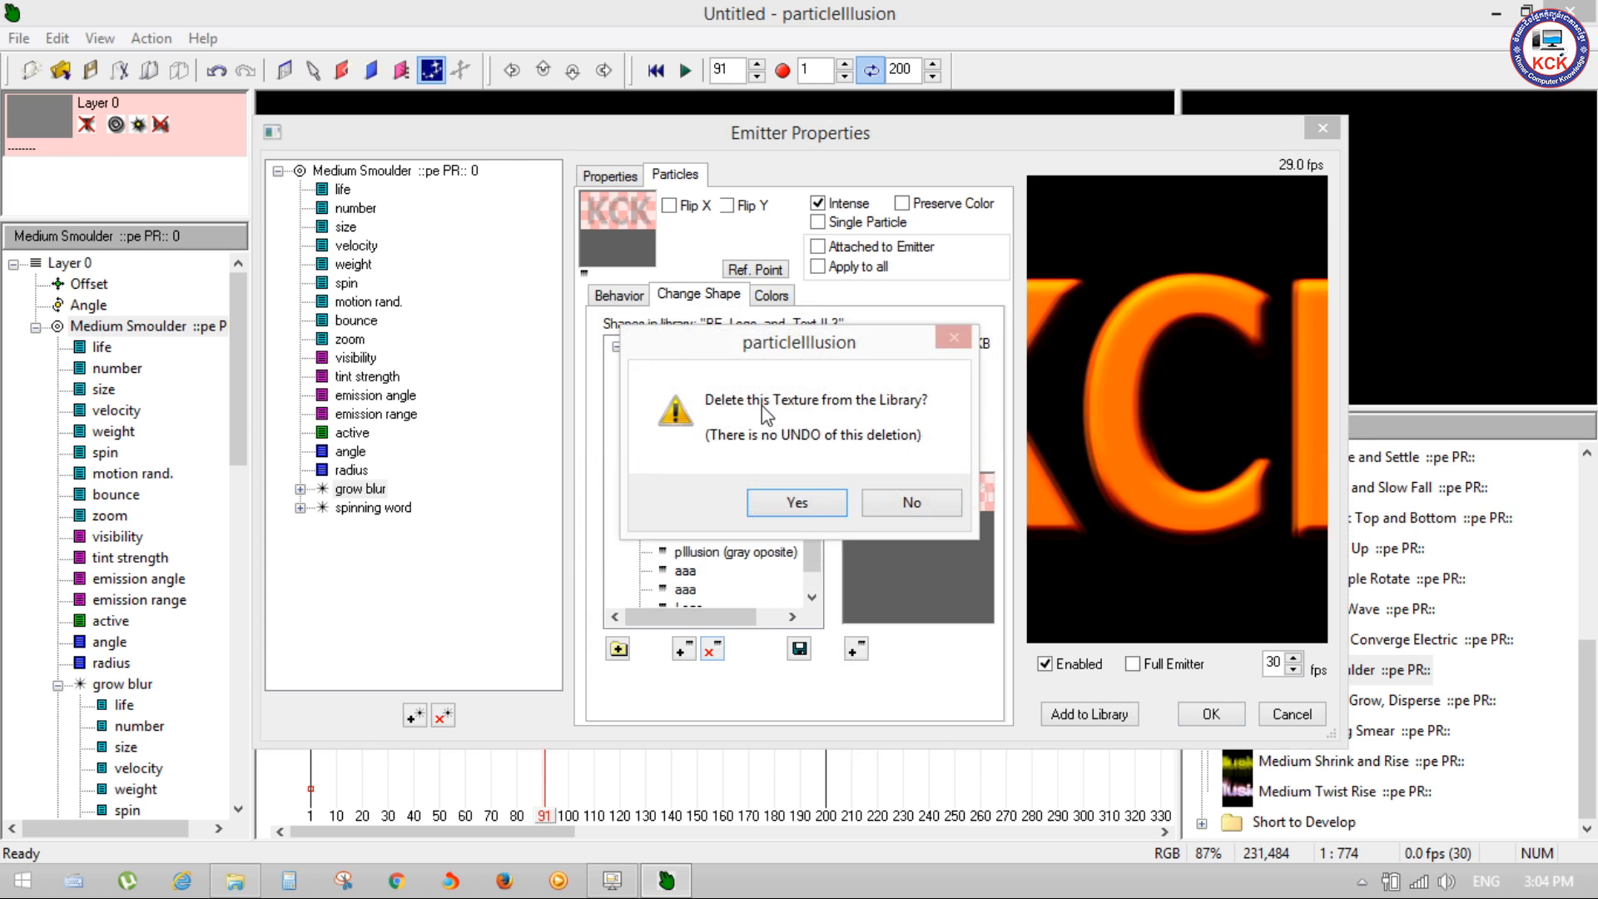
left_click(787, 508)
left_click(709, 648)
left_click(805, 531)
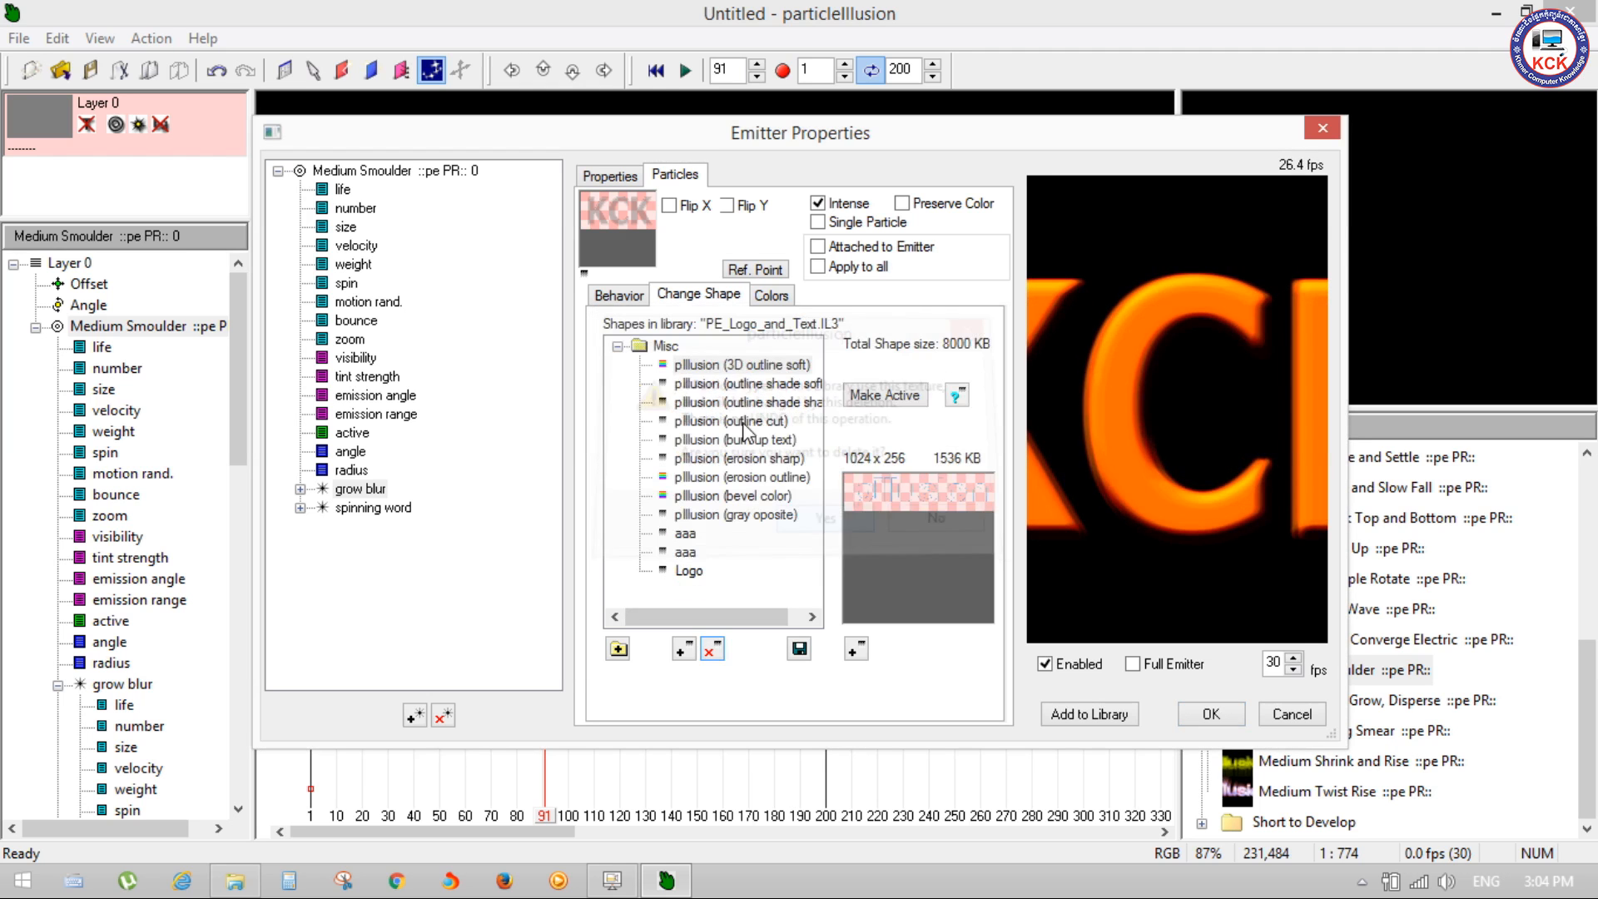
Step: Delete the two pIllusion outline shade shapes and the pIllusion (outline cut) shape from the library
left_click(709, 648)
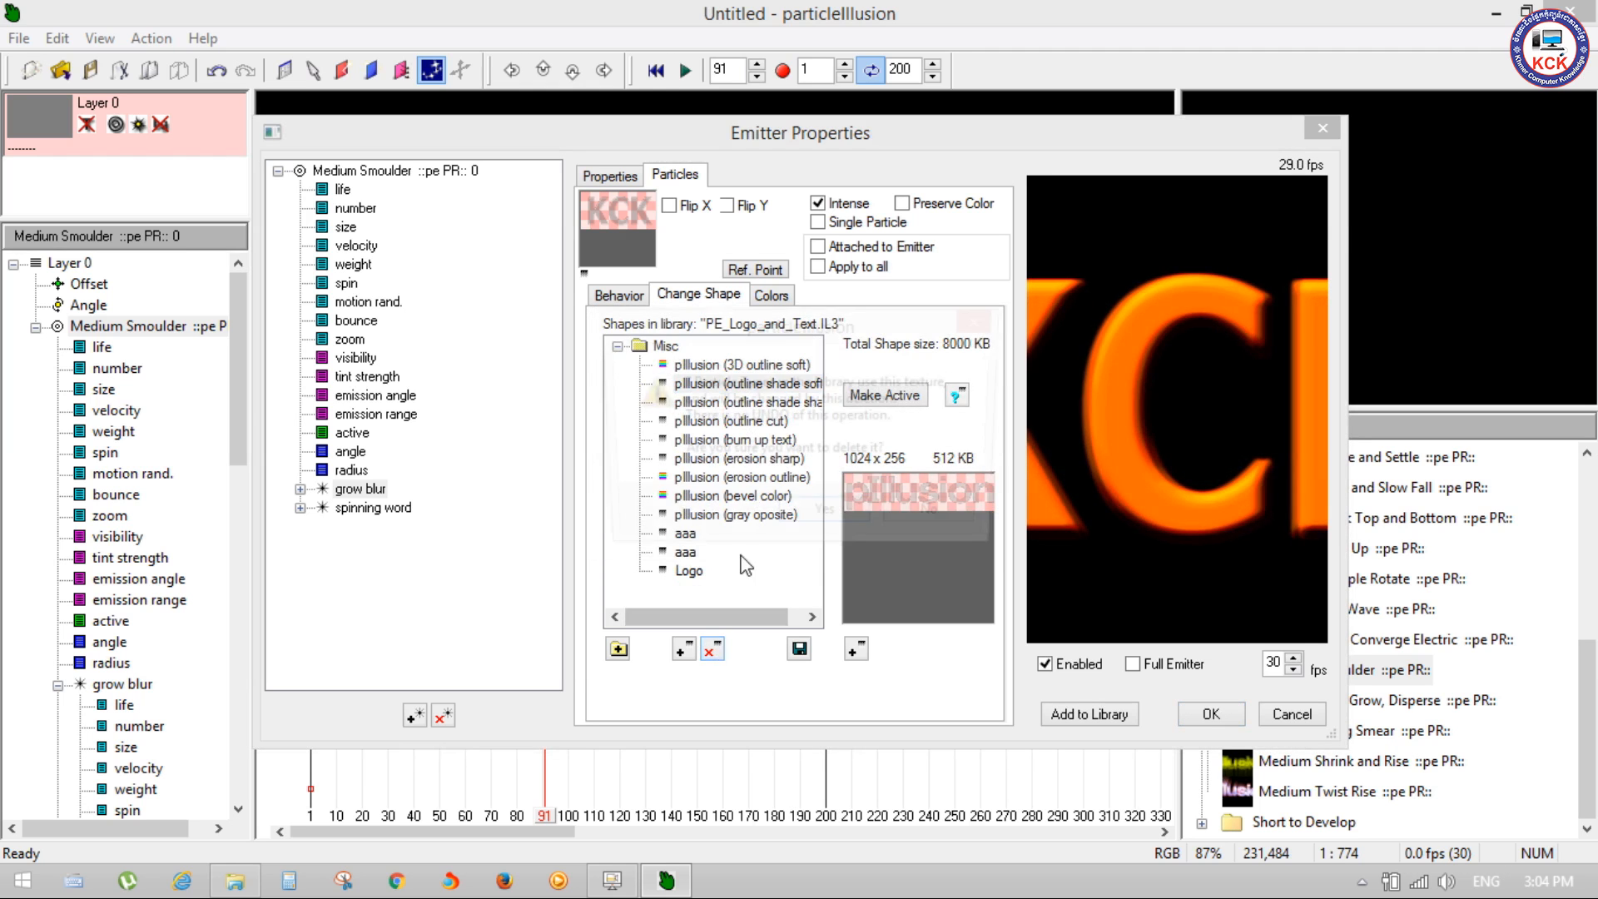
key("Return")
left_click(733, 384)
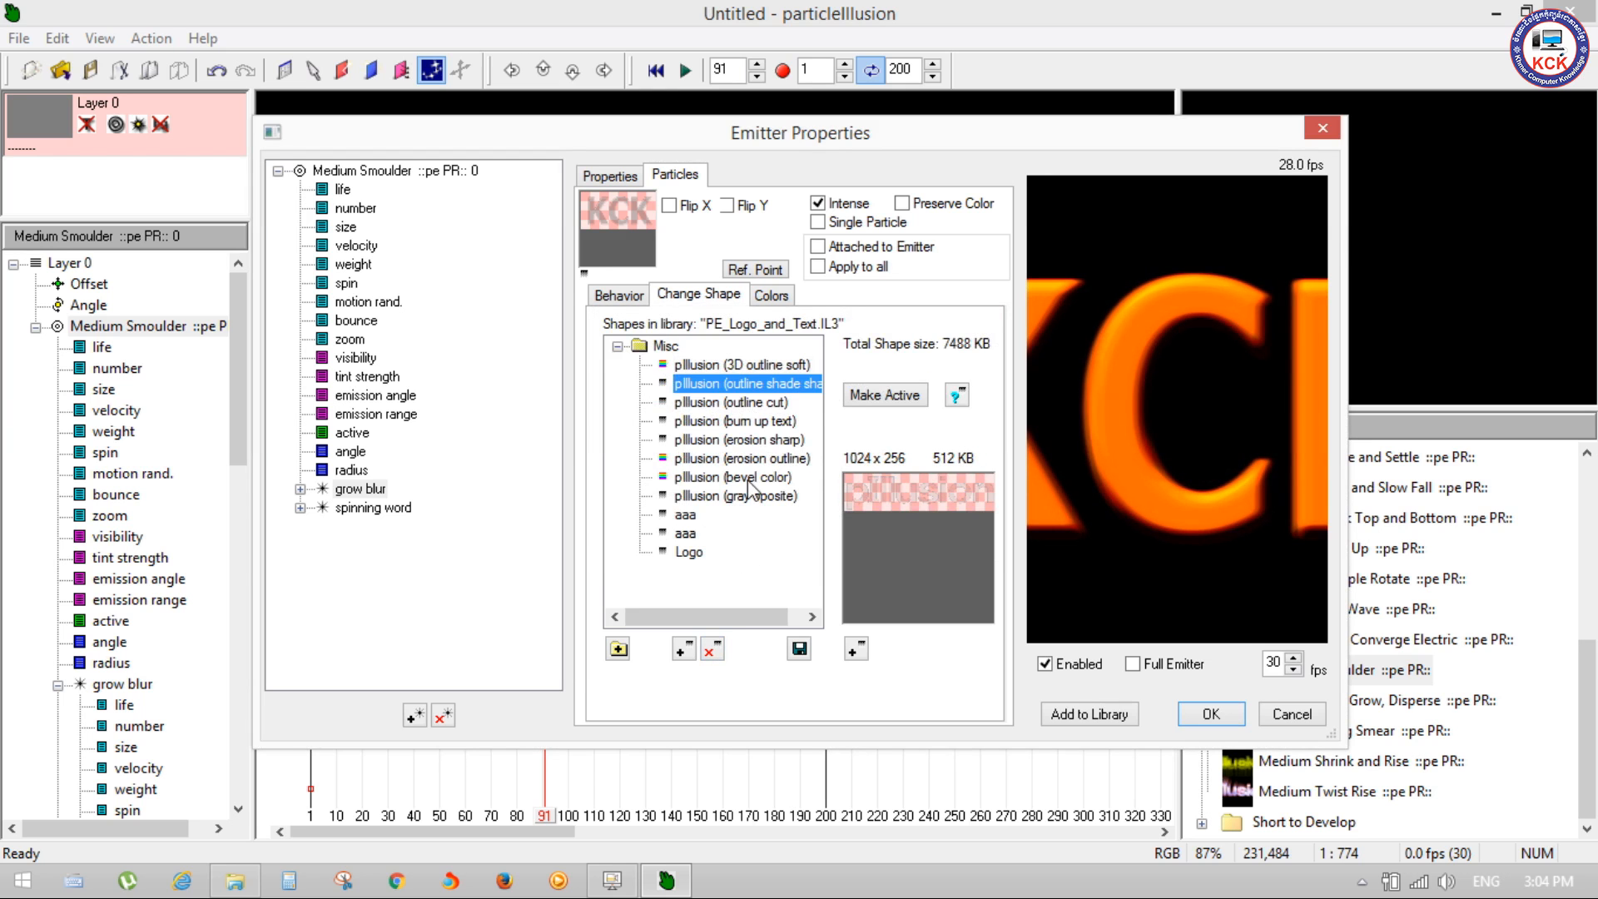
left_click(710, 649)
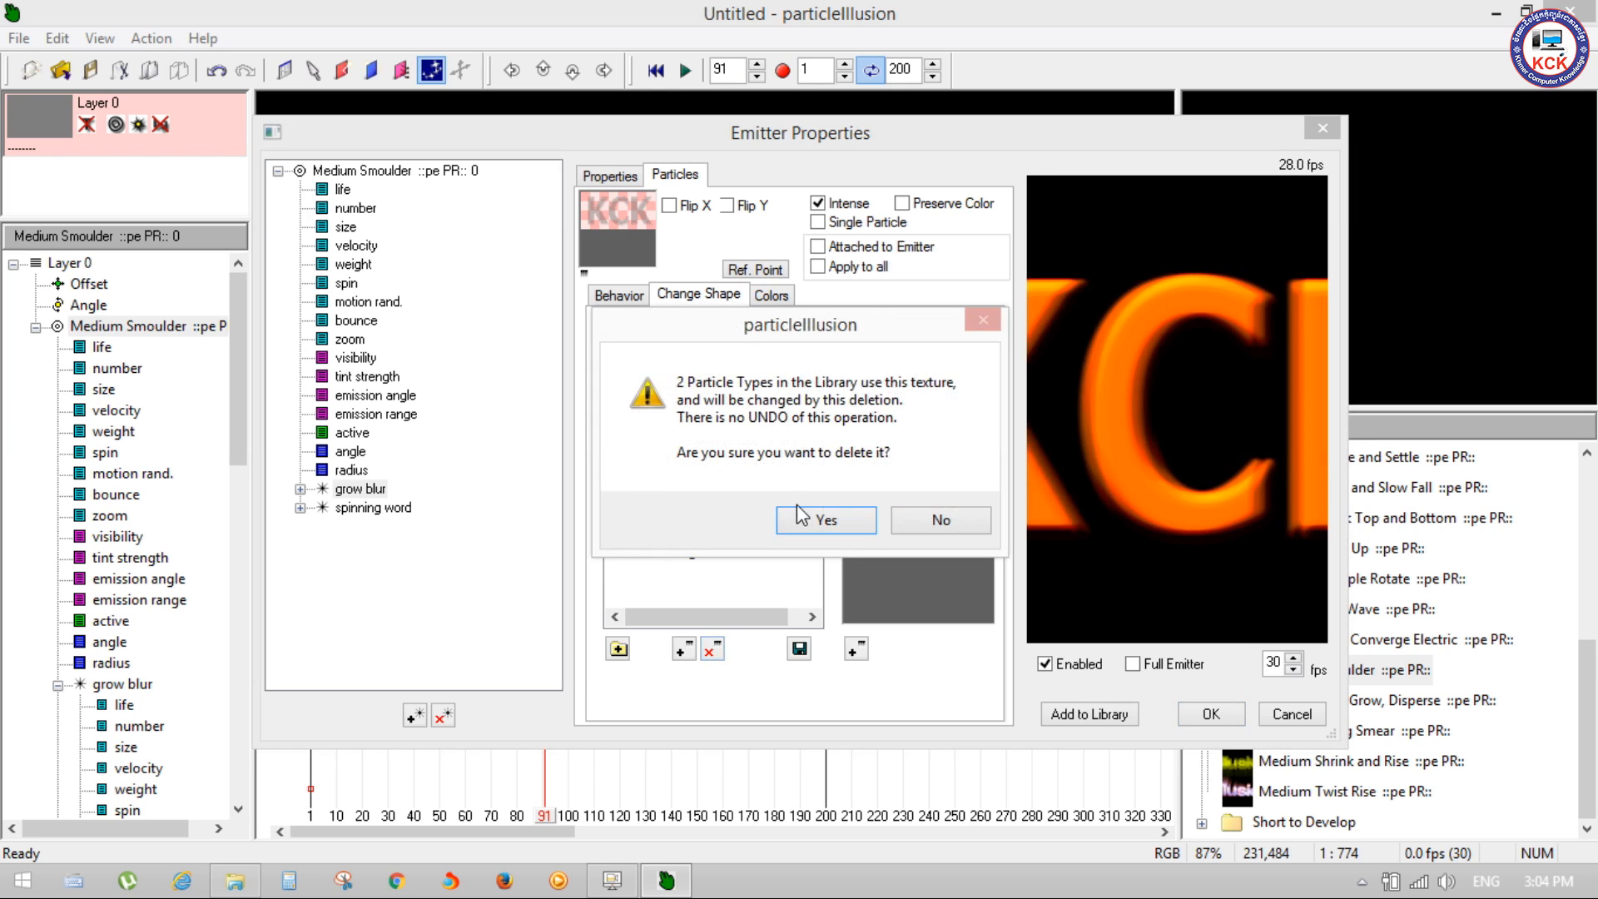
left_click(800, 523)
left_click(742, 388)
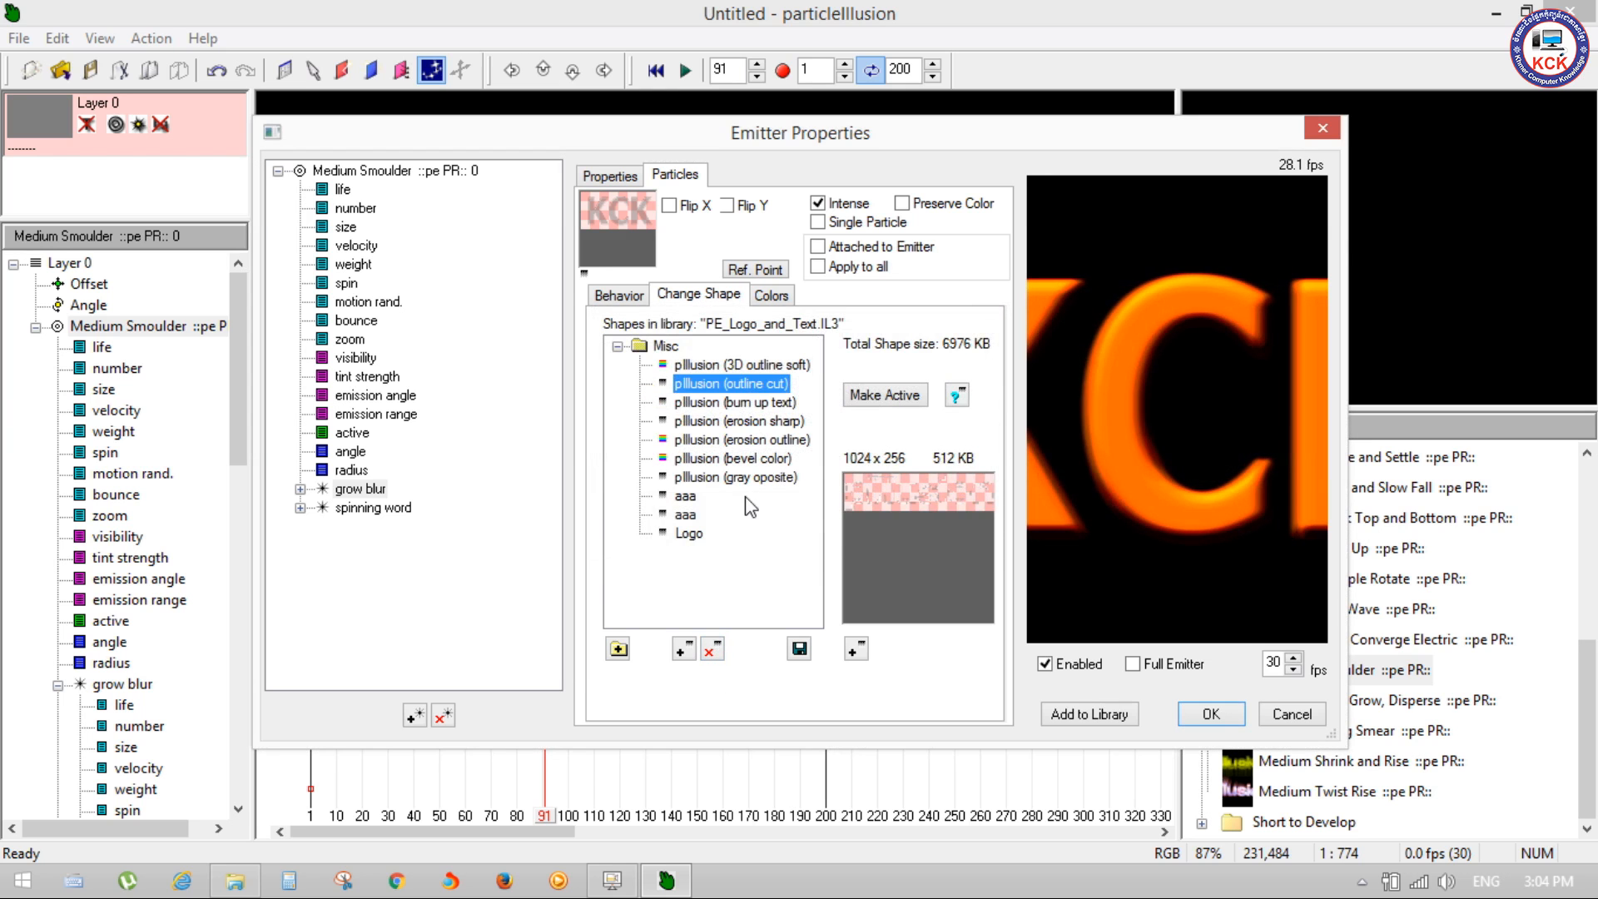
left_click(712, 649)
left_click(811, 529)
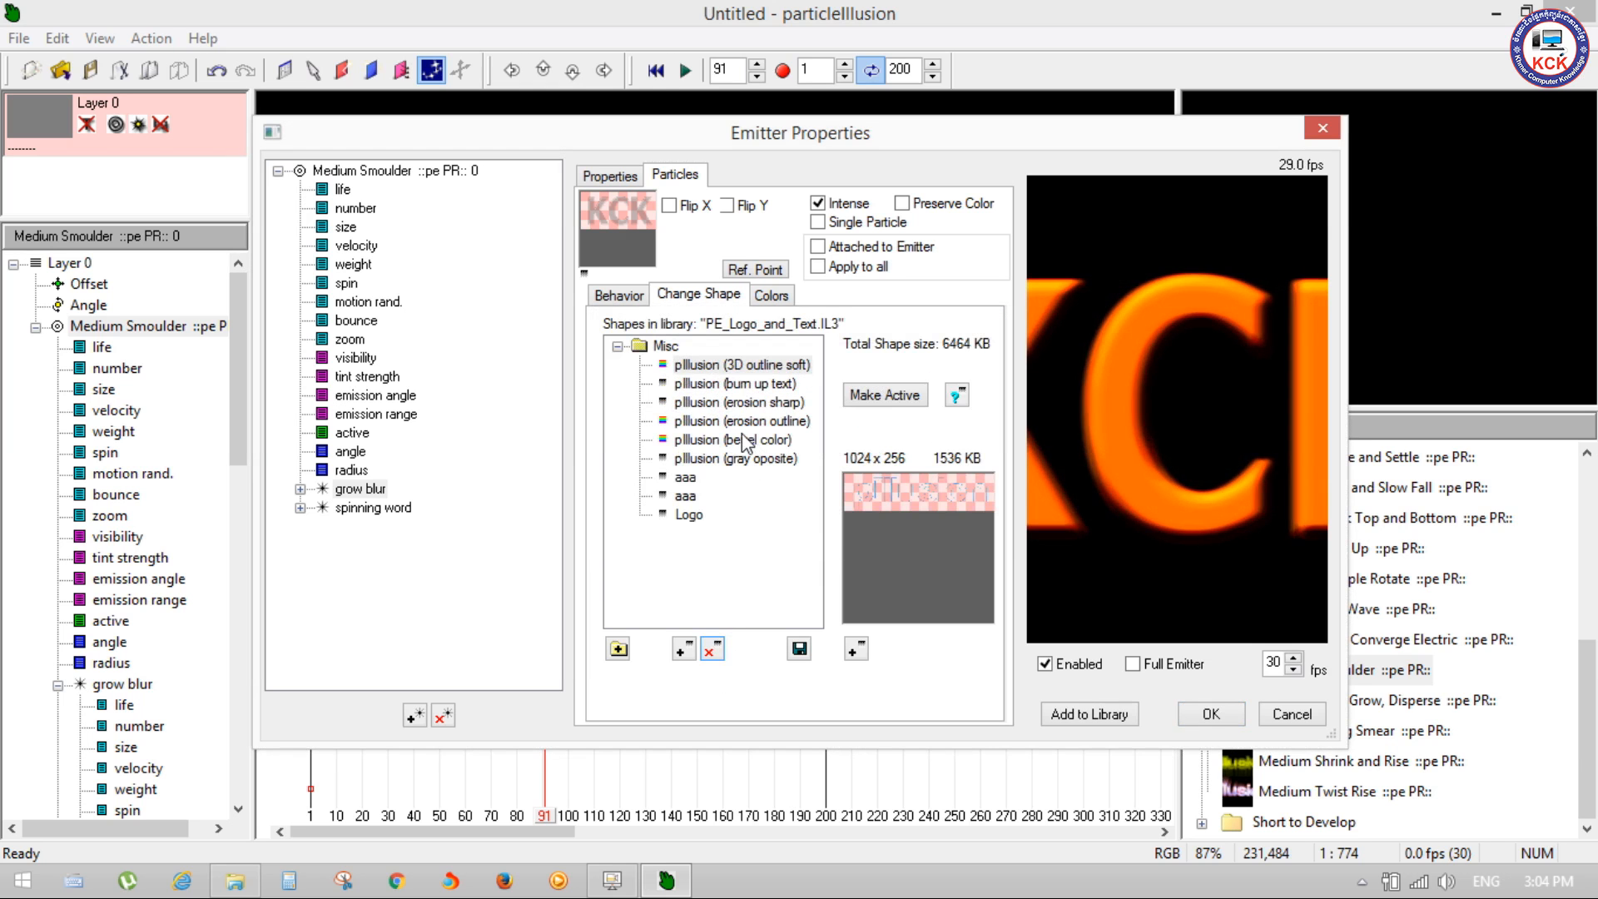
Step: Delete the pIllusion (burn up text), (erosion sharp) and (erosion outline) shapes from the library
left_click(742, 387)
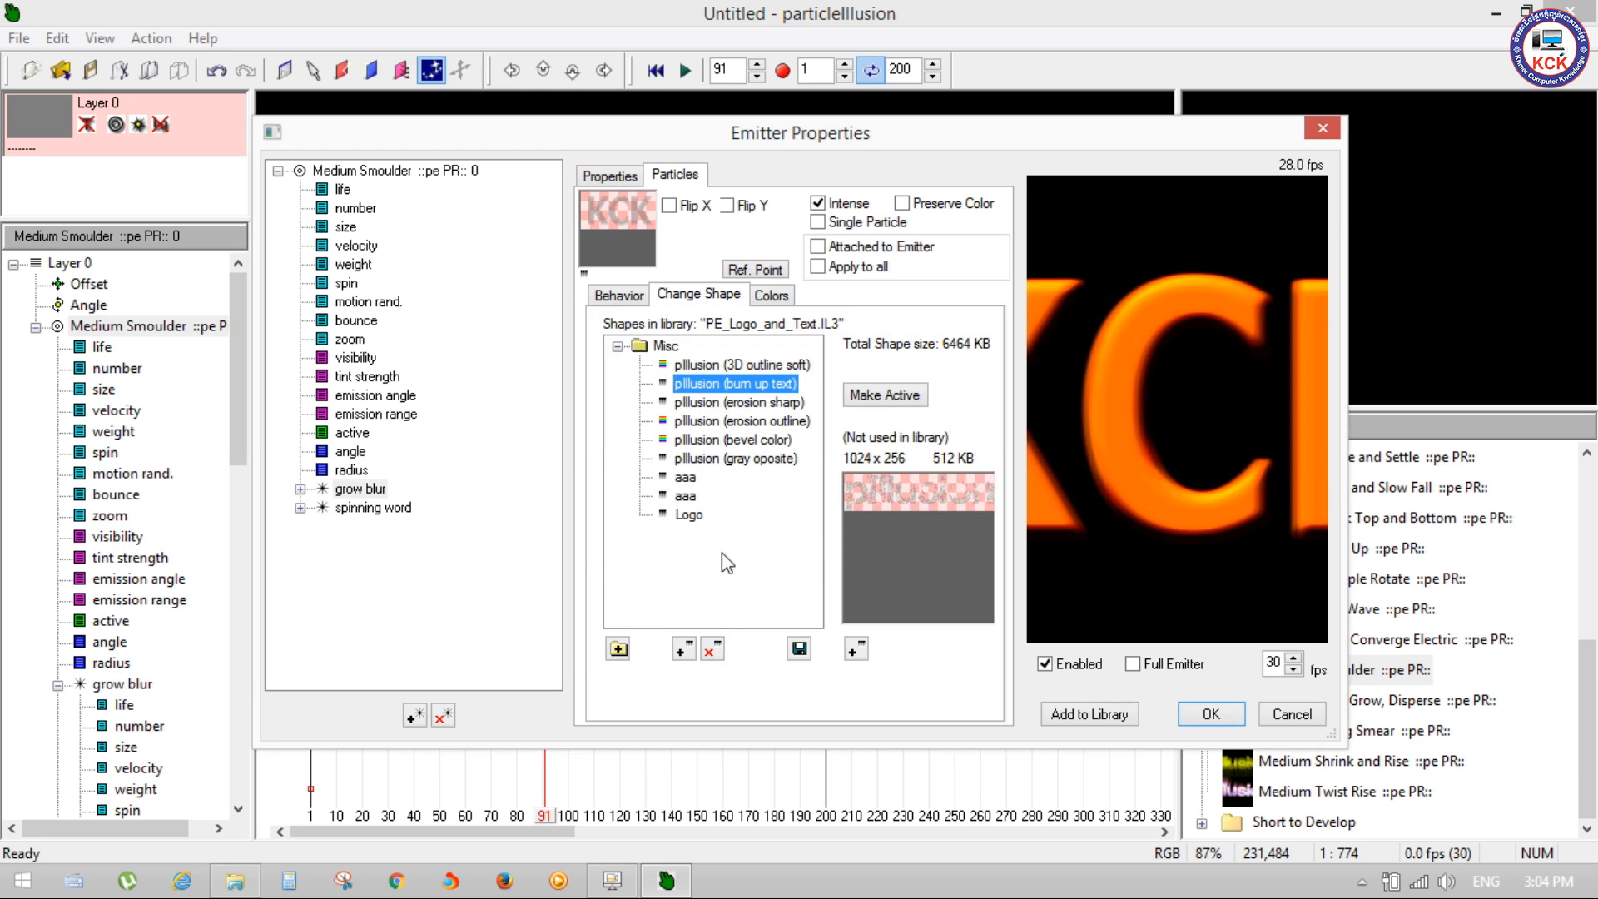
left_click(712, 649)
left_click(797, 502)
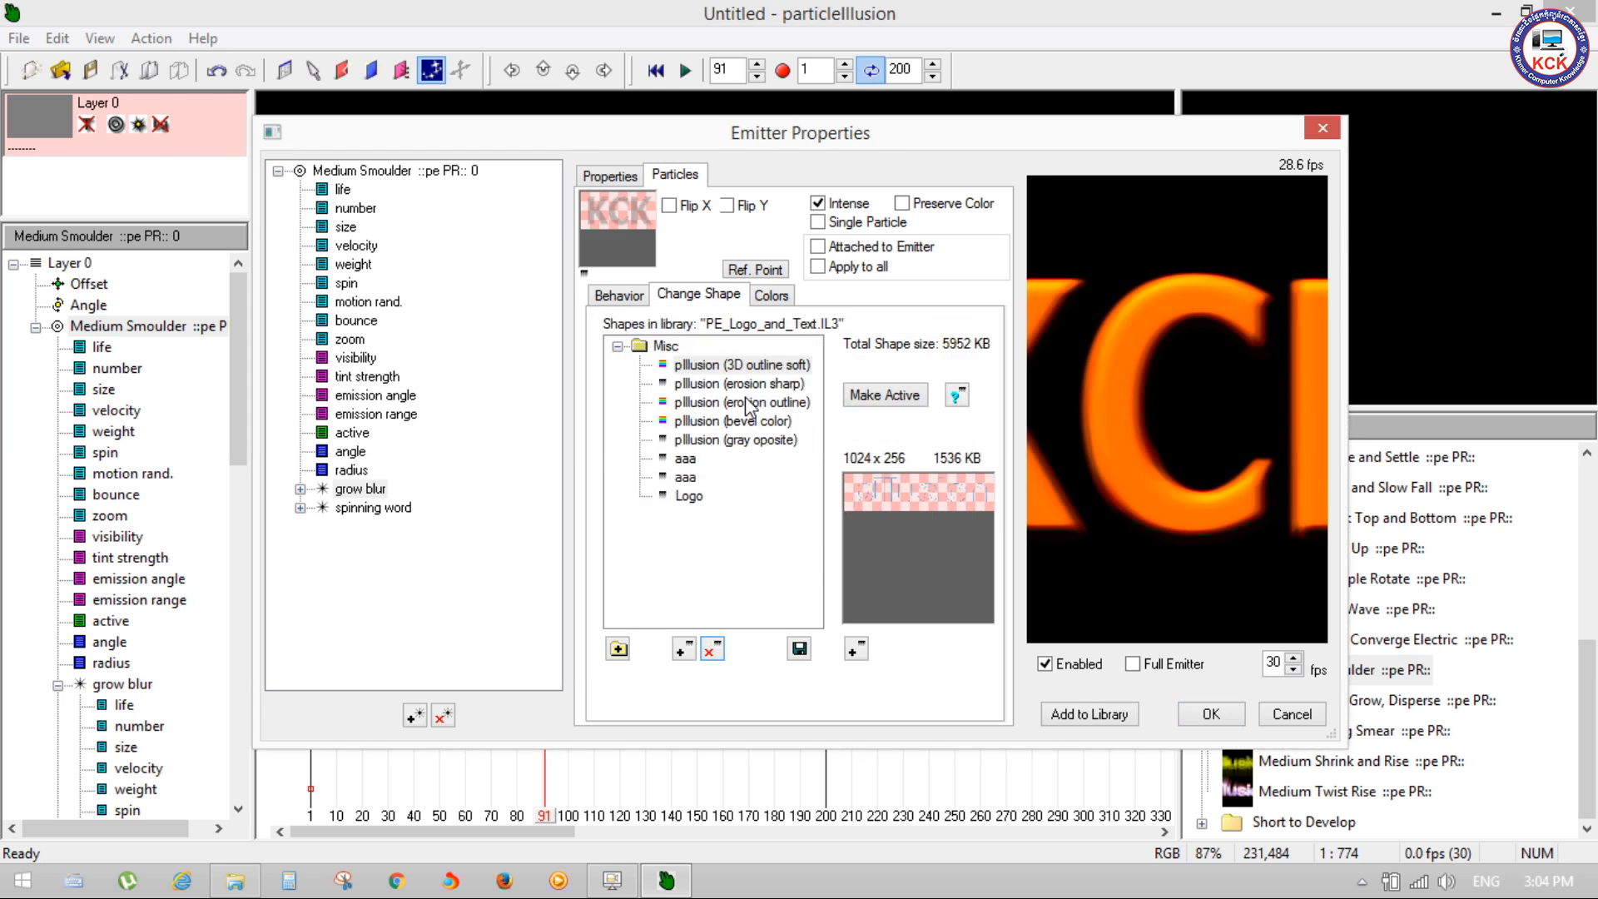
left_click(710, 658)
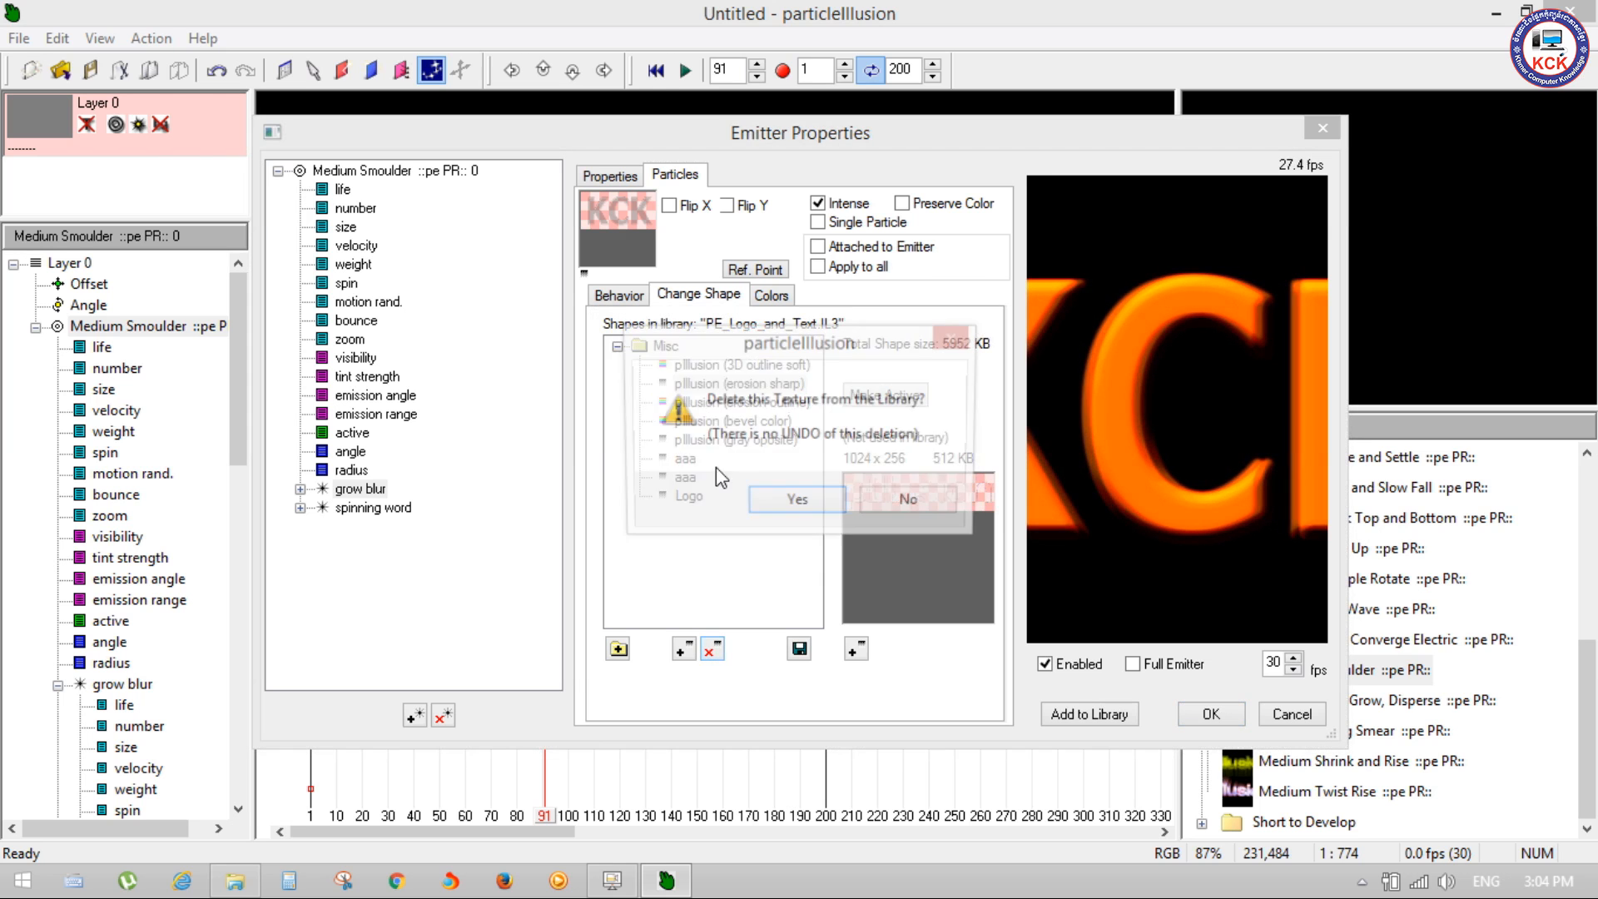
left_click(795, 500)
left_click(724, 386)
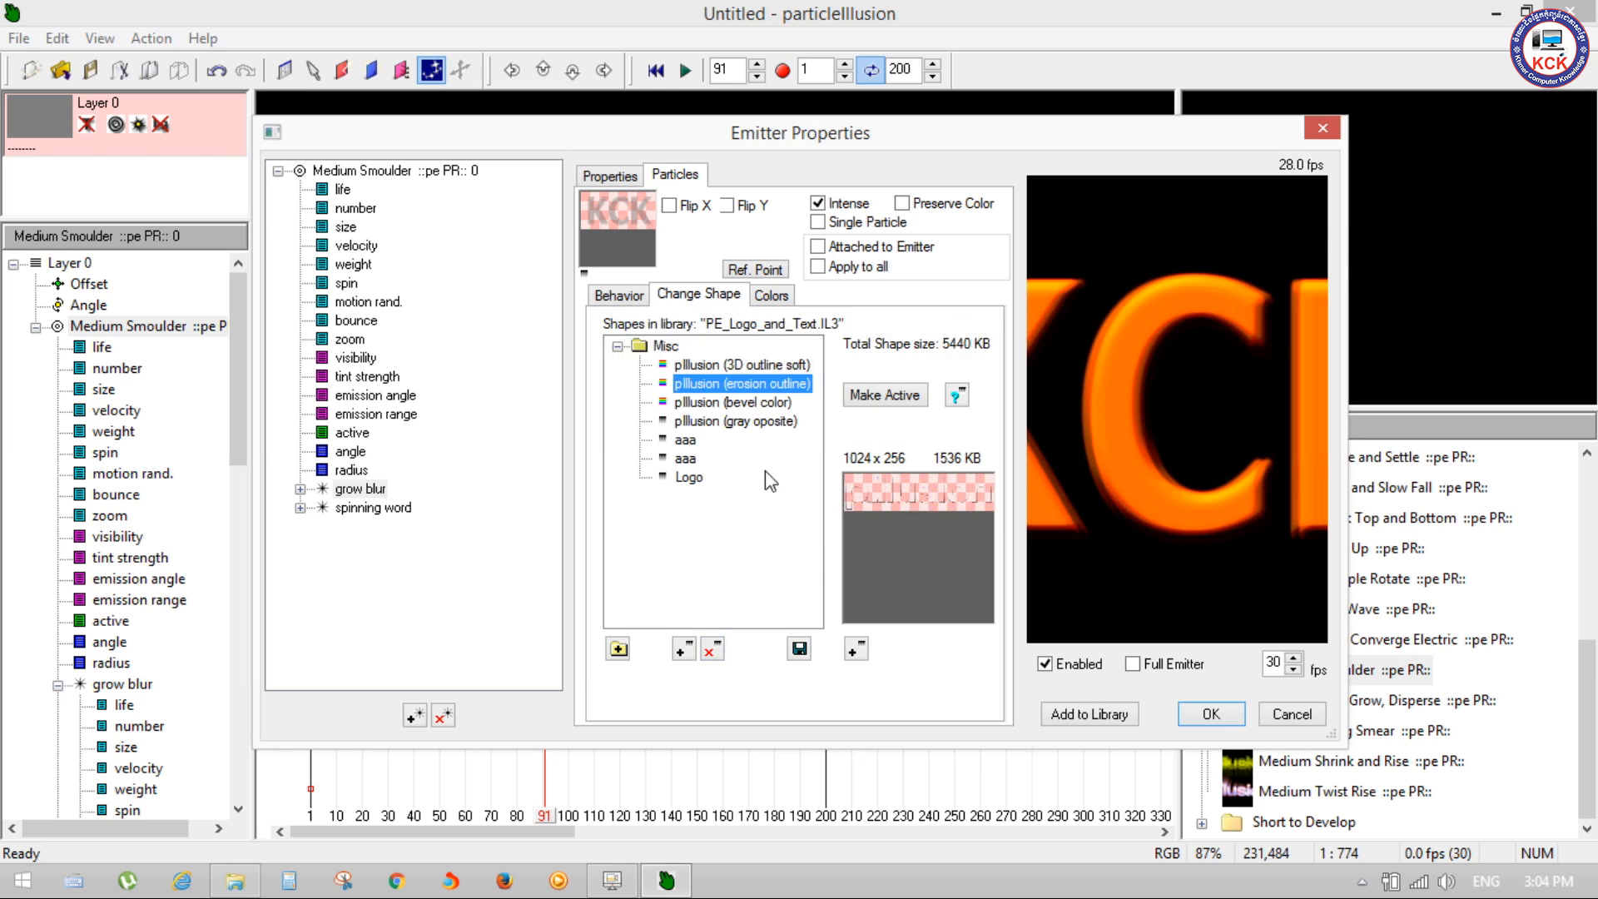
left_click(711, 653)
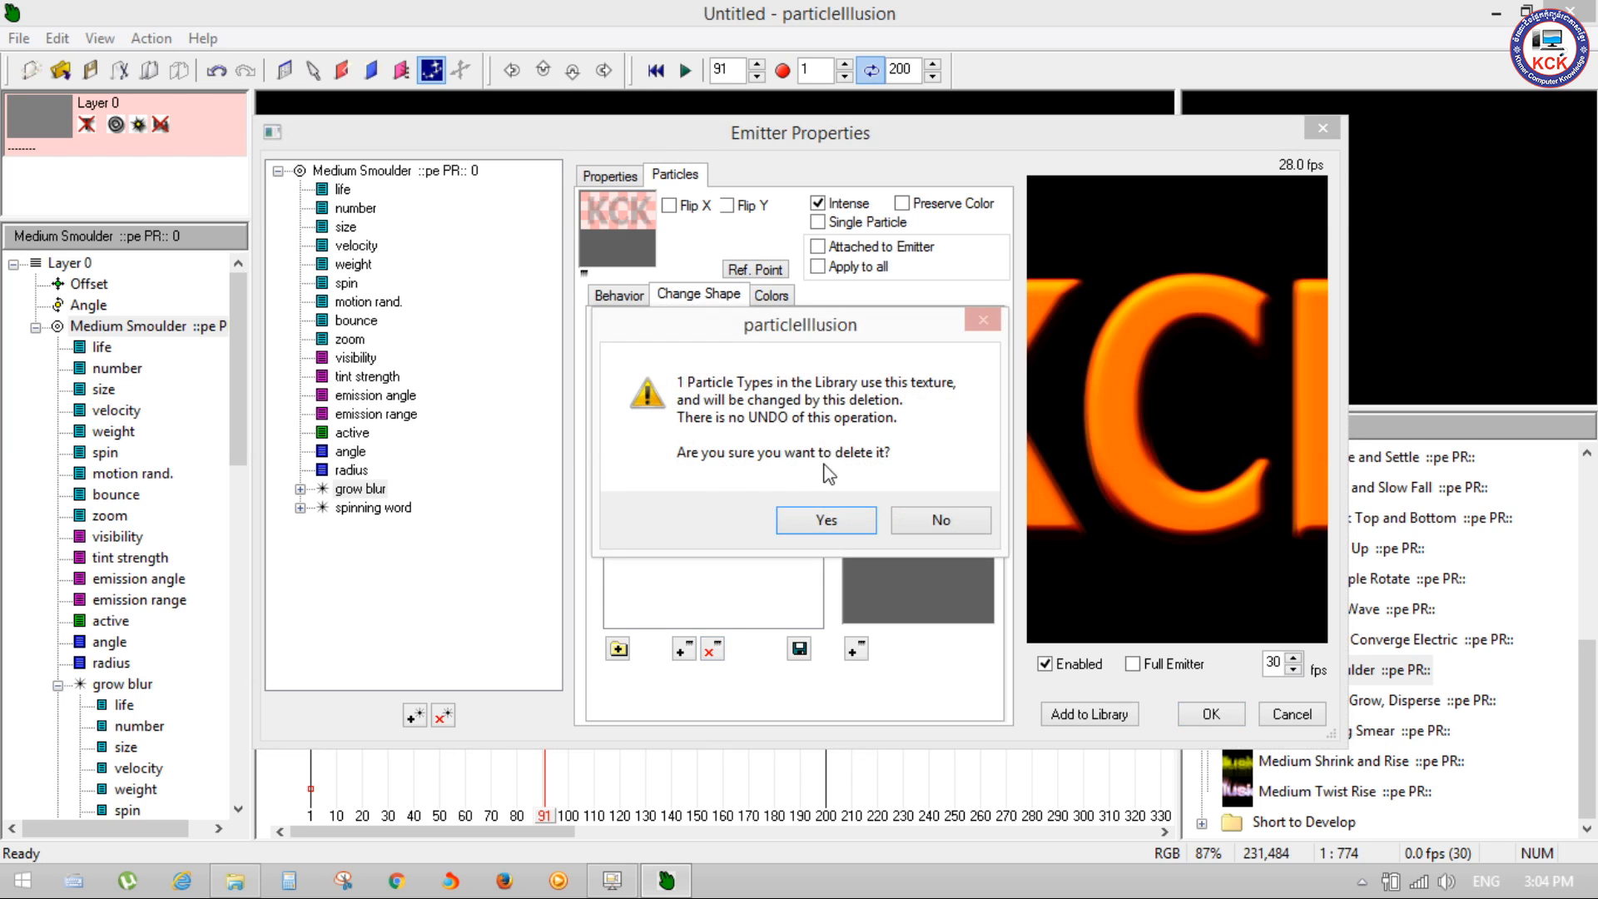
left_click(812, 526)
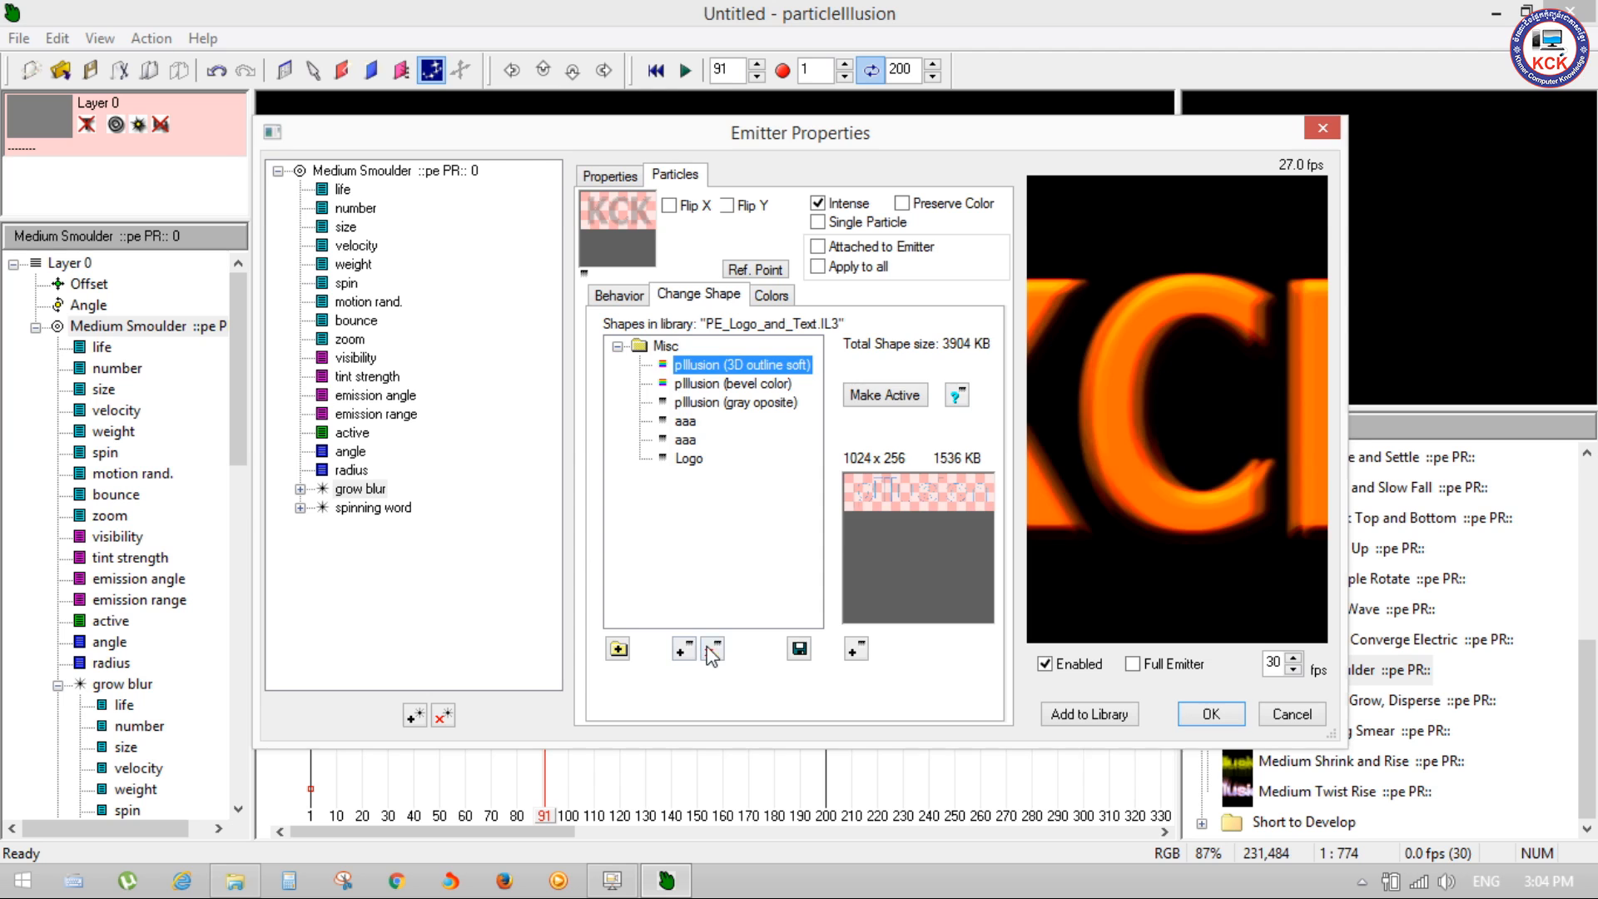
Step: Delete the pIllusion (3D outline soft), (bevel color) and (gray oposite) shapes, keeping the aaa and Logo shapes
left_click(712, 653)
left_click(843, 517)
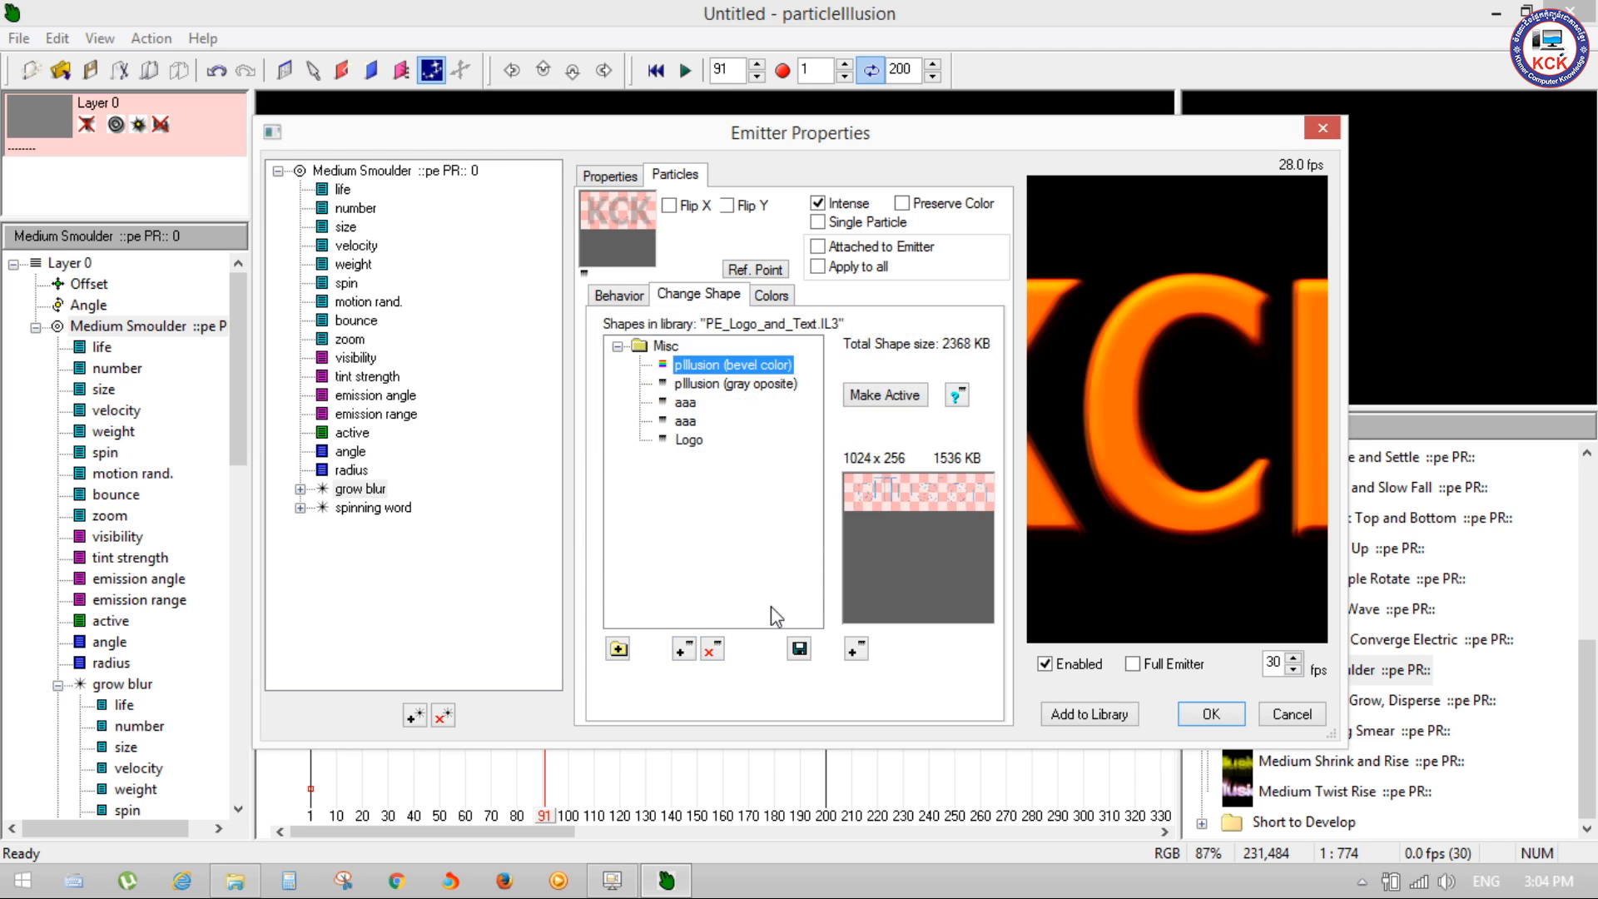
left_click(714, 651)
left_click(830, 517)
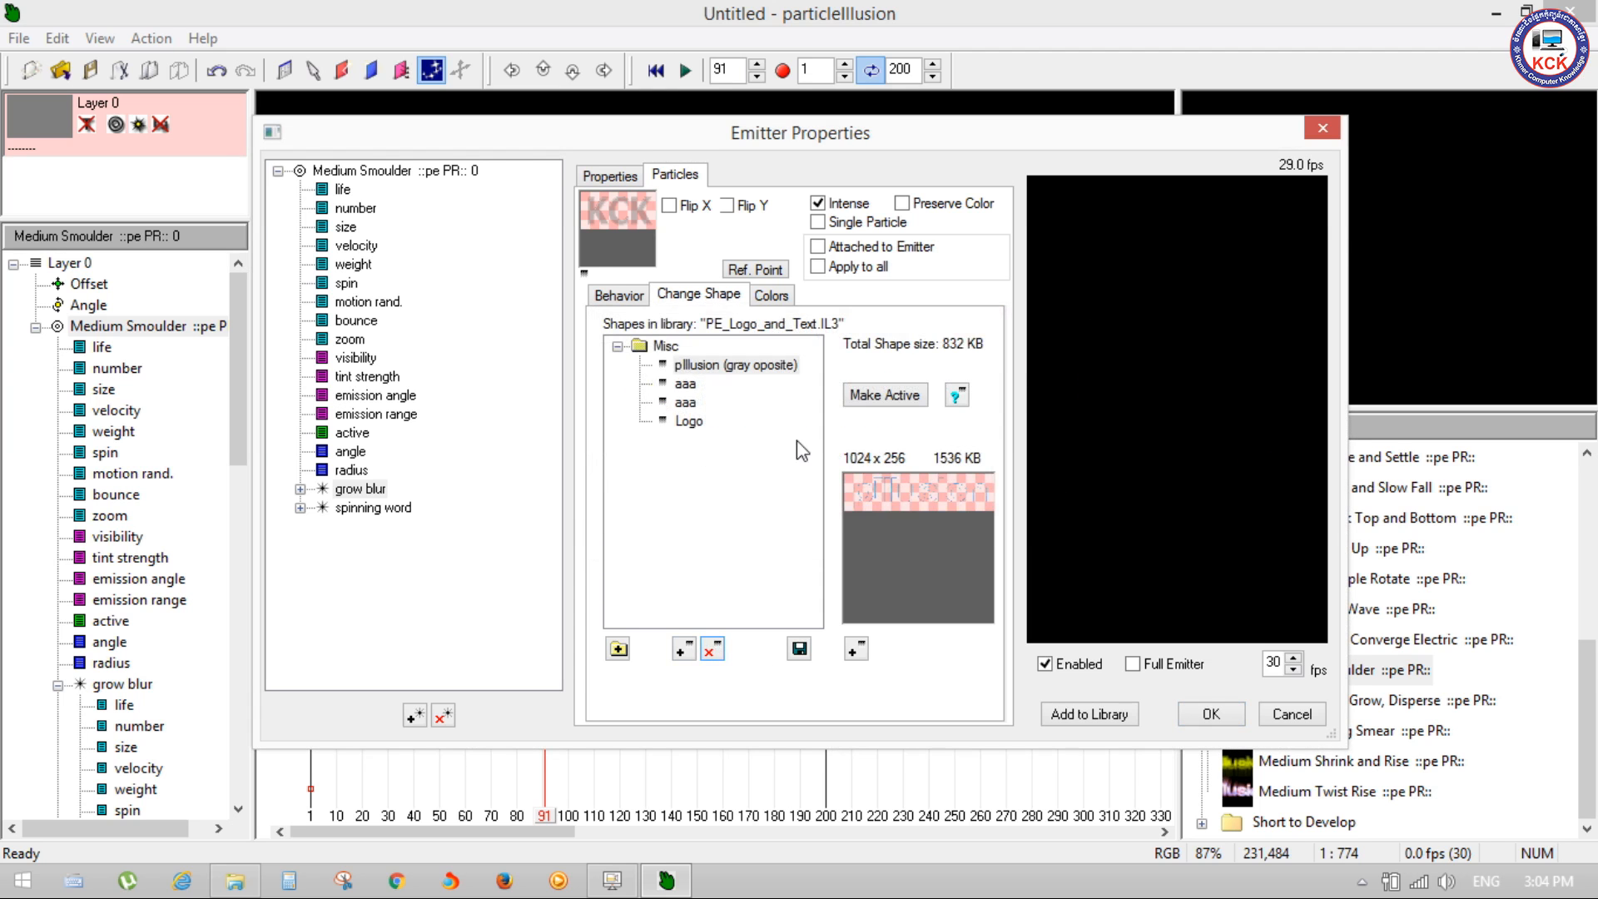
left_click(711, 651)
left_click(851, 518)
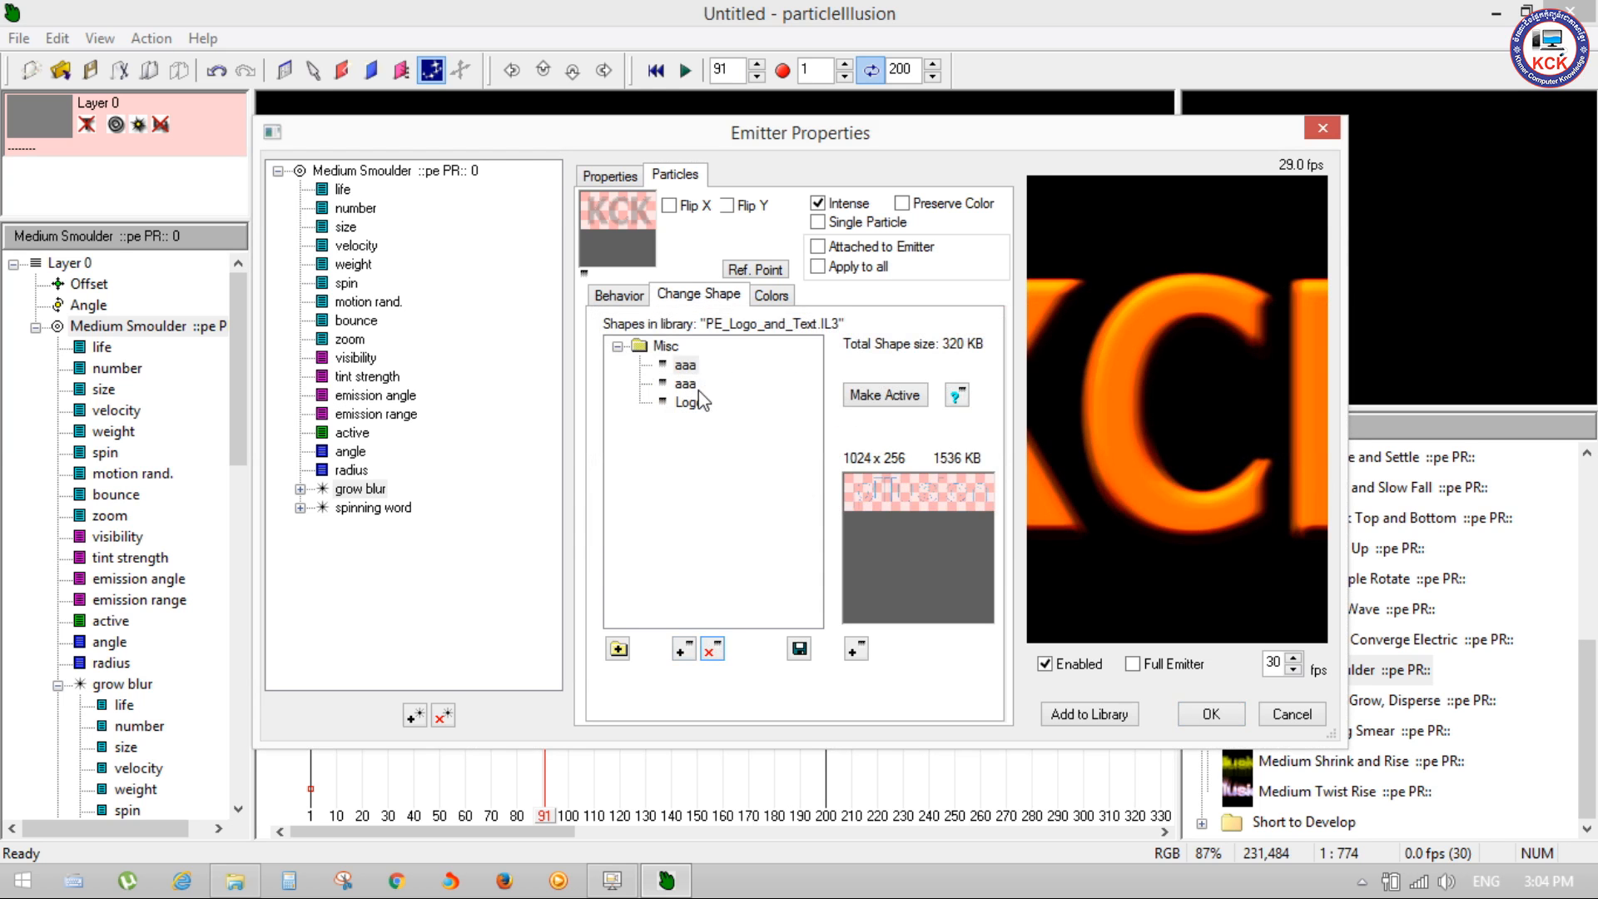
Step: Apply the Medium Smoulder emitter changes after checking the two aaa shapes, and play the KCK text animation
left_click(688, 385)
left_click(684, 367)
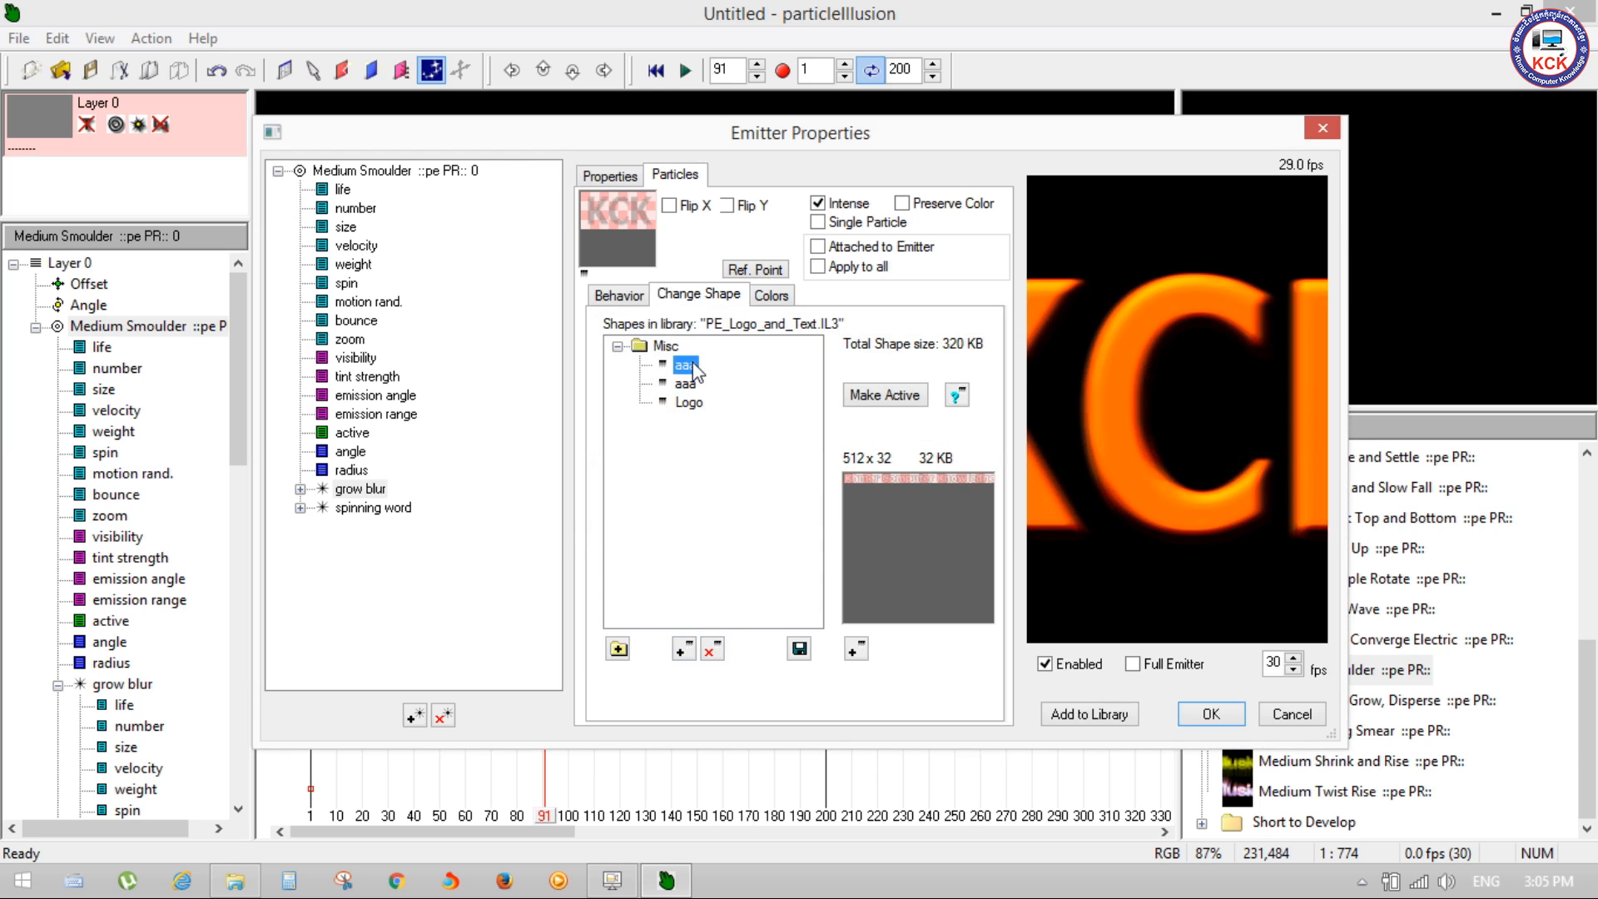
left_click(1211, 715)
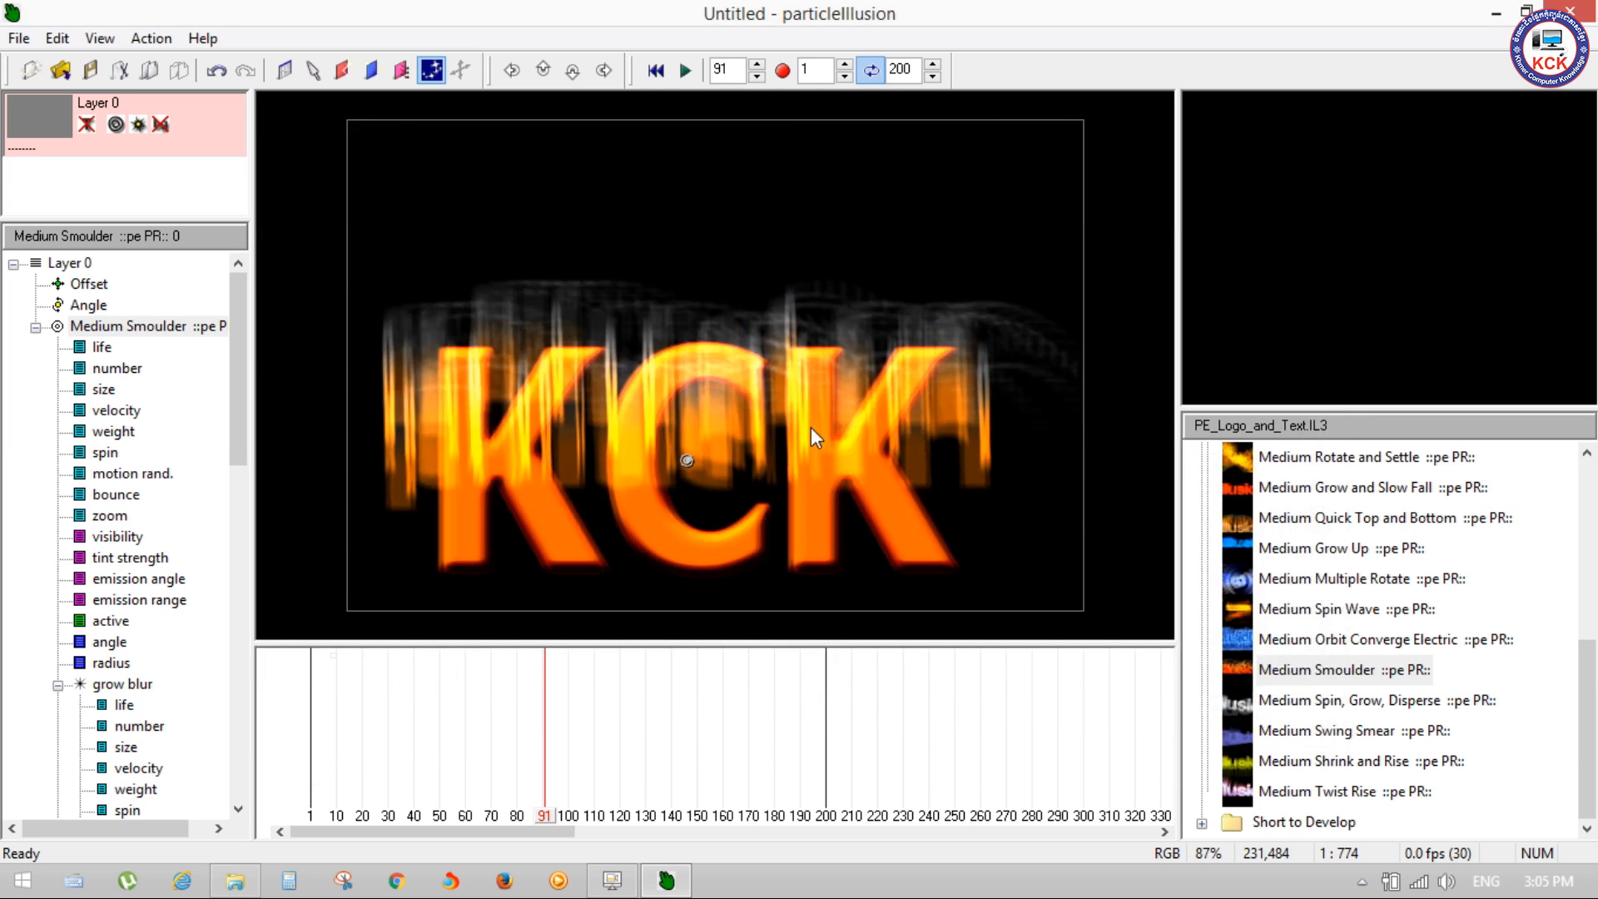
key("space")
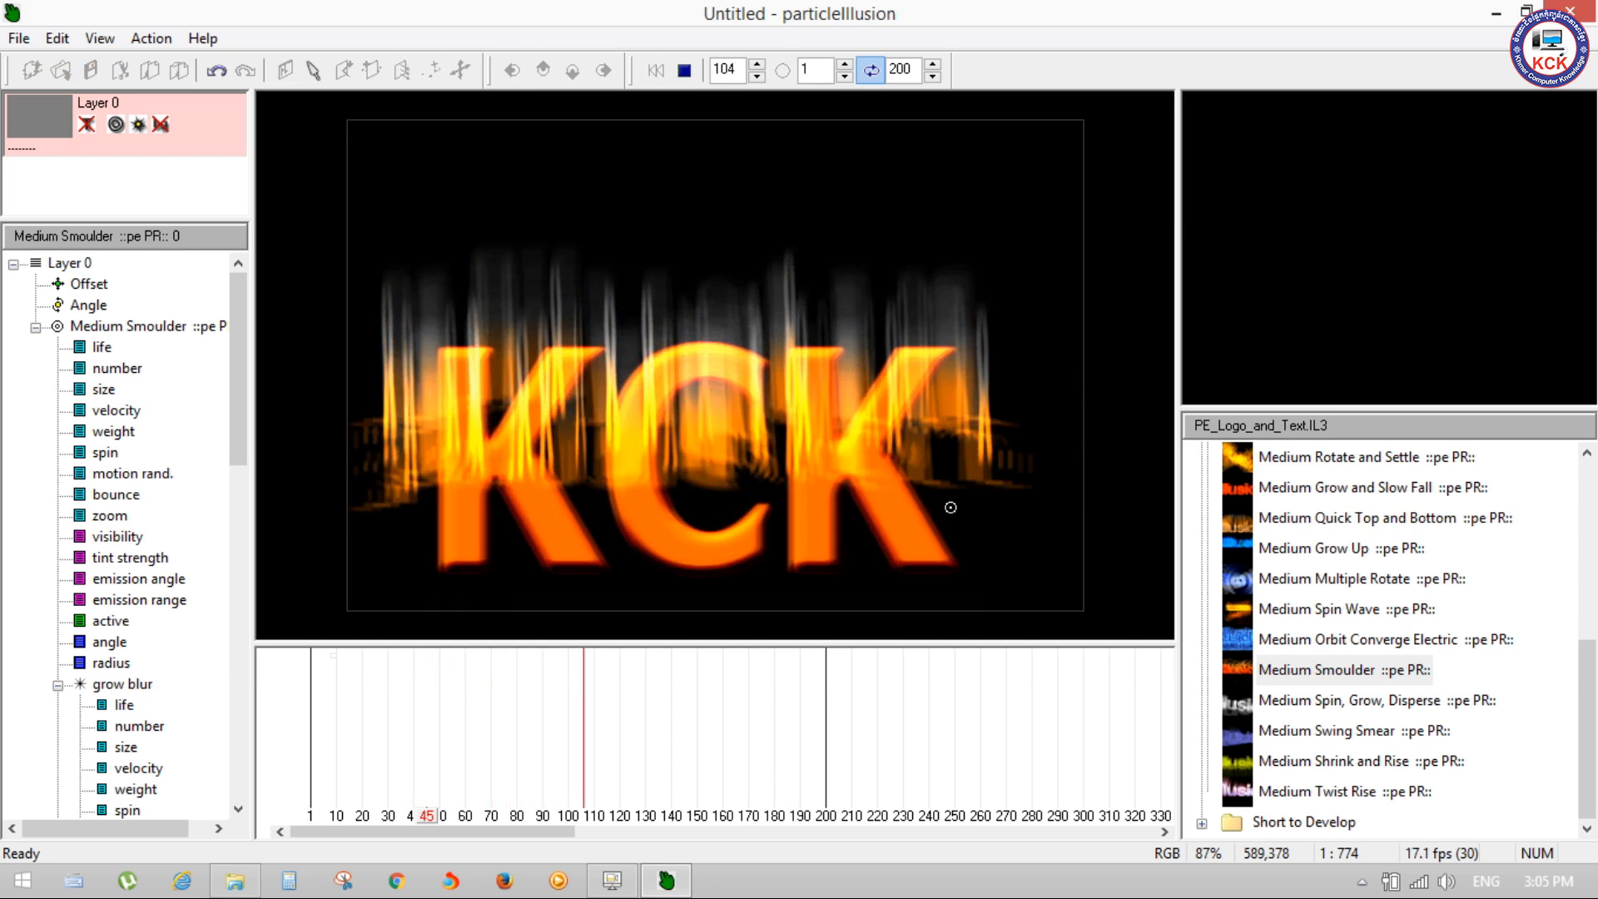
left_click(1324, 582)
left_click(1312, 666)
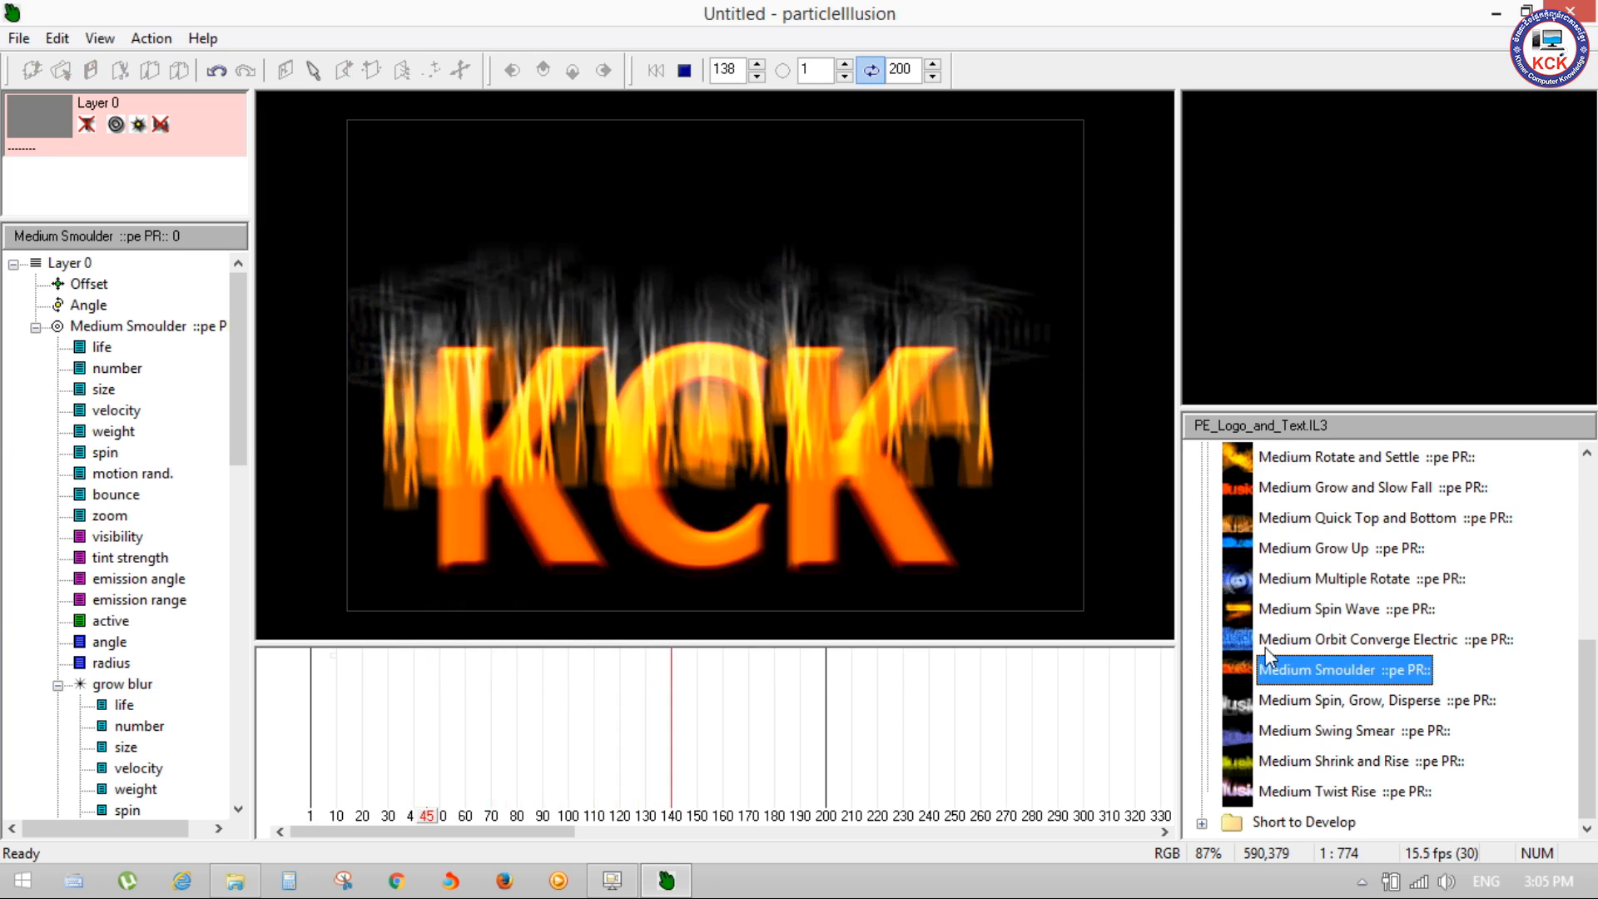
mouse_move(612, 889)
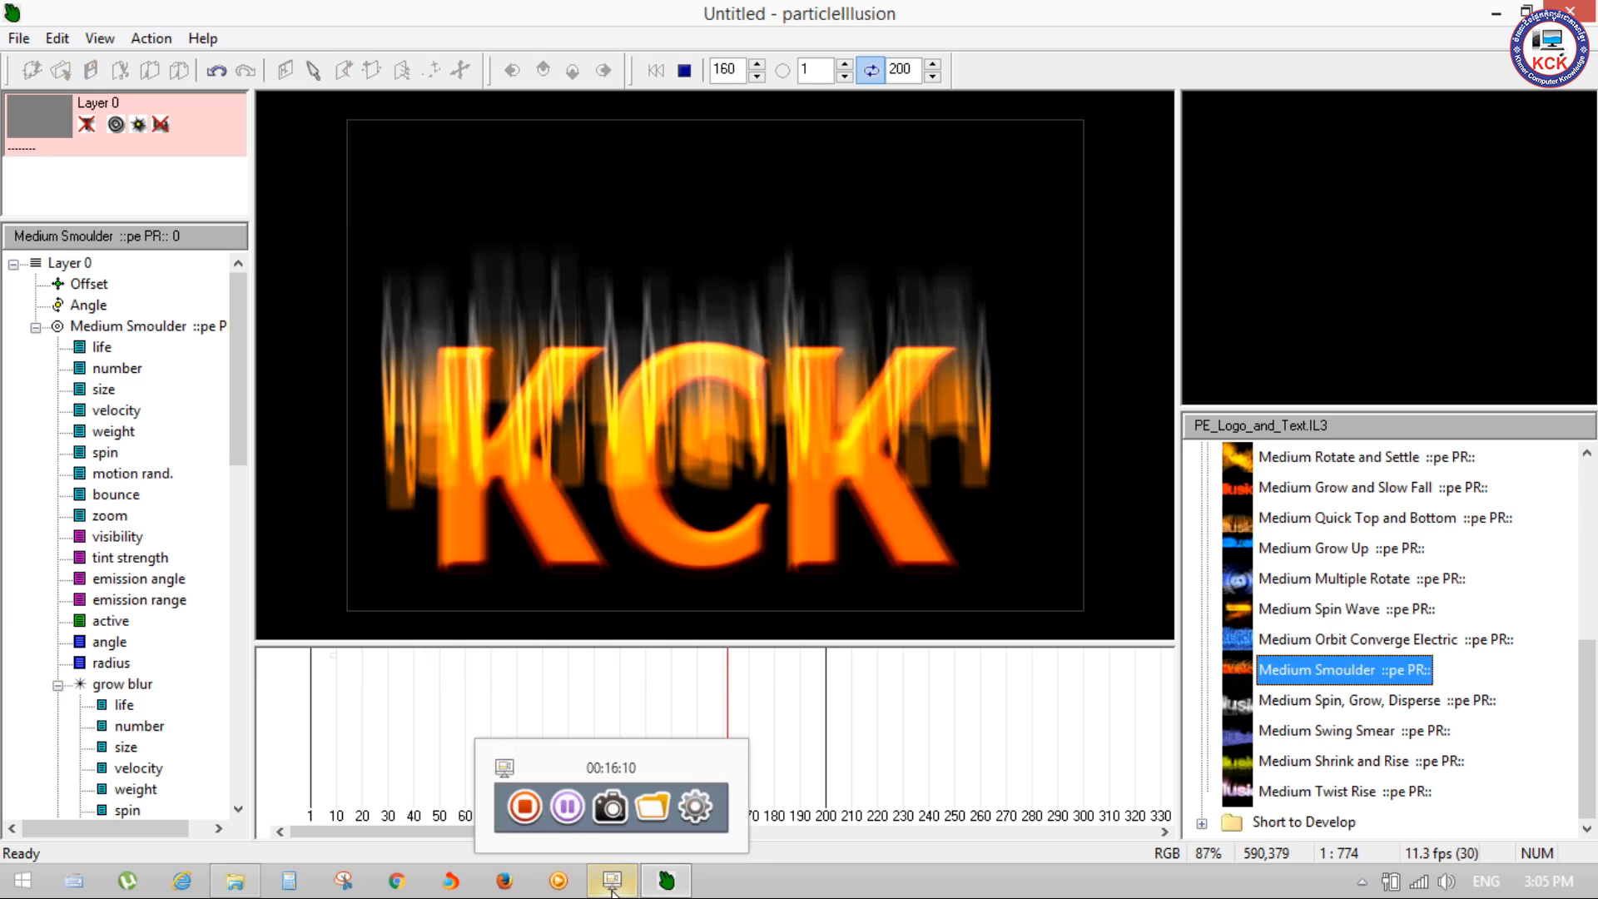
left_click(614, 886)
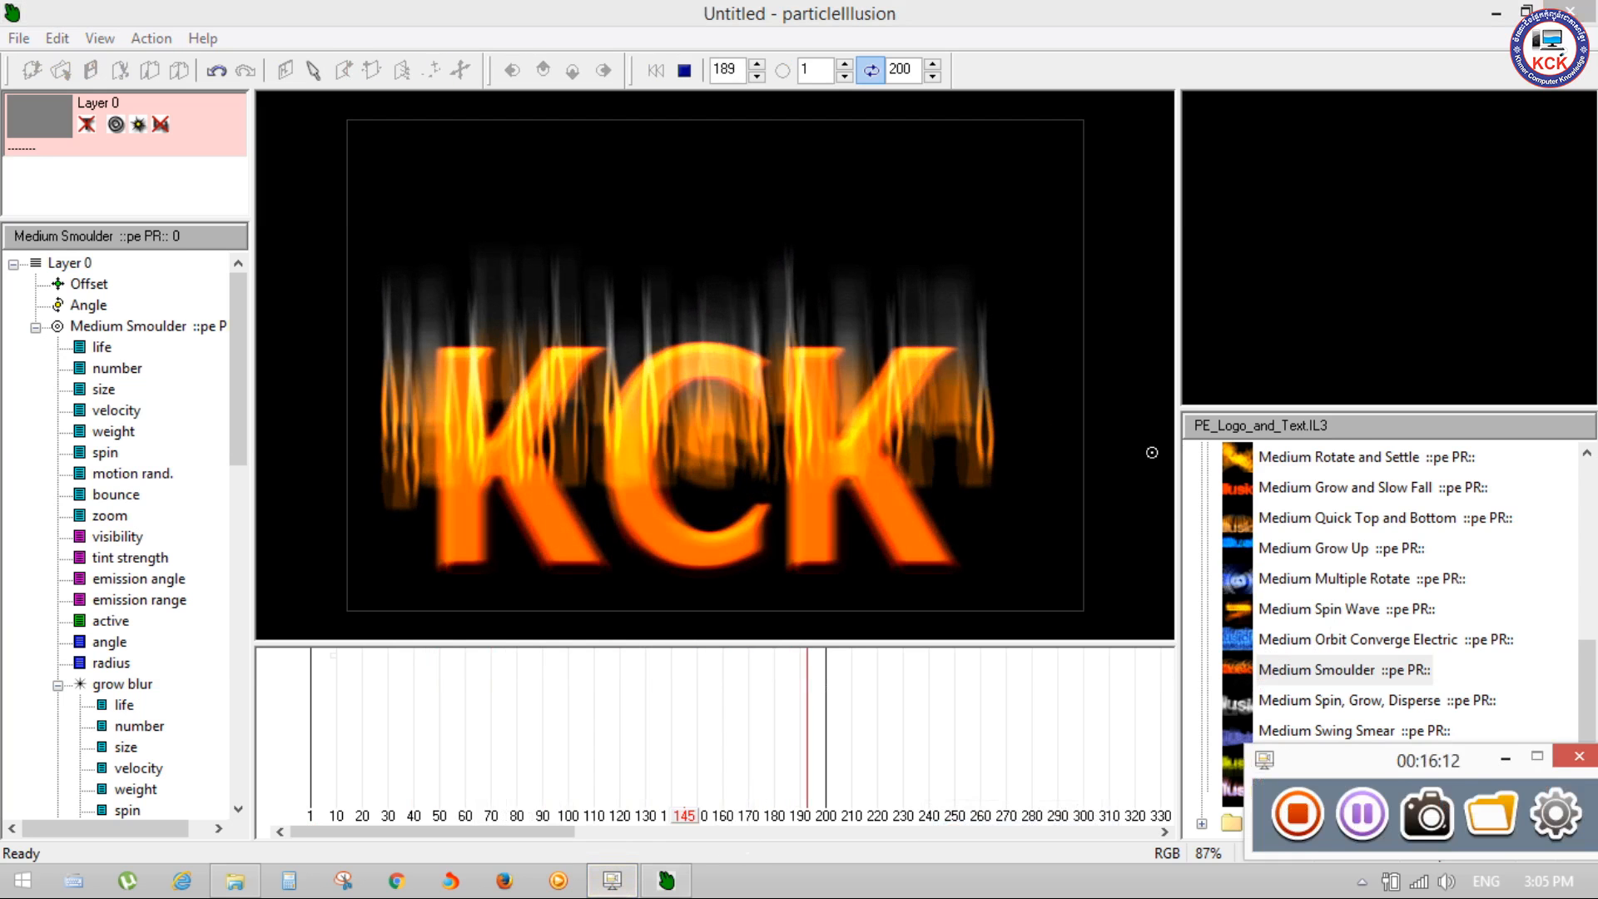